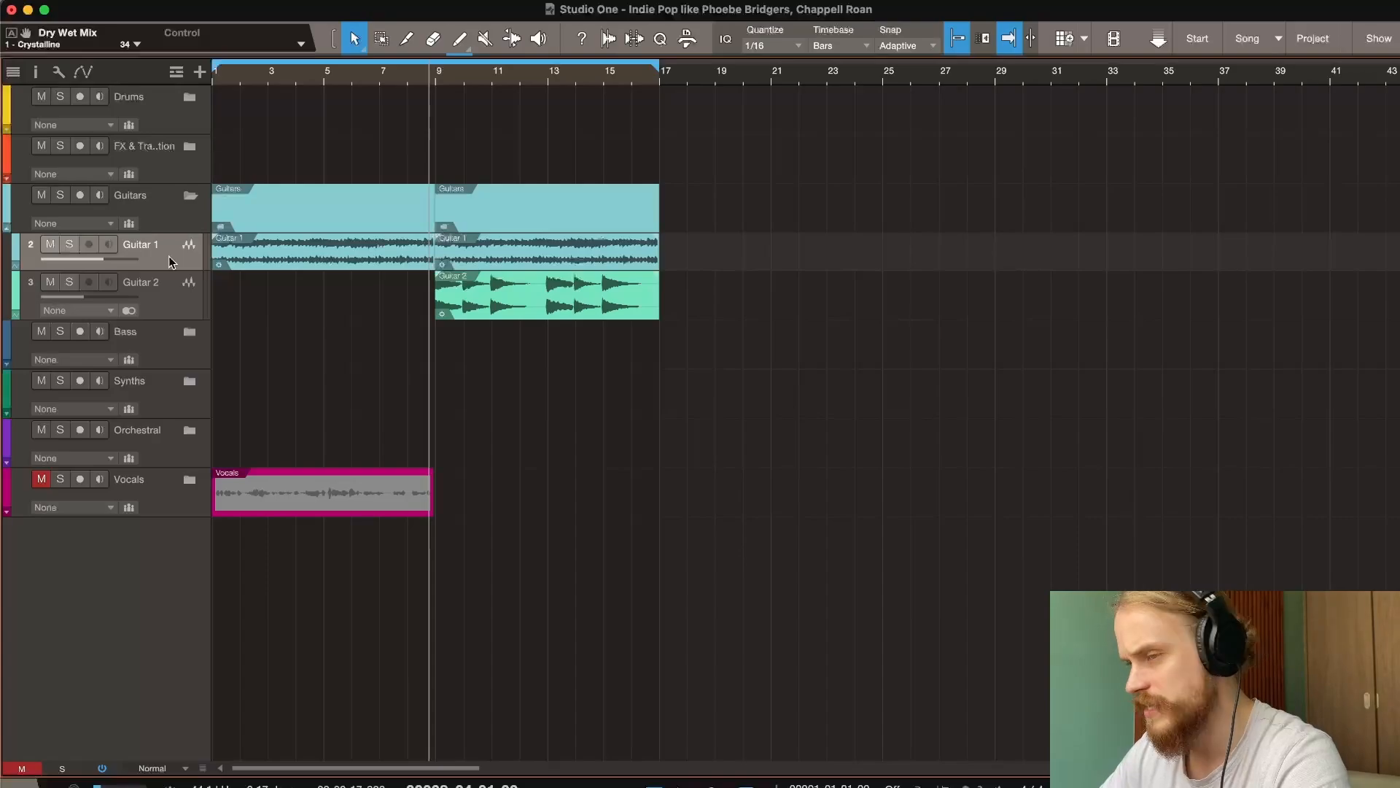
Open Guitar 1's insert effects and examine the Neutron 3 Equalizer and Pro EQ curves.
click(29, 243)
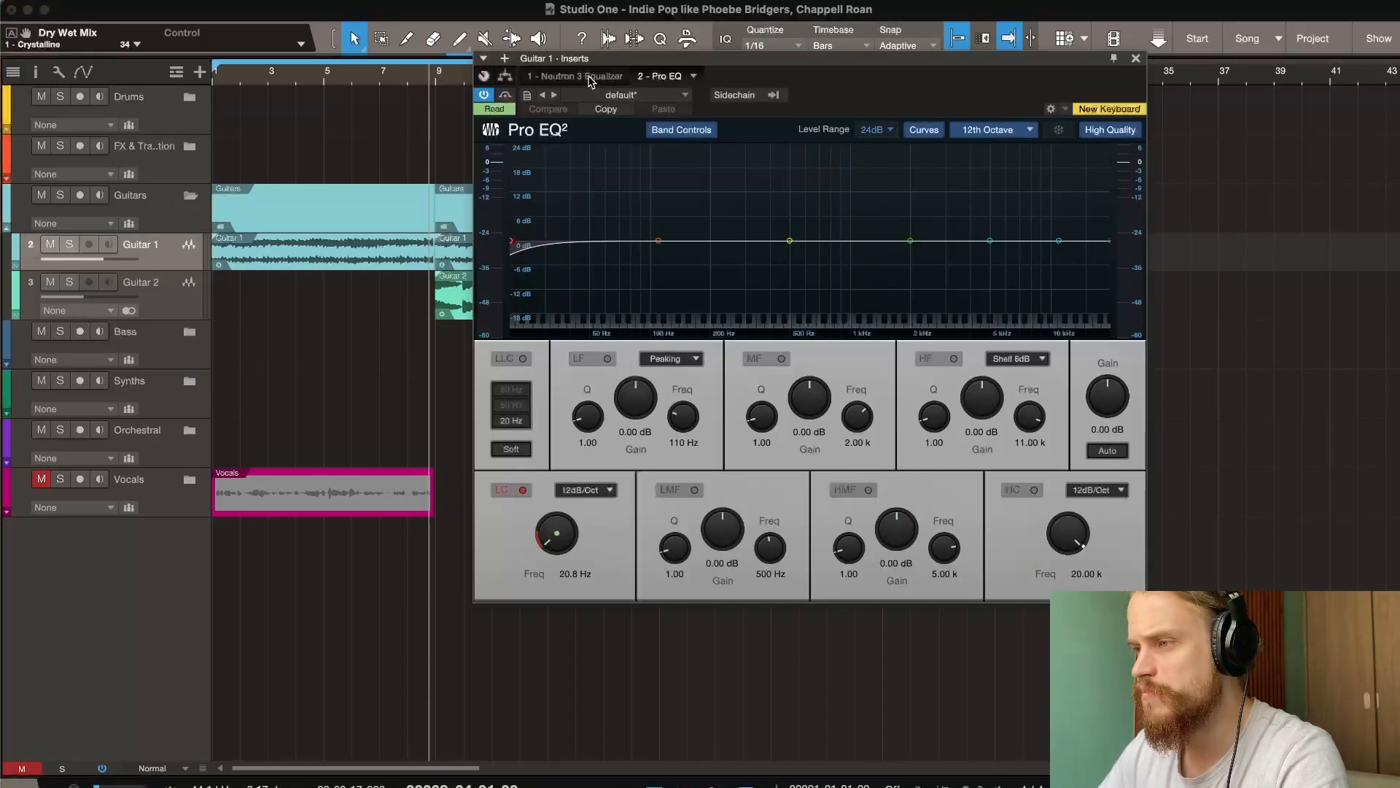
click(589, 77)
drag(613, 63, 219, 61)
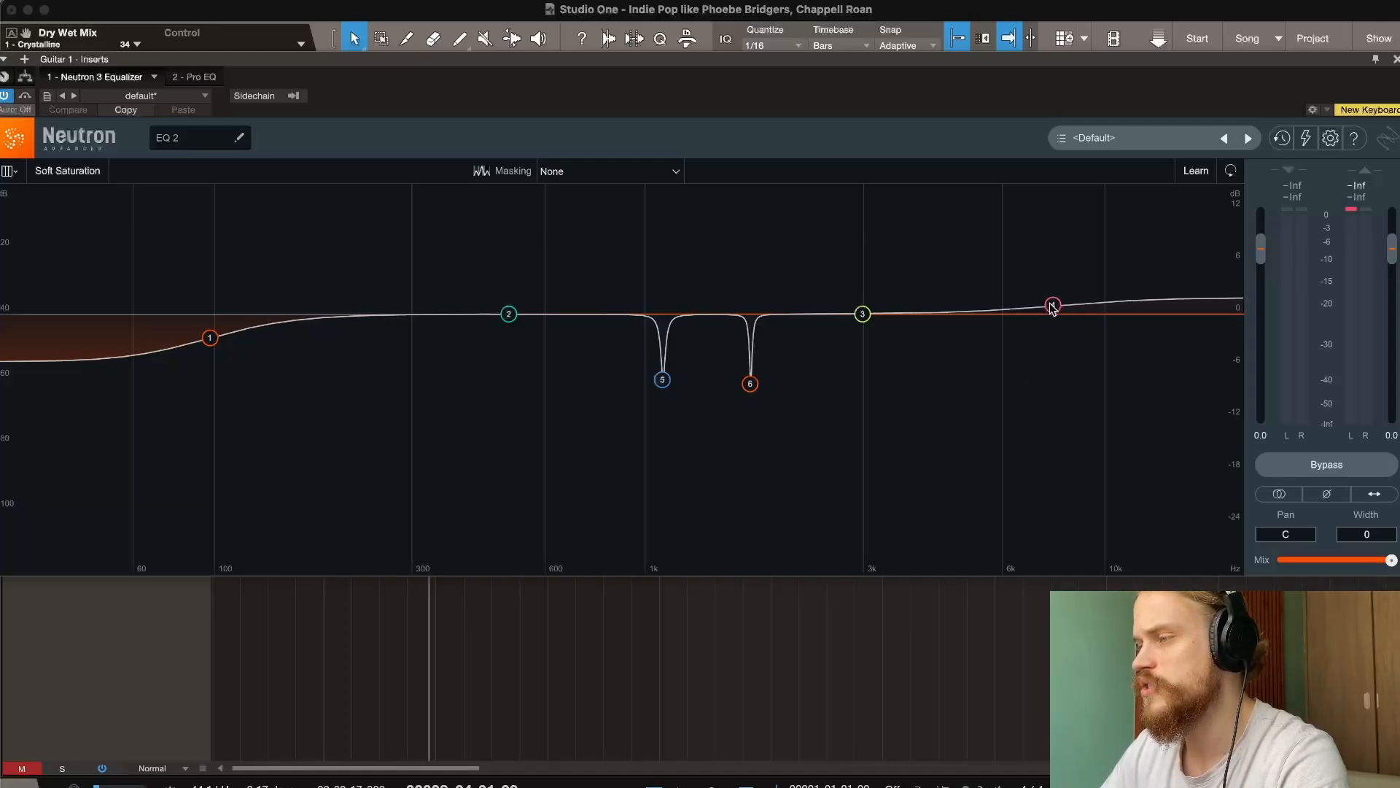
click(192, 78)
drag(194, 62, 591, 60)
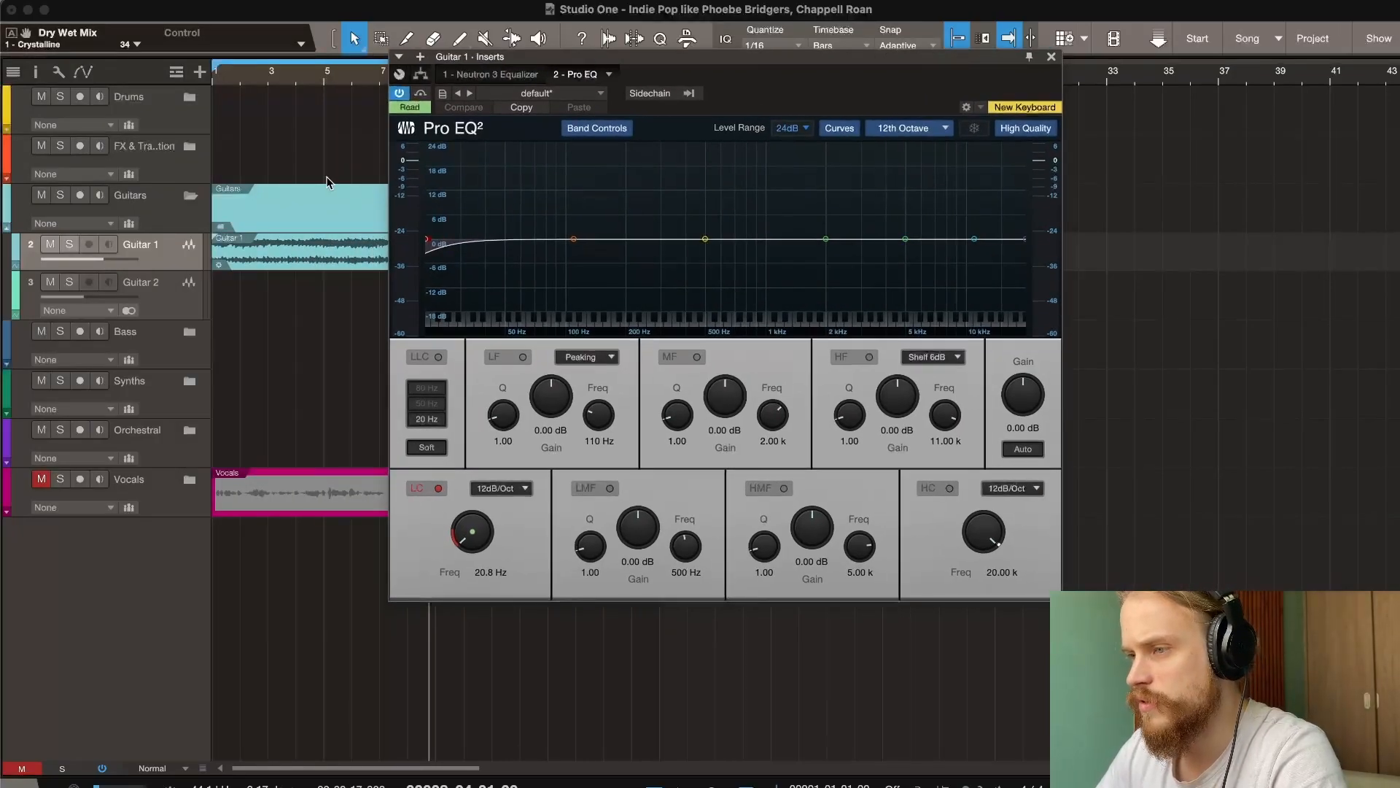
Show the track automation from the song's start and make the Guitar 1 track taller to expose its low-cut frequency envelope.
click(218, 78)
click(83, 72)
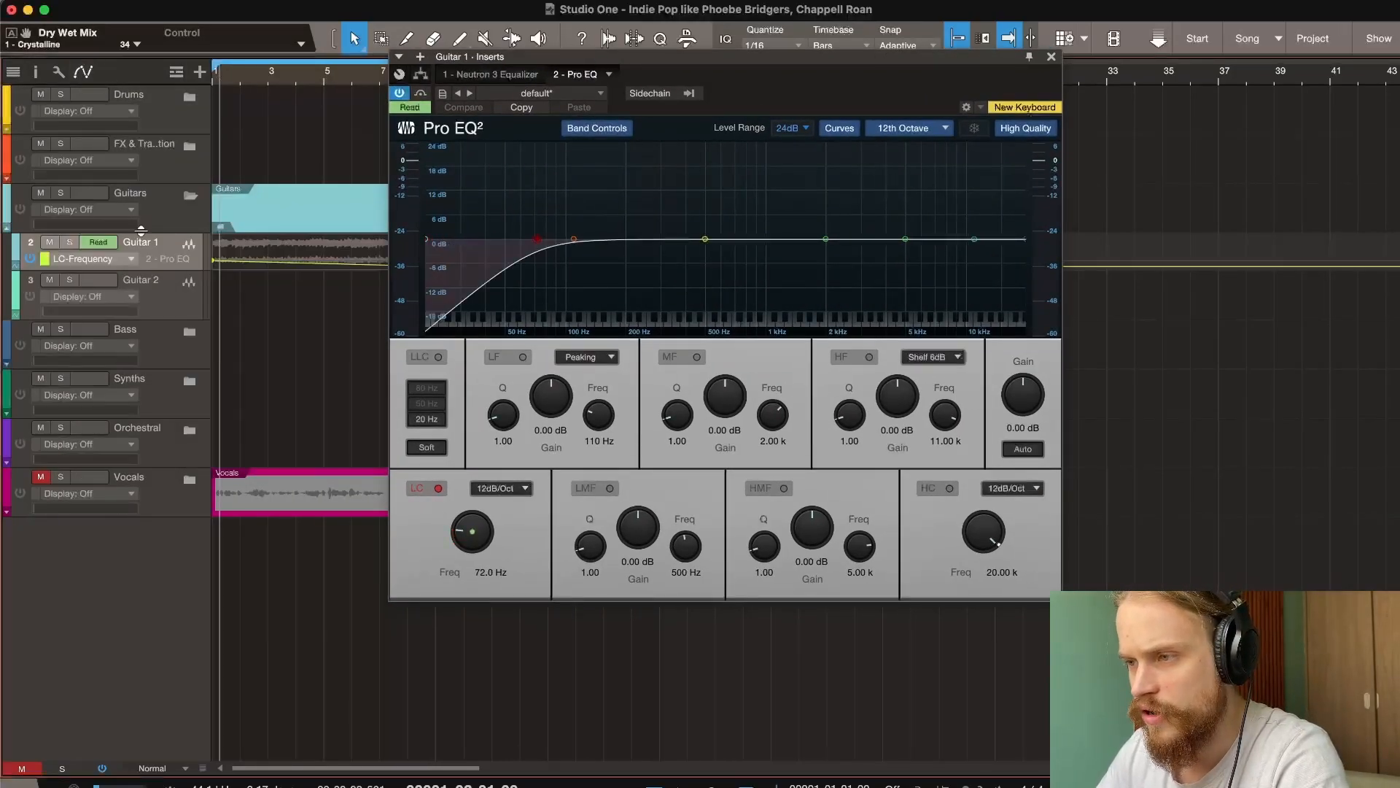
drag(157, 270, 157, 315)
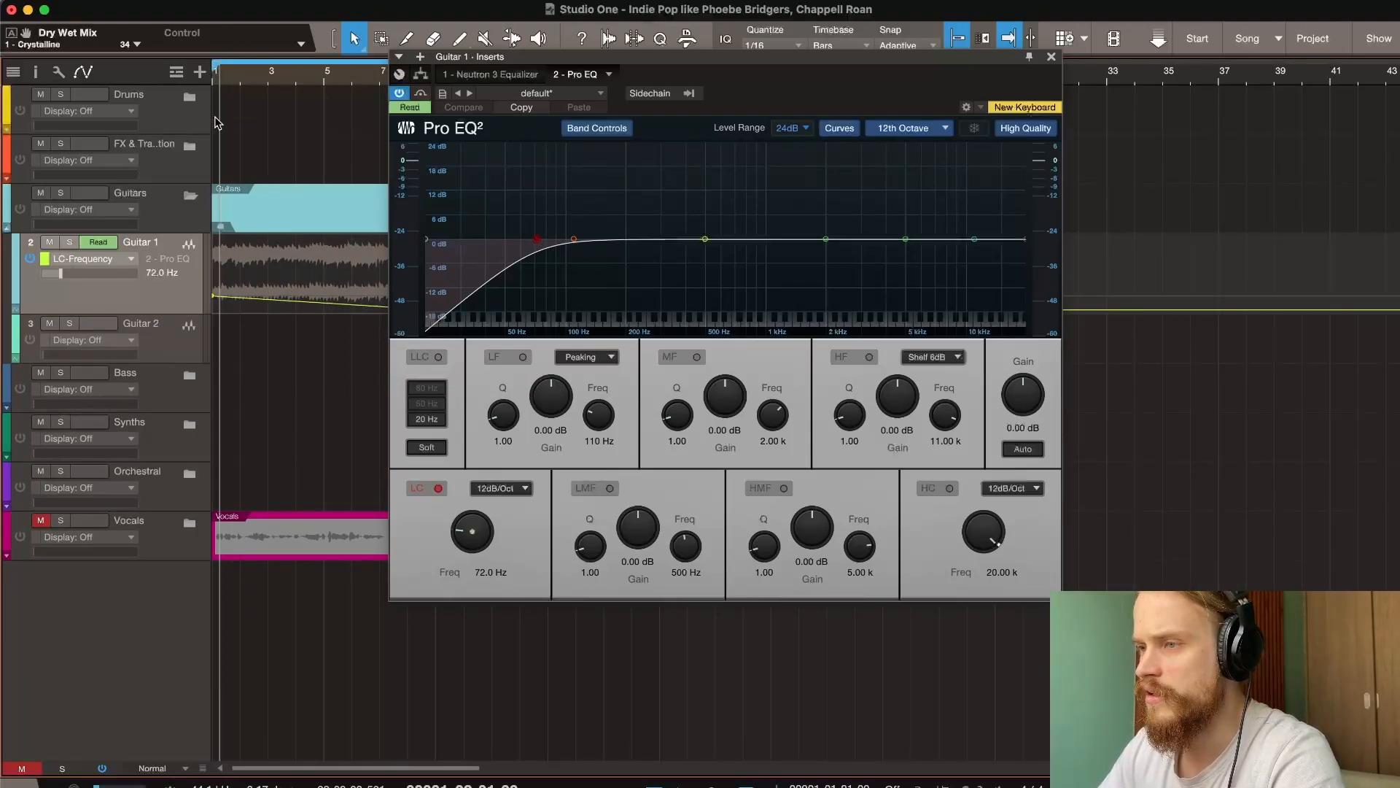
Play Guitar 1 to watch its low-cut automation in the Pro EQ, closing the effect and hiding the automation when done.
key(space)
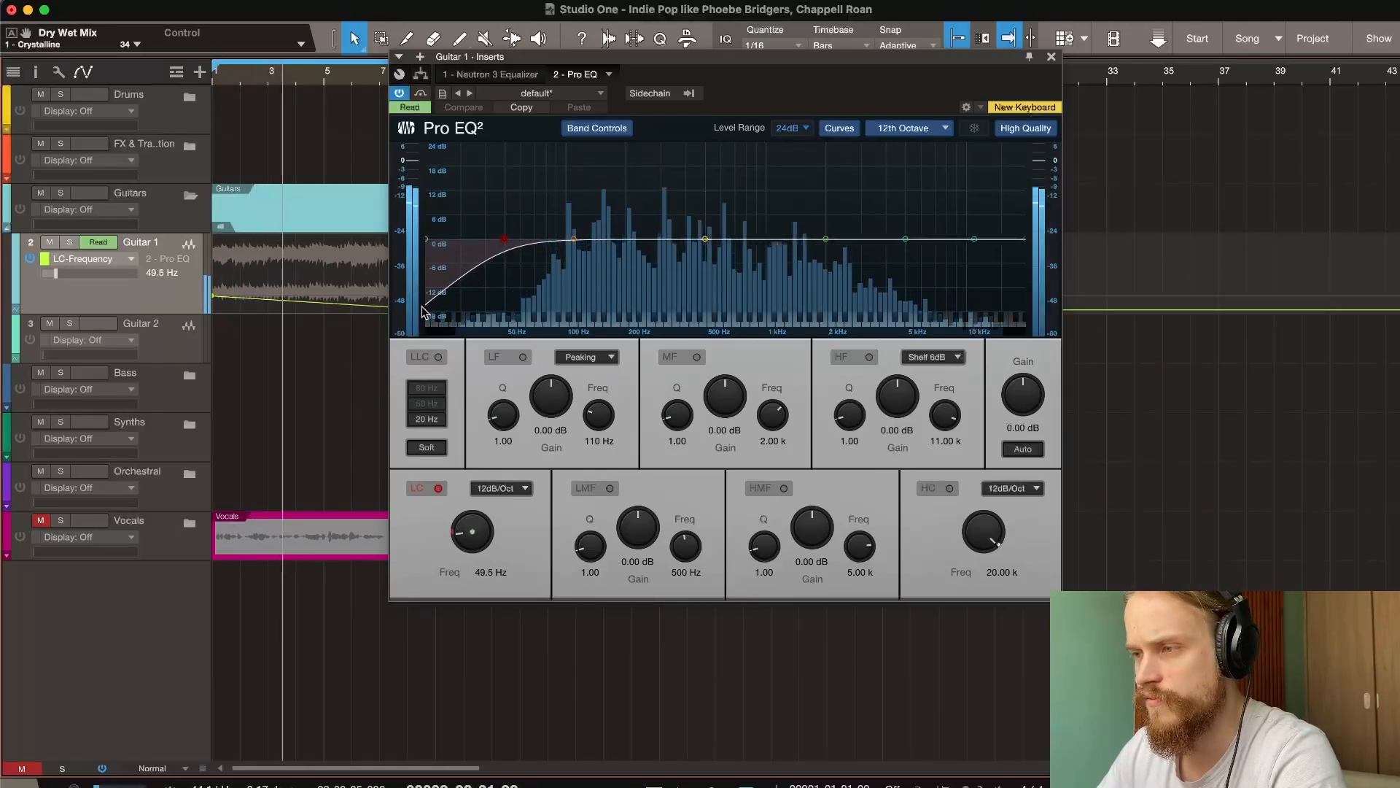
click(1051, 56)
key(space)
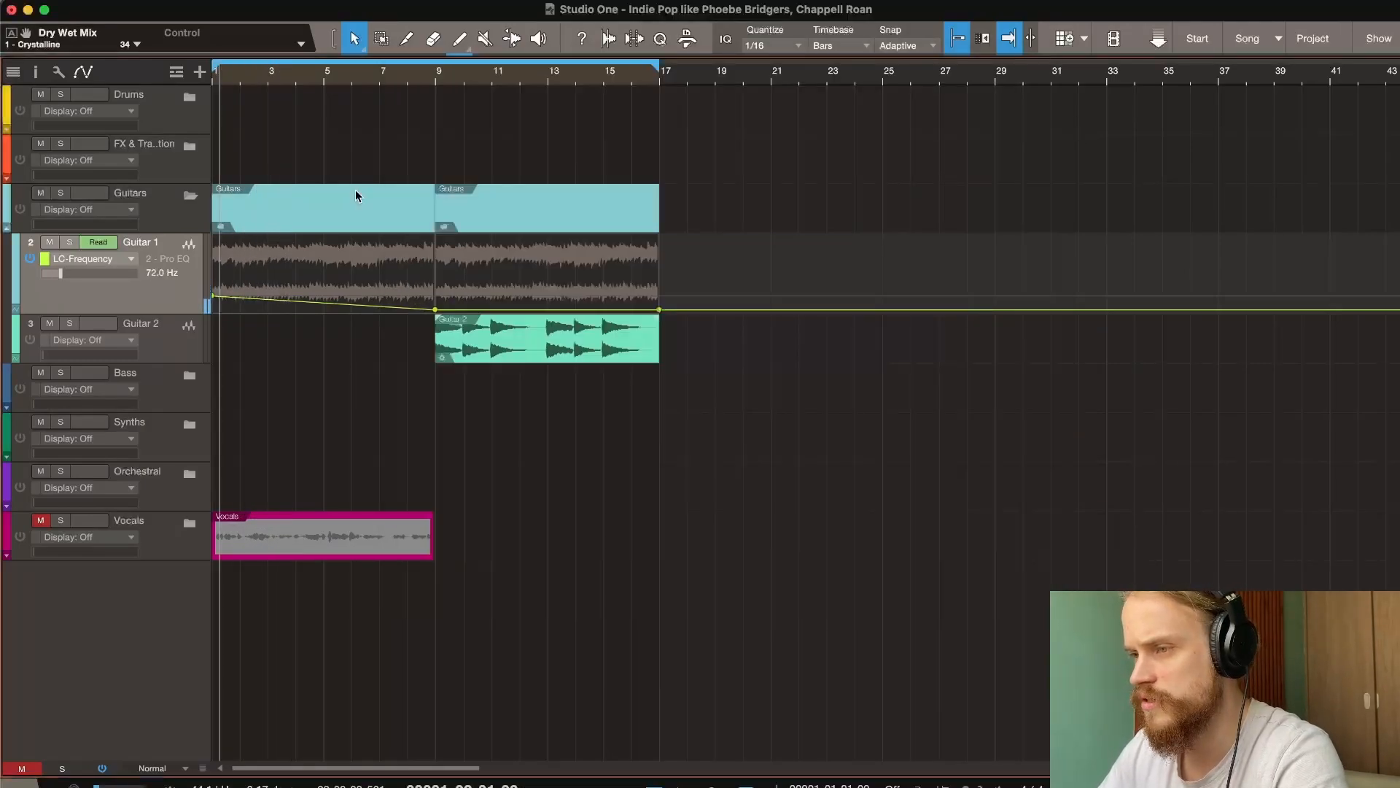
click(83, 71)
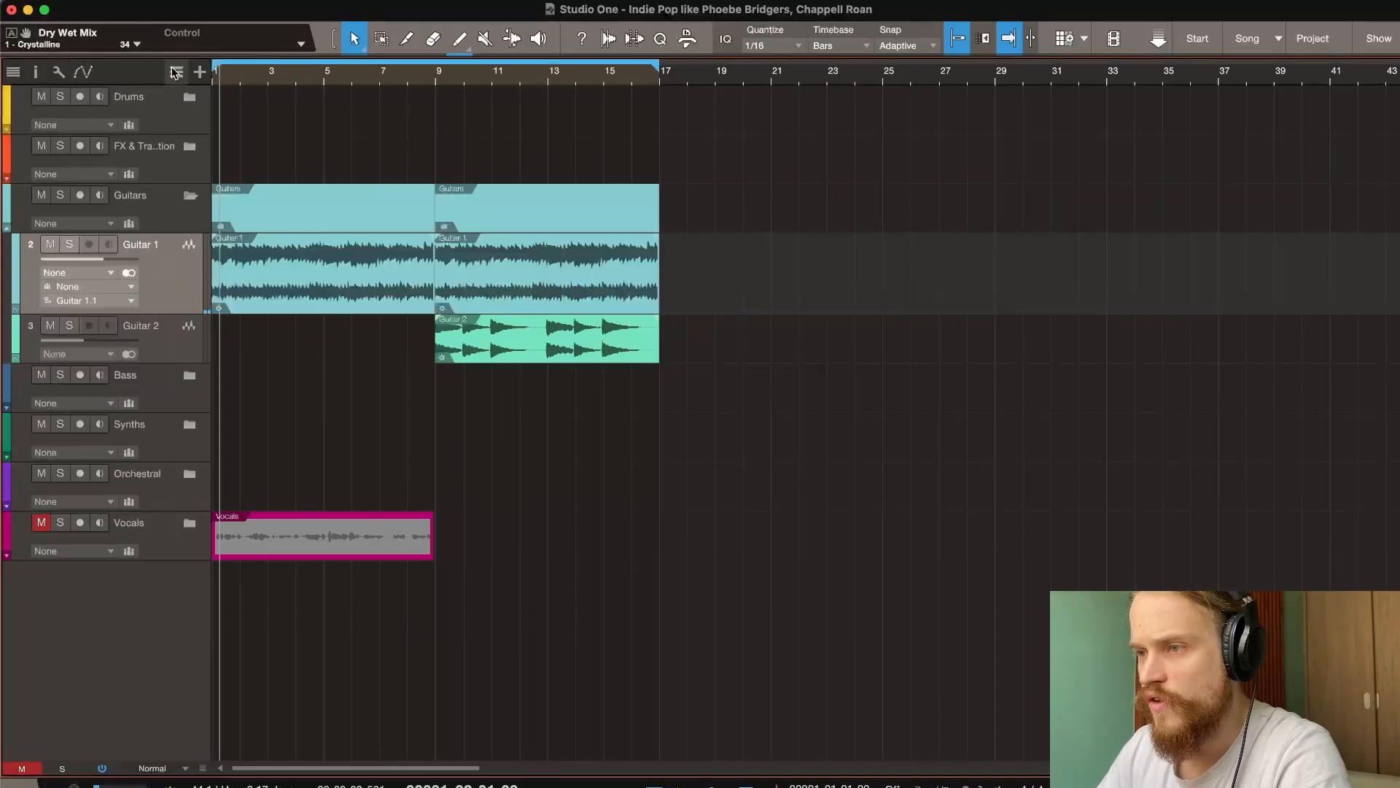
Show the arranger track and draw a section from bar 1 to bar 17.
click(176, 71)
click(215, 142)
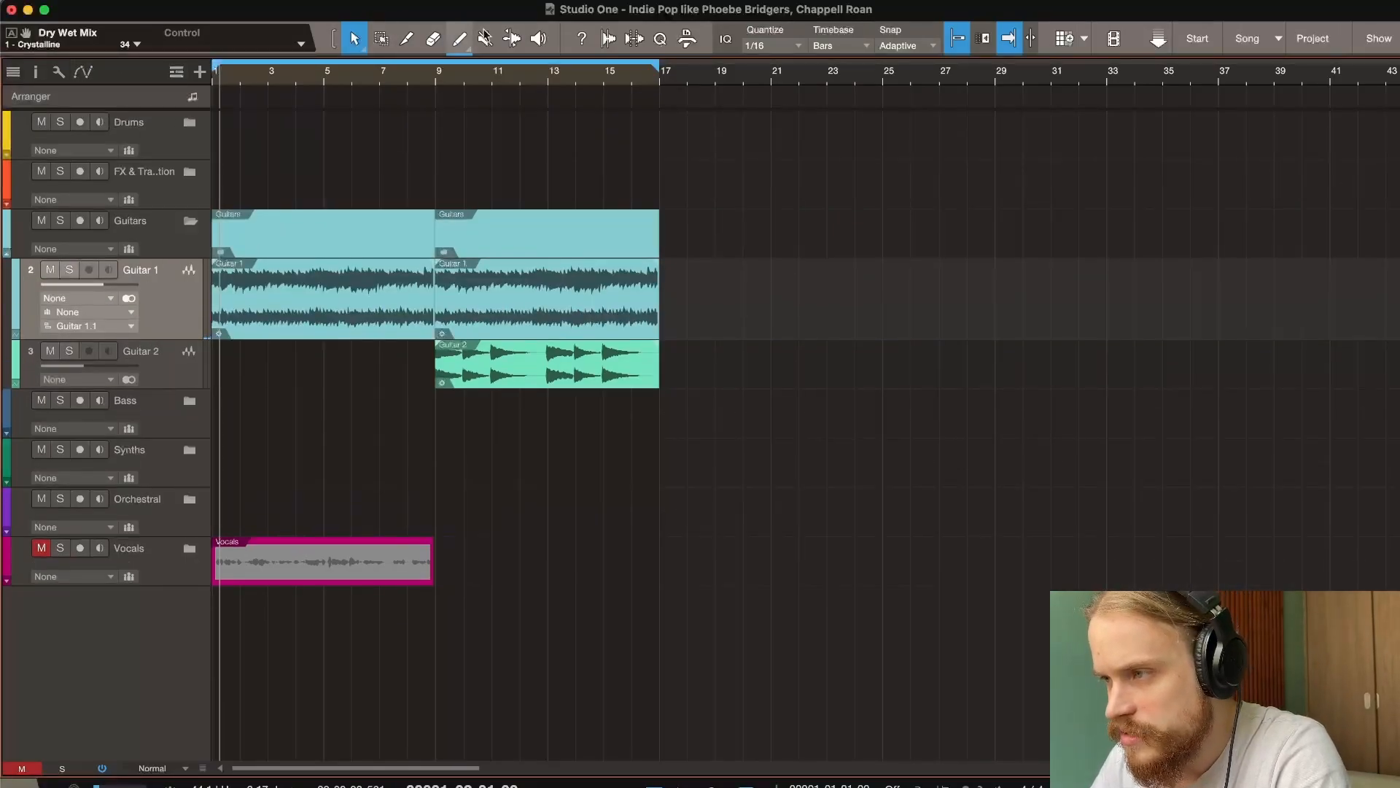
click(464, 45)
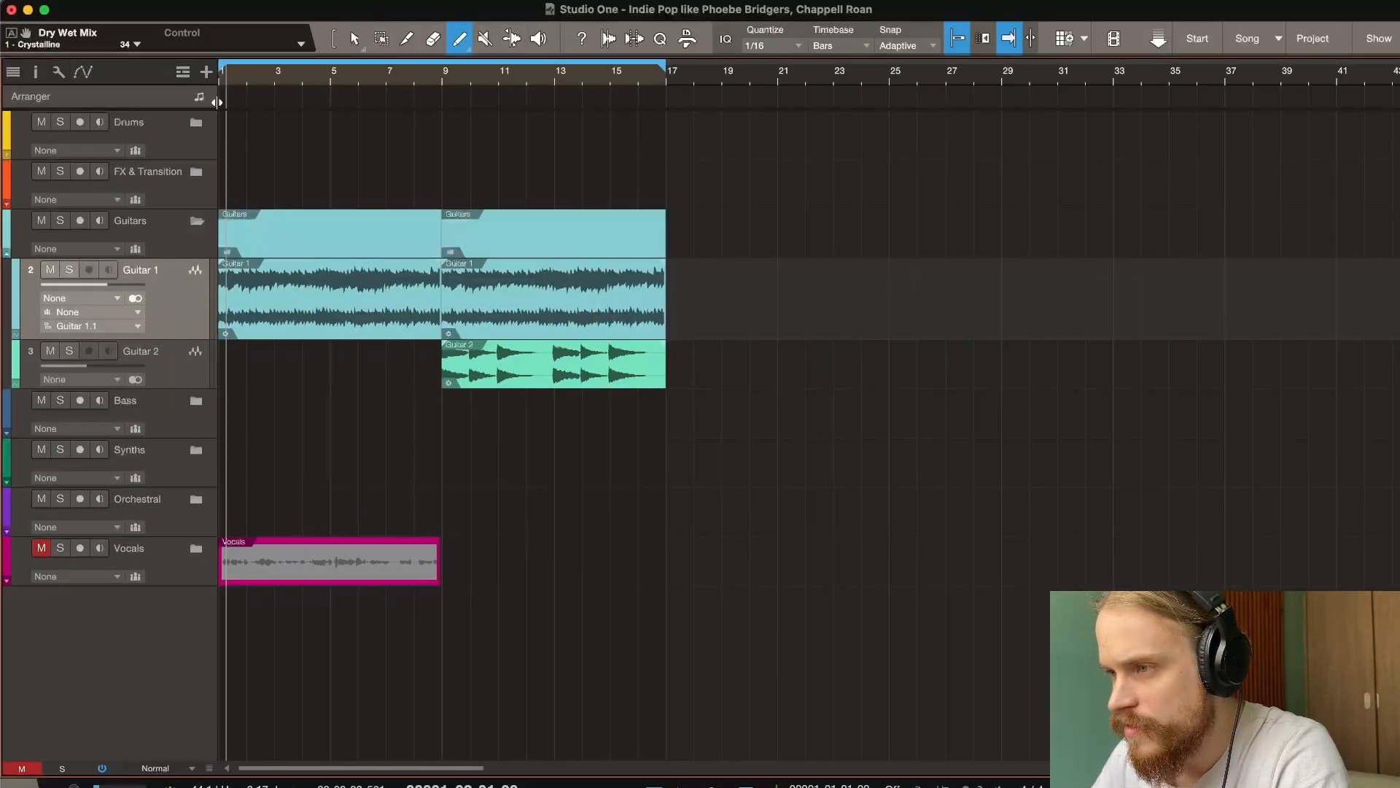
drag(227, 97, 668, 99)
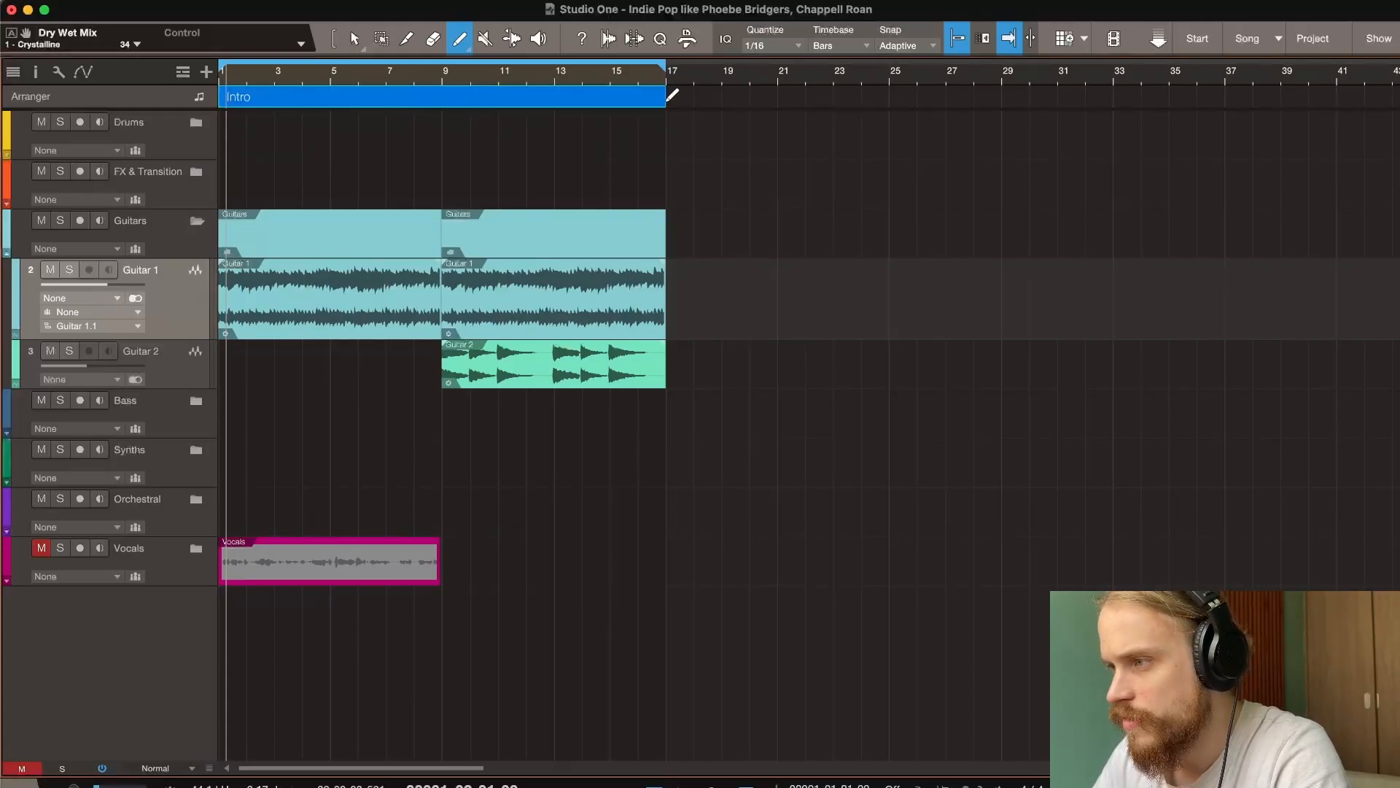
Rename the arranger section as Verse #1.
right_click(241, 98)
click(285, 109)
text(Vers)
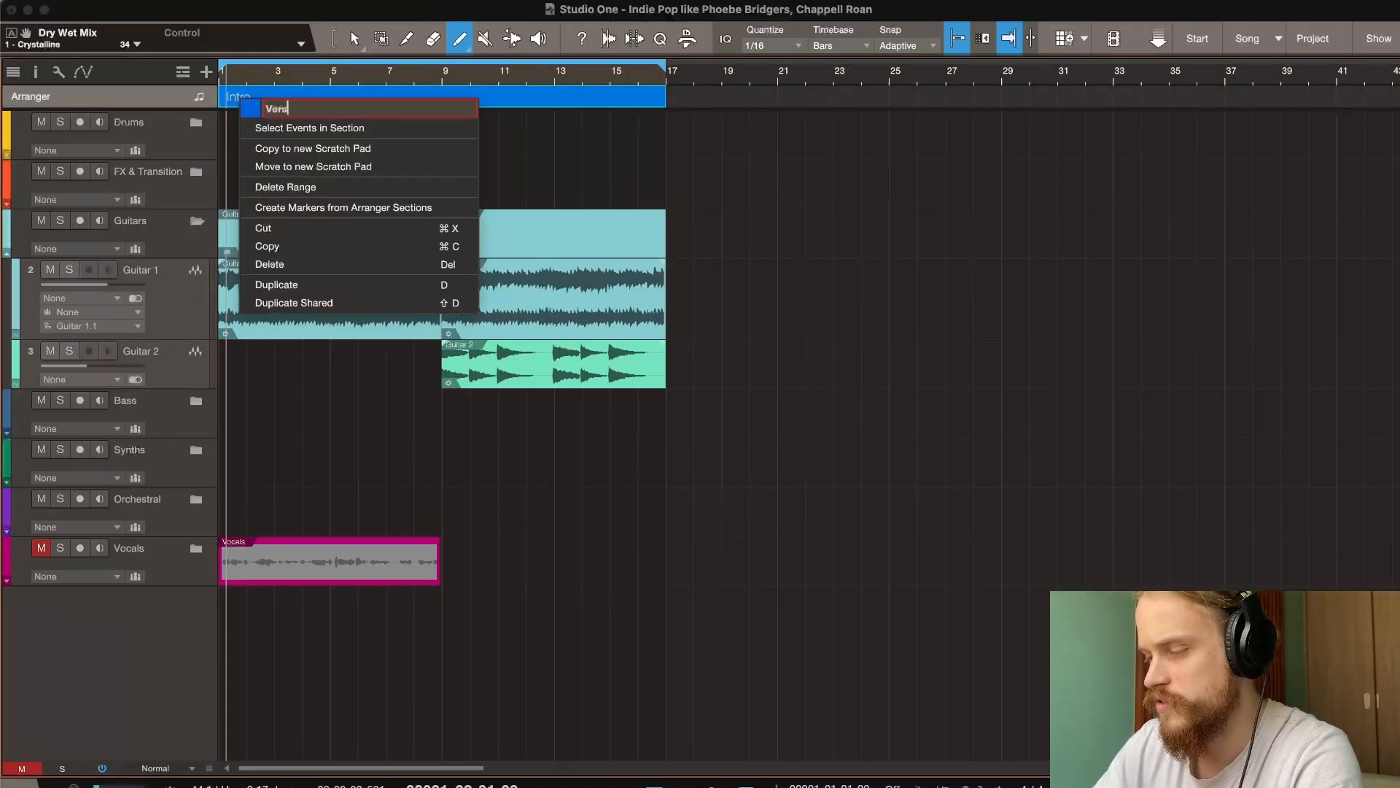
text(e #1)
key(Return)
click(789, 318)
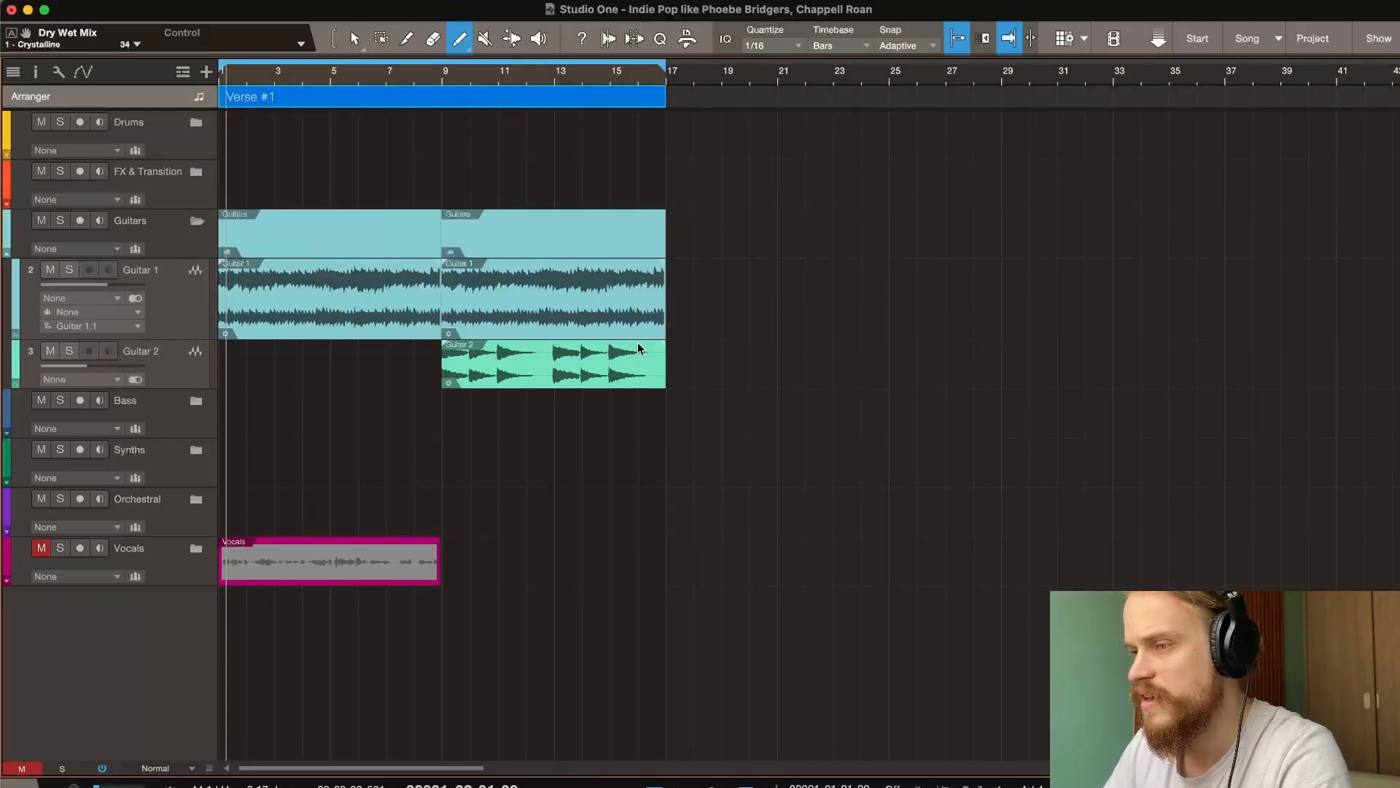
Solo Guitar 2 and play it from just before bar 9.
scroll(540, 376, right, 1)
click(430, 77)
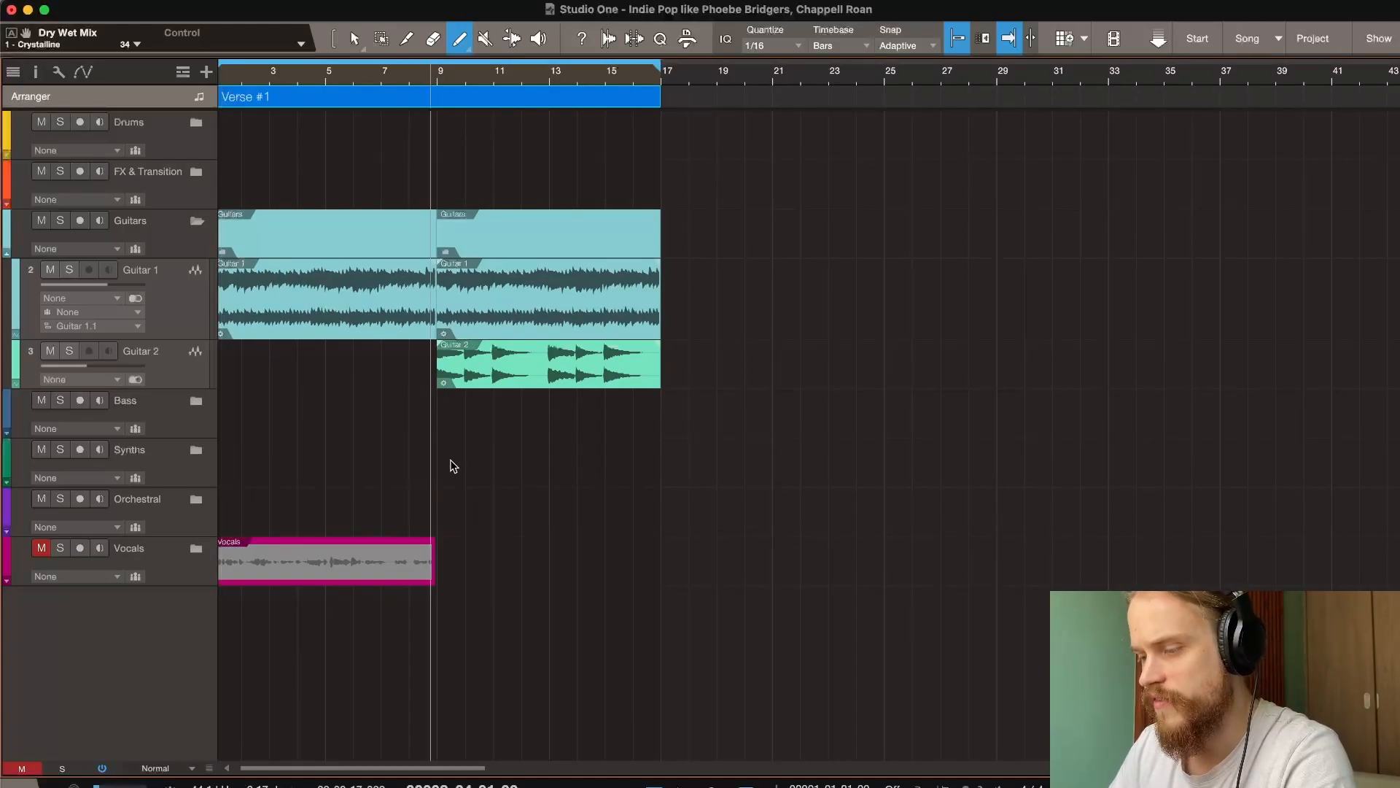
scroll(453, 463, right, 1)
key(1)
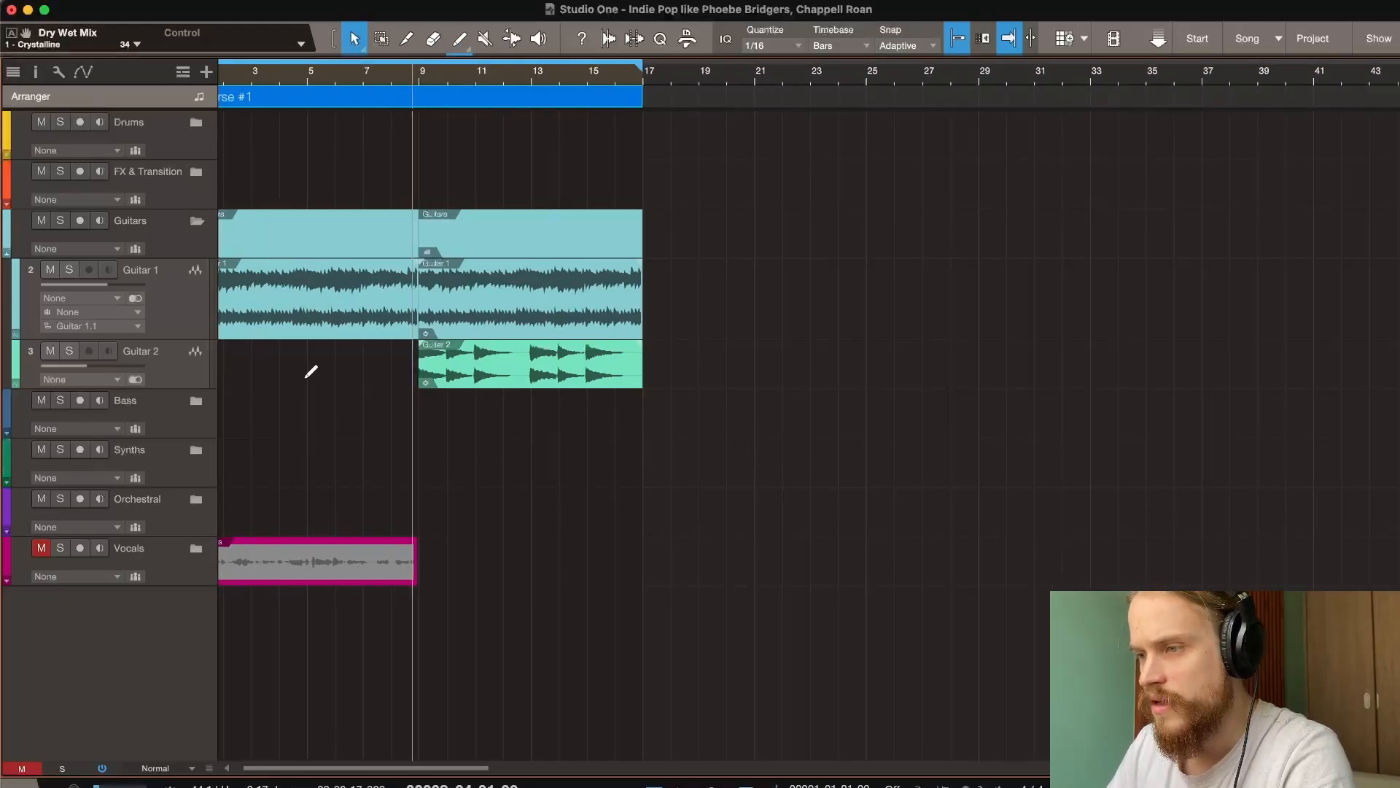
click(67, 353)
key(space)
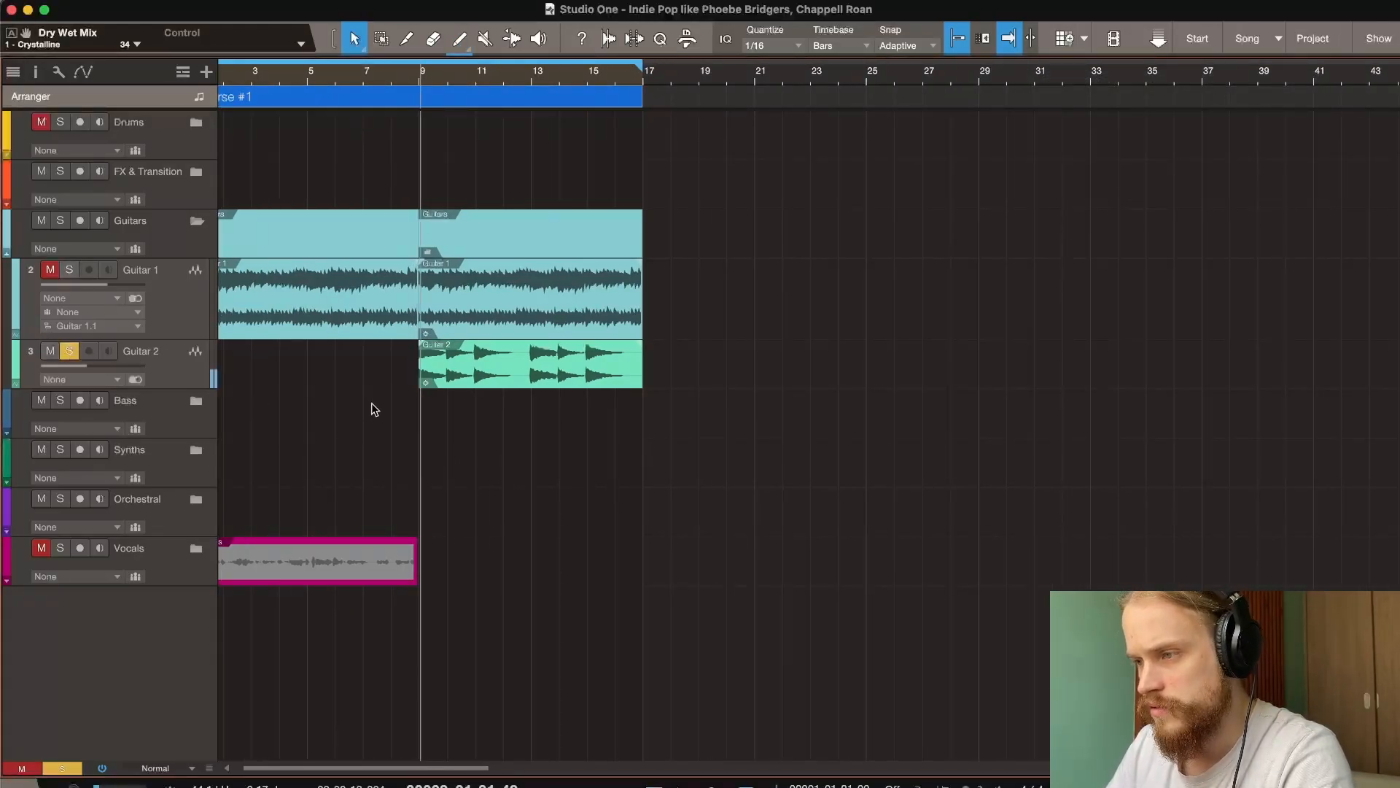
scroll(372, 409, right, 1)
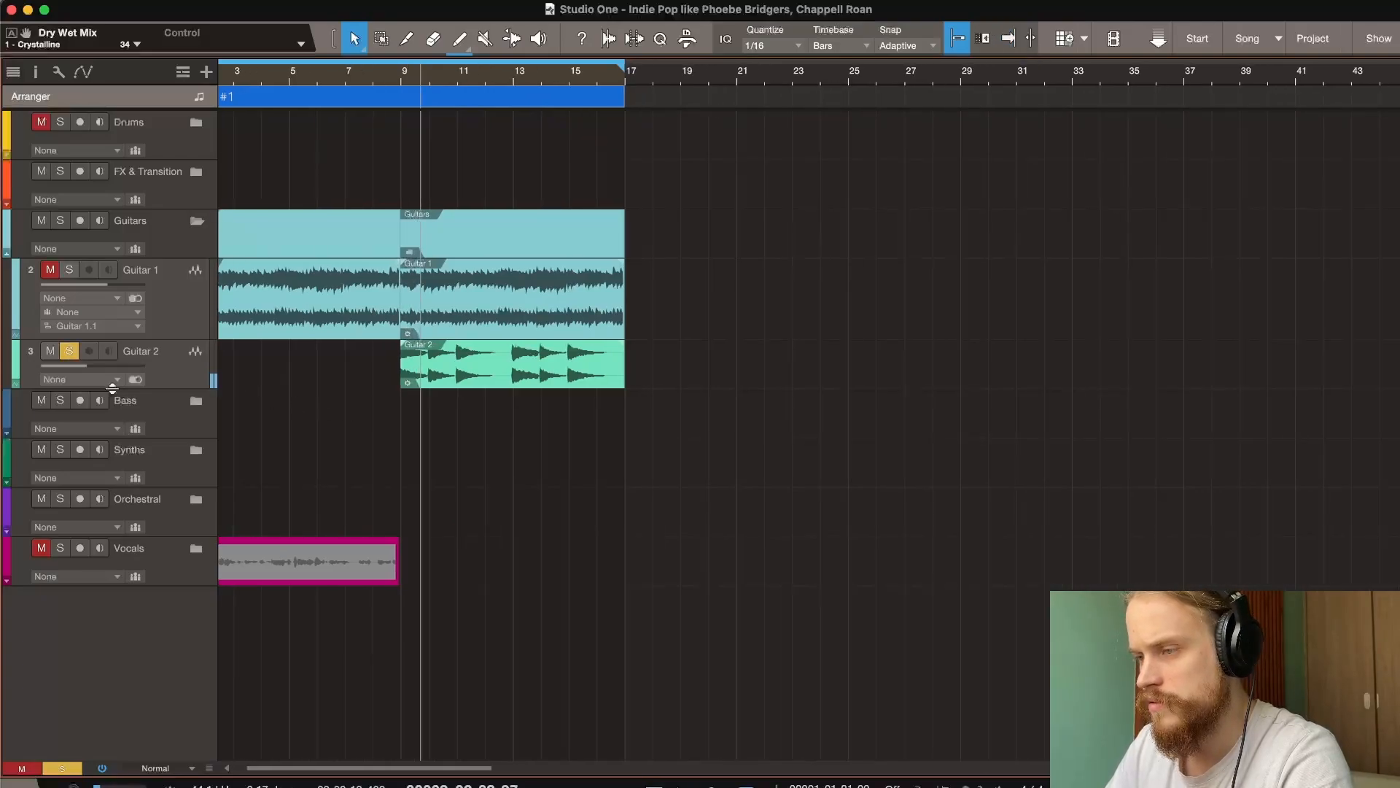
Open Guitar 2's Crystalline reverb, examine its settings during playback, and close it.
double_click(31, 356)
scroll(446, 350, right, 2)
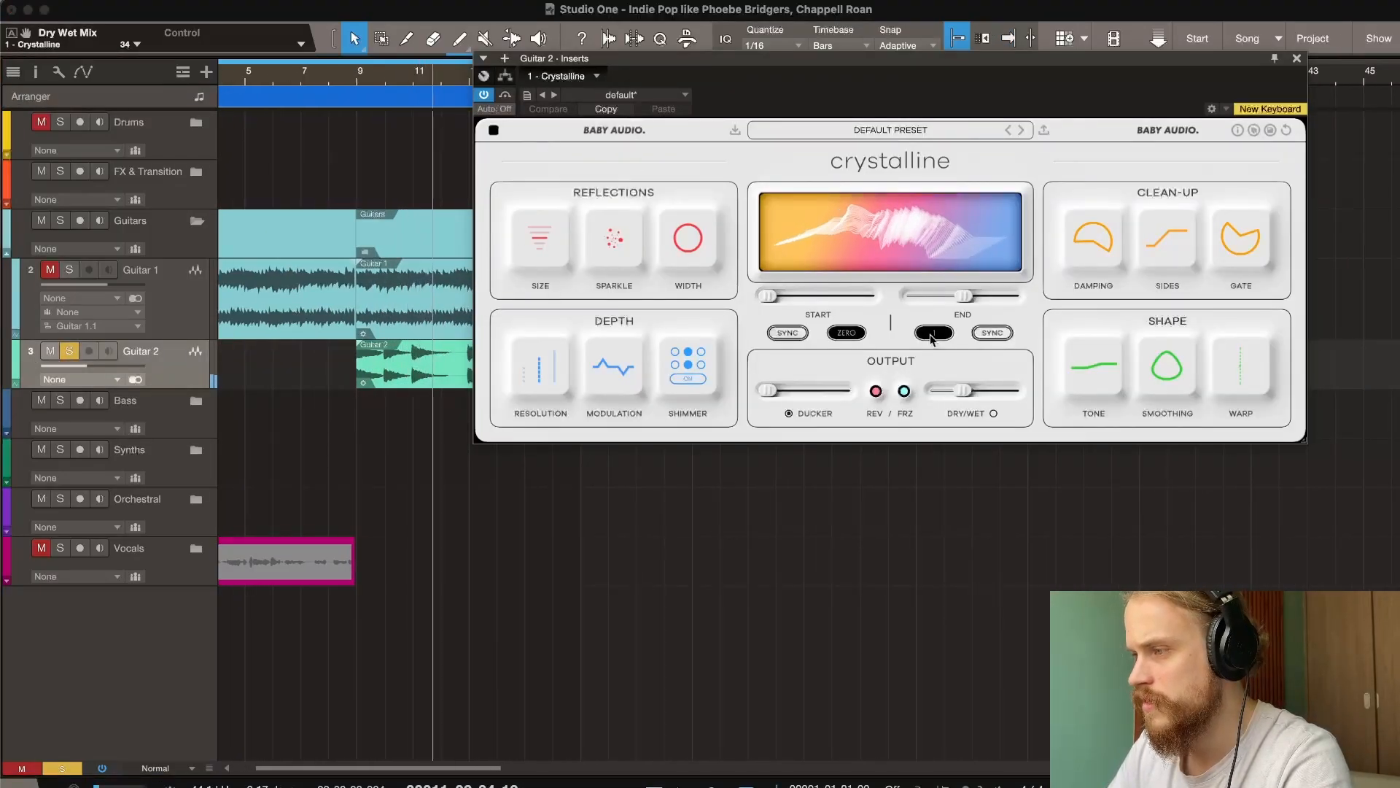
key(space)
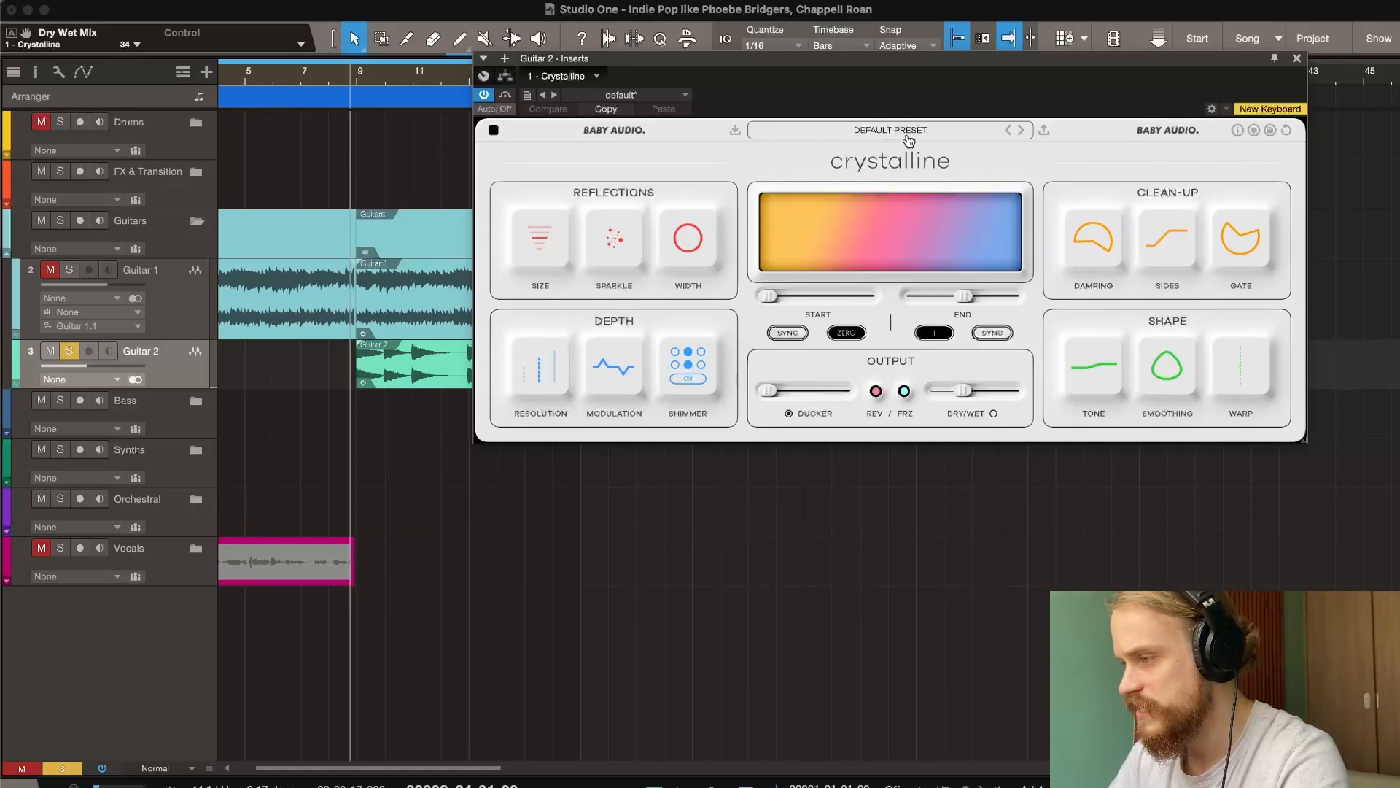
mouse_move(965, 405)
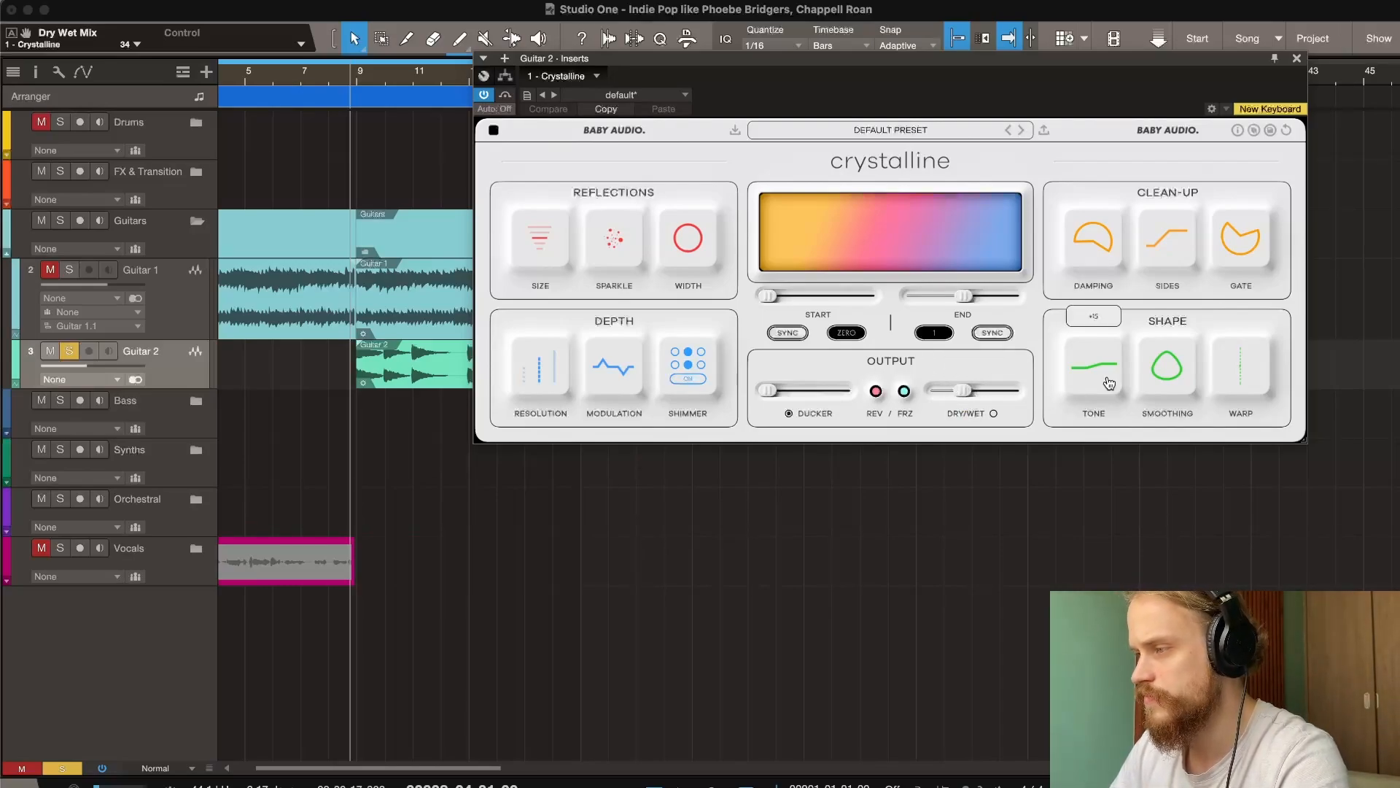
click(1298, 58)
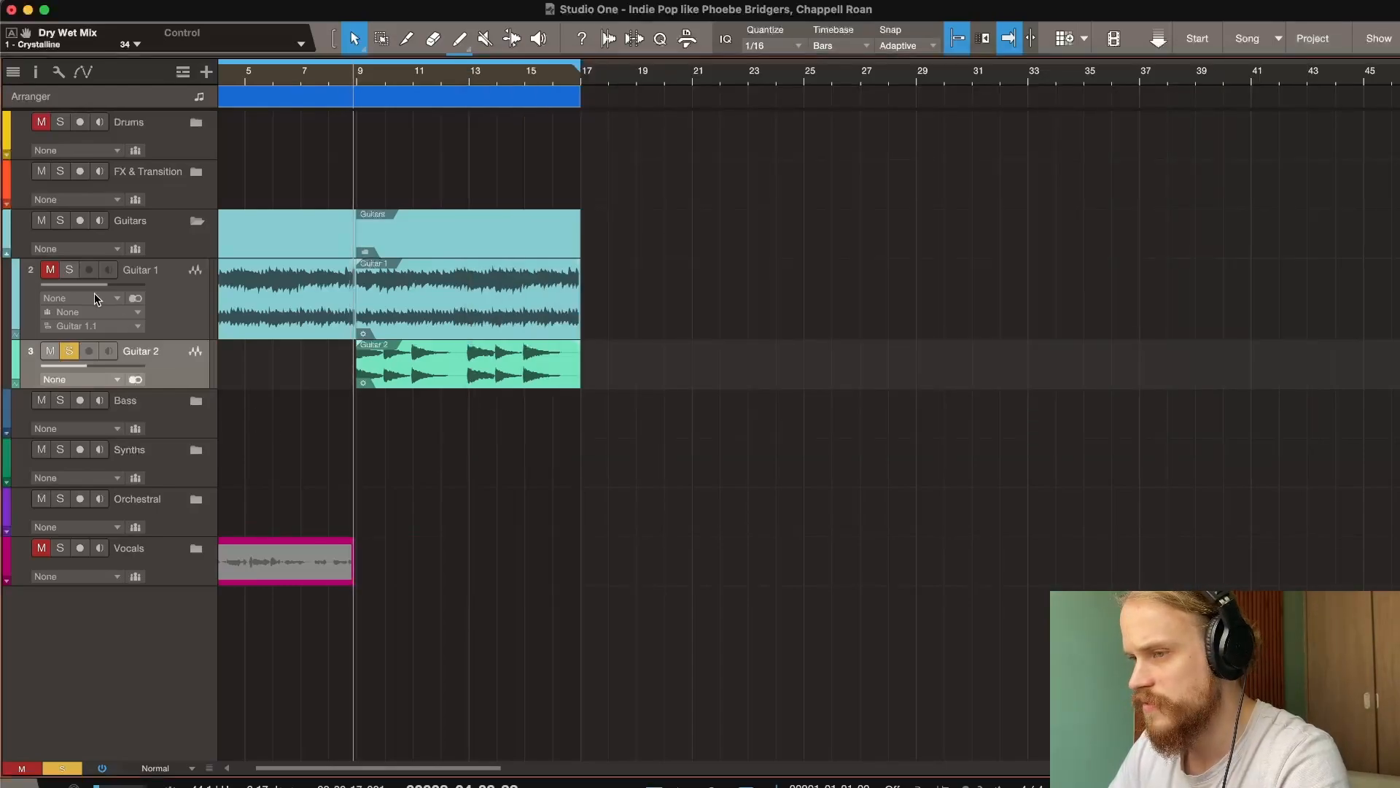
Unsolo Guitar 2, listen to both guitars together around bar 9, and check their levels in the mixer.
click(68, 351)
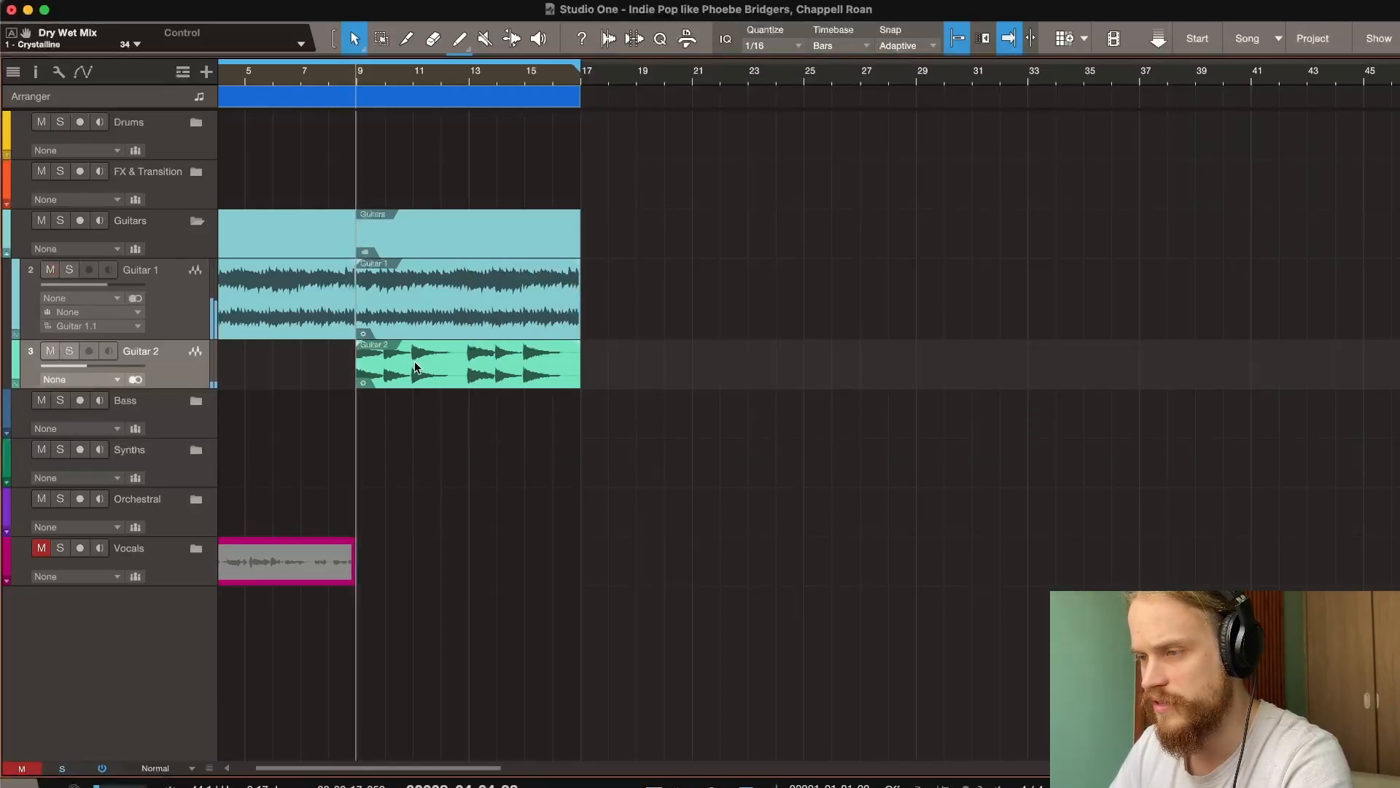
scroll(406, 372, left, 2)
scroll(406, 372, left, 2)
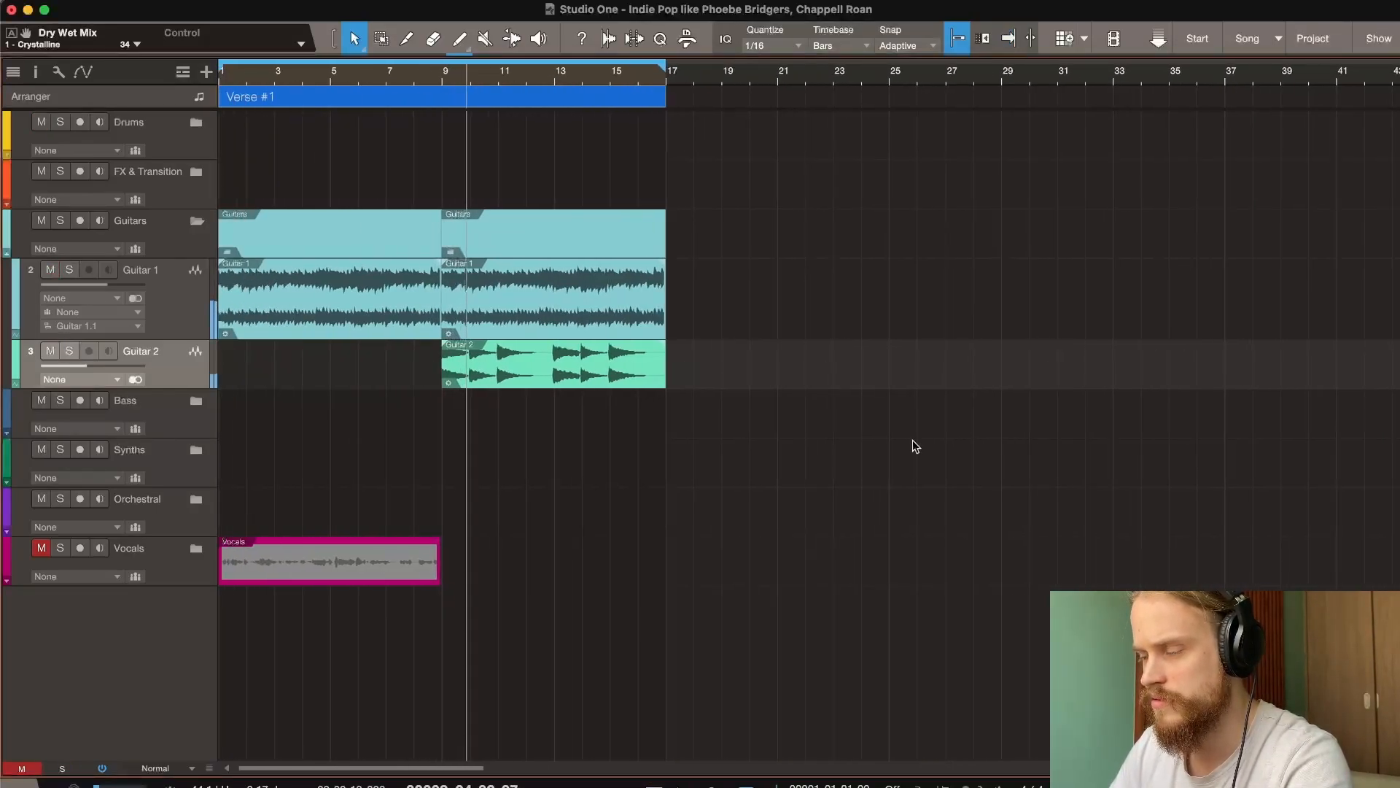
key(space)
key(F3)
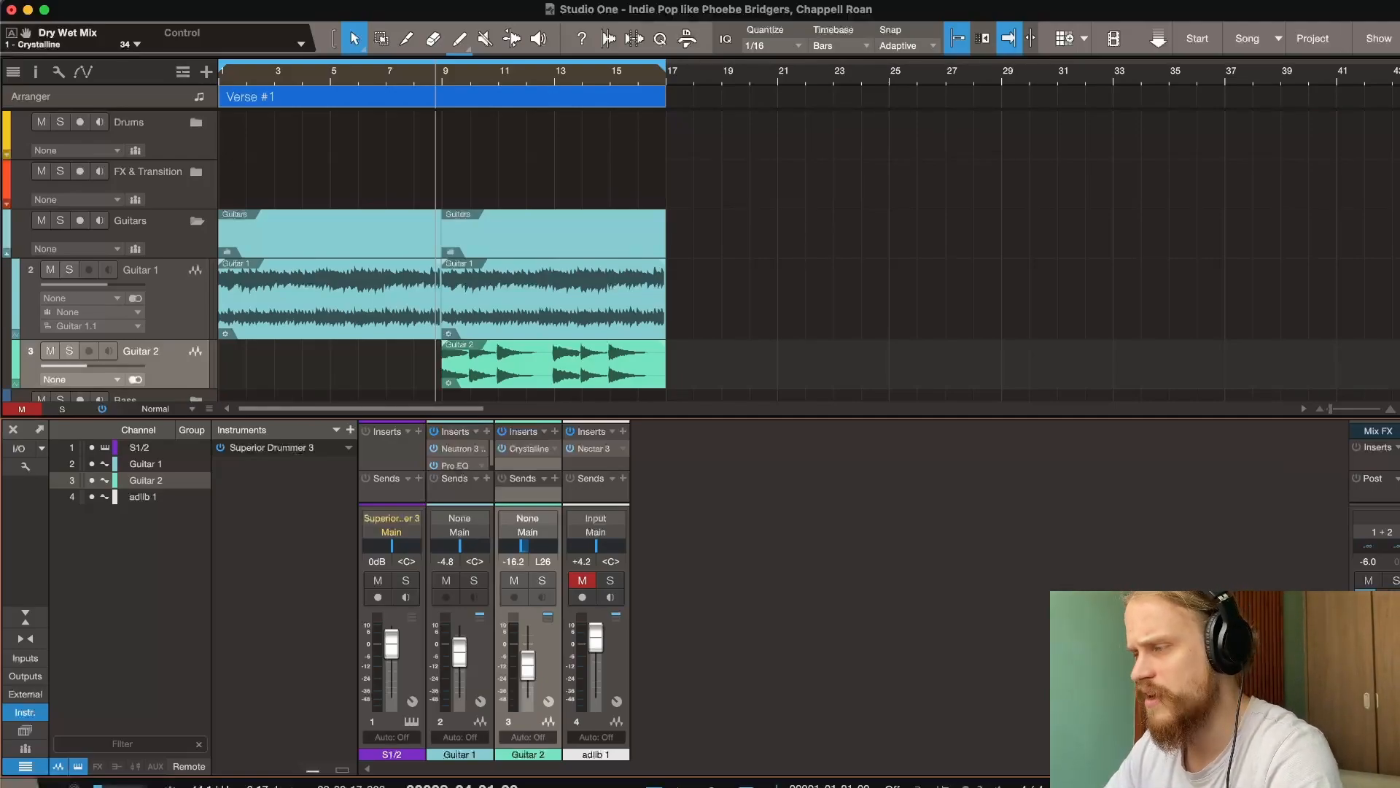
key(F3)
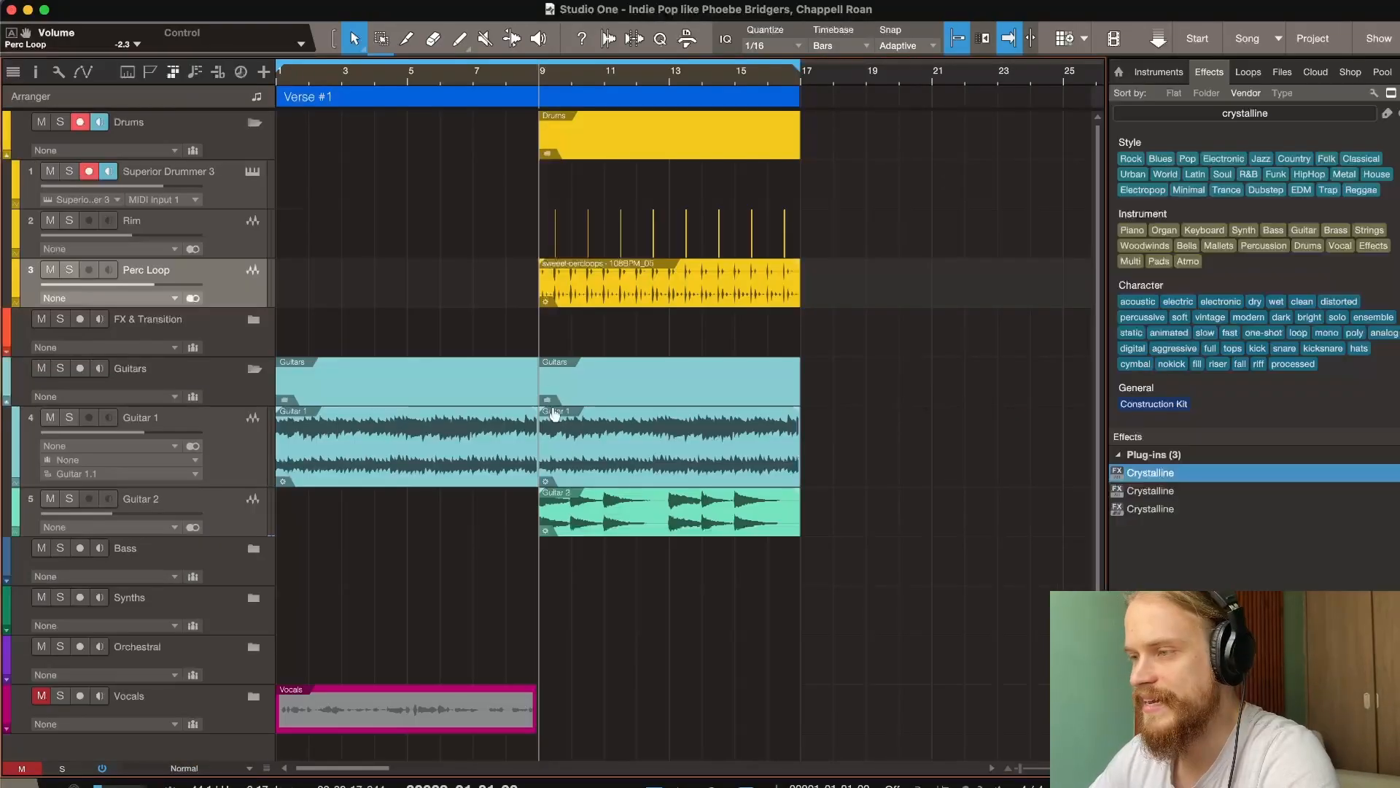
key(e)
key(e)
key(e)
key(e)
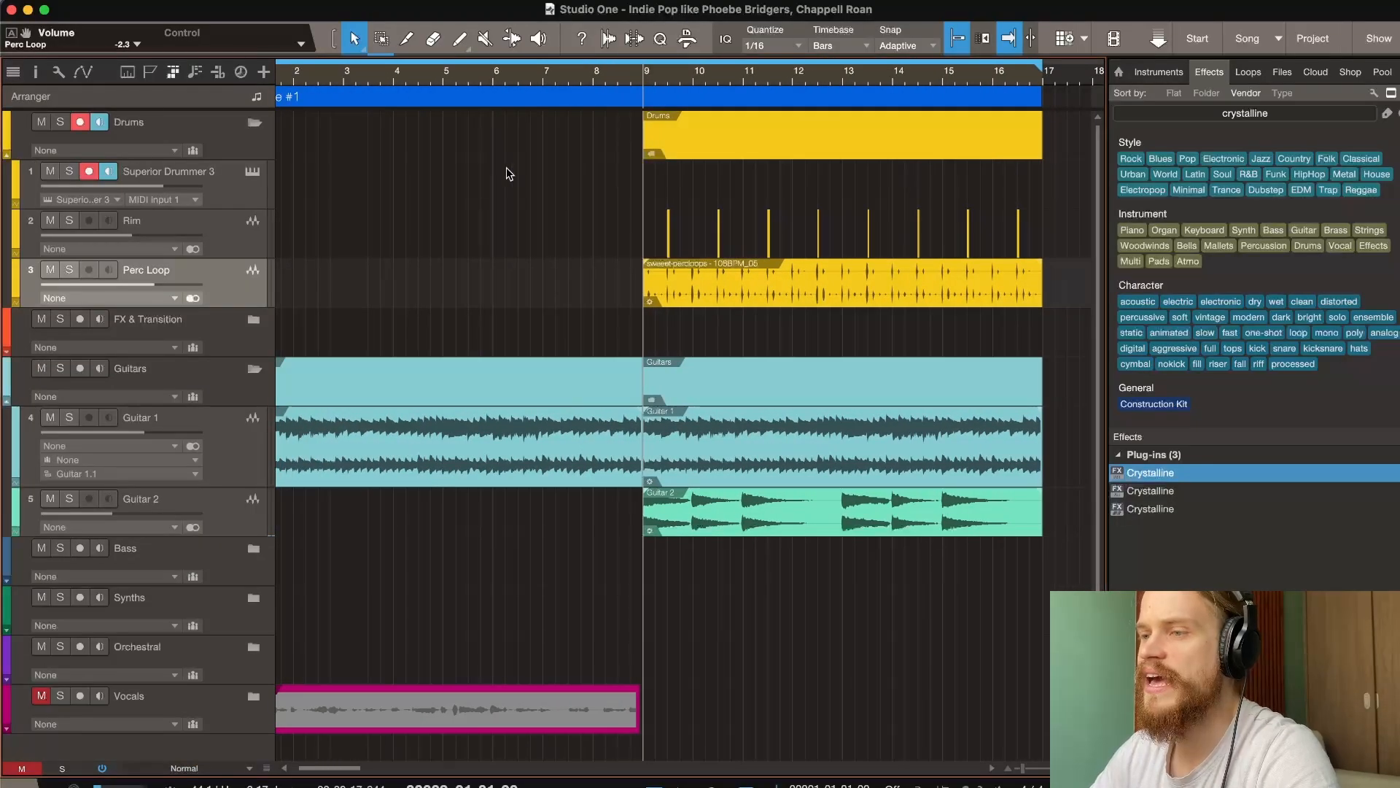
key(w)
key(w)
key(w)
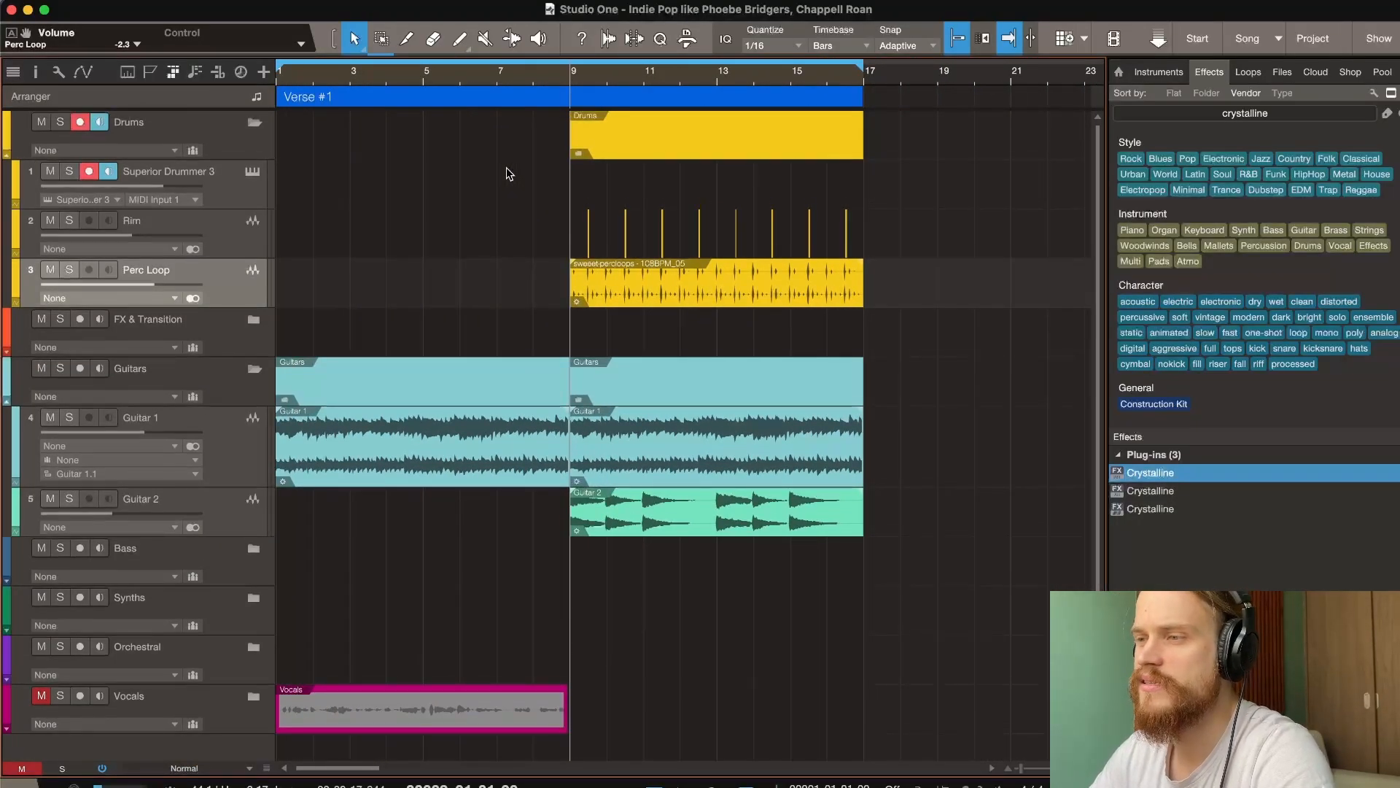
Turn off record arming and monitoring for the Drums folder.
scroll(506, 168, right, 2)
scroll(711, 153, up, 1)
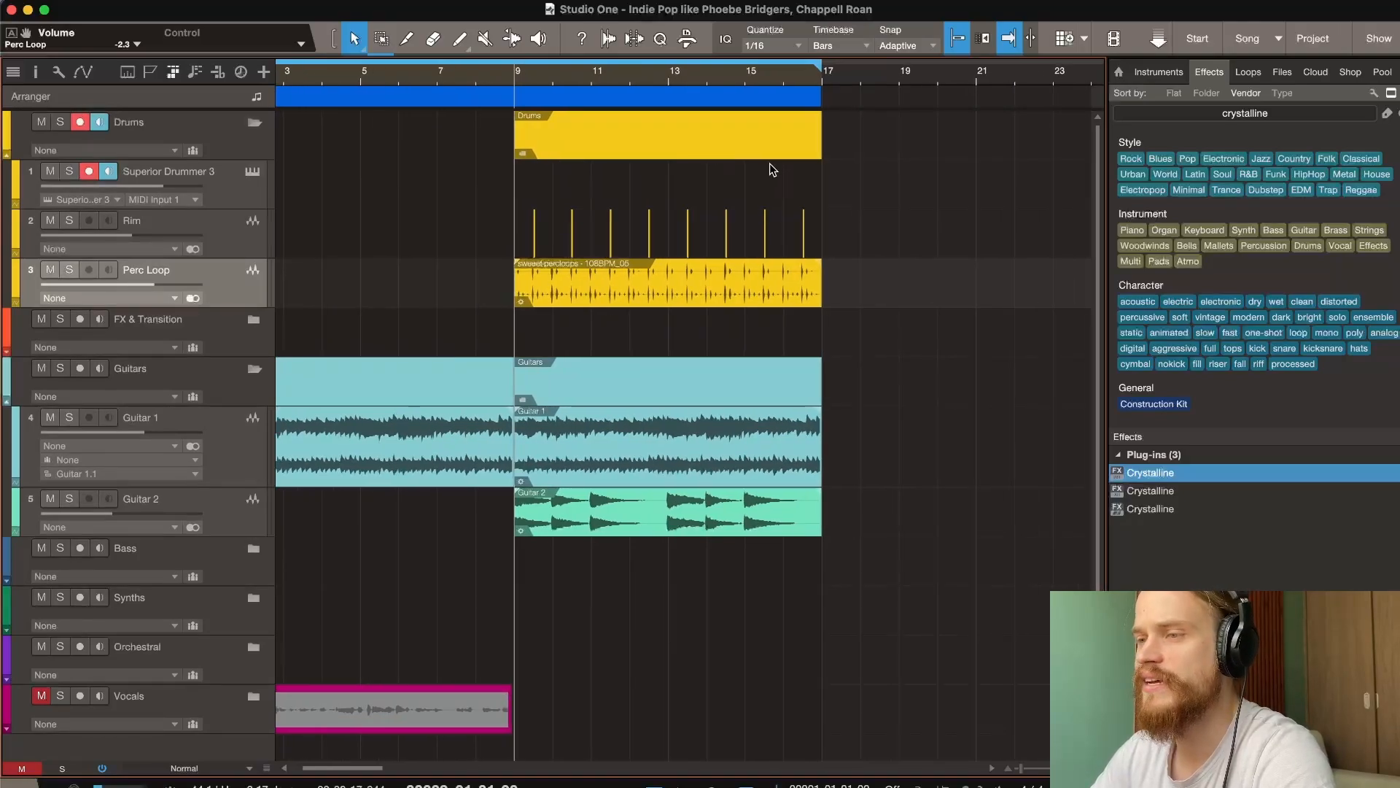
click(82, 124)
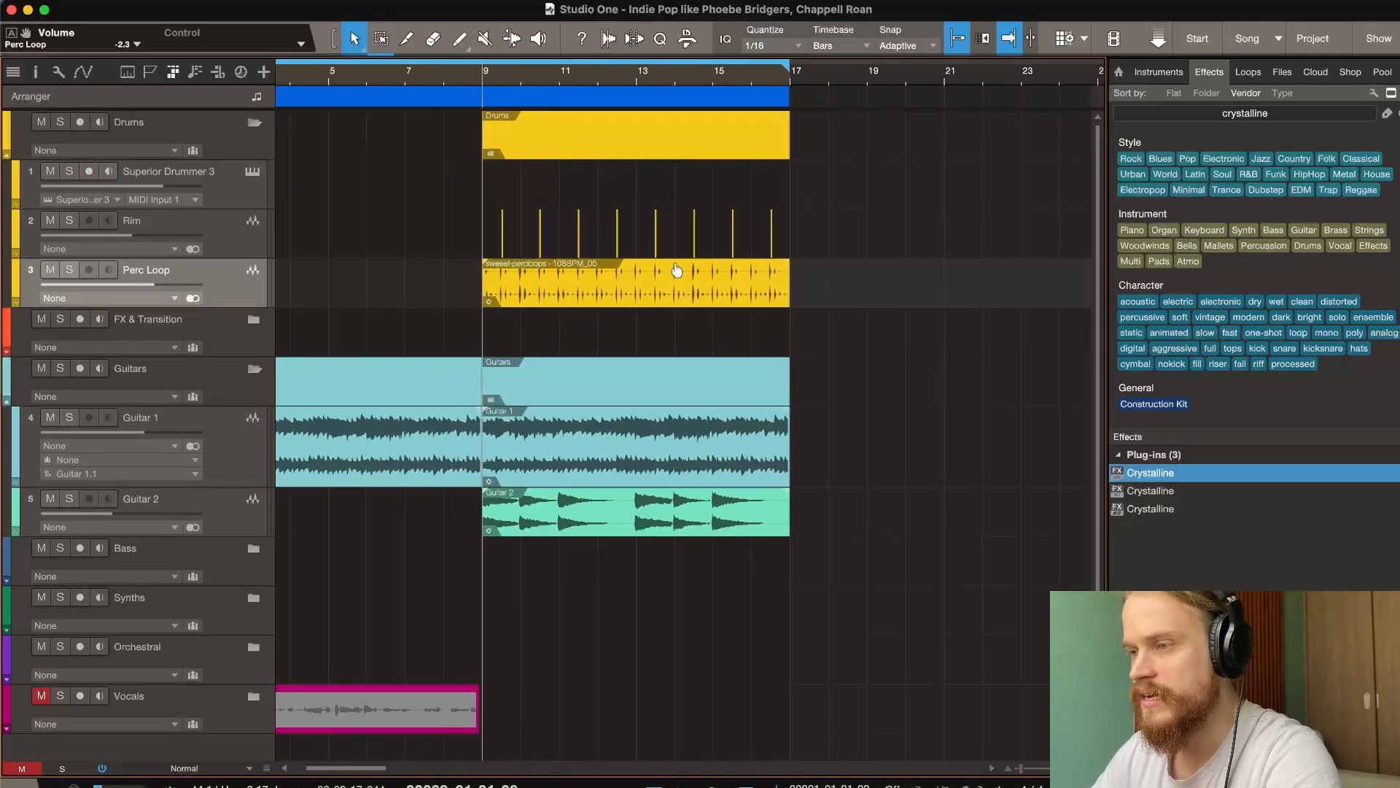
Solo the Rim track and listen to it from around bar 9.
scroll(677, 270, up, 2)
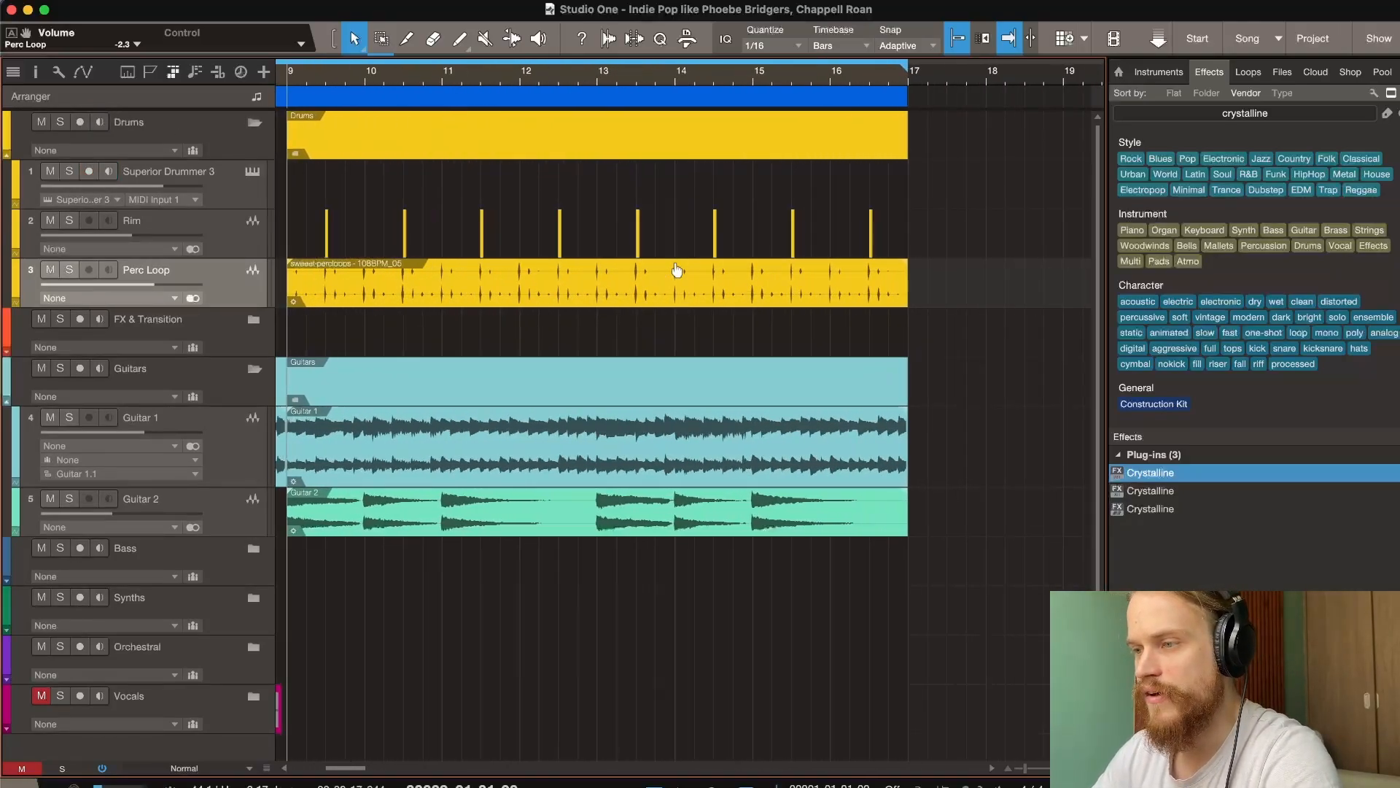
click(70, 221)
key(space)
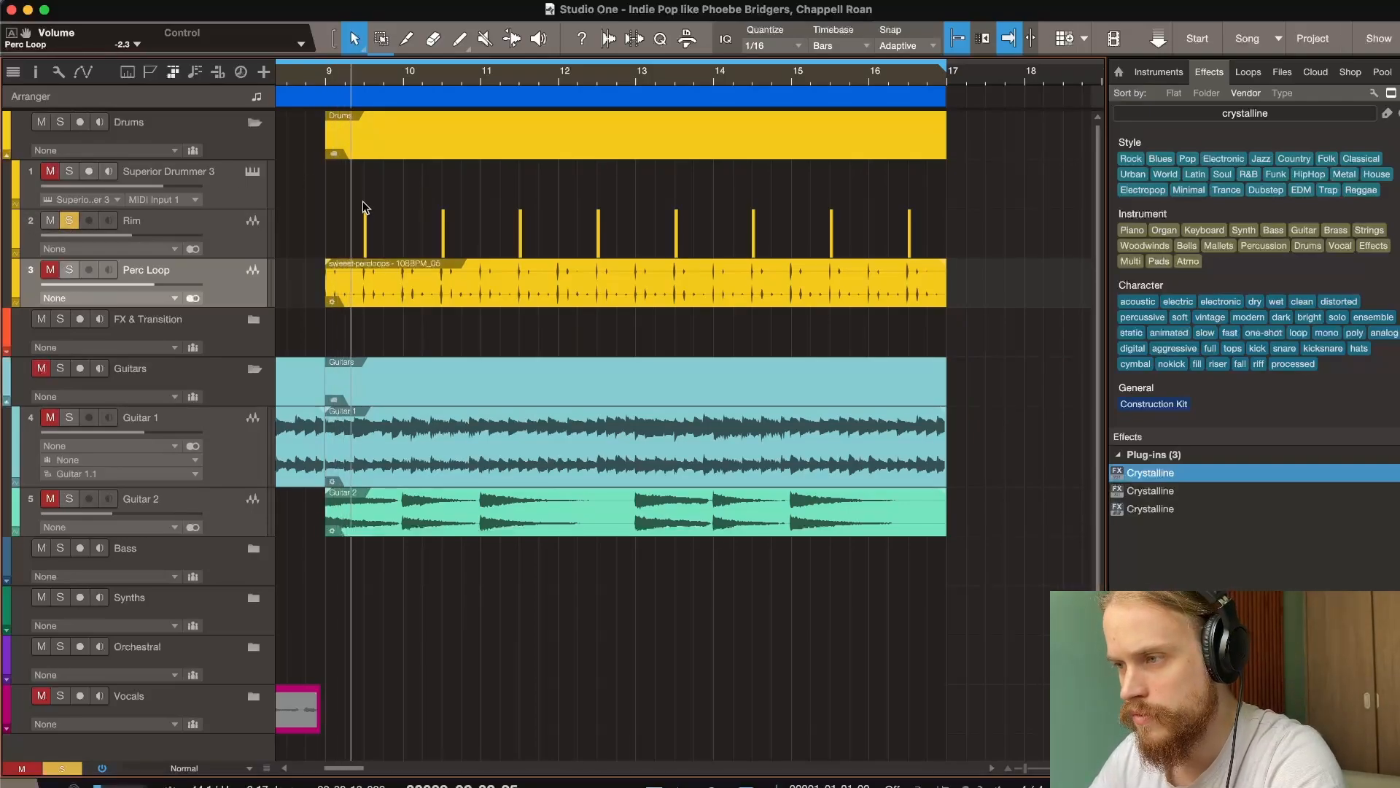
key(space)
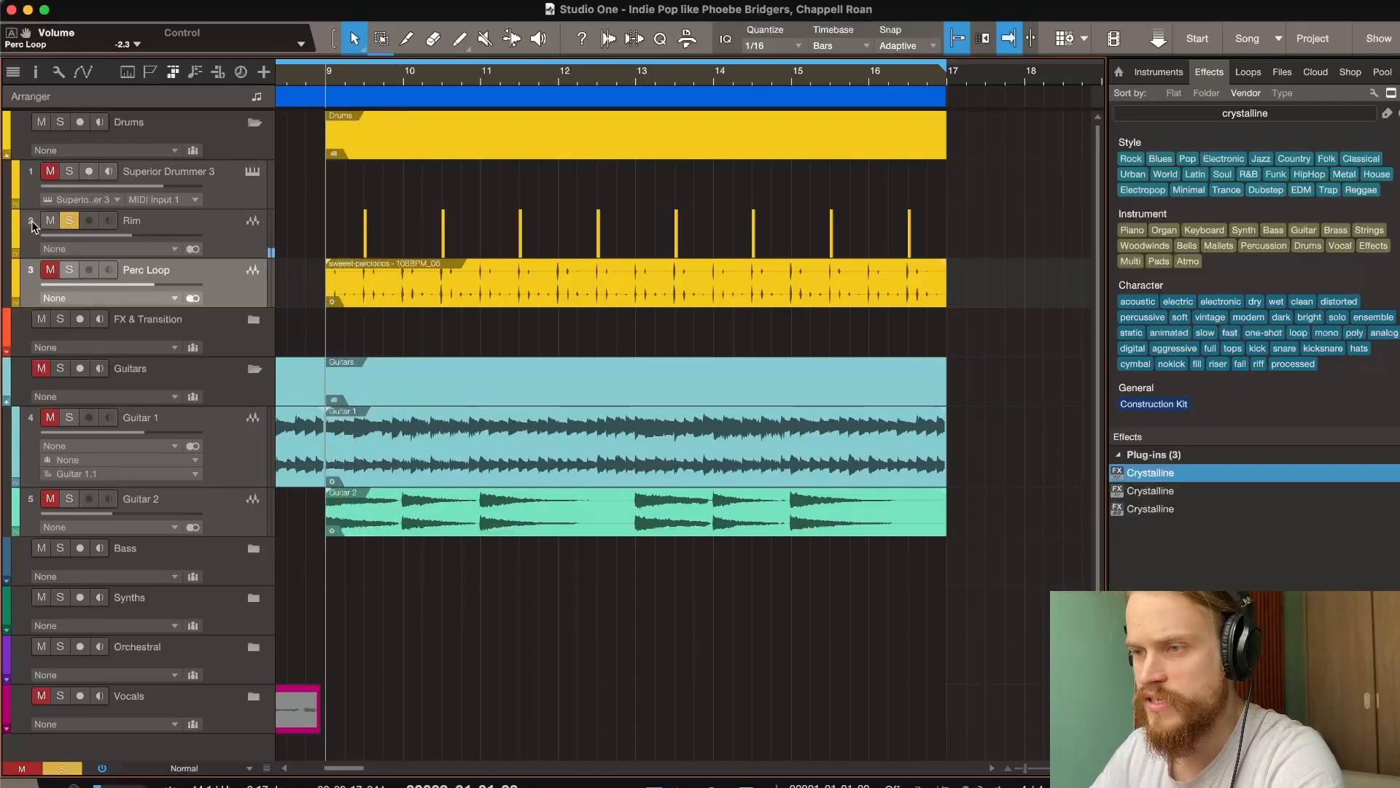
In the Rim track's Pro EQ, set the low cut to a 24dB/Oct slope at 442 Hz.
double_click(31, 220)
click(563, 76)
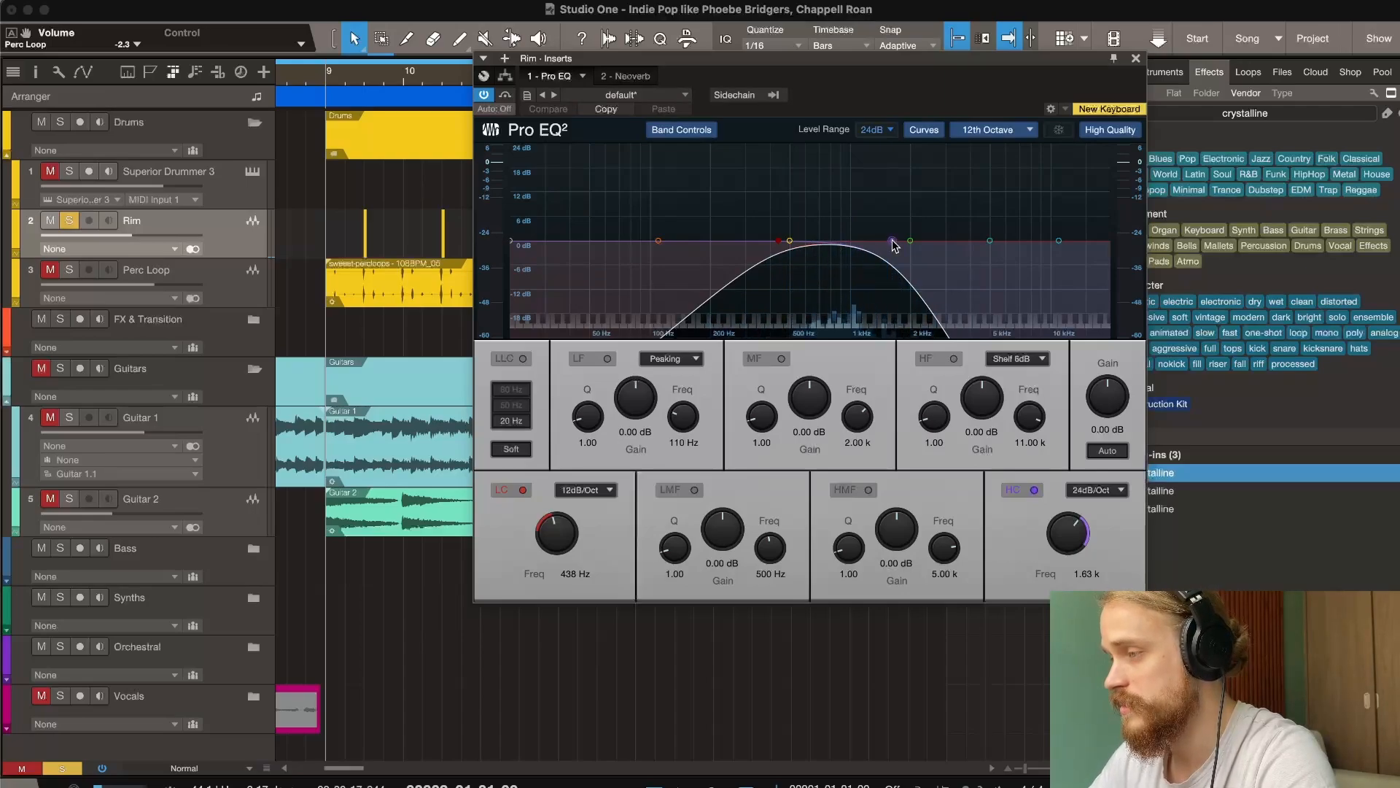
drag(778, 241, 776, 241)
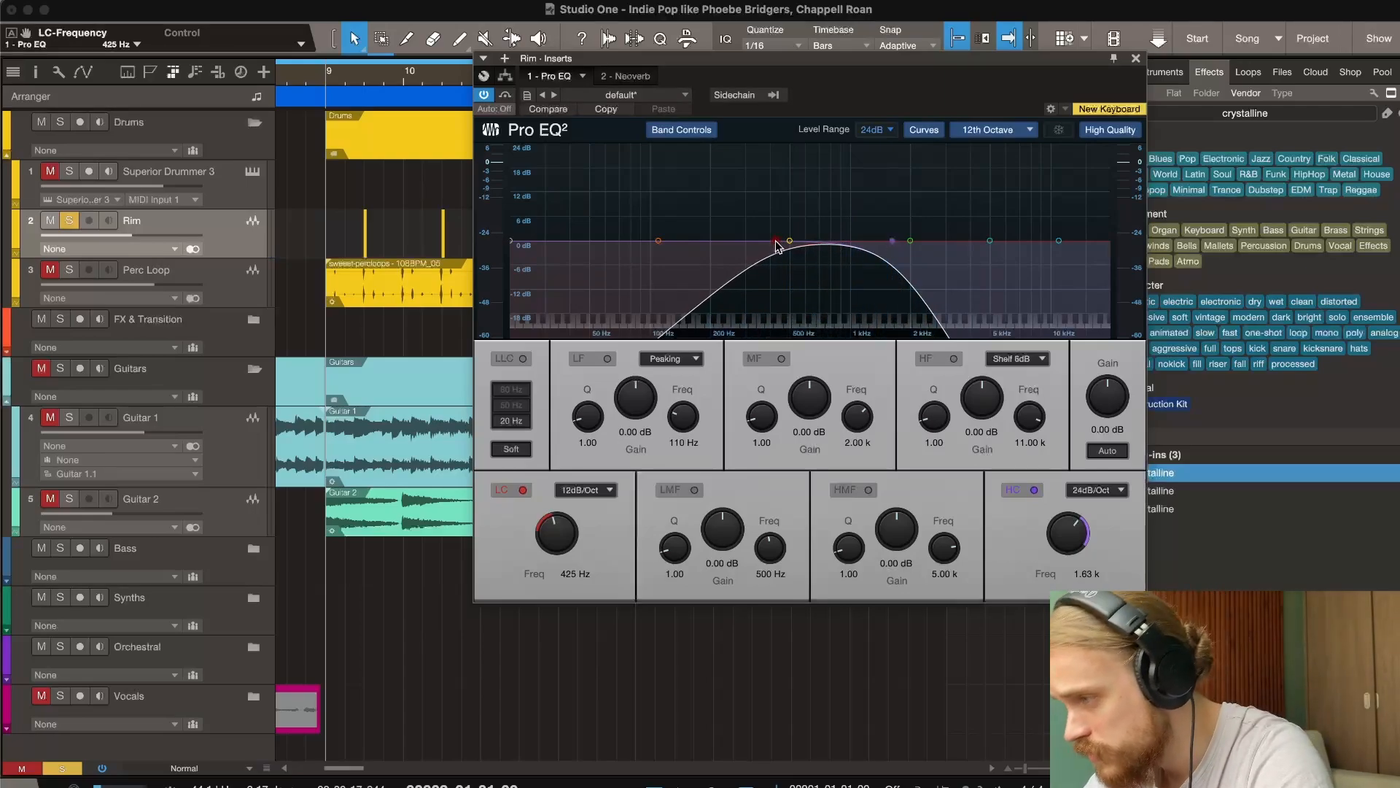
click(574, 496)
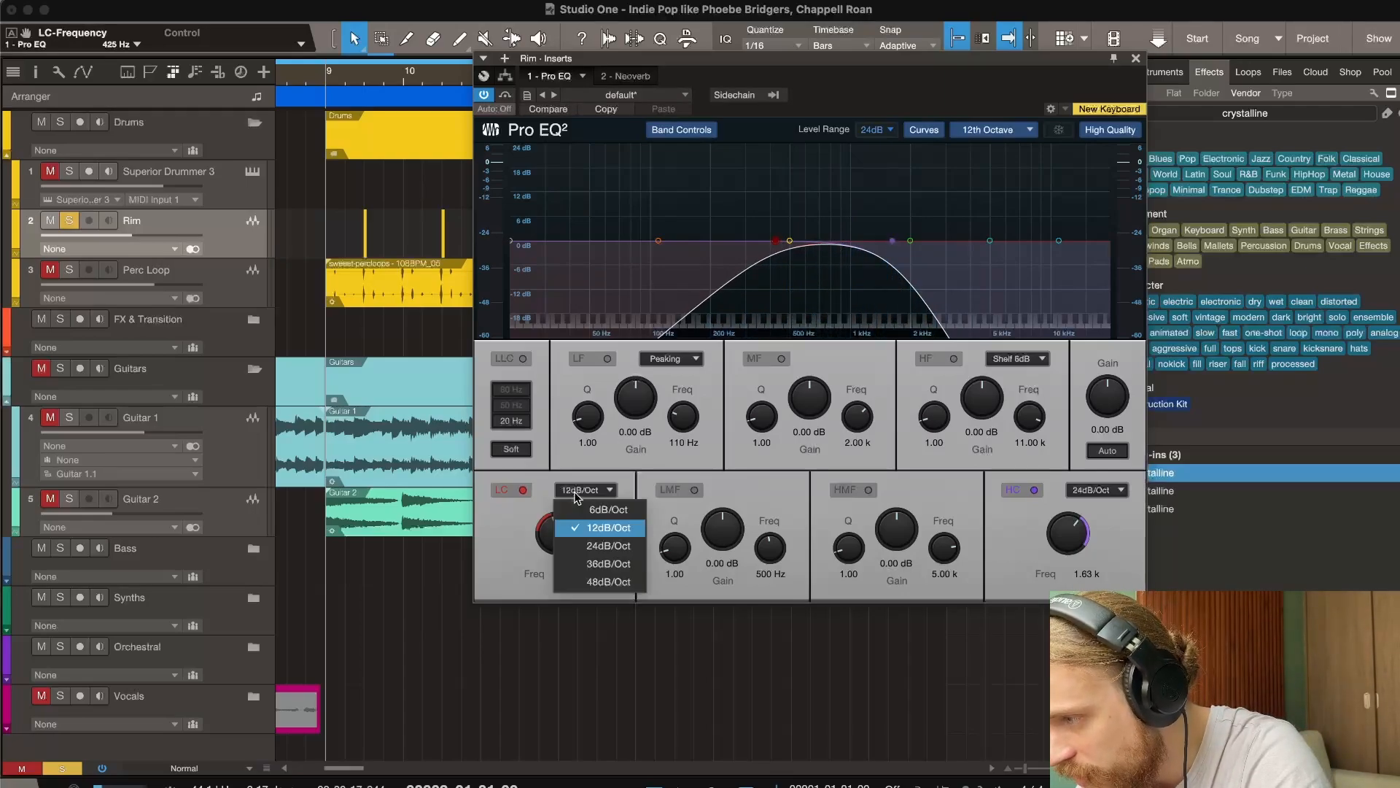
click(587, 546)
drag(776, 241, 779, 242)
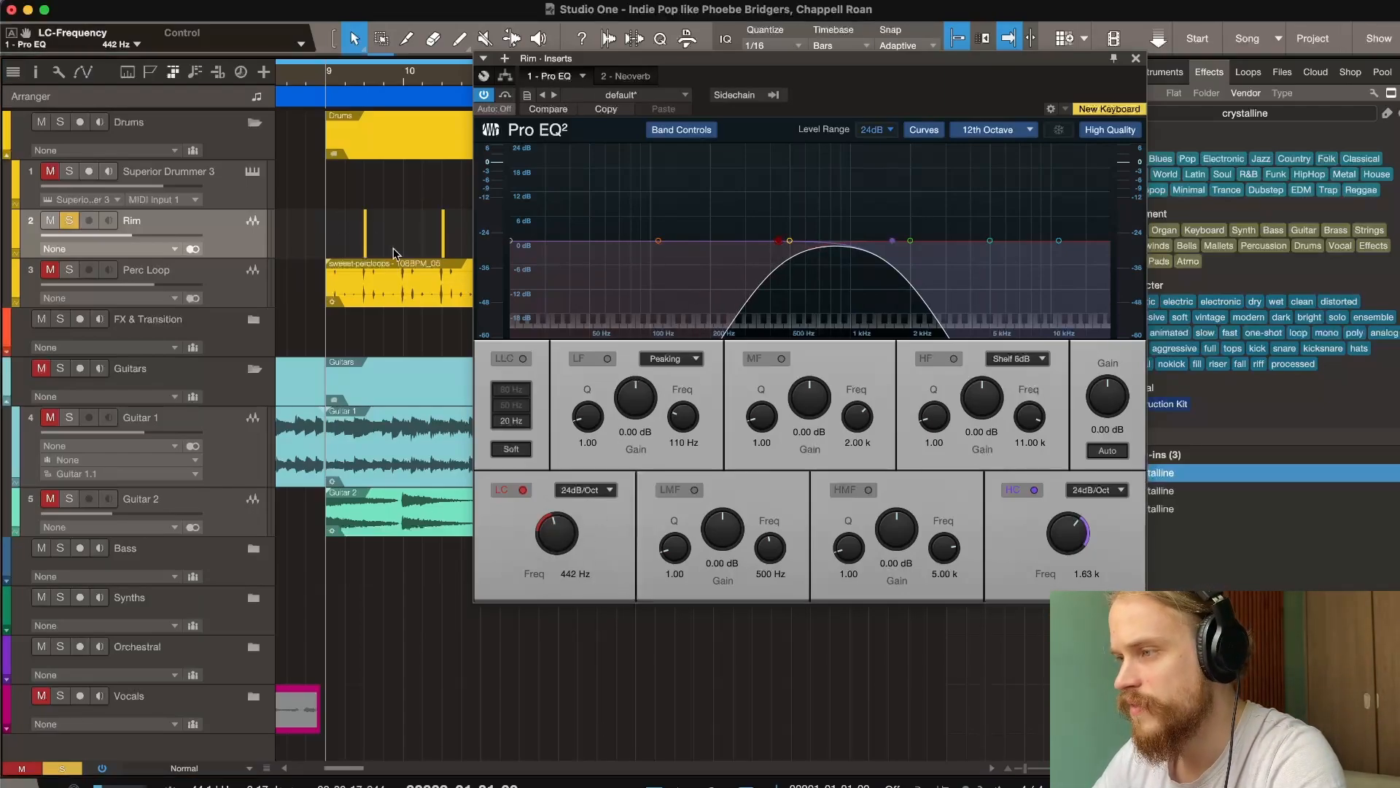
Set the Dry/Wet of the Rim track's Neoverb to 21 and close the effect window.
click(618, 78)
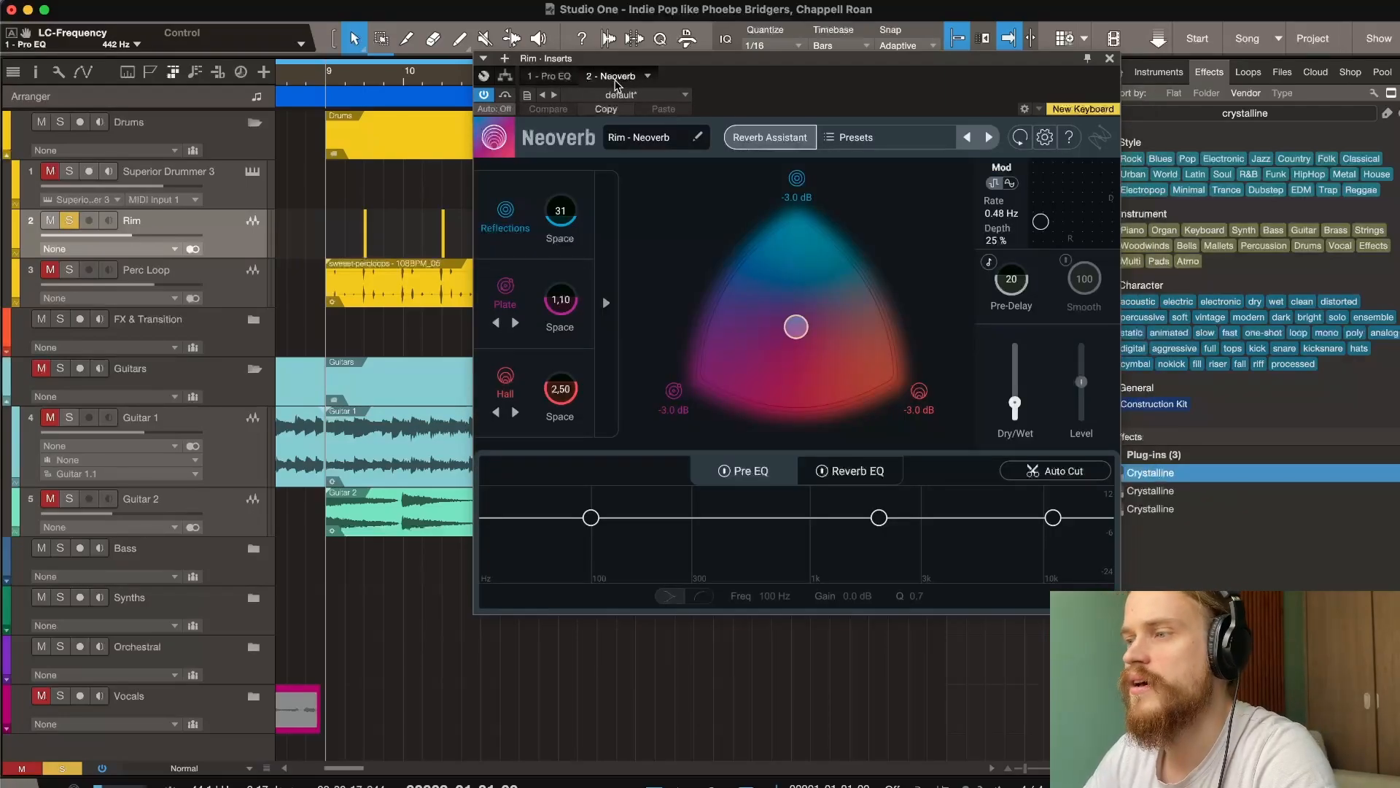
drag(1010, 409, 1016, 407)
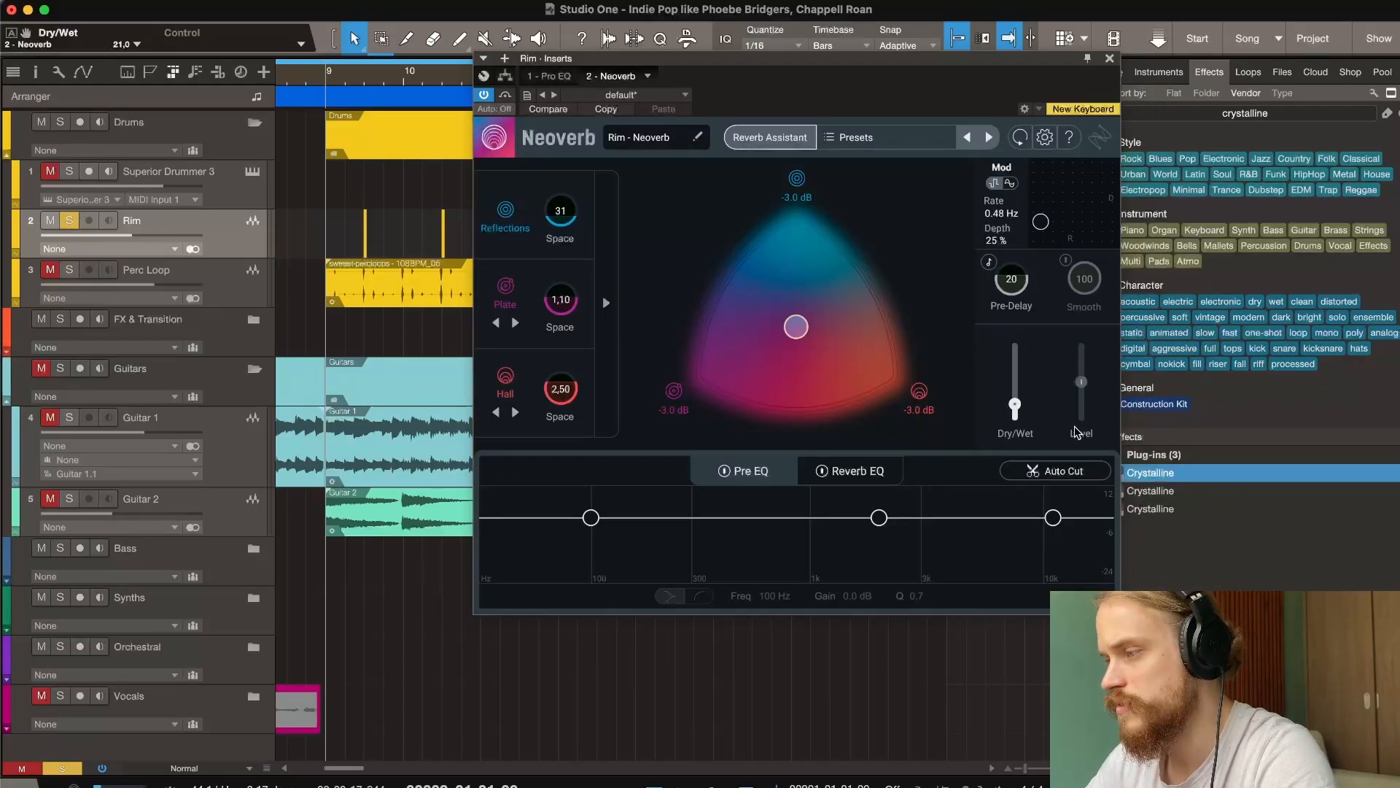
click(1109, 58)
Switch the solo from Rim to Perc Loop and examine Perc Loop's Crystalline reverb and Pro EQ.
click(69, 222)
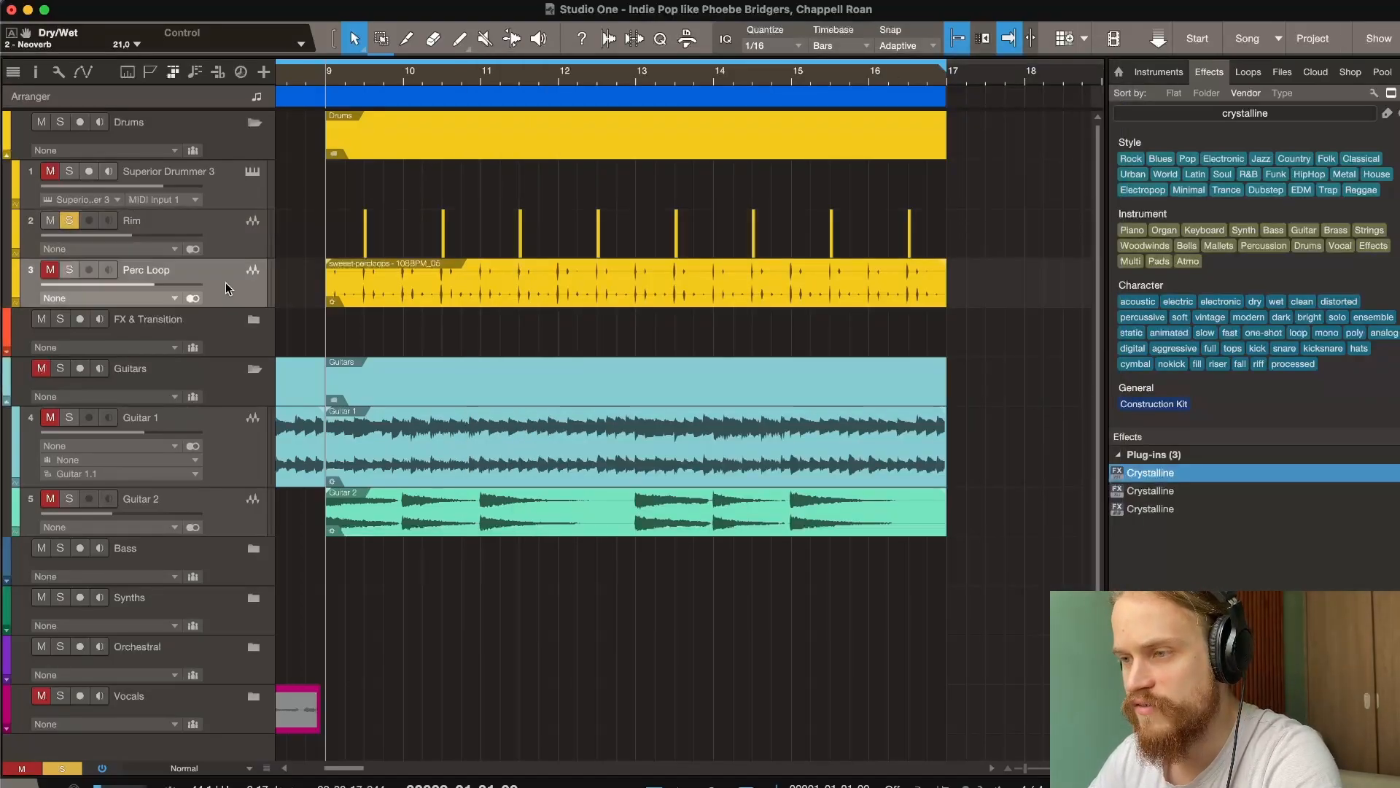
click(69, 270)
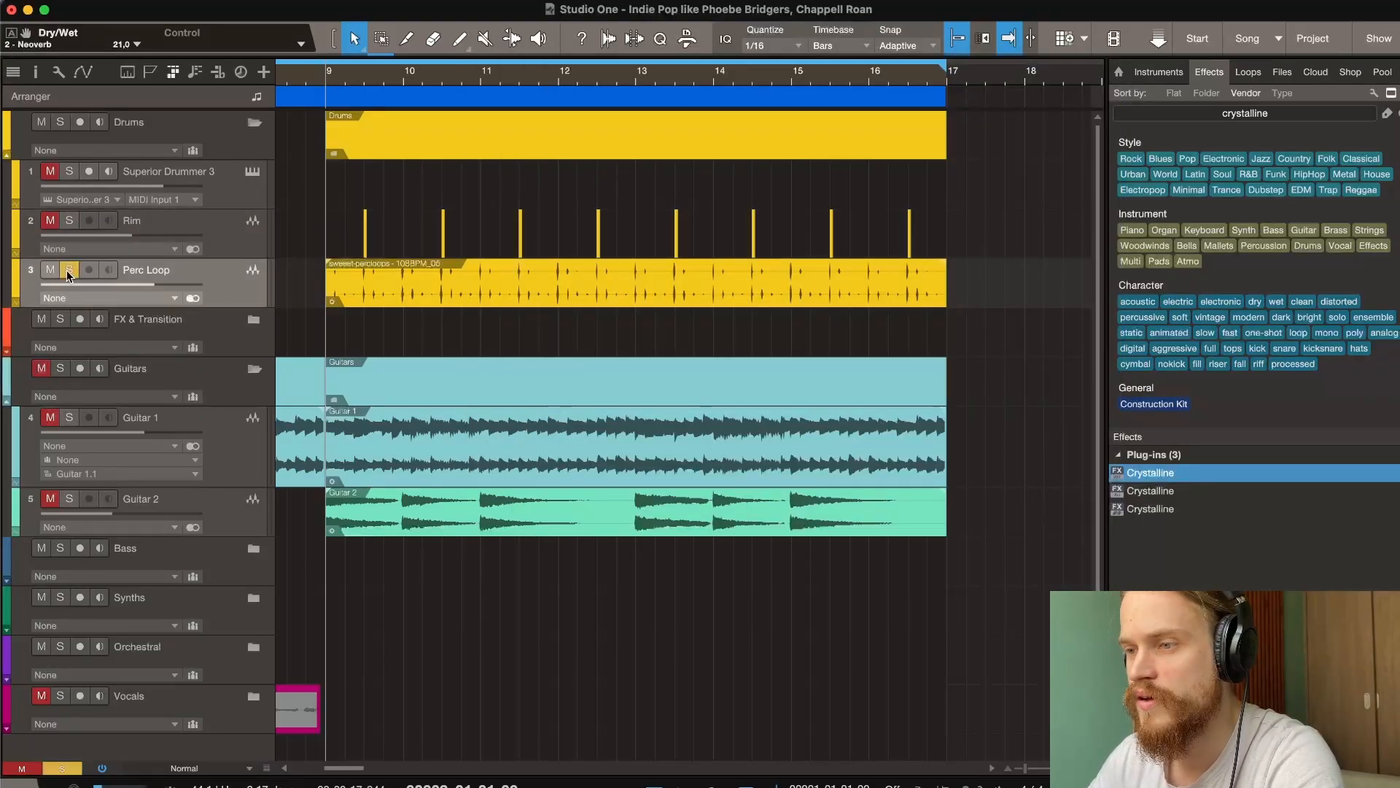
double_click(30, 268)
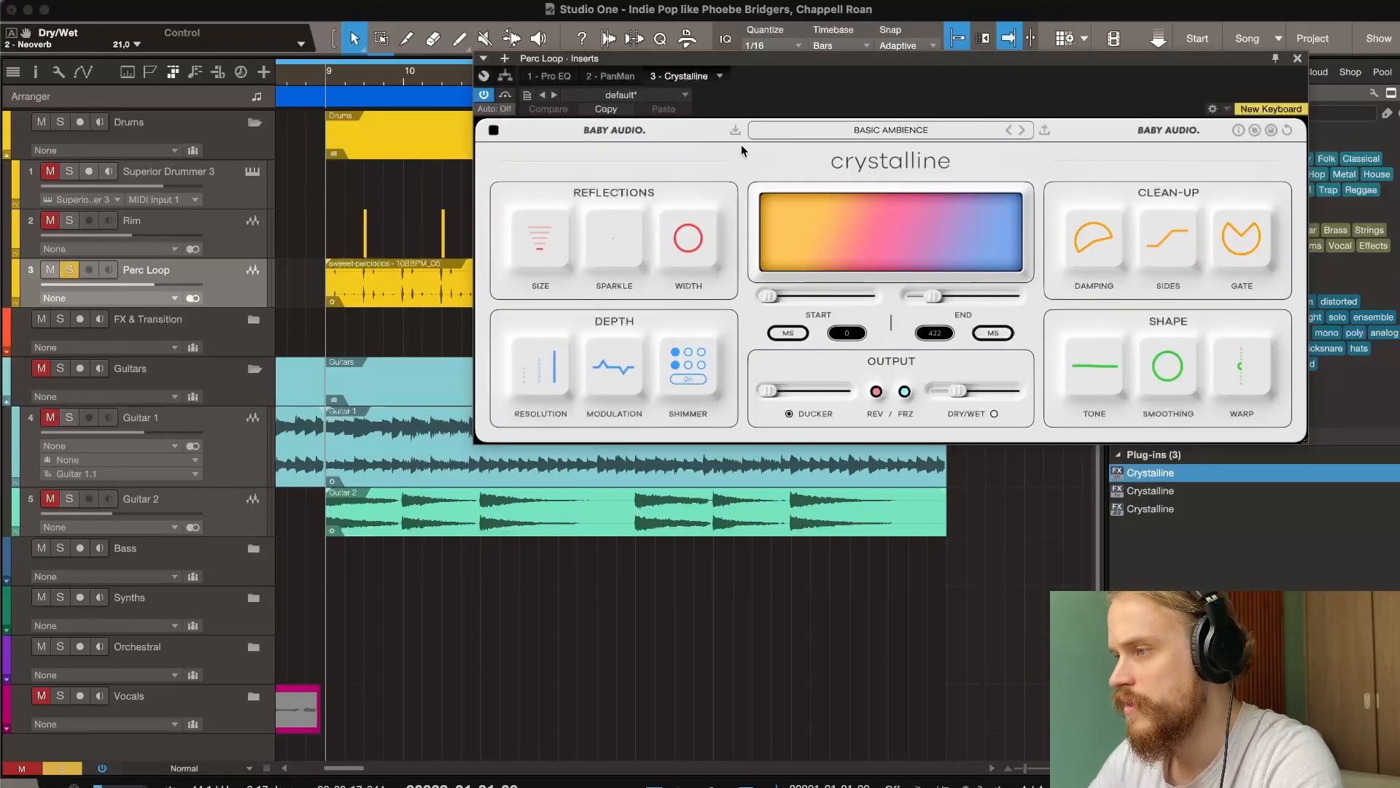
click(550, 78)
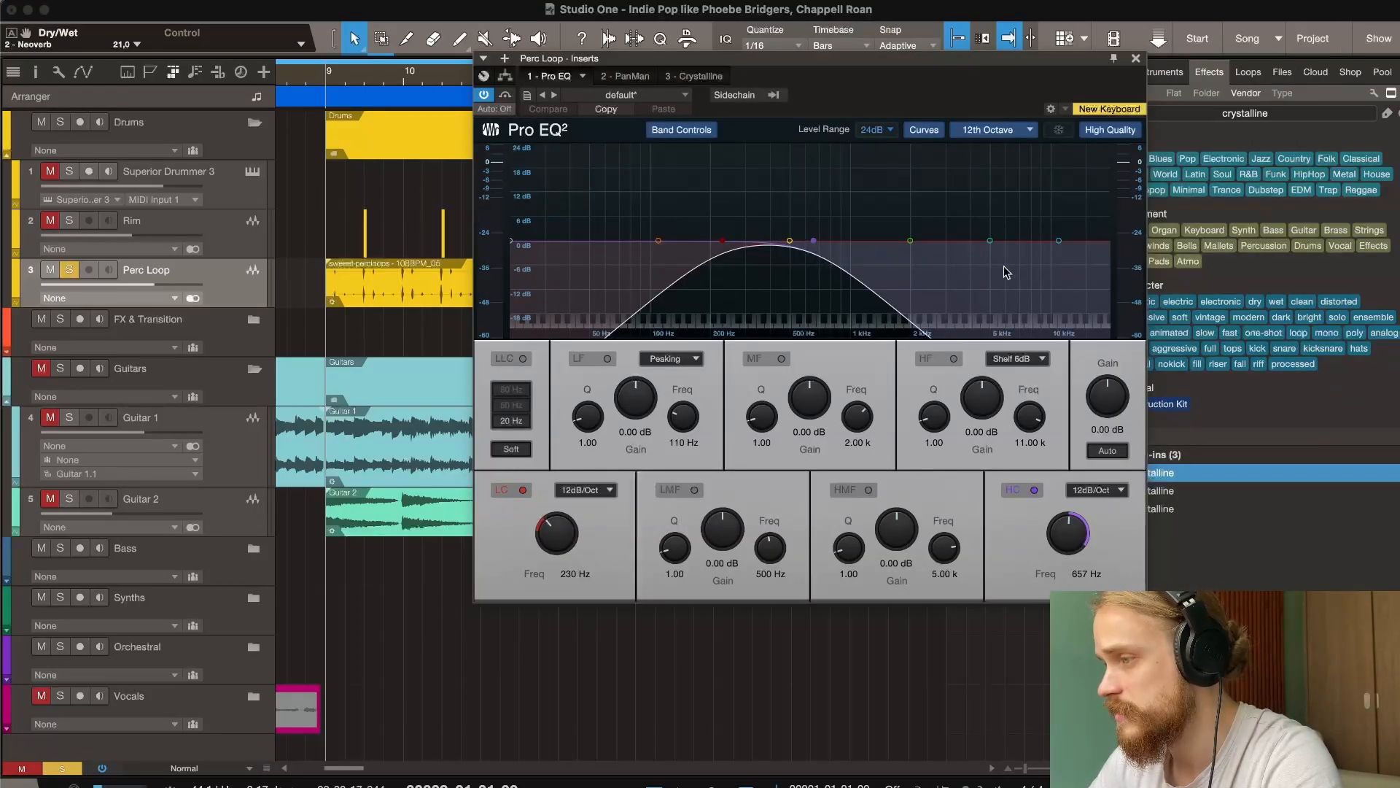
Solo Rim together with Perc Loop and review the Rim track's Pro EQ curve.
click(218, 235)
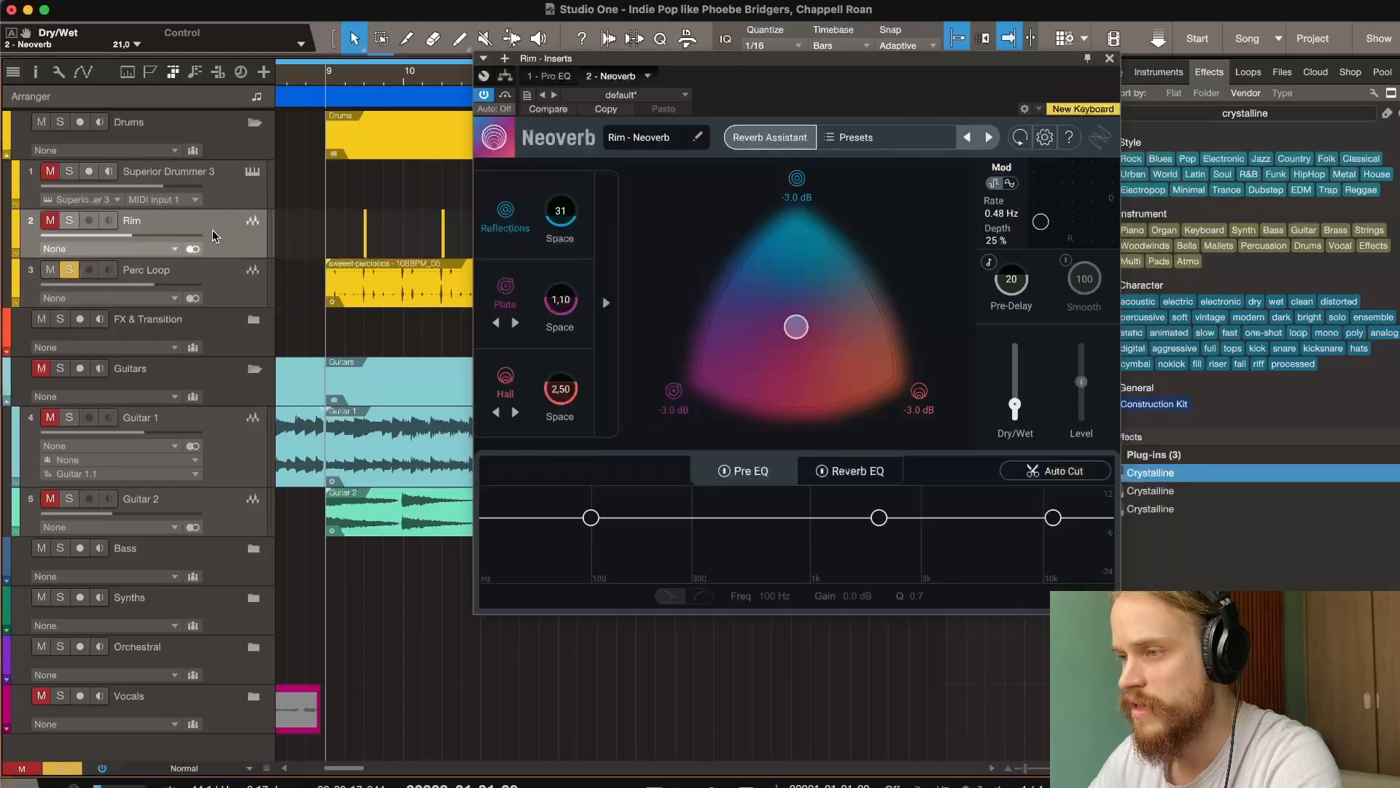
click(69, 220)
click(50, 220)
click(549, 76)
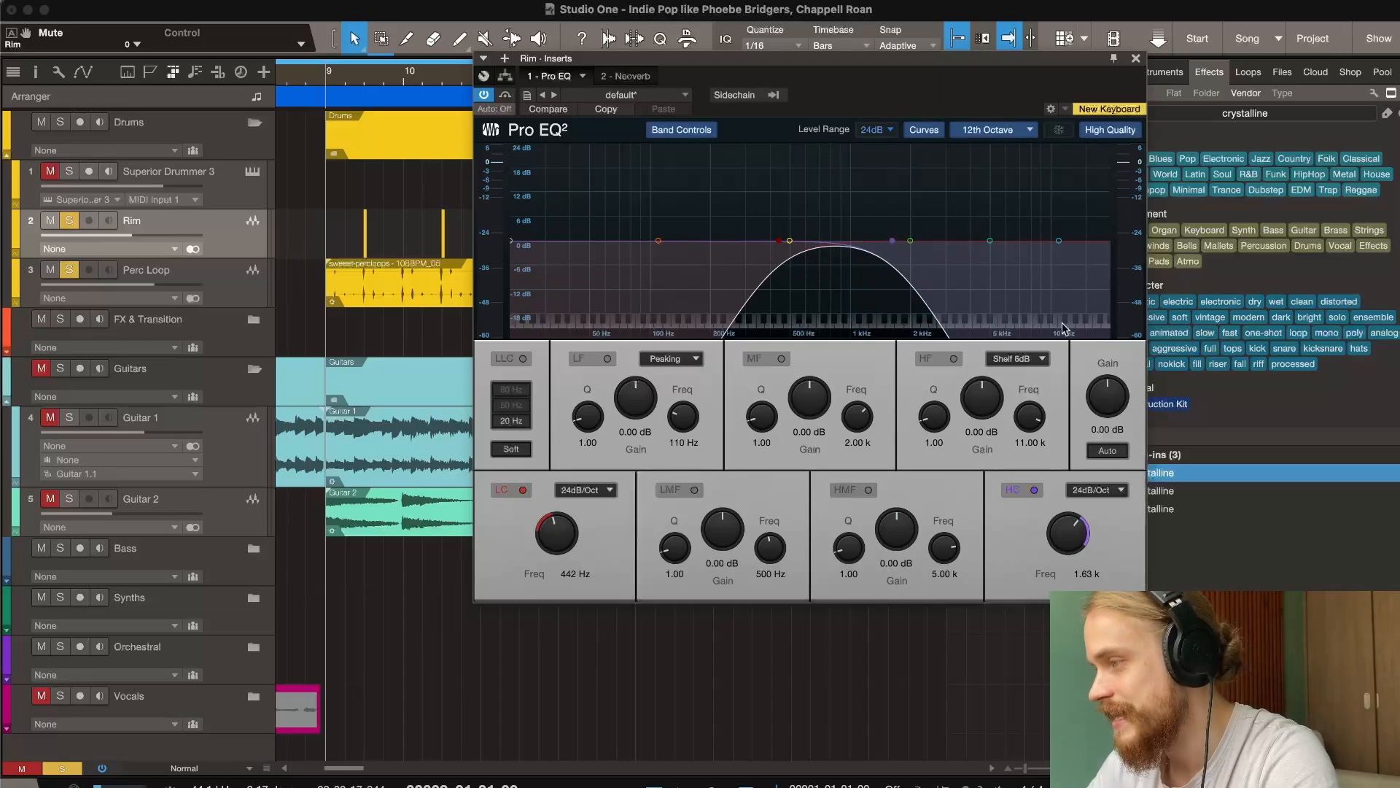
Review Perc Loop's insert effects one after another: Pro EQ, PanMan and the Crystalline reverb with its Dry/Wet setting.
click(230, 293)
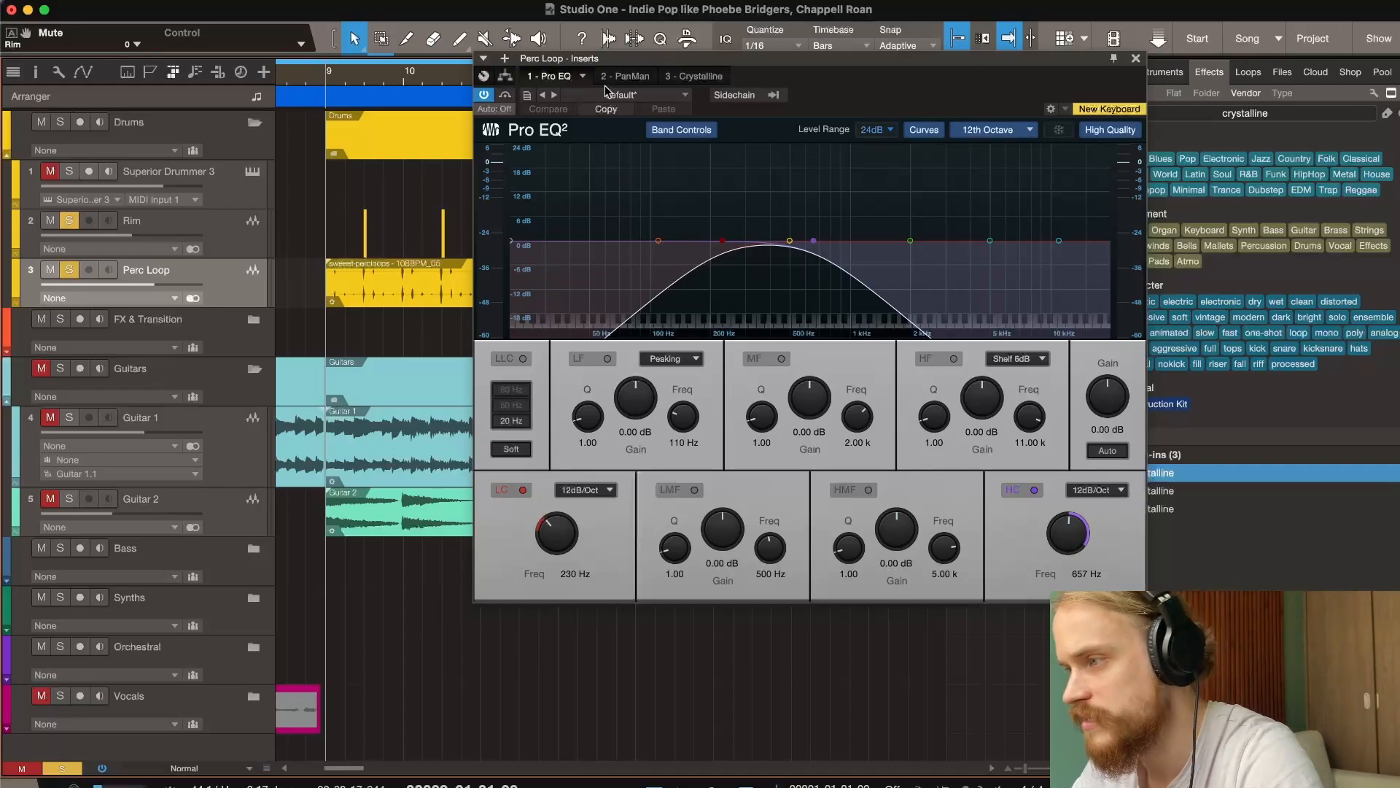
click(627, 77)
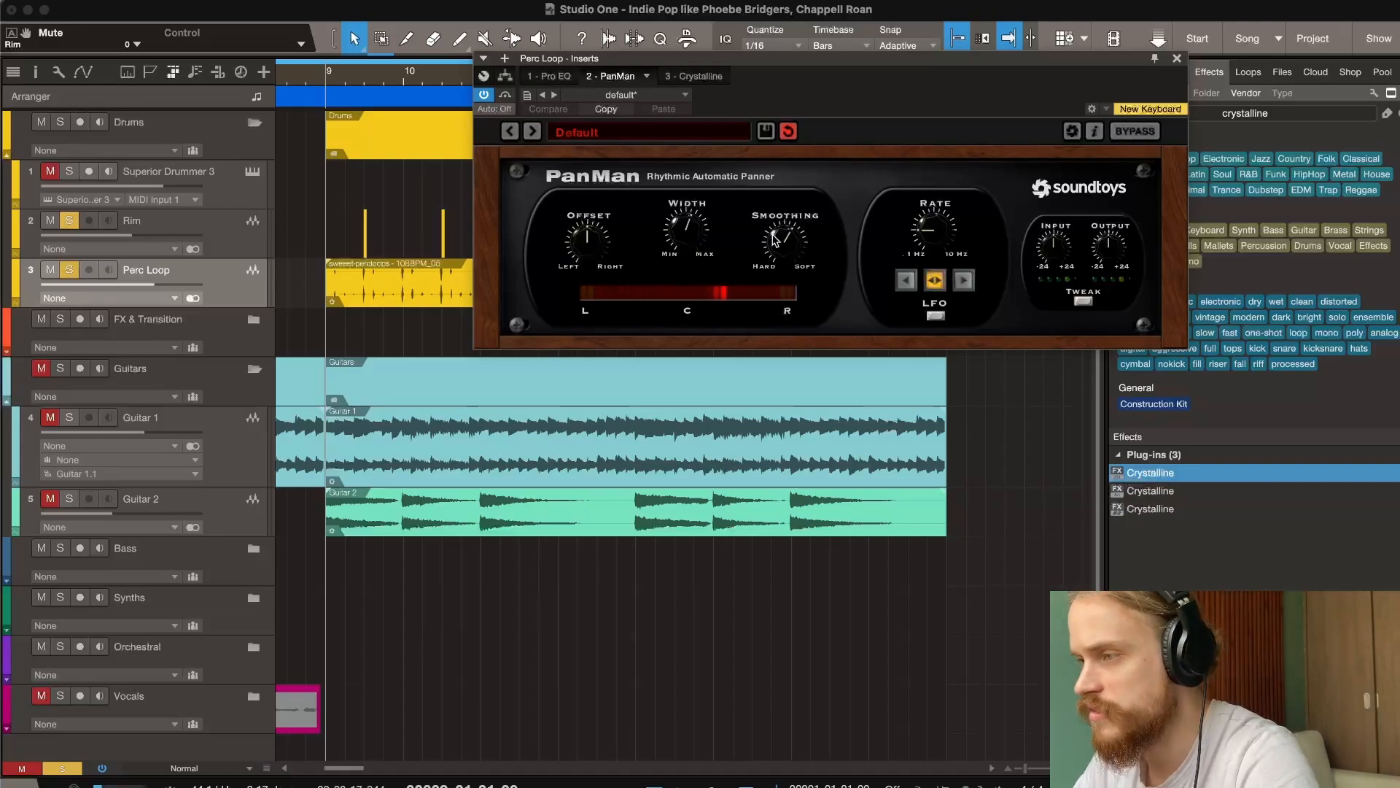
click(701, 76)
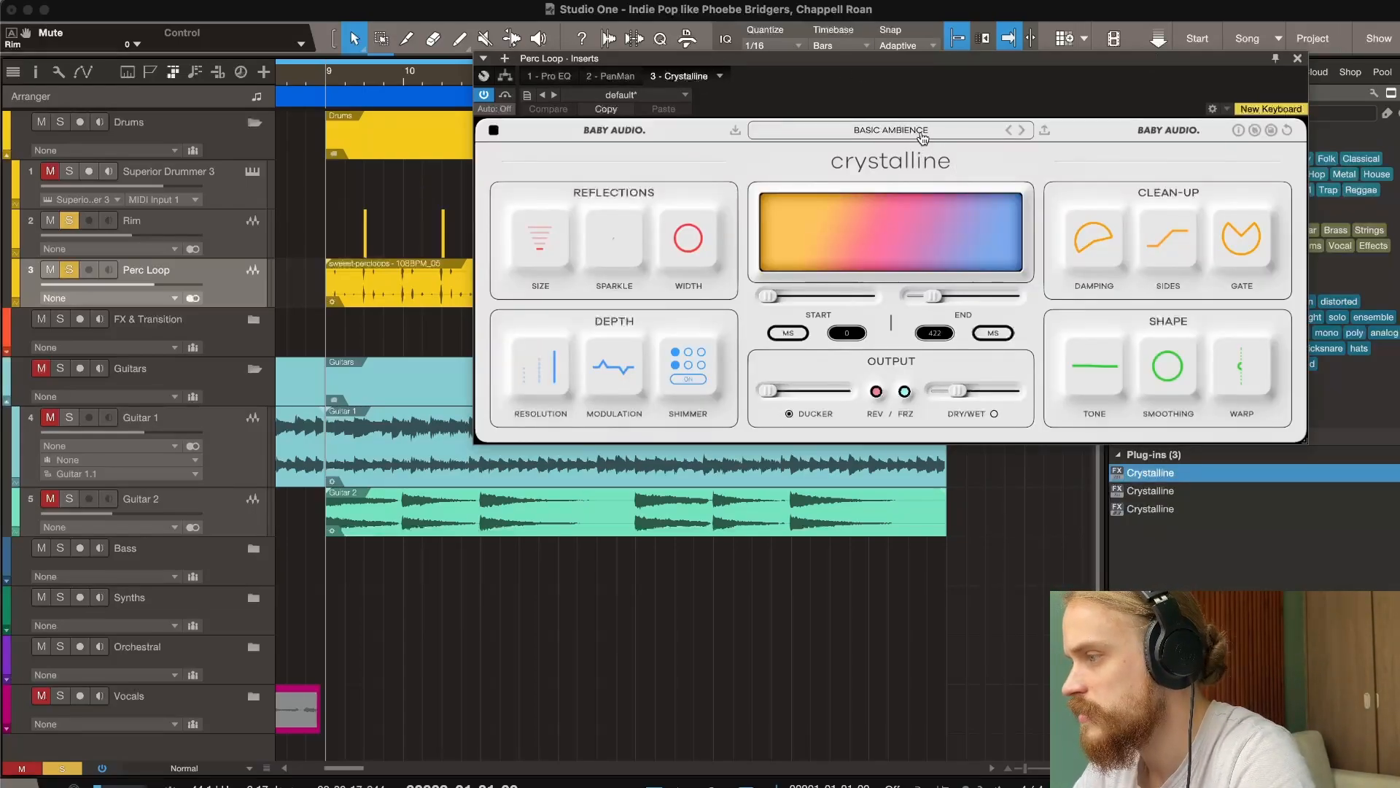
mouse_move(959, 392)
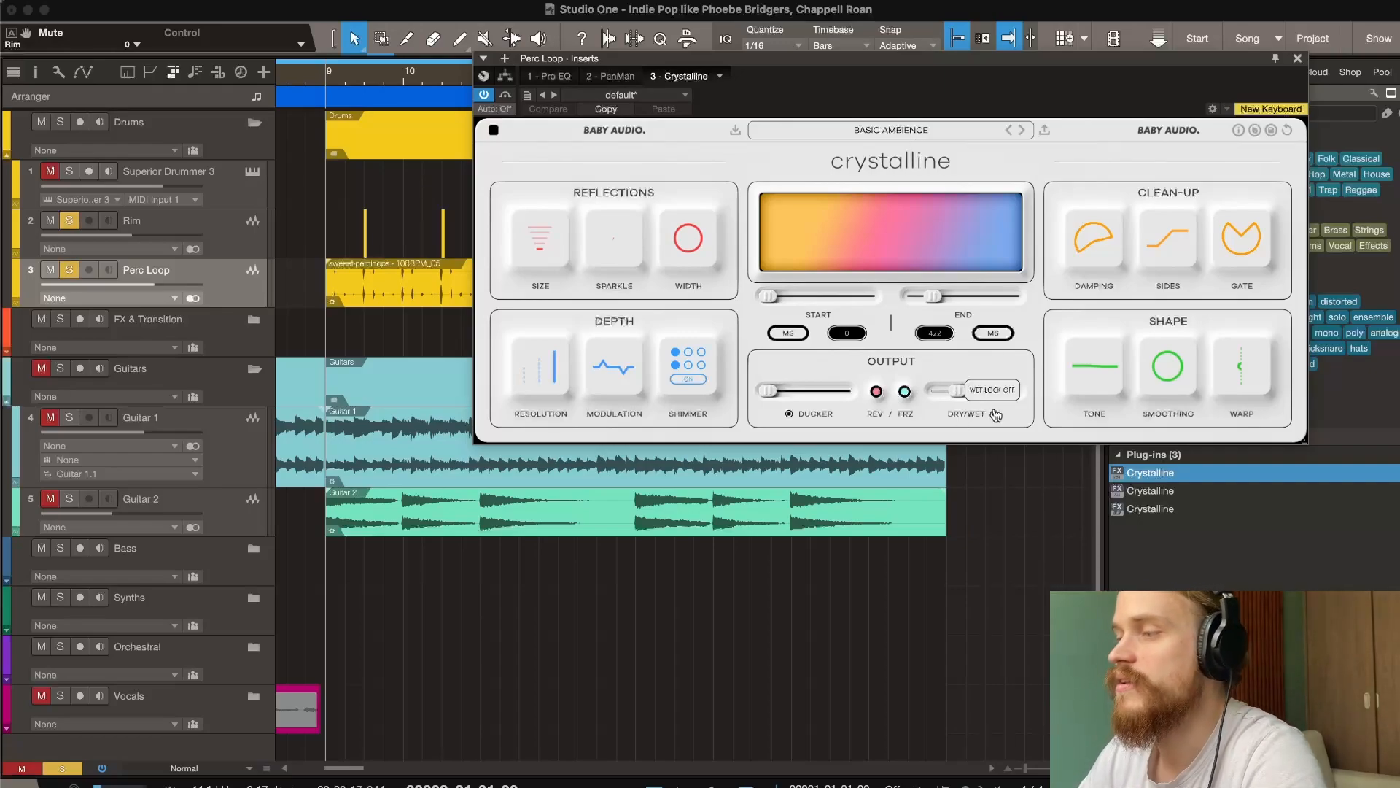
Listen to Rim and Perc Loop together from bar 9 with Crystalline open, and close the effect window.
key(space)
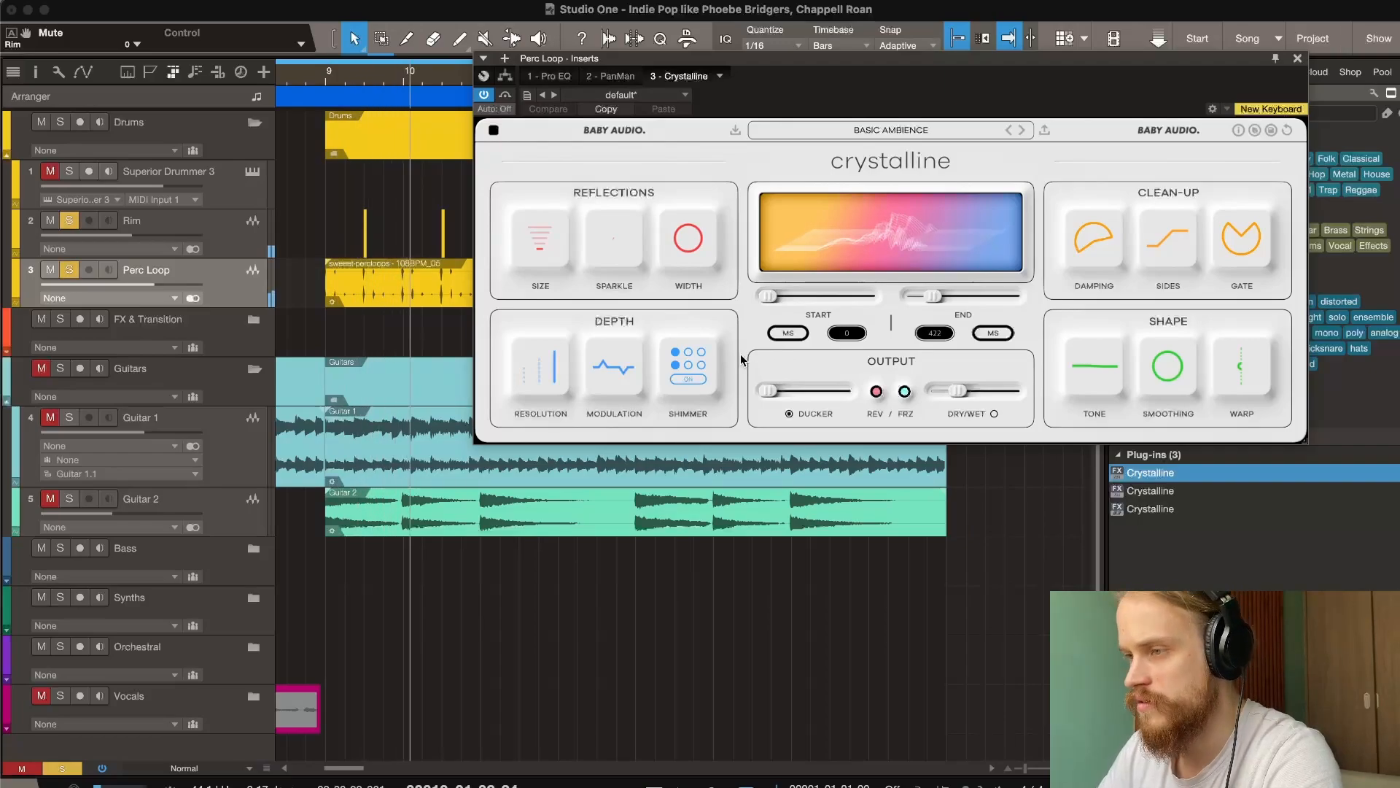
key(space)
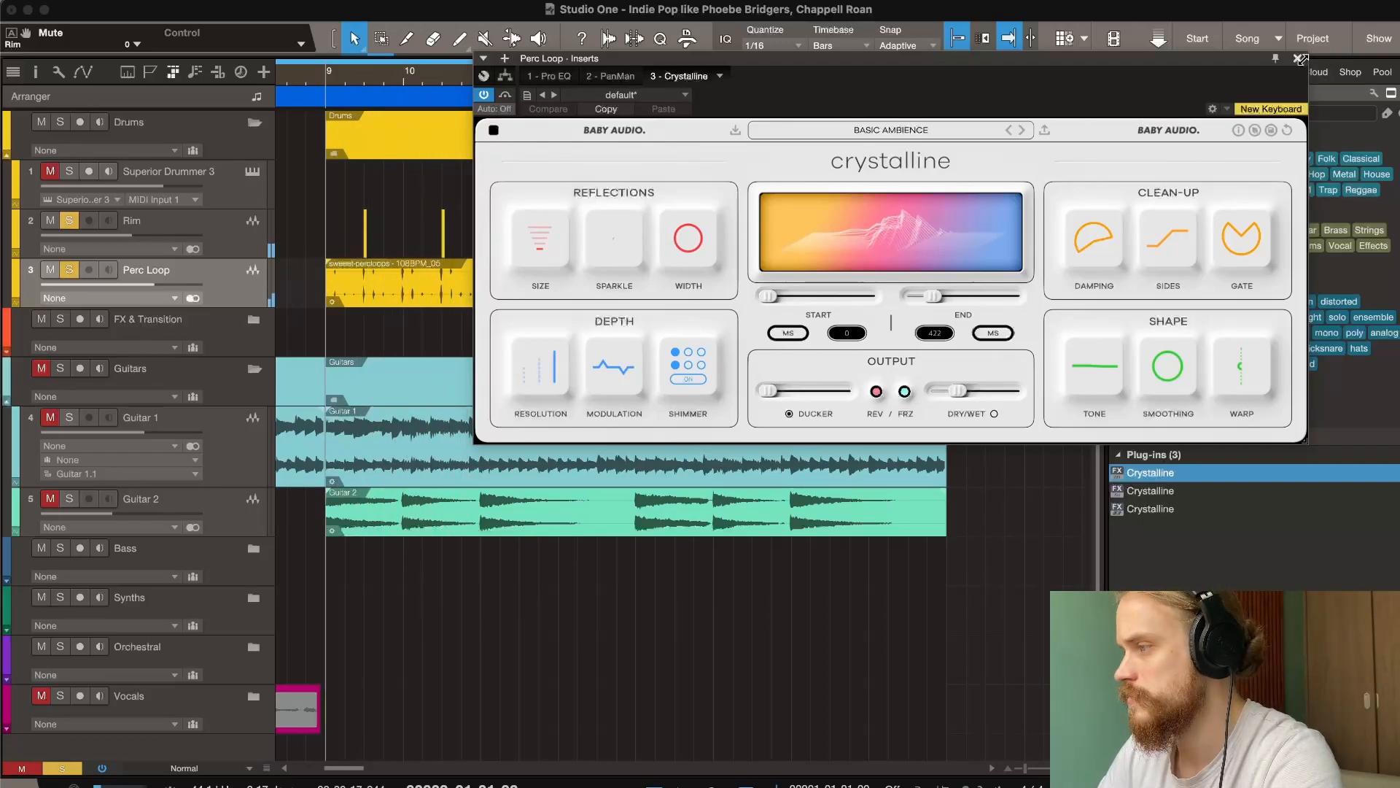
click(1297, 58)
Clear the solos on the drum tracks and listen to the drums and guitars together from bar 9.
click(69, 220)
key(space)
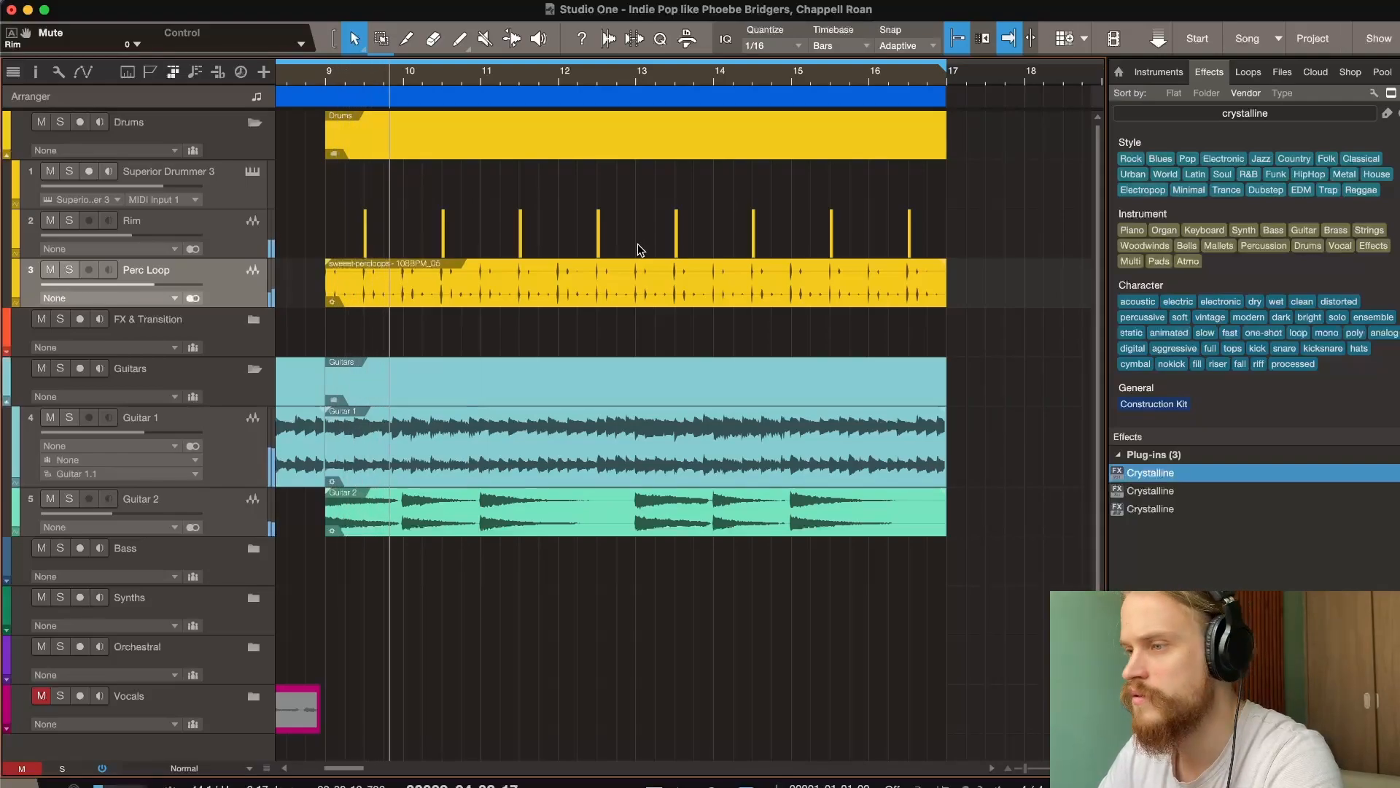
key(space)
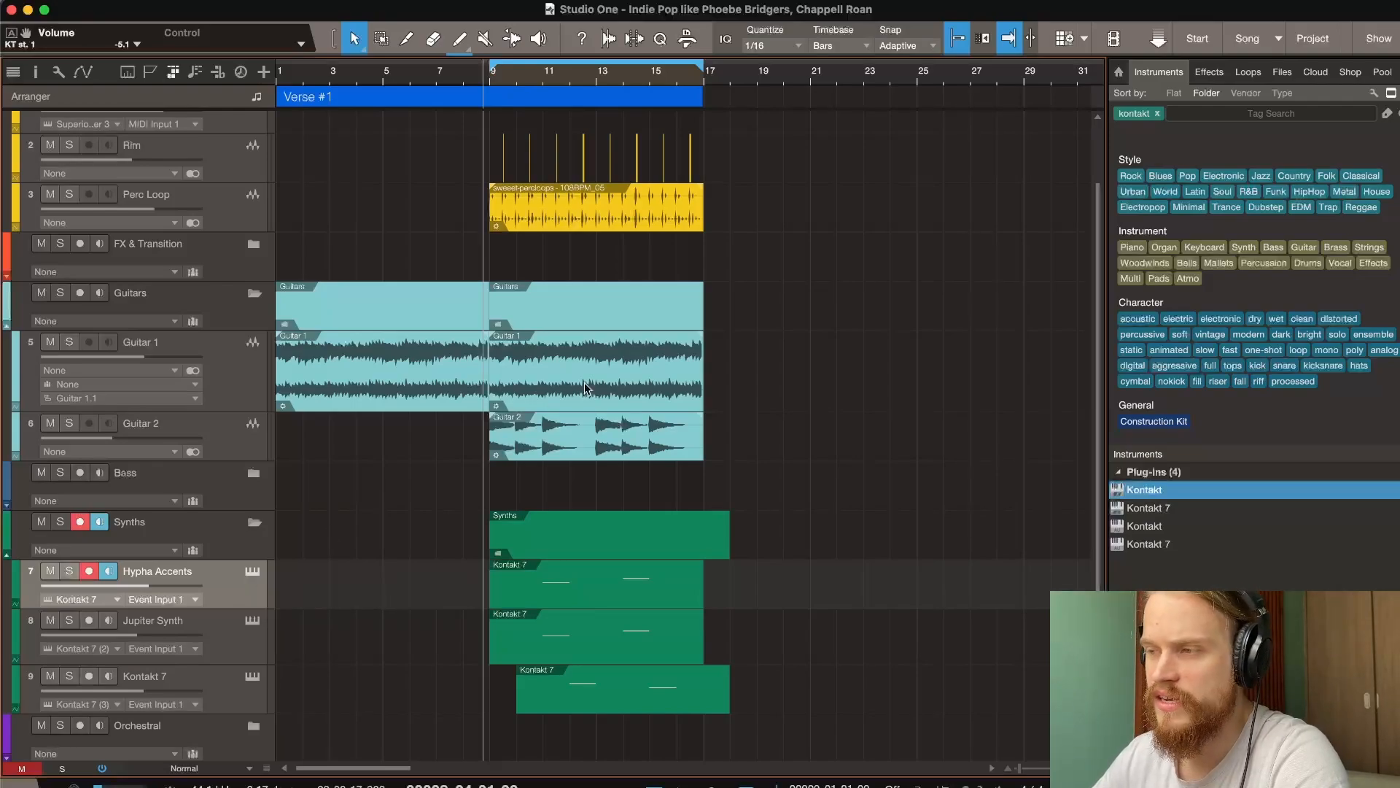
Inspect the Hypha Accents track's Kontakt instrument, close it, and audition the track's part around bar 11 with the Listen tool.
scroll(585, 382, up, 3)
scroll(584, 387, down, 4)
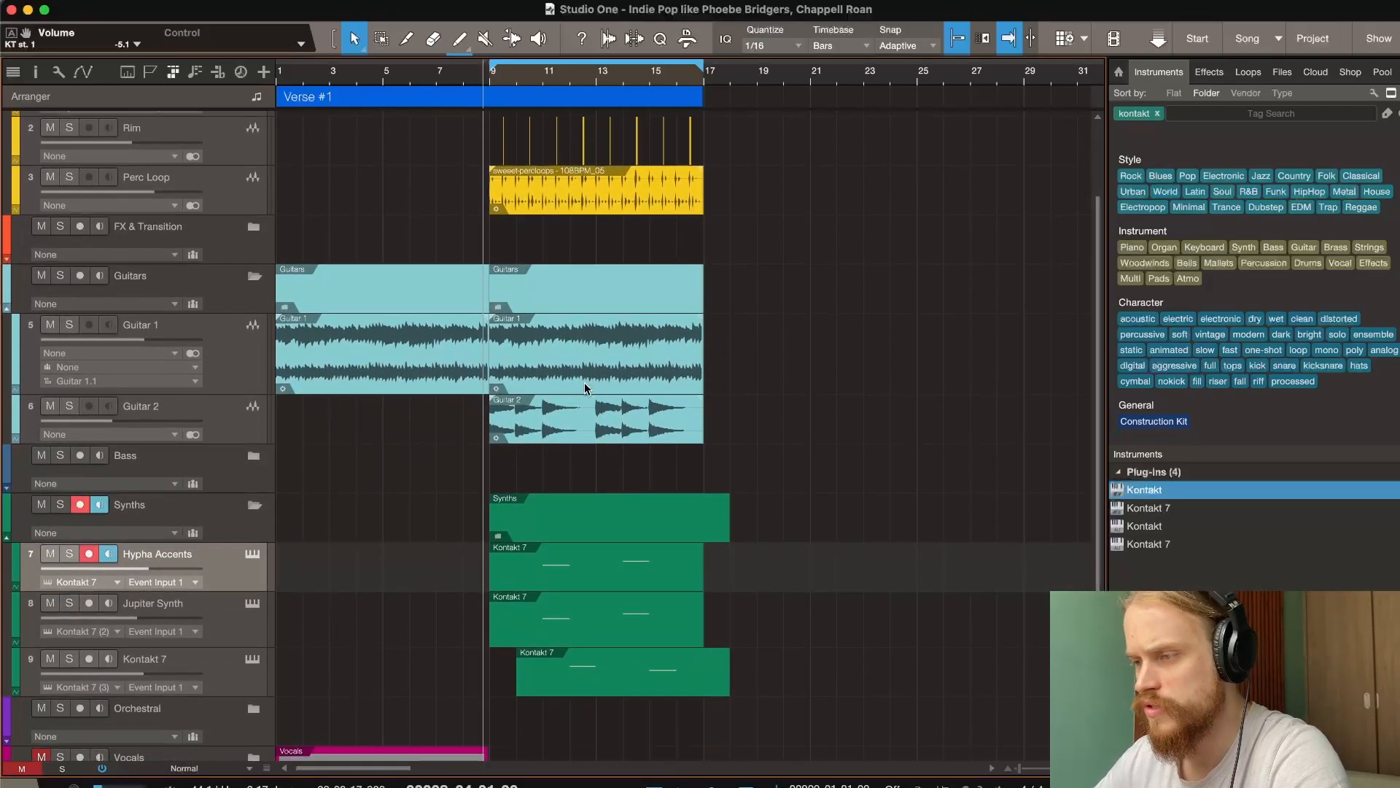
click(251, 558)
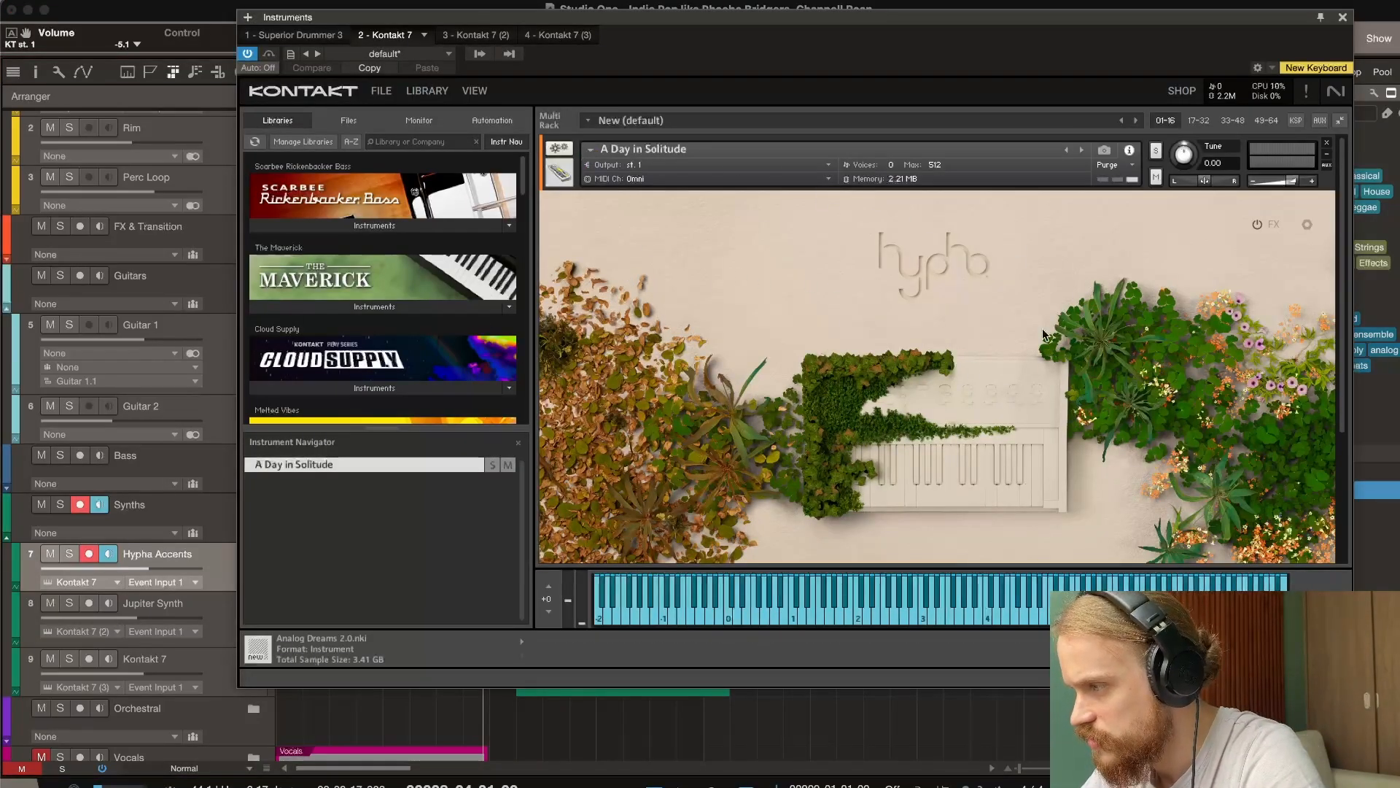
click(1343, 16)
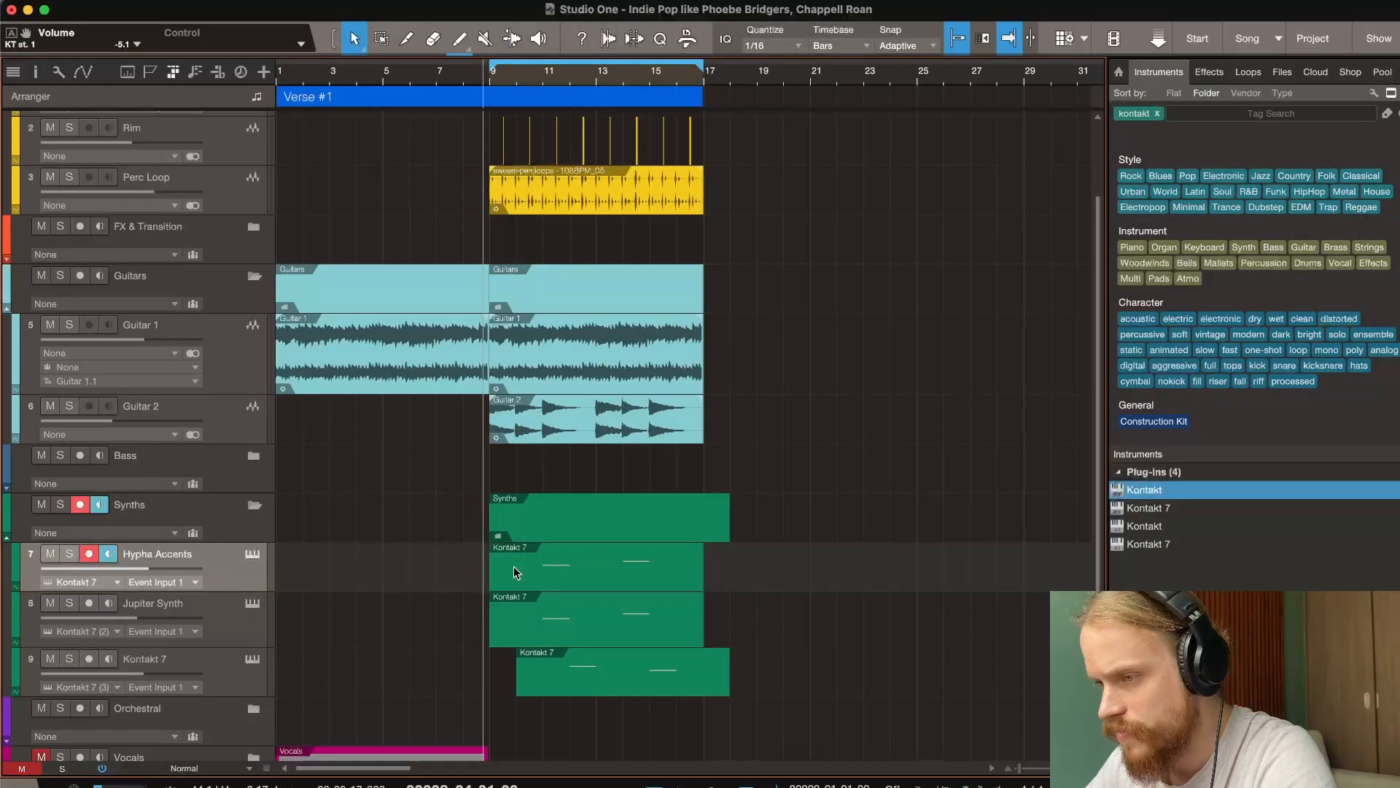
key(8)
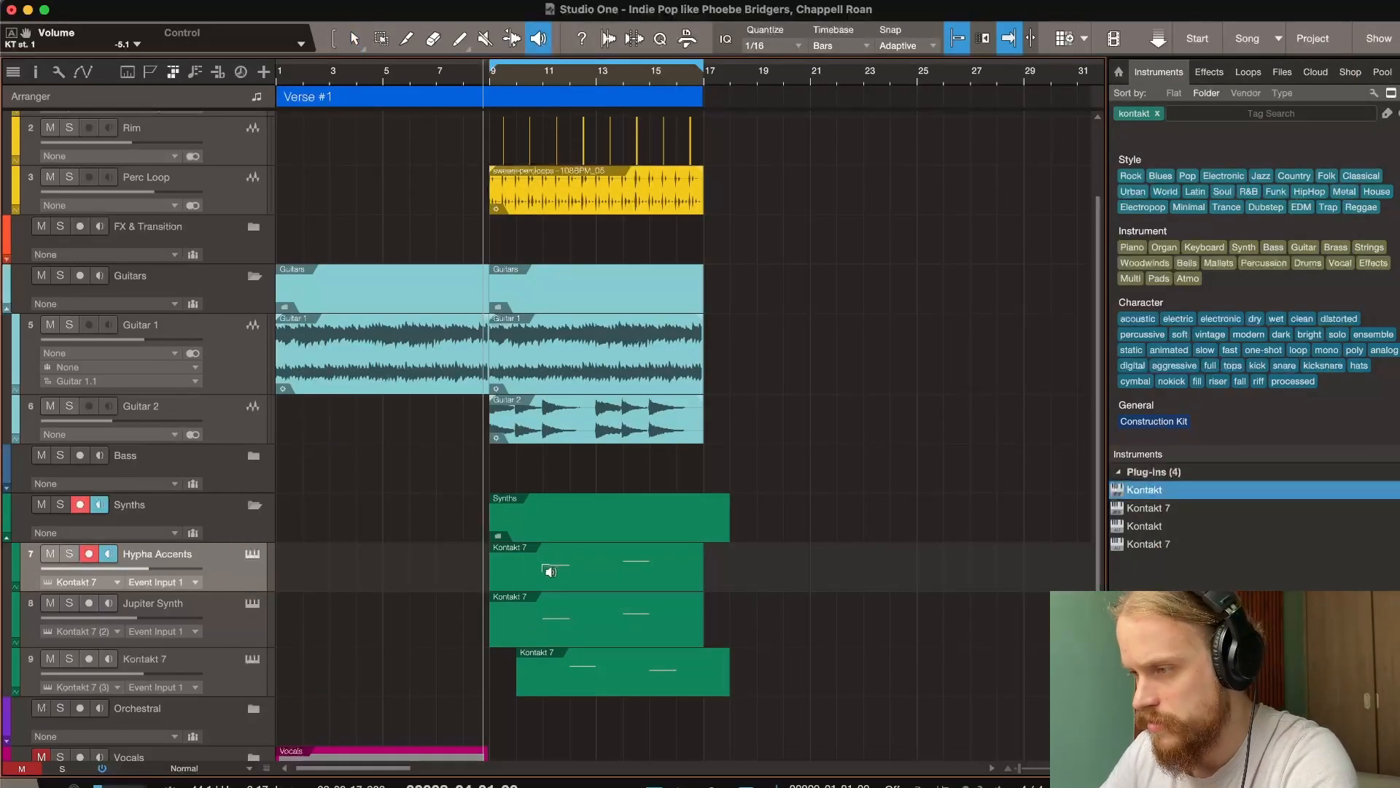
click(549, 572)
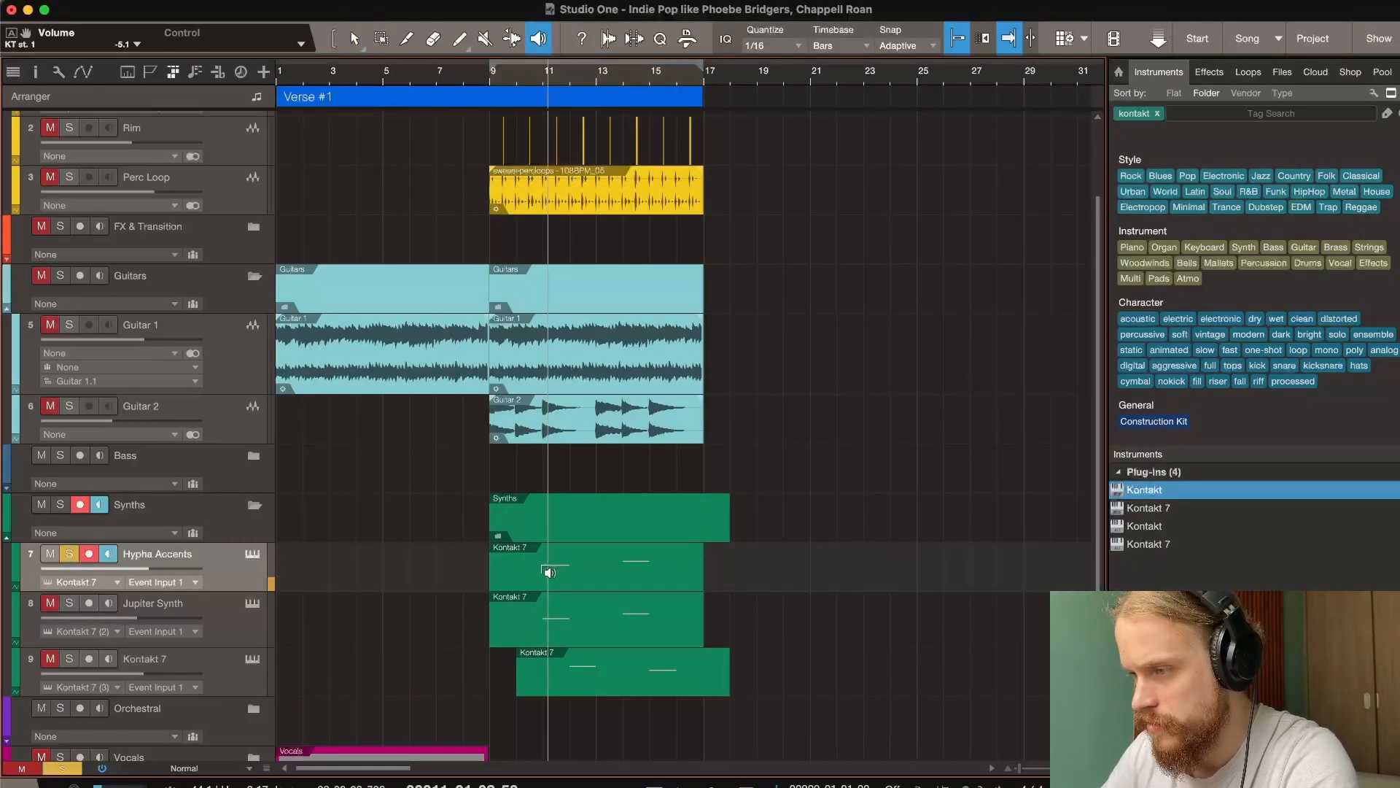
Inspect the Jupiter Synth track's Kontakt instrument, close it, and audition the track's part around bar 11.
click(249, 616)
click(251, 605)
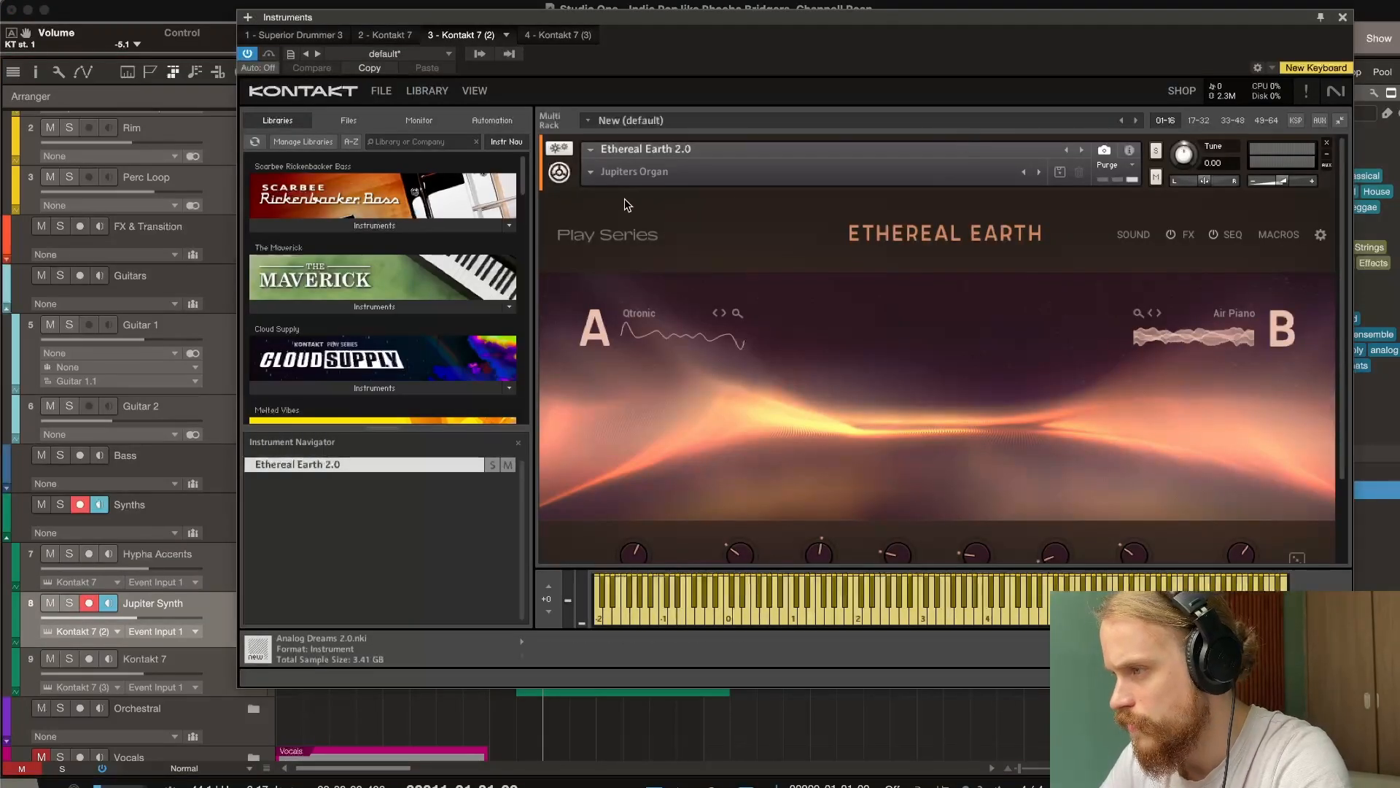
click(1342, 18)
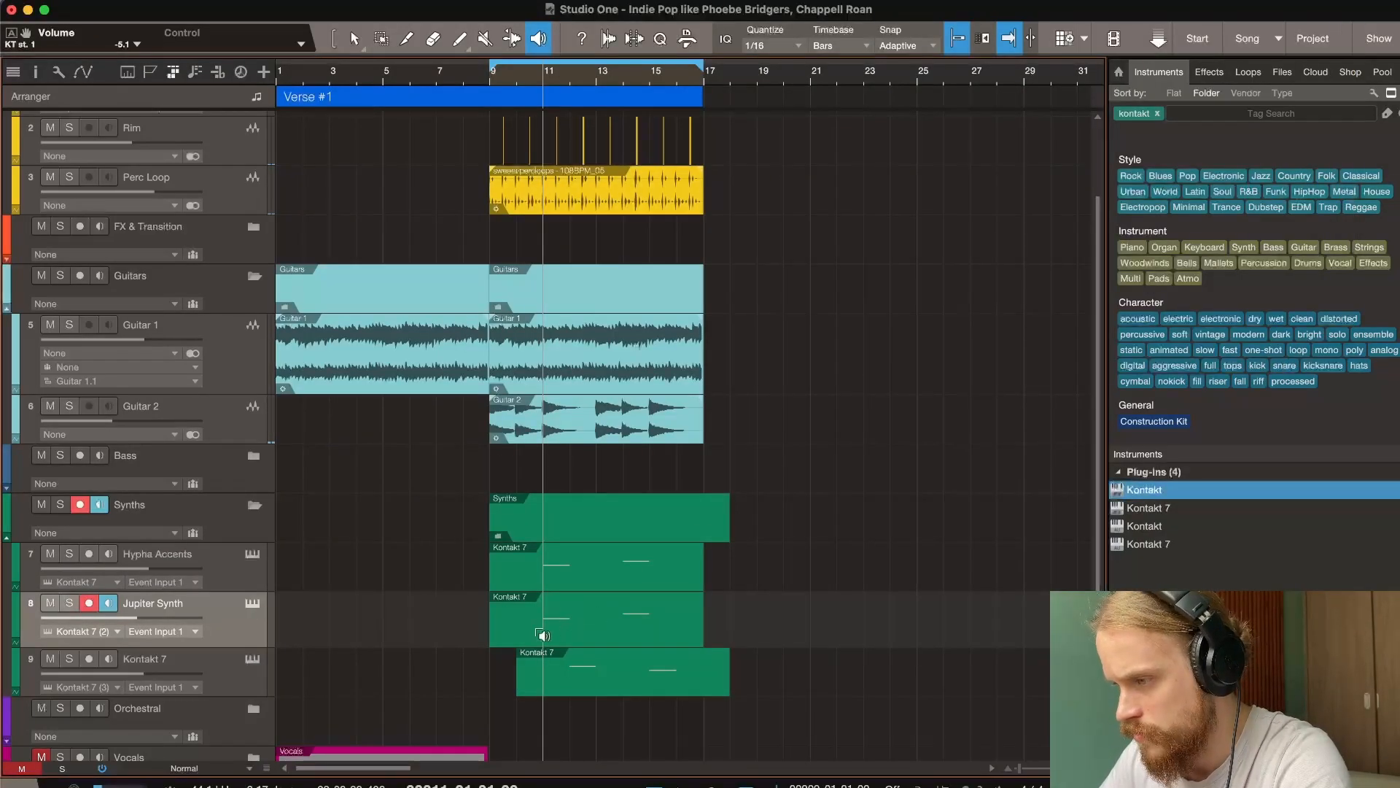
click(550, 632)
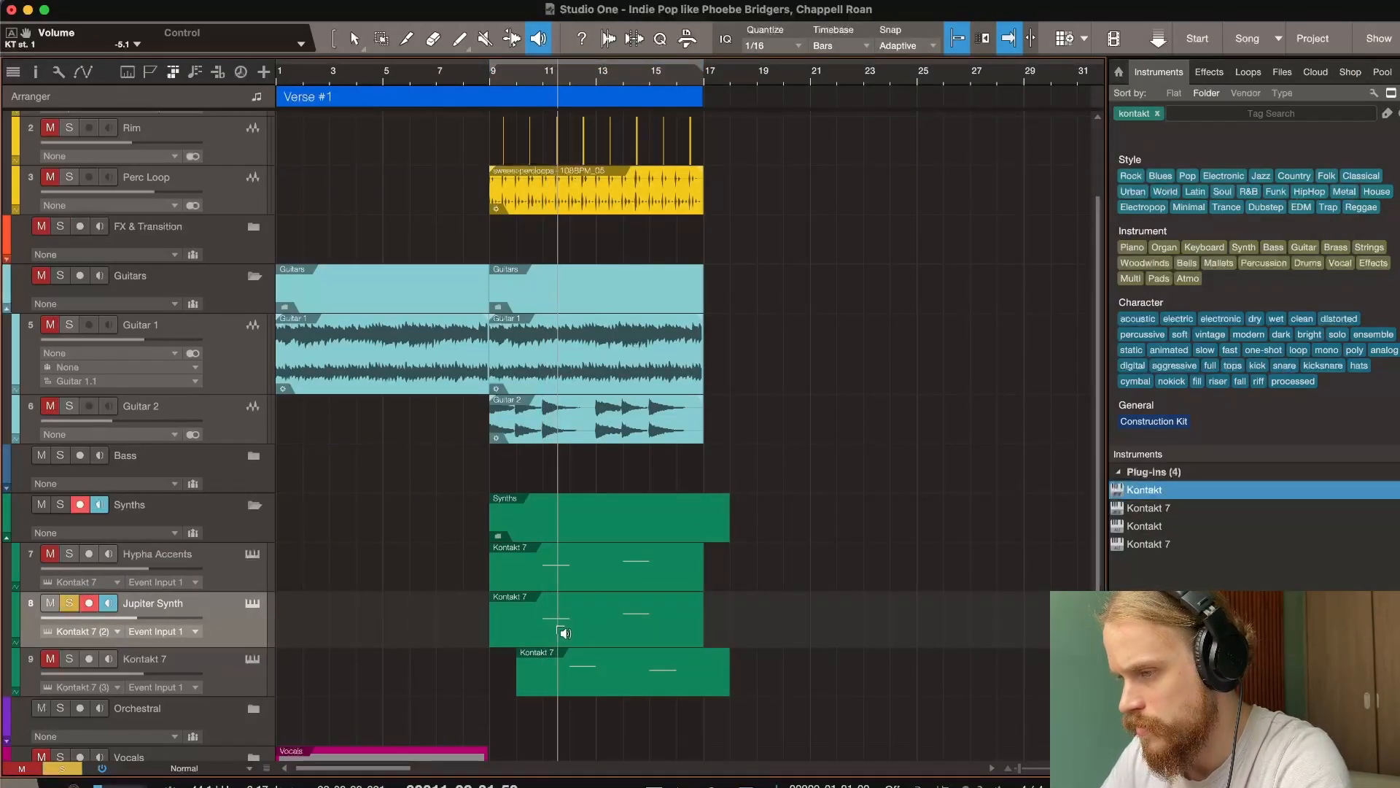
drag(574, 637, 574, 636)
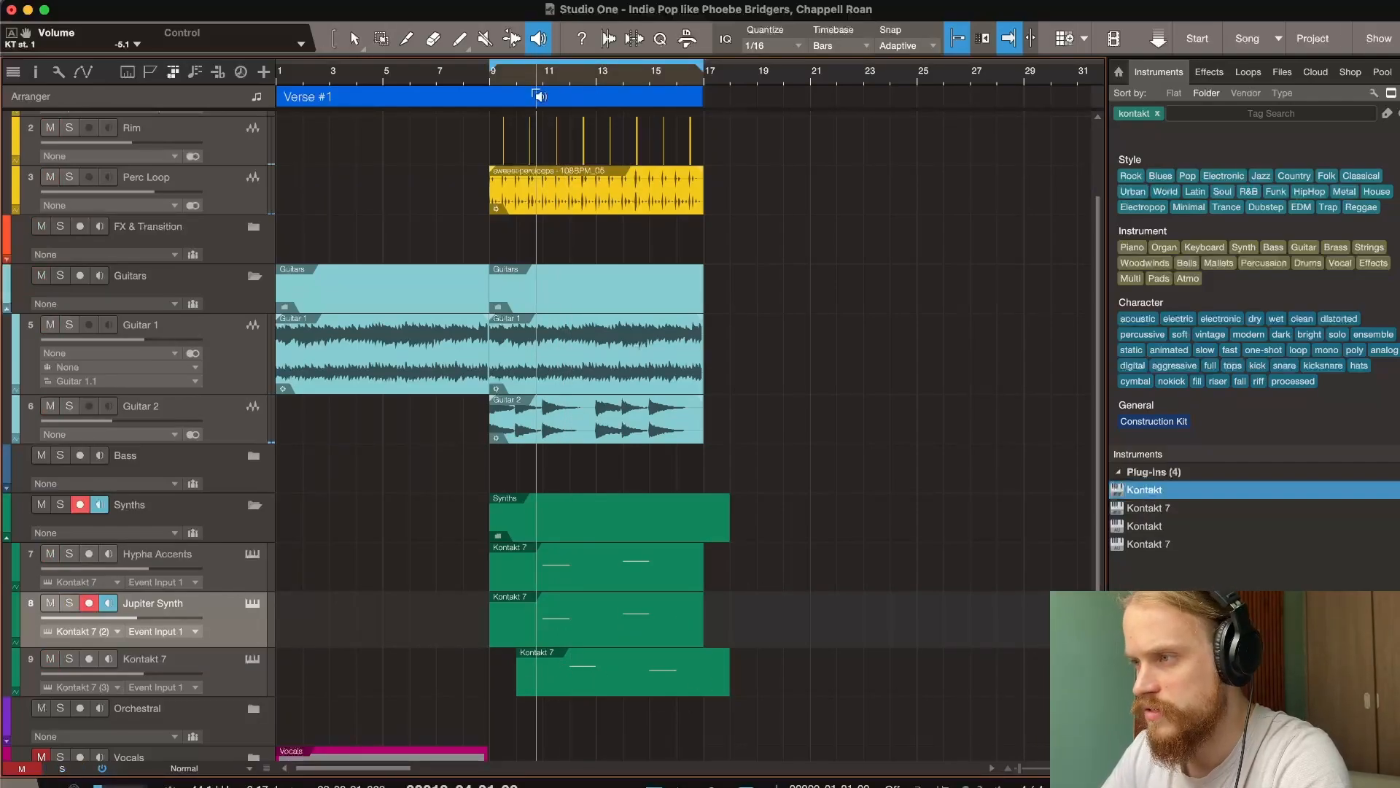
Play the full arrangement from bar 9 to hear the synths alongside the guitars and drums.
scroll(568, 175, up, 5)
click(397, 74)
key(space)
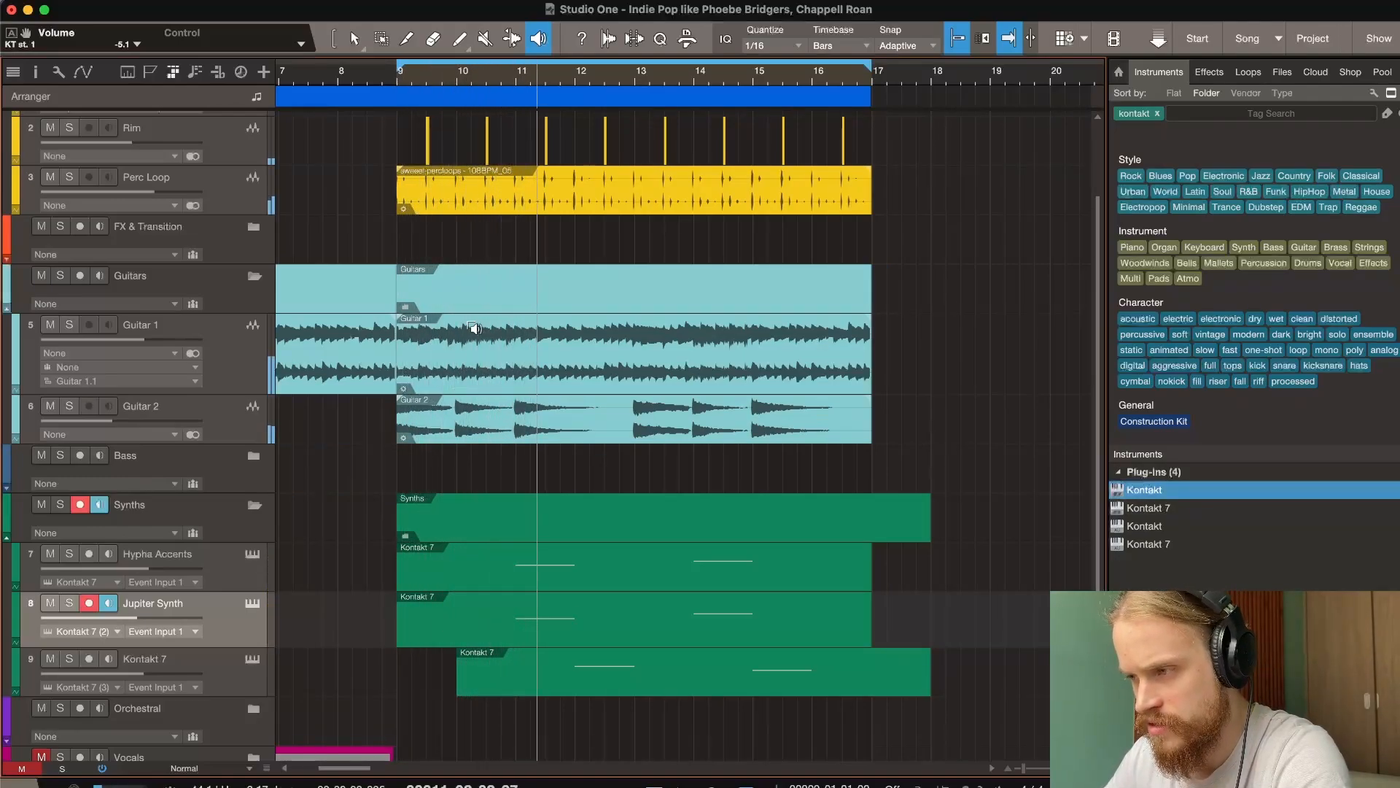
key(space)
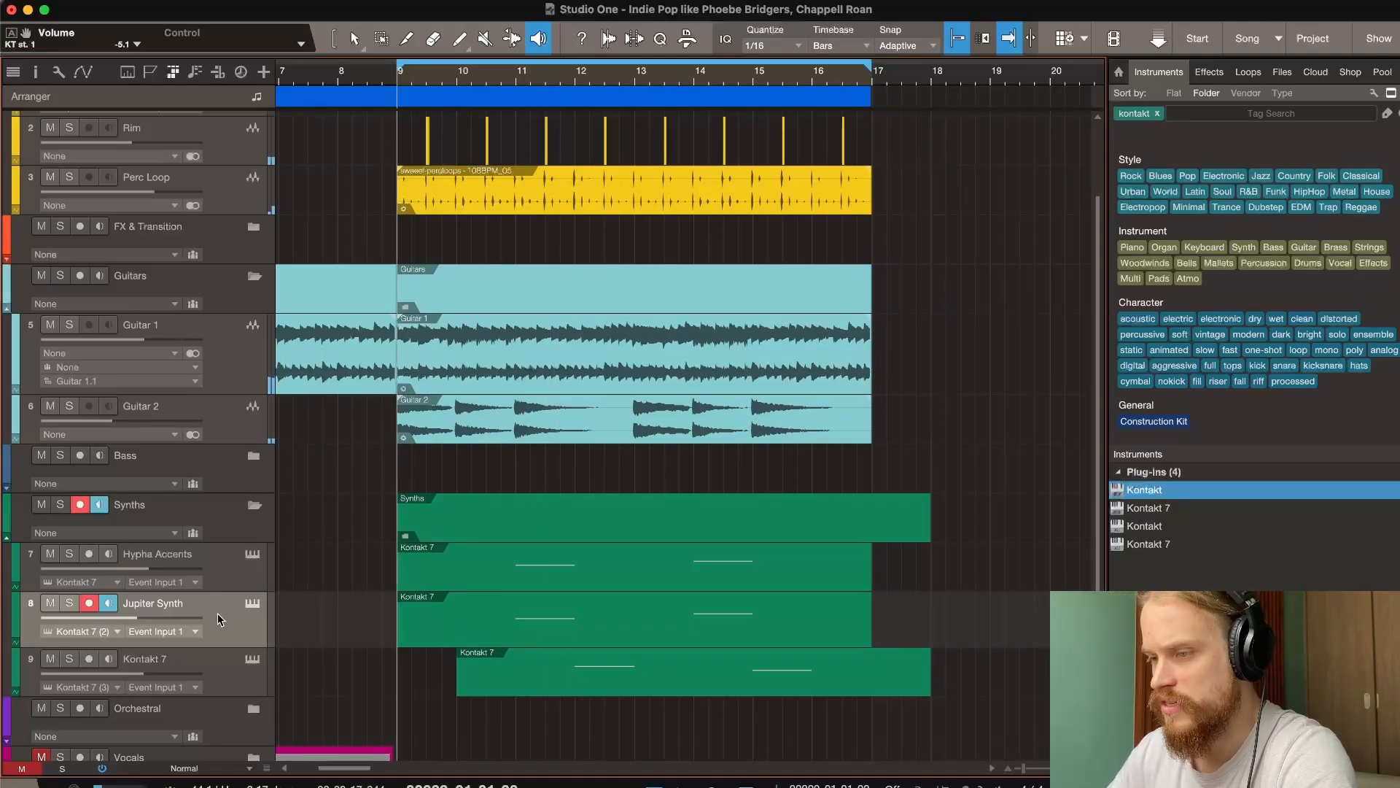
Show track automation, enlarge the Jupiter Synth track to examine its Pan envelope between bars 11 and 15, and hide automation.
click(83, 71)
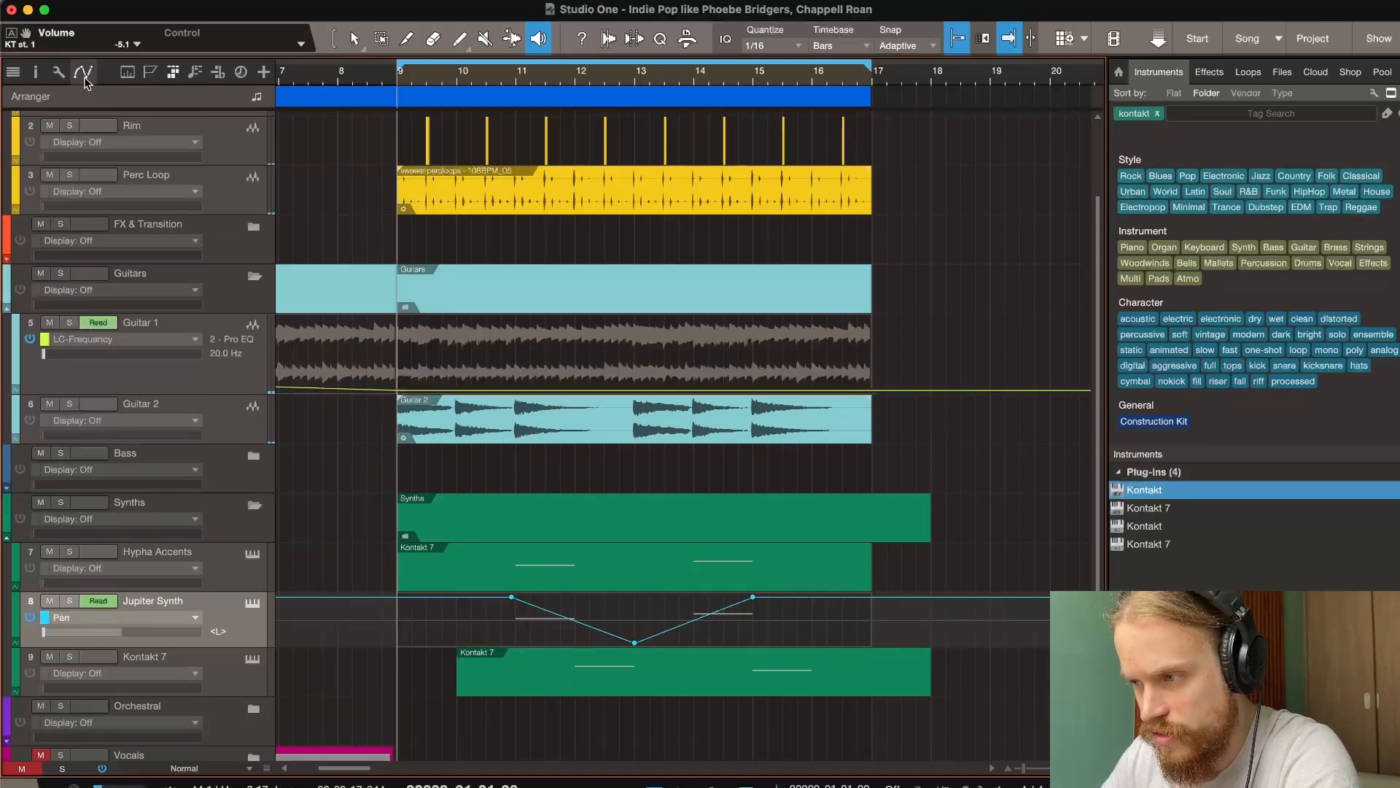
scroll(443, 540, down, 2)
drag(222, 600, 222, 693)
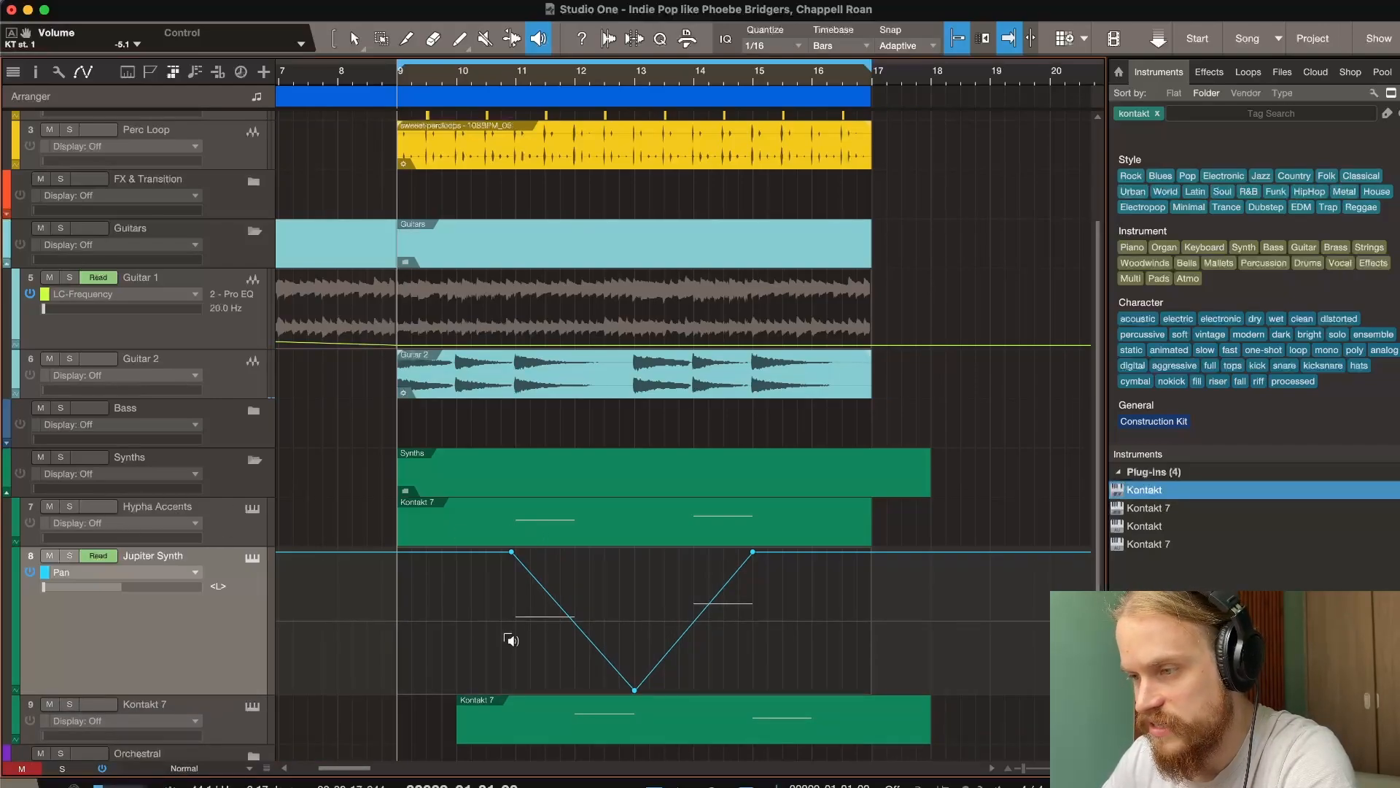
scroll(510, 617, down, 1)
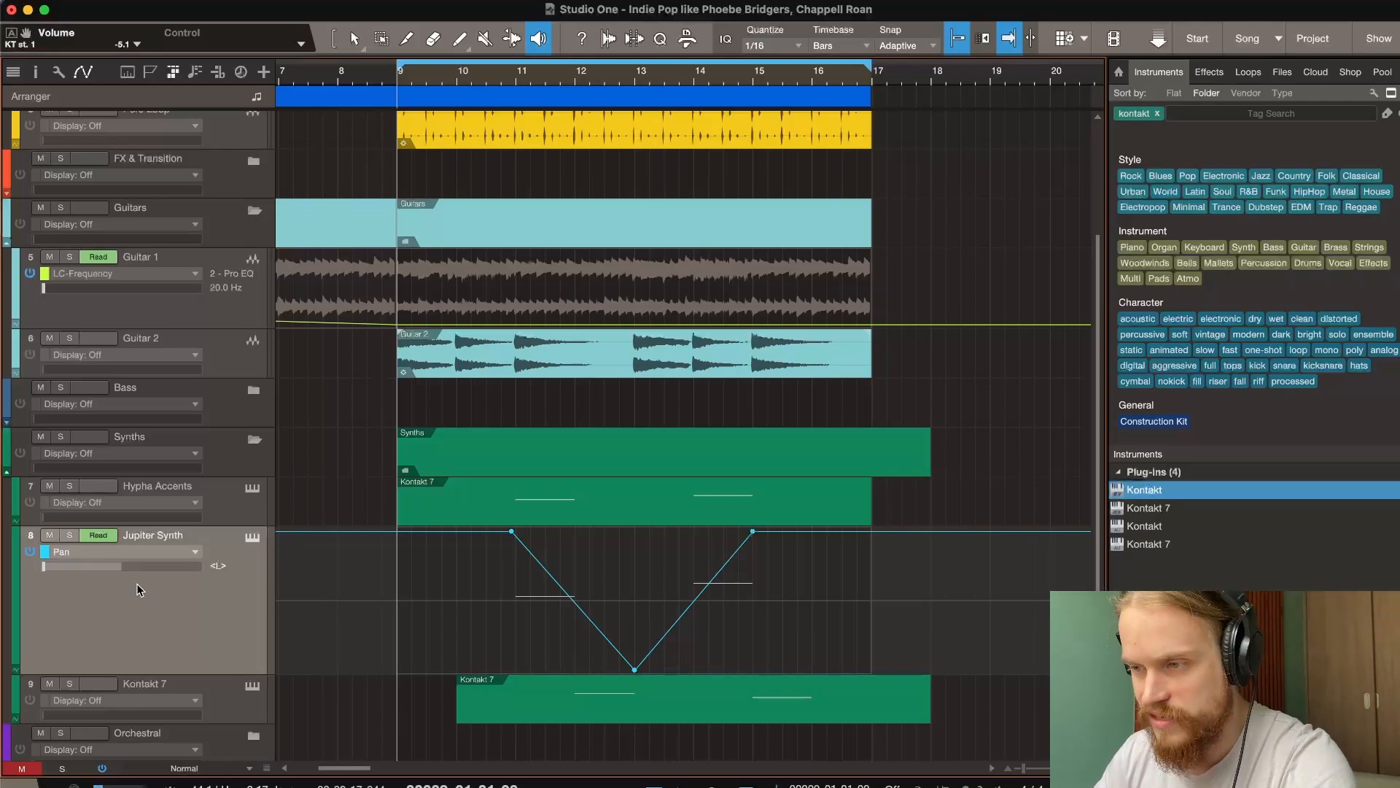
click(83, 72)
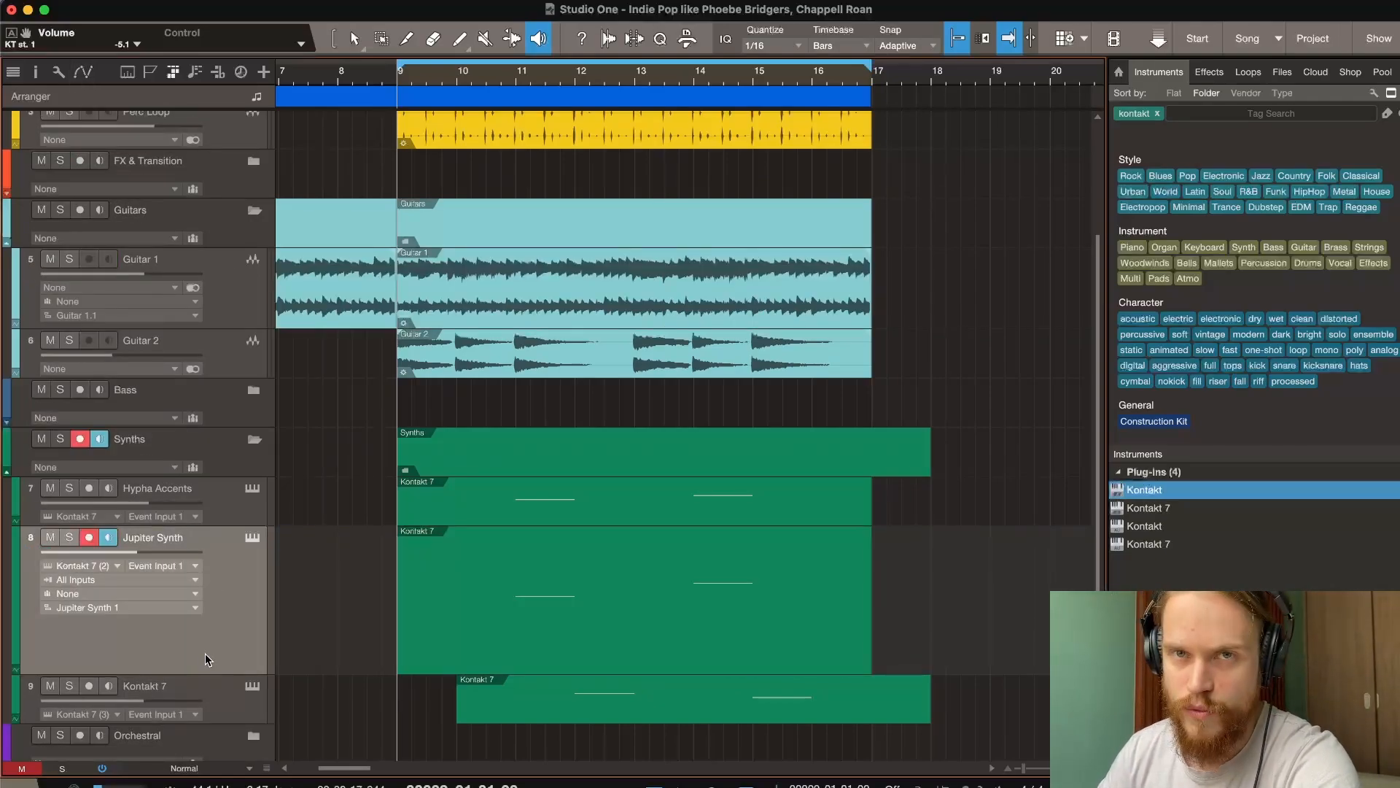
Restore the Jupiter Synth track's compact height, and inspect the Kontakt 7 track's Cloud Supply instrument before closing it.
drag(229, 676, 230, 580)
click(219, 605)
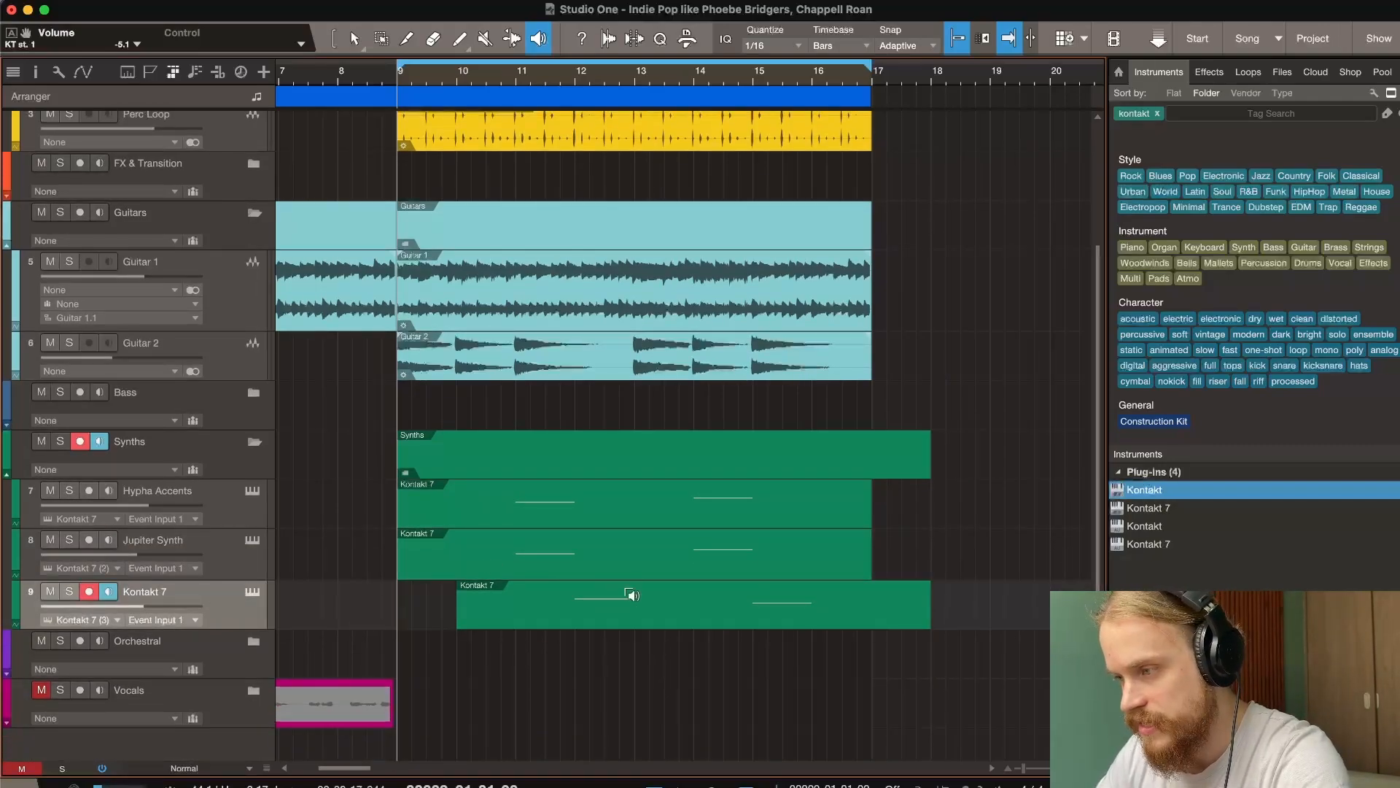
key(1)
click(253, 592)
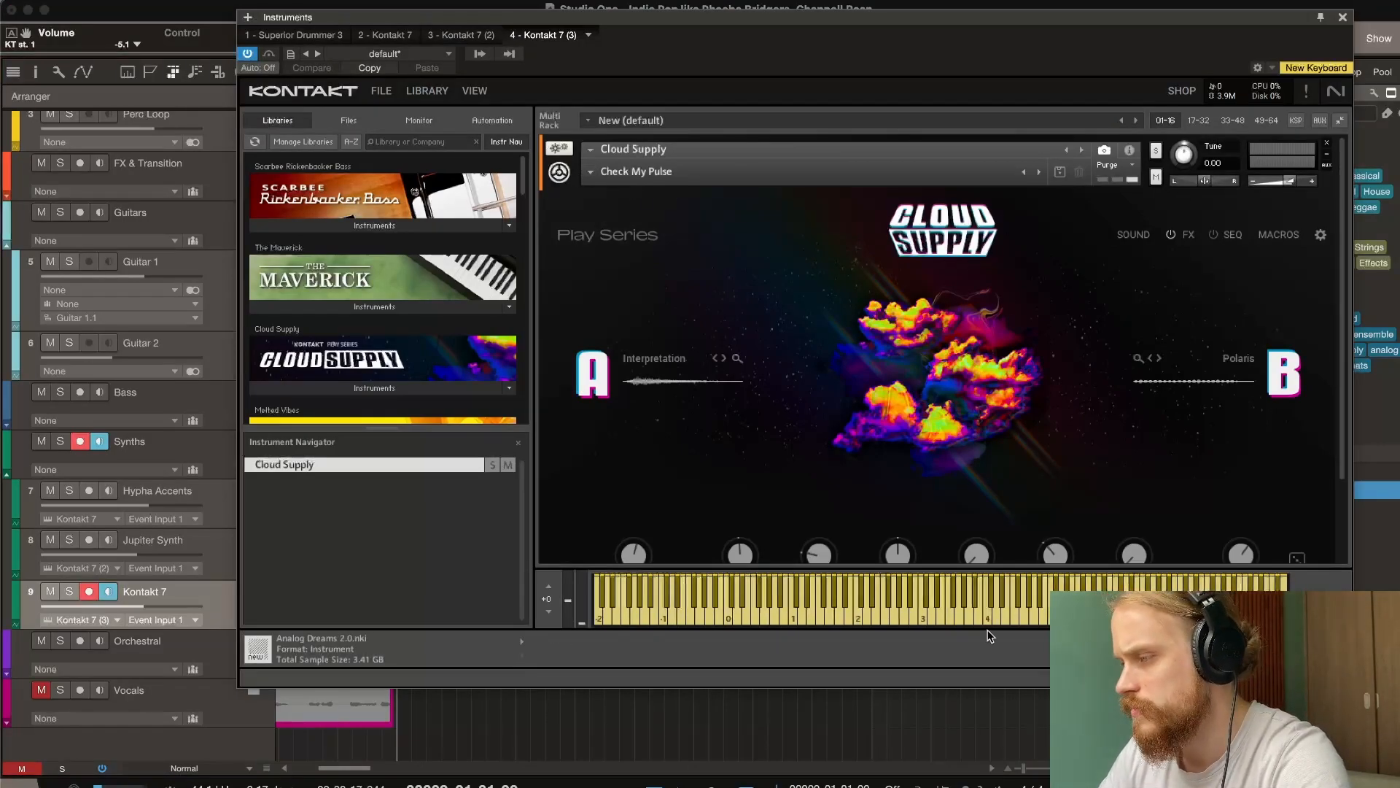
click(1344, 18)
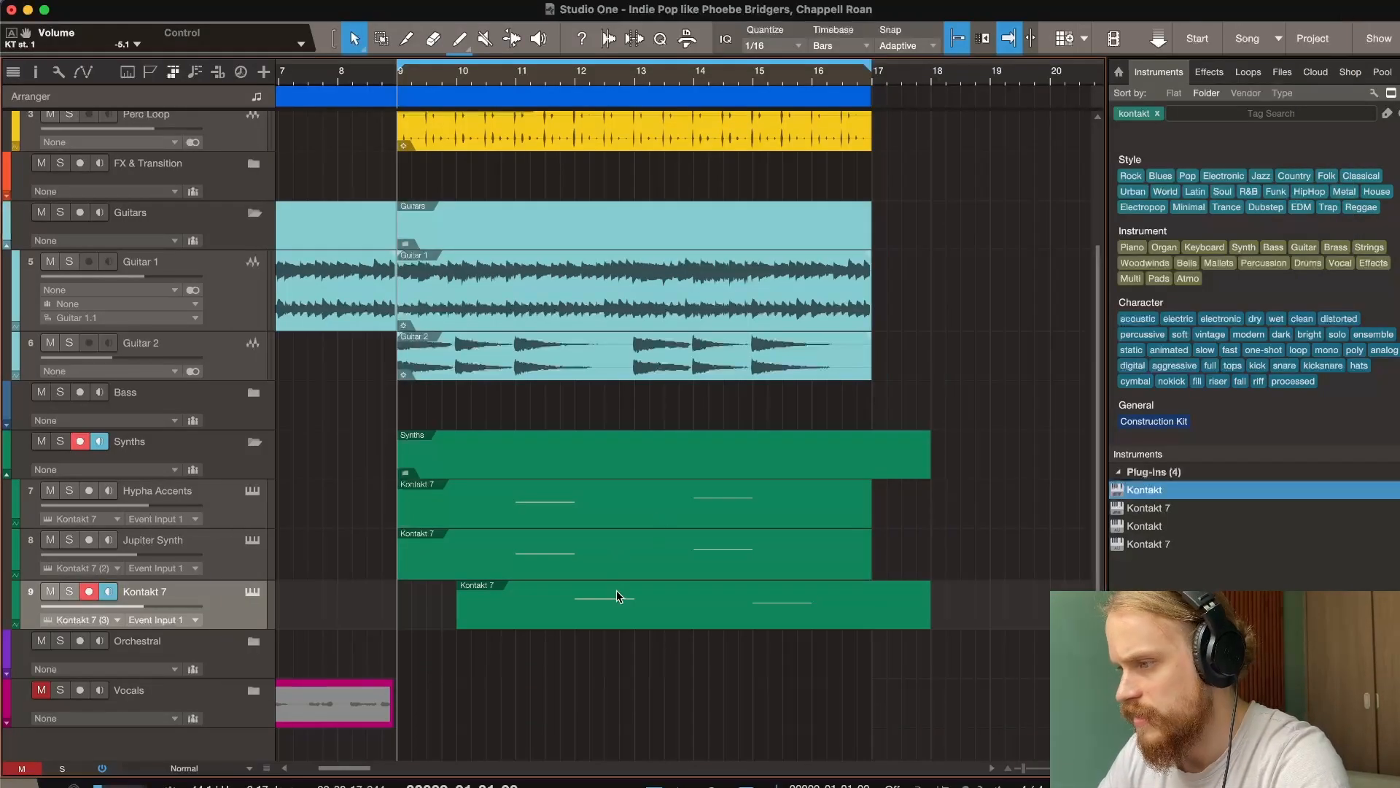
Examine the Jupiter Synth part's notes between bars 11 and 15 in the note editor and close it.
scroll(619, 594, left, 2)
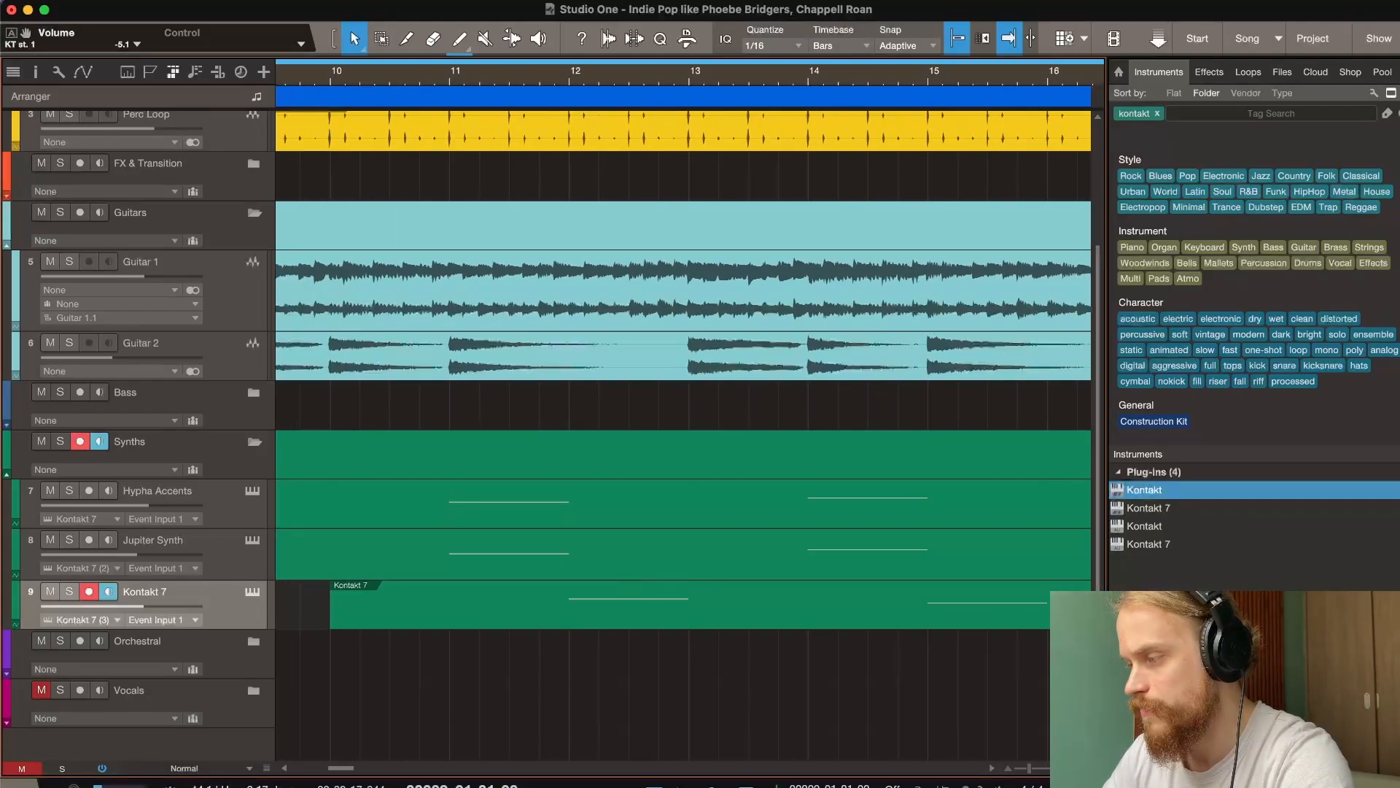
click(218, 569)
double_click(760, 539)
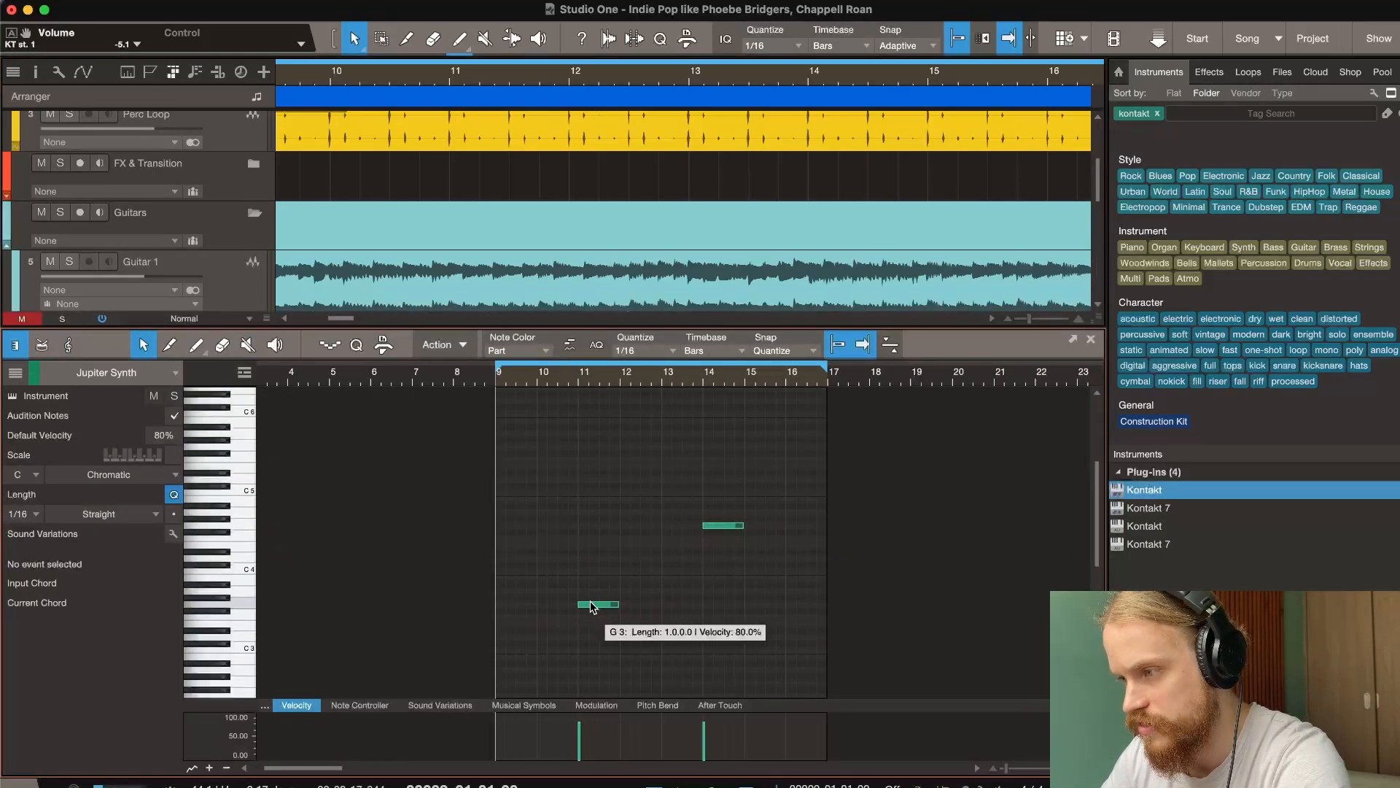
key(F2)
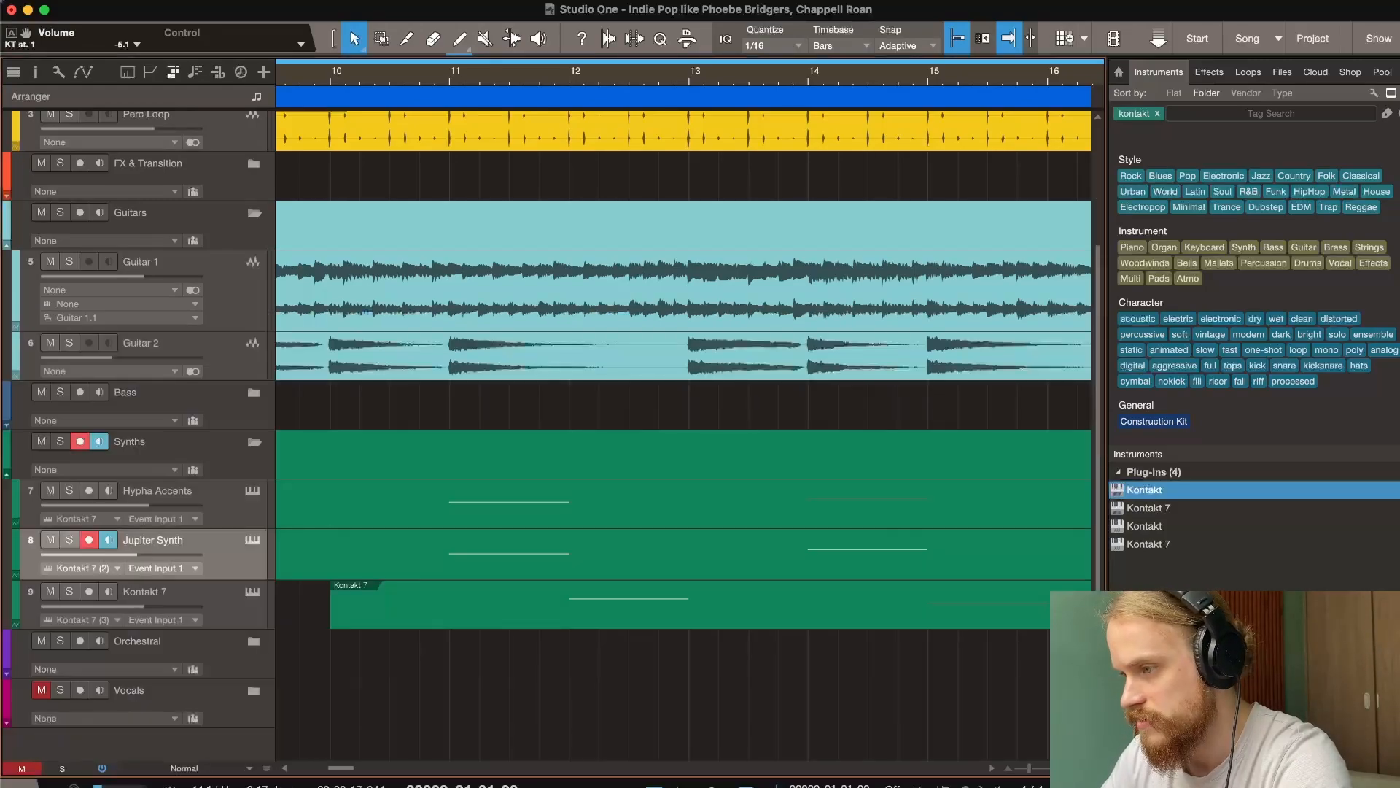
Examine the Hypha Accents part in the note editor, select its note at bar 11, and close the editor.
click(230, 515)
click(493, 515)
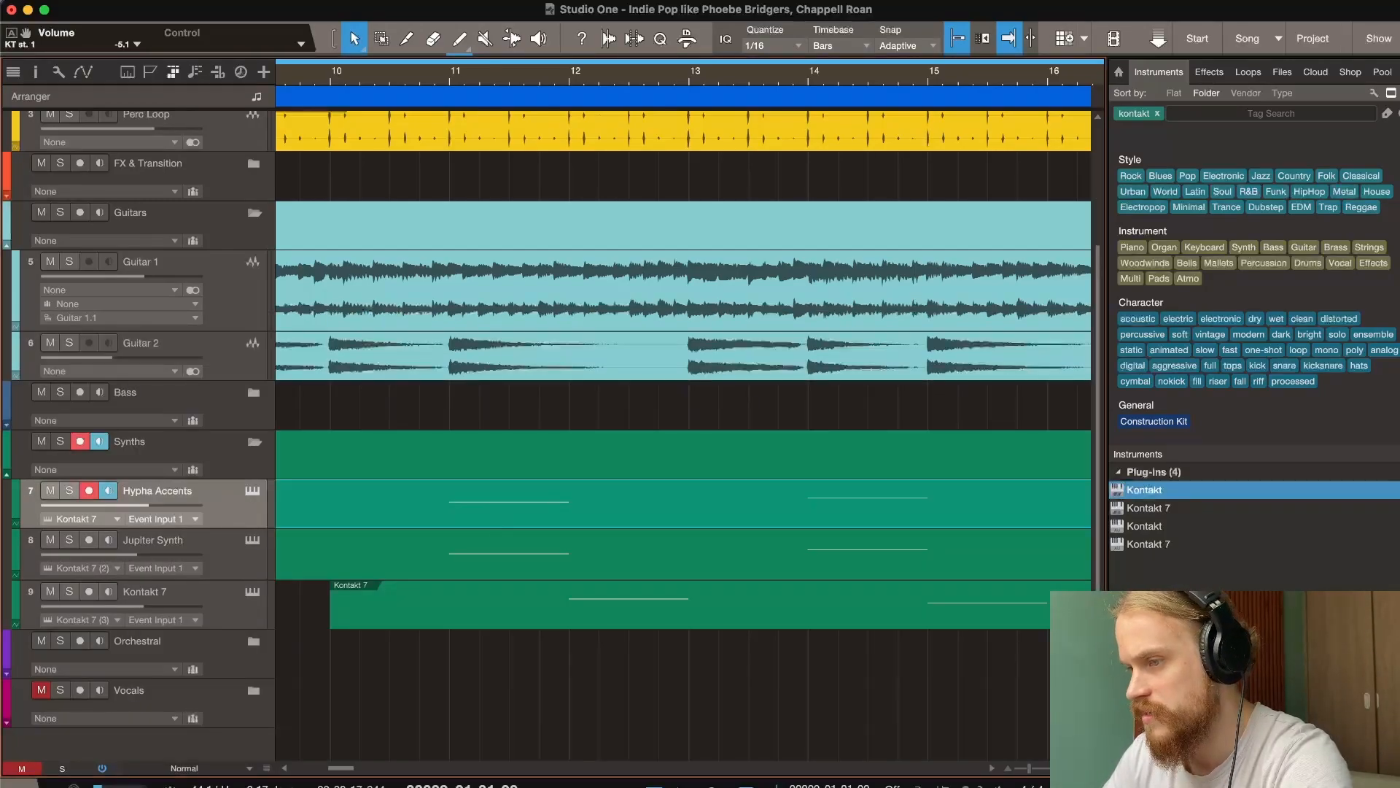
key(F2)
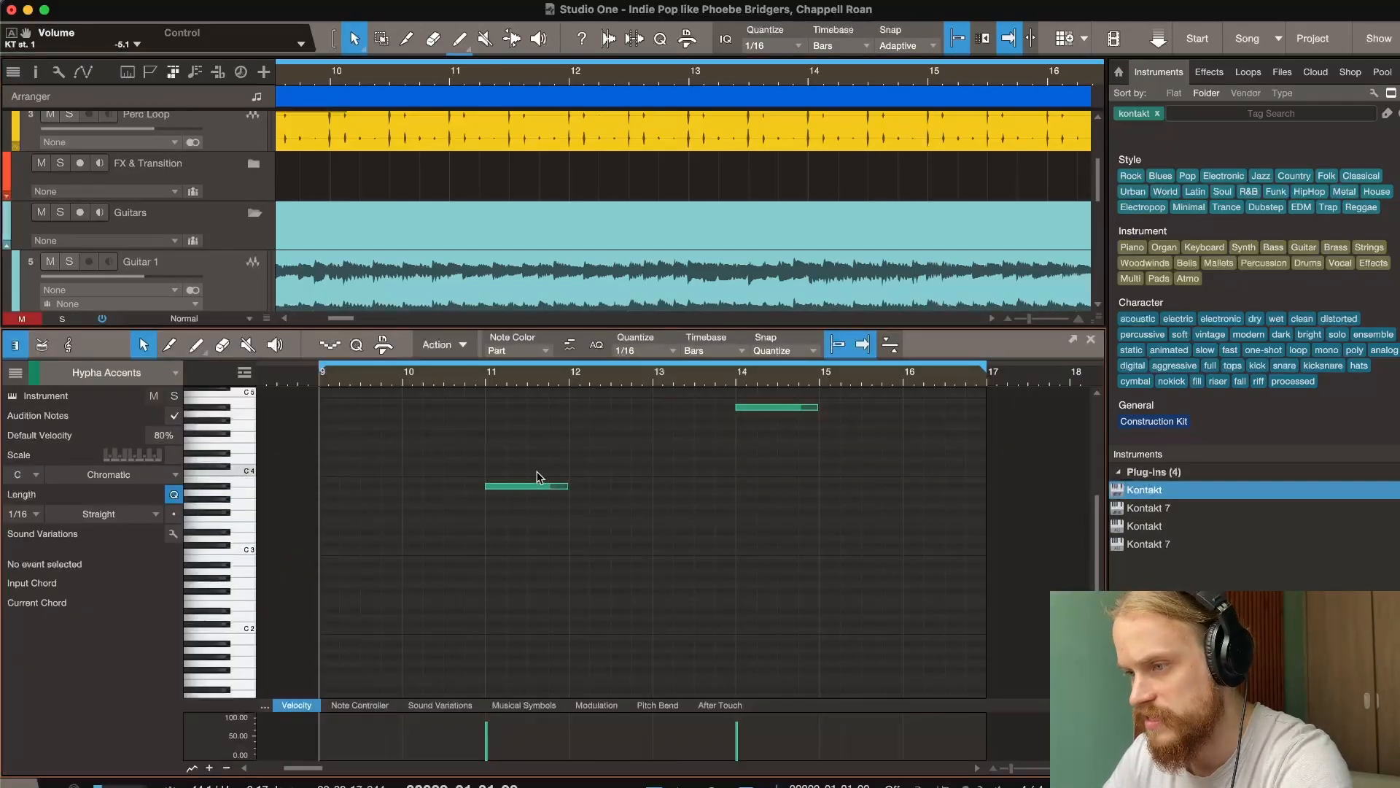
click(525, 487)
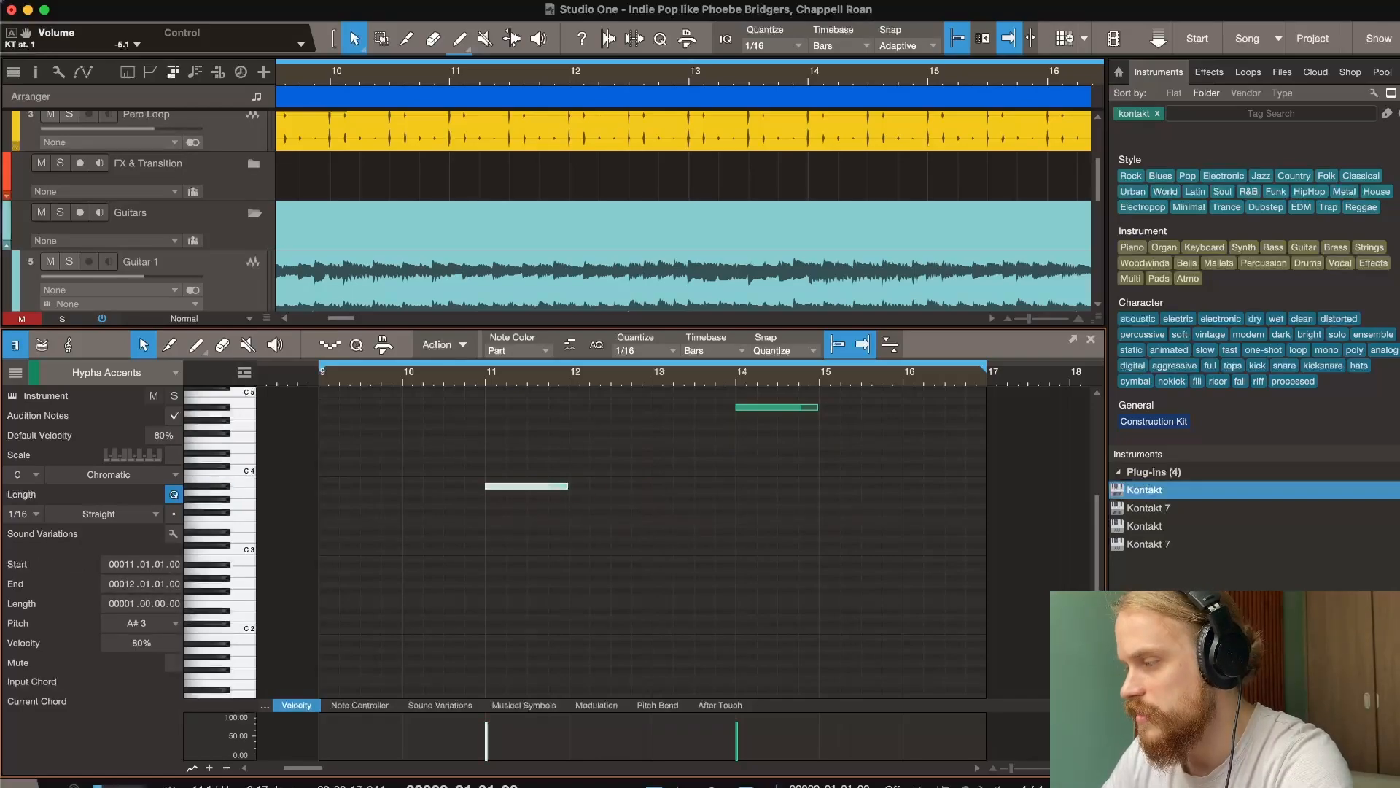
key(F2)
Examine the Kontakt 7 part in the note editor, select its note at bar 12, and close the editor.
click(706, 611)
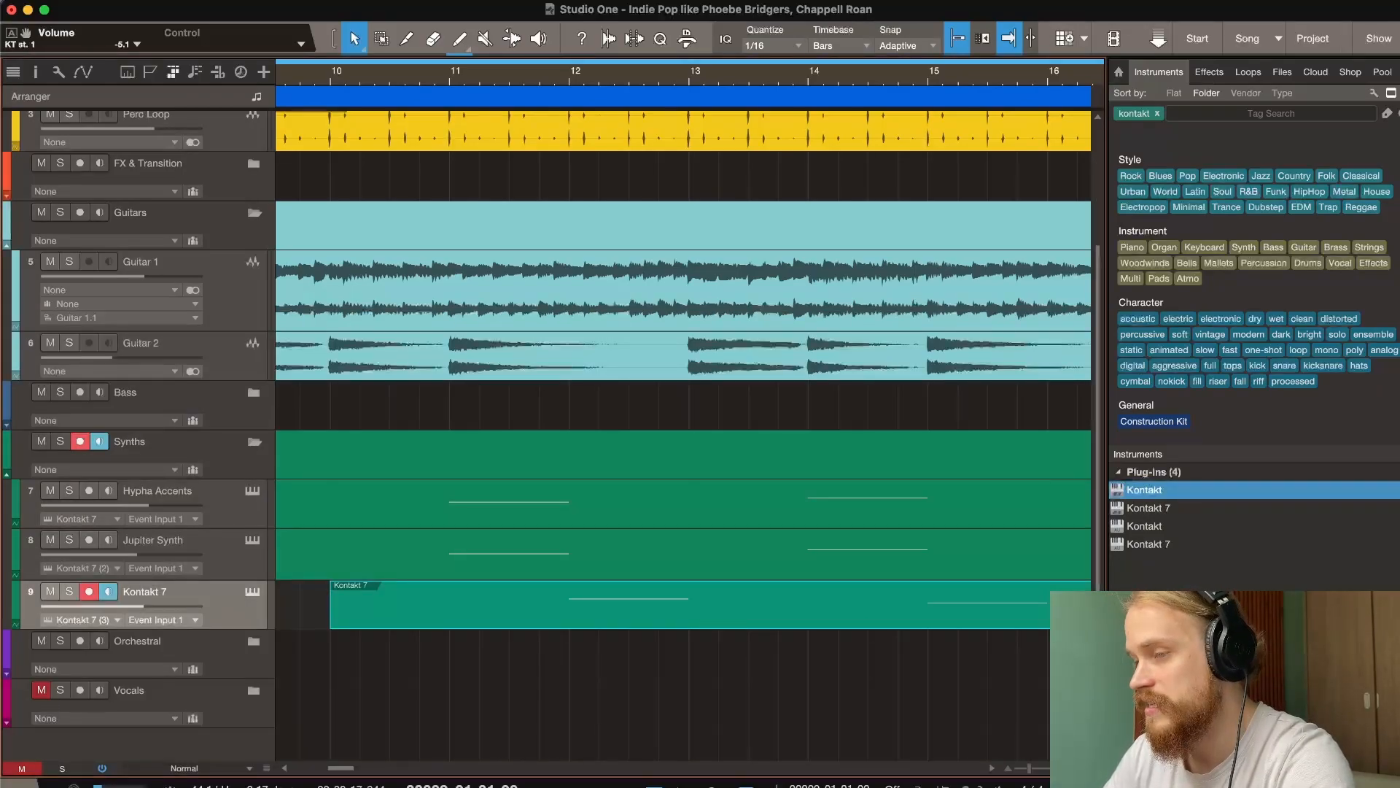
key(F2)
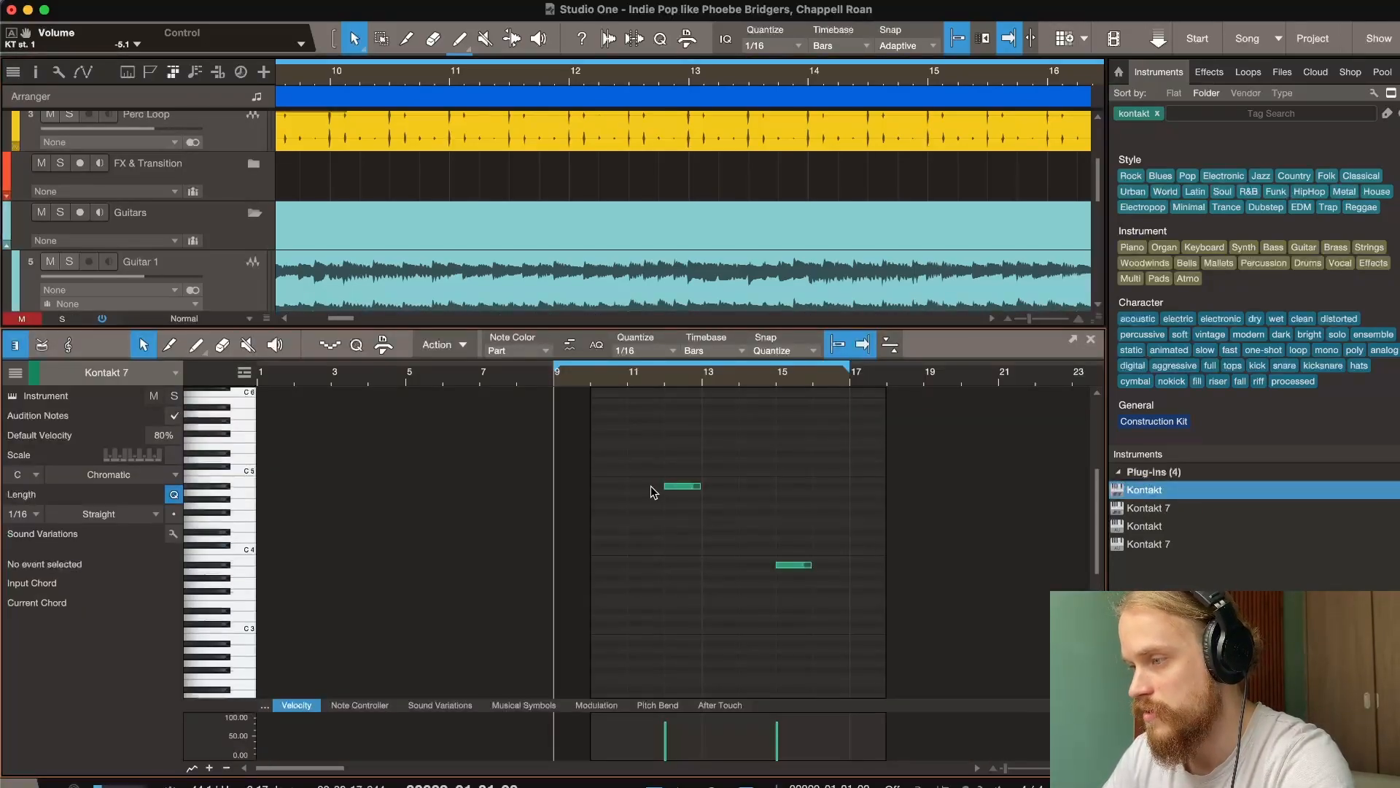
click(669, 487)
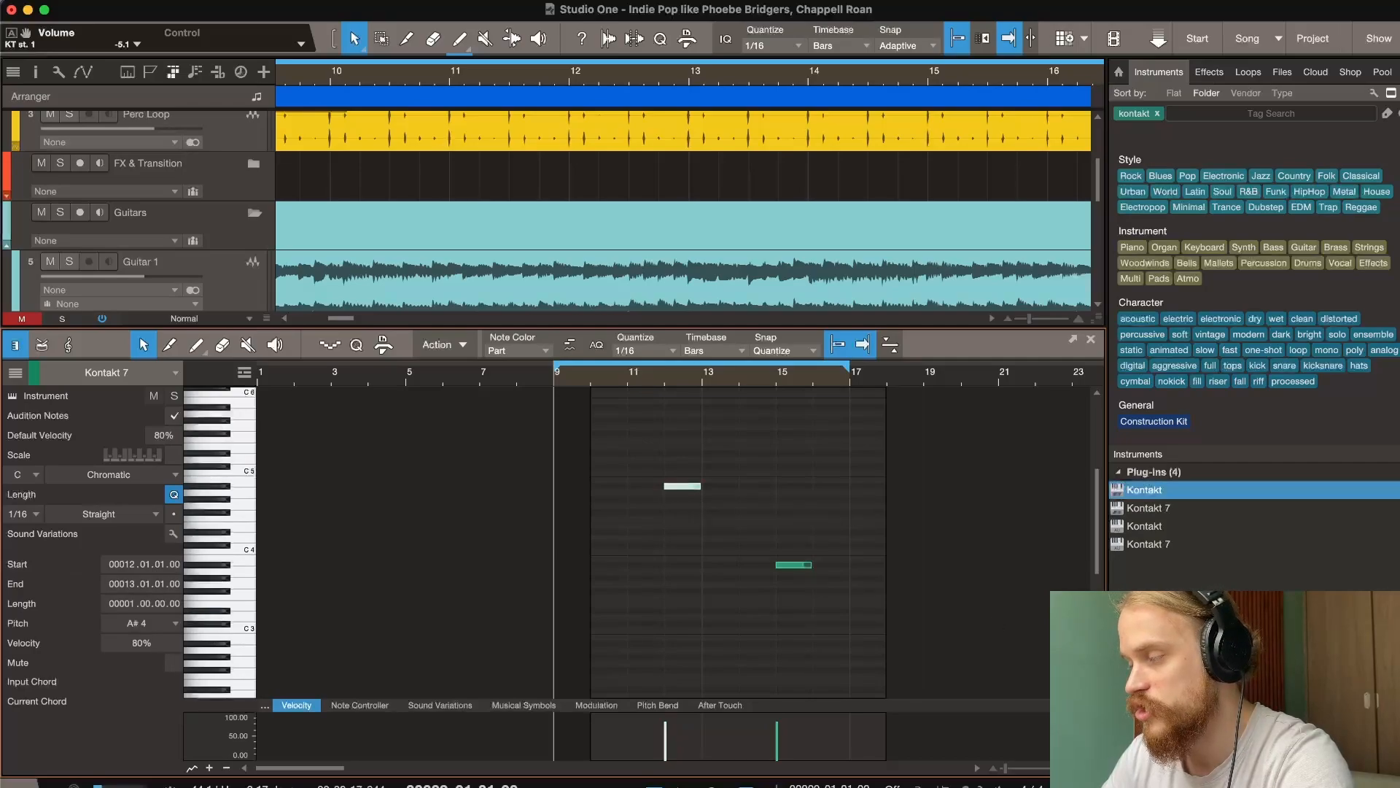
key(F2)
Inspect the Celli track's Kontakt instrument and close its window.
scroll(716, 618, down, 5)
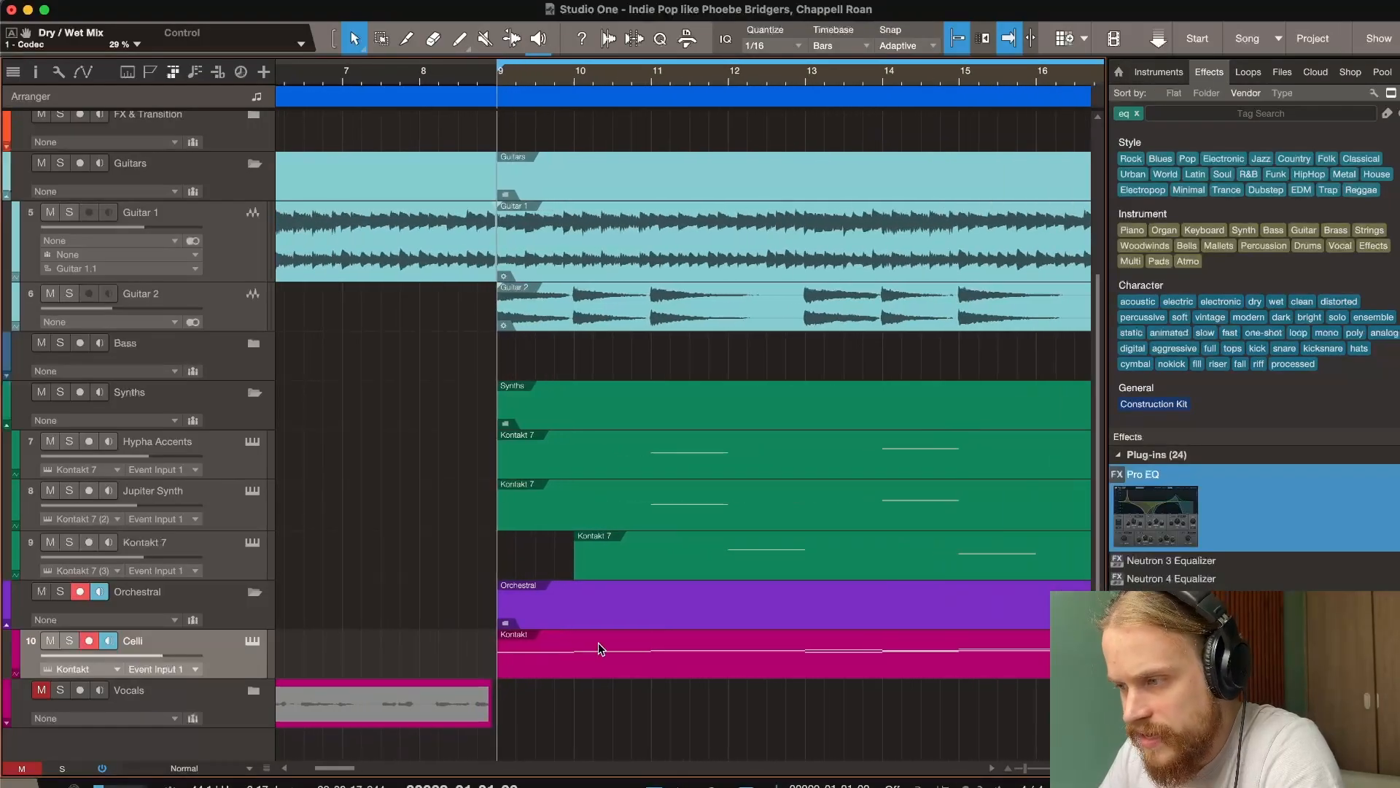
scroll(598, 650, right, 2)
click(252, 641)
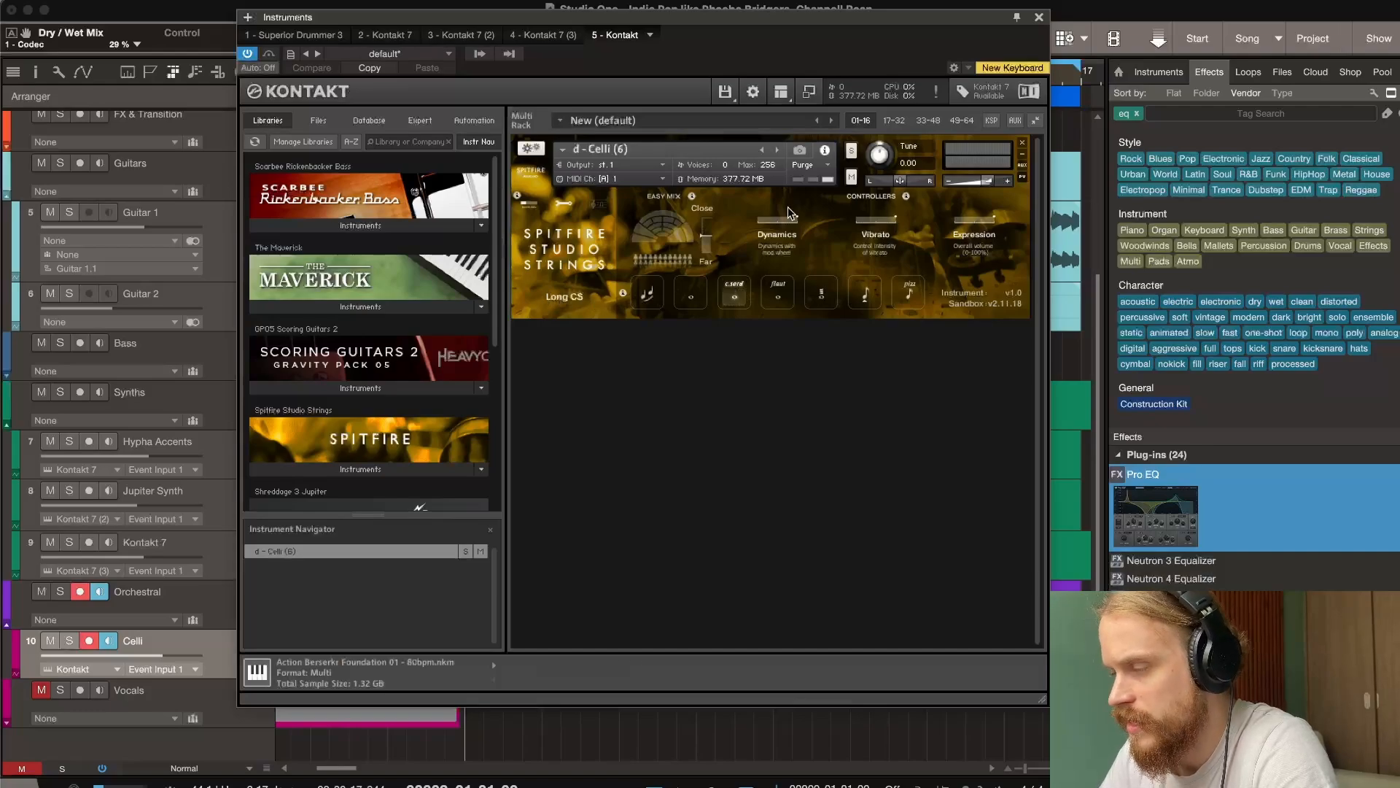
click(1039, 17)
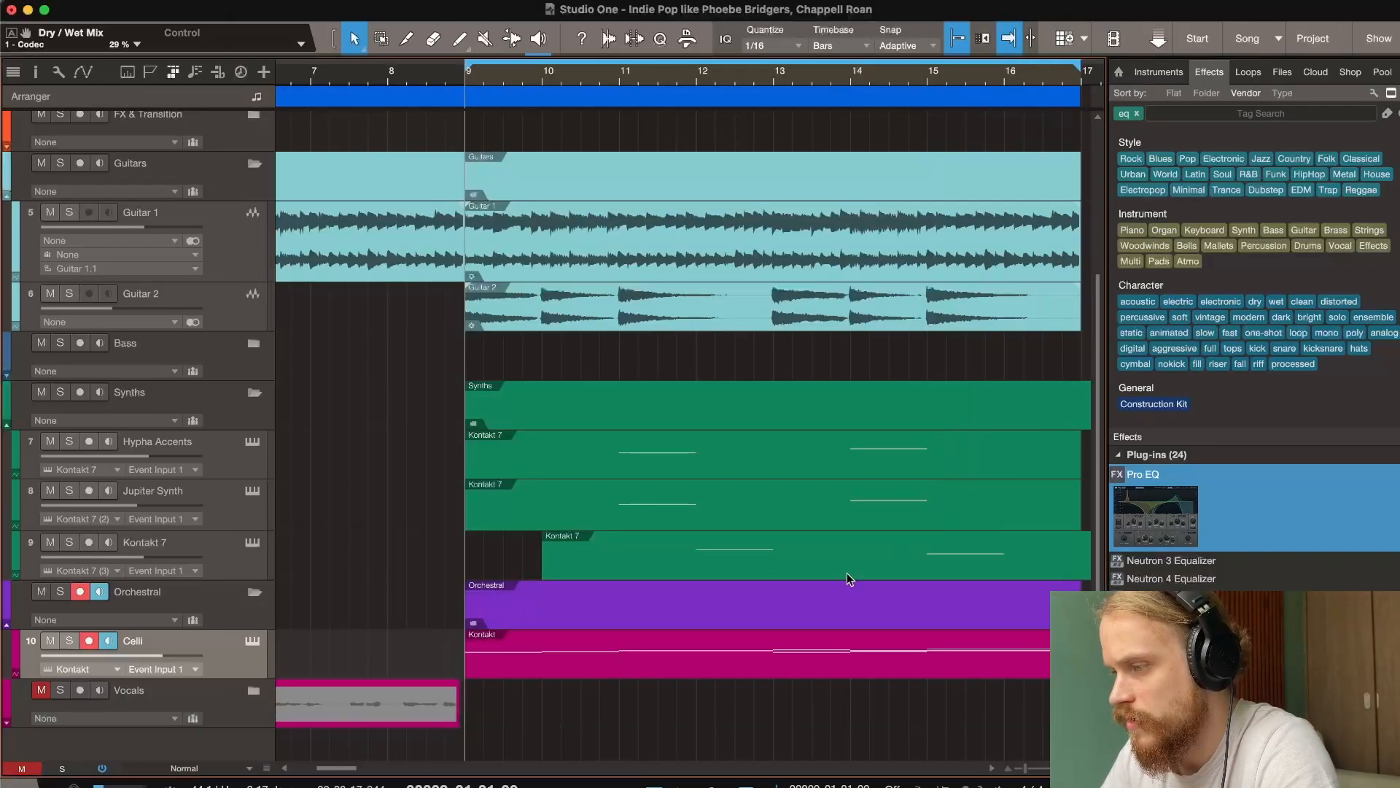
Examine the Celli part in the note editor, selecting the three notes in bars 9 to 12 and placing the playhead at bar 13.
scroll(751, 620, down, 1)
click(806, 651)
double_click(856, 652)
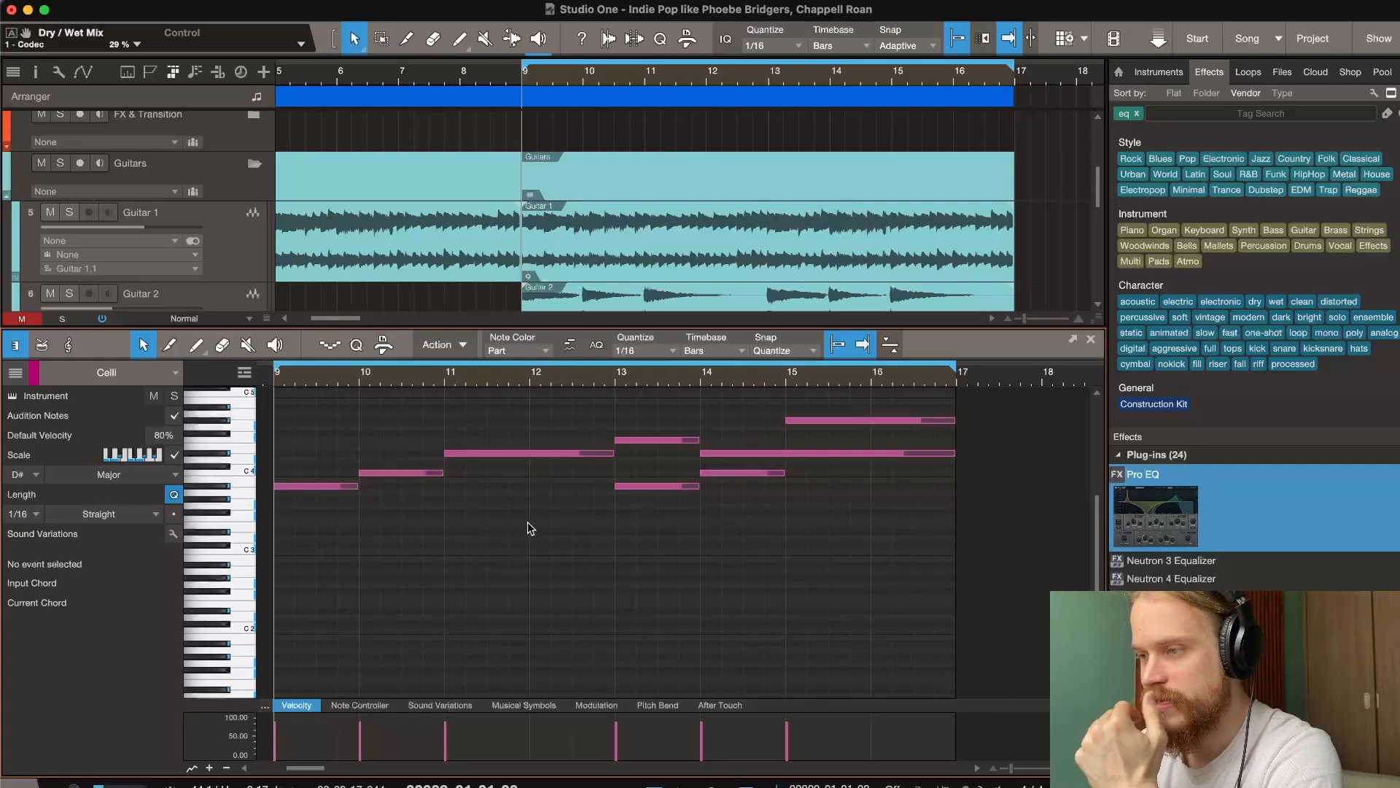
drag(547, 532, 308, 435)
click(616, 384)
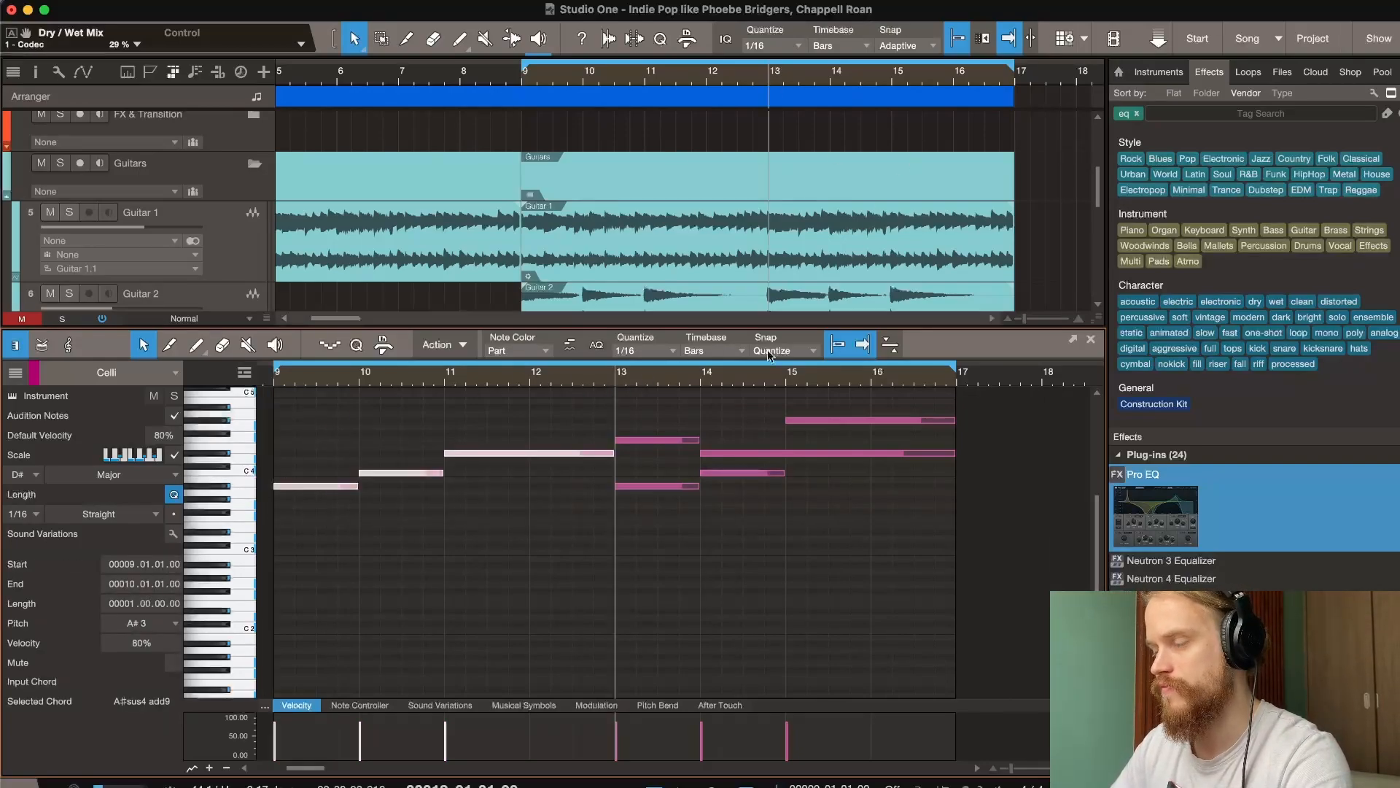
key(w)
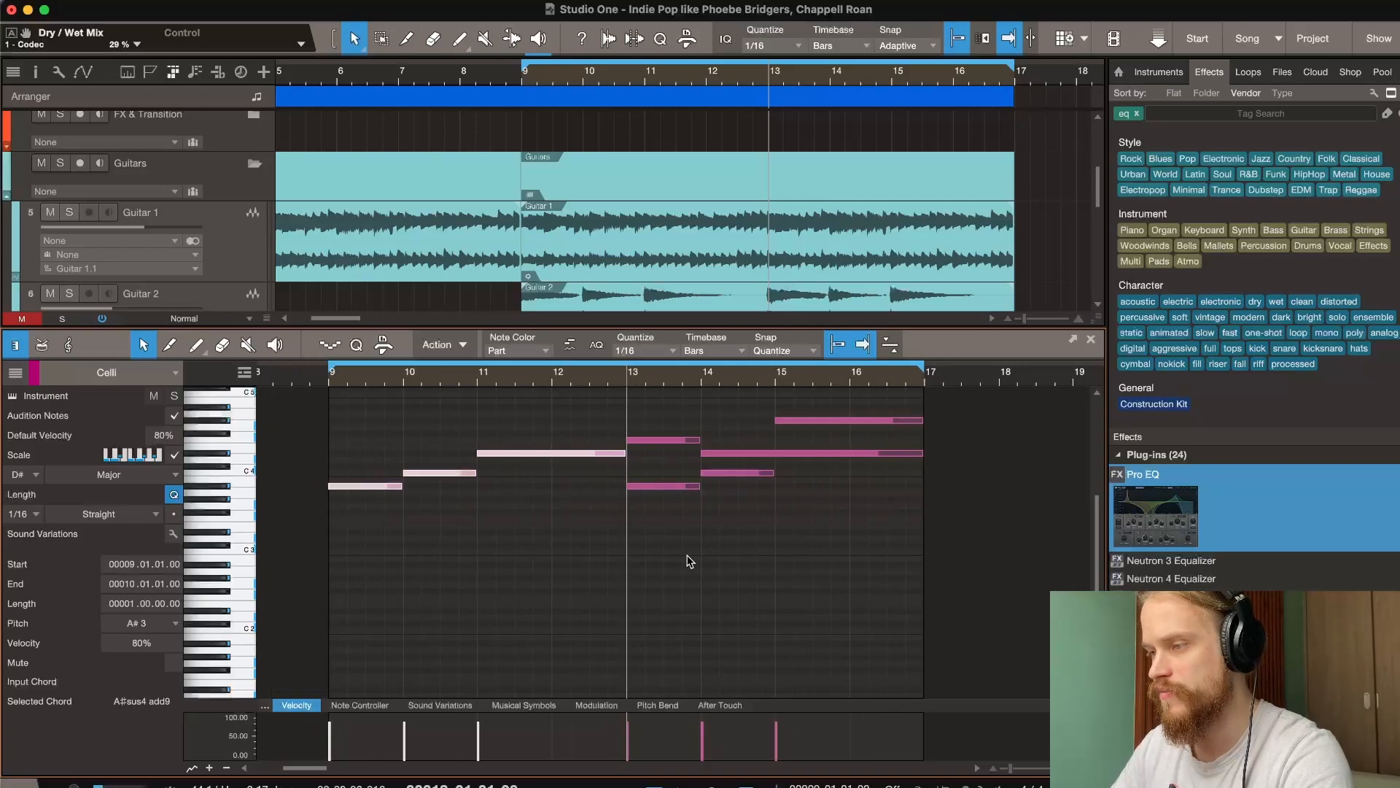
Examine the Celli harmony from bar 13 onward, selecting the upper notes at bars 13, 14 and 15 individually, and close the editor.
scroll(850, 512, up, 3)
scroll(852, 515, right, 1)
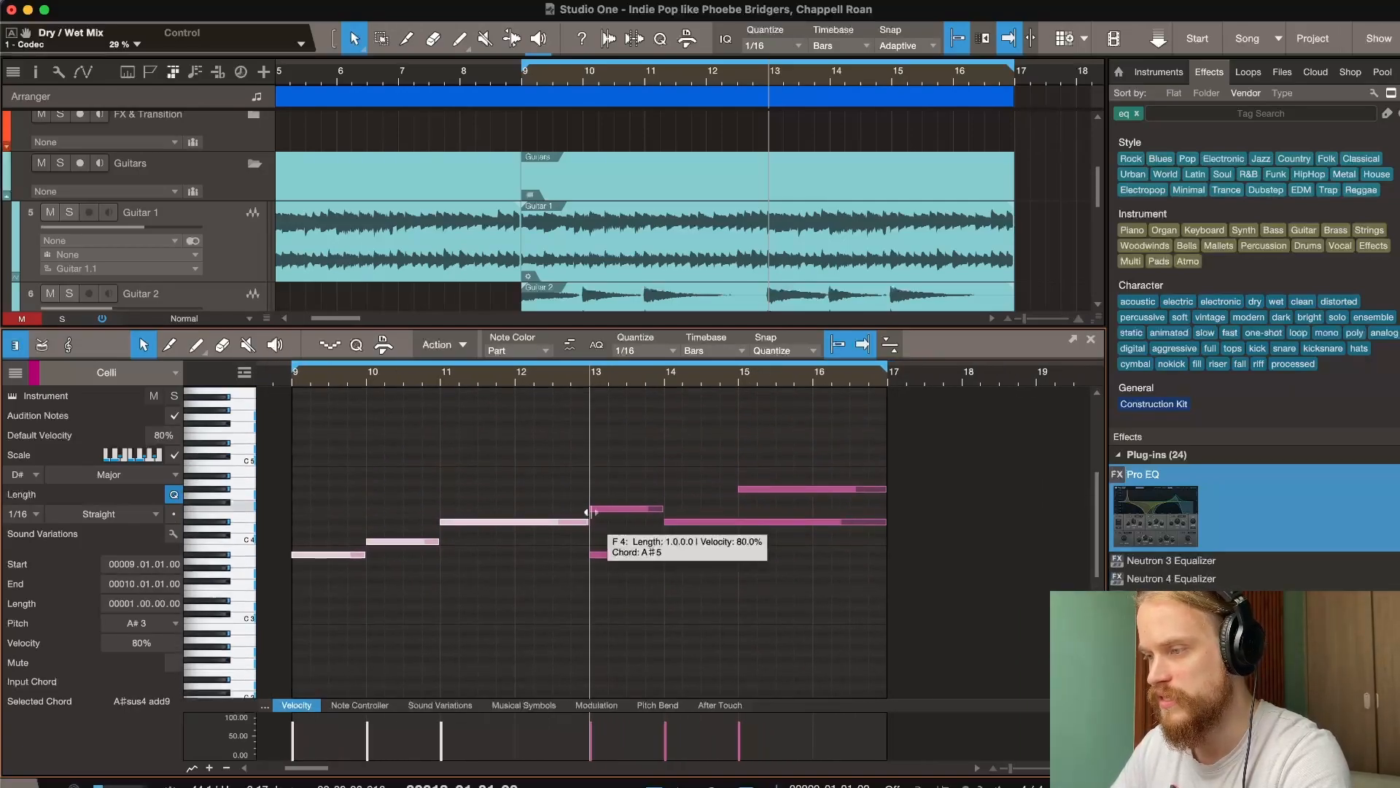
click(623, 510)
click(671, 522)
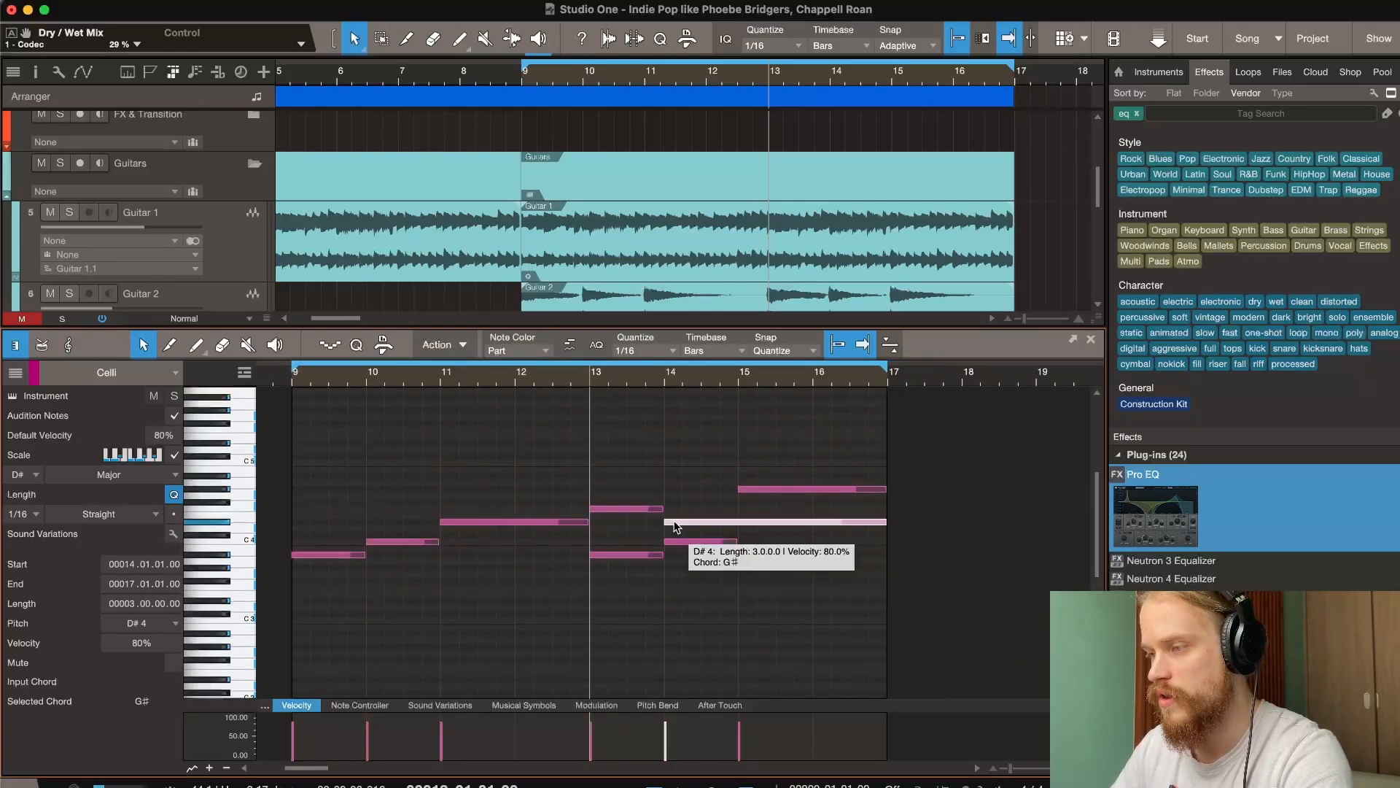
click(765, 489)
key(F2)
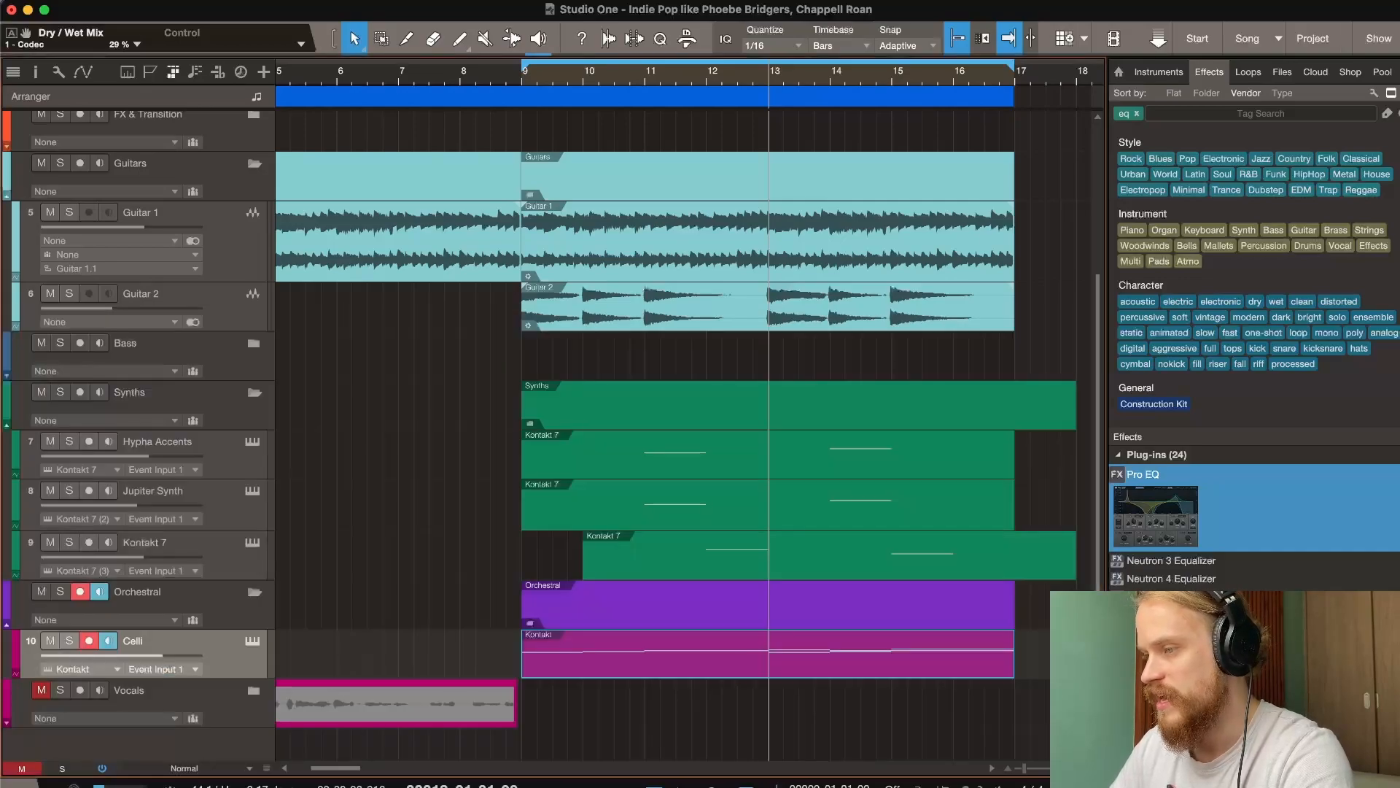
Review the Celli track's Codec, Crystalline and Pro EQ inserts and close the effects window.
double_click(32, 641)
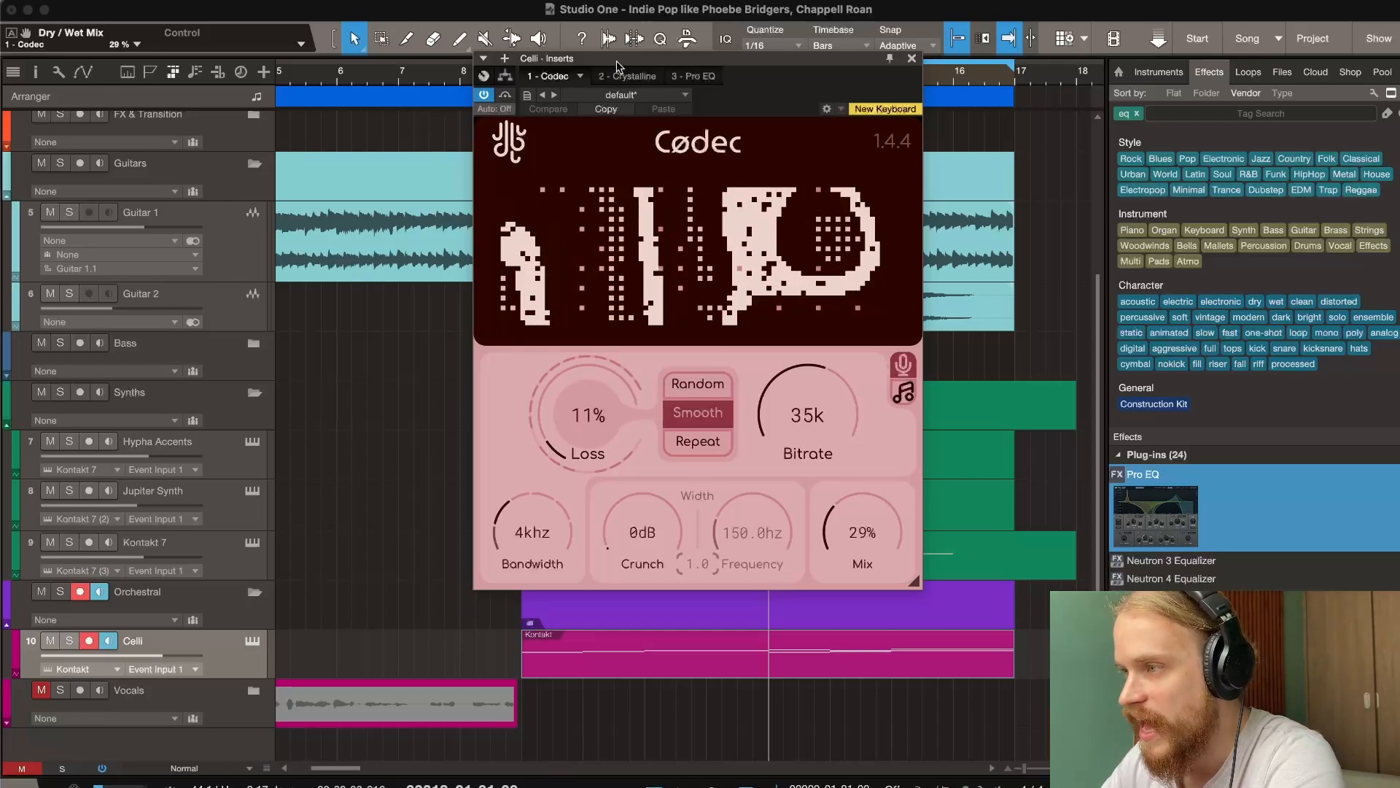
click(631, 74)
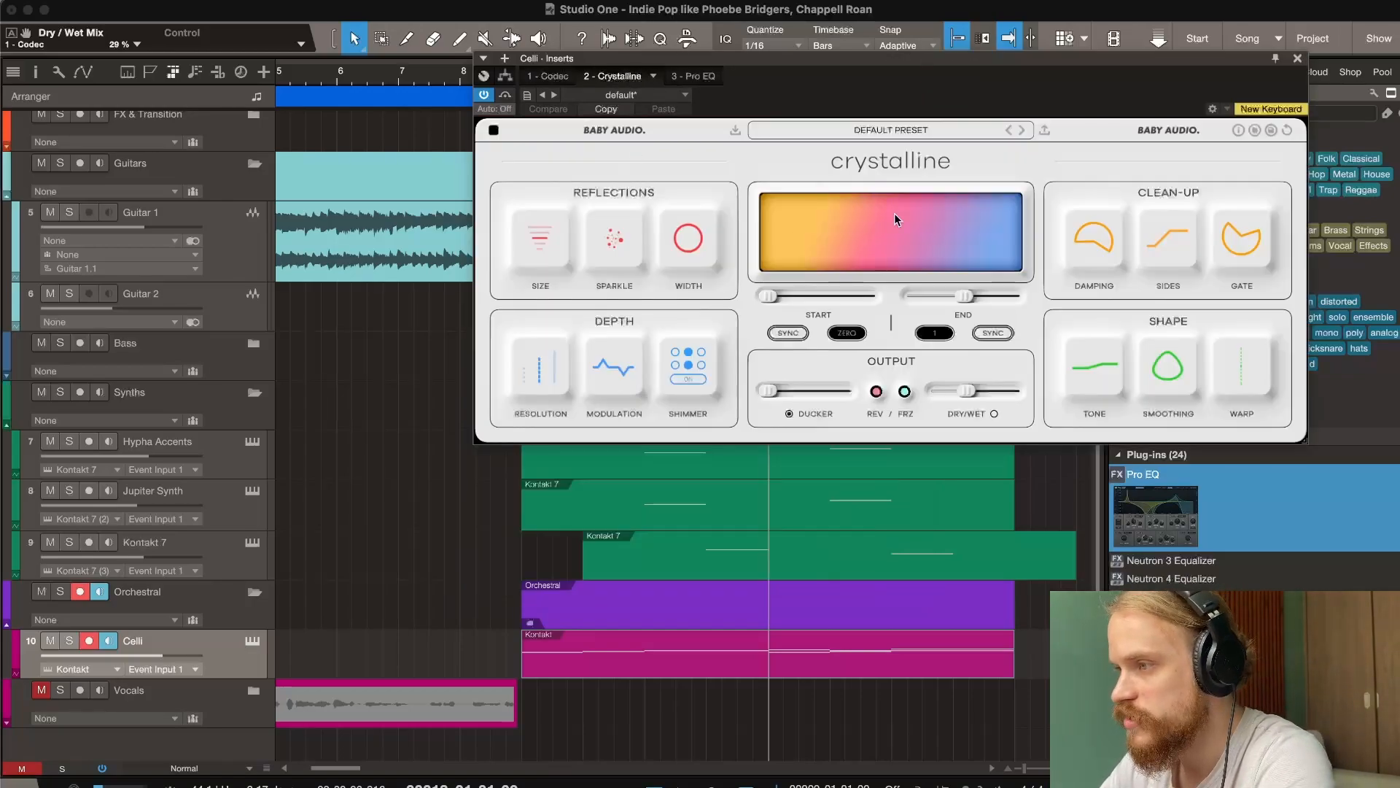
click(698, 76)
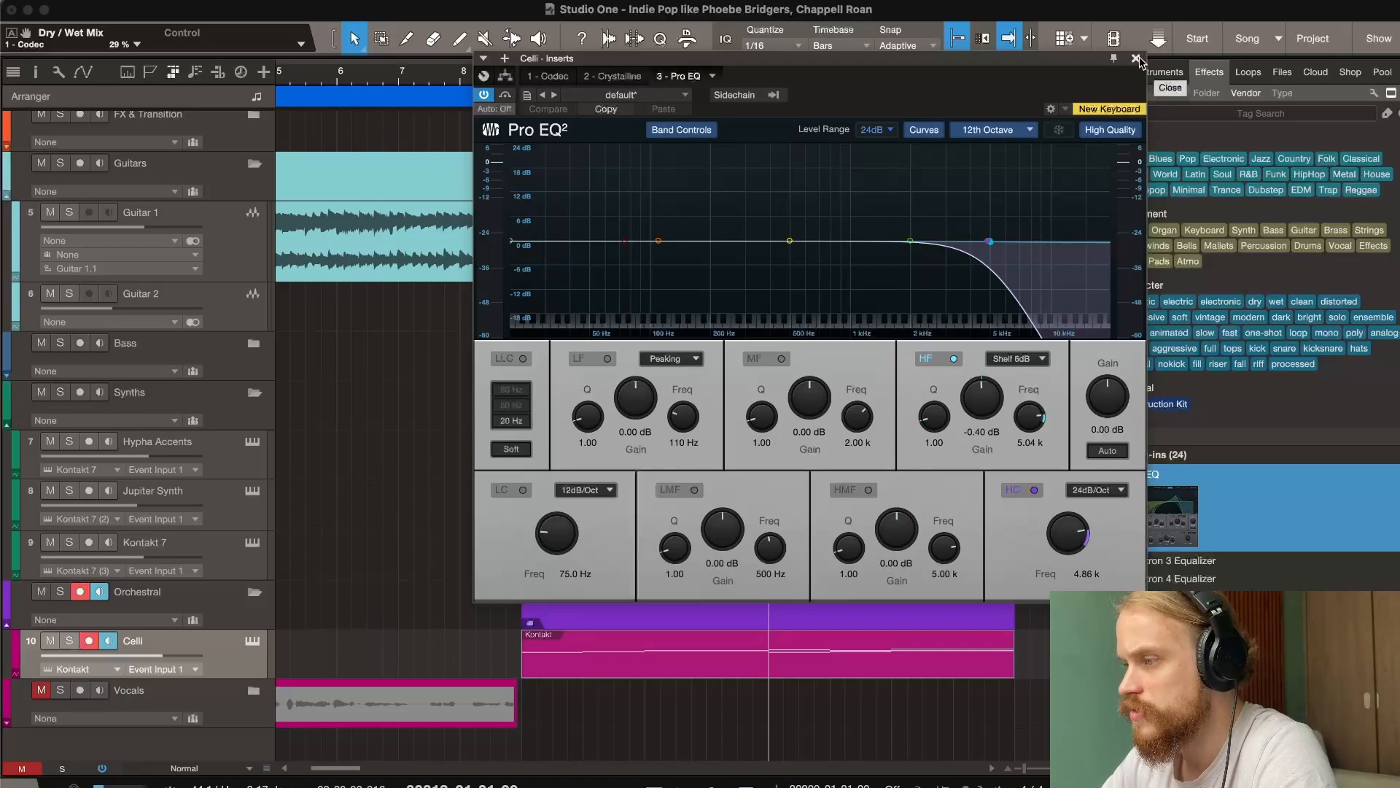
click(1136, 59)
Solo the Celli track, play it from bar 9 comparing its inserts bypassed and enabled in the mixer, and clear the solo.
click(522, 82)
click(69, 640)
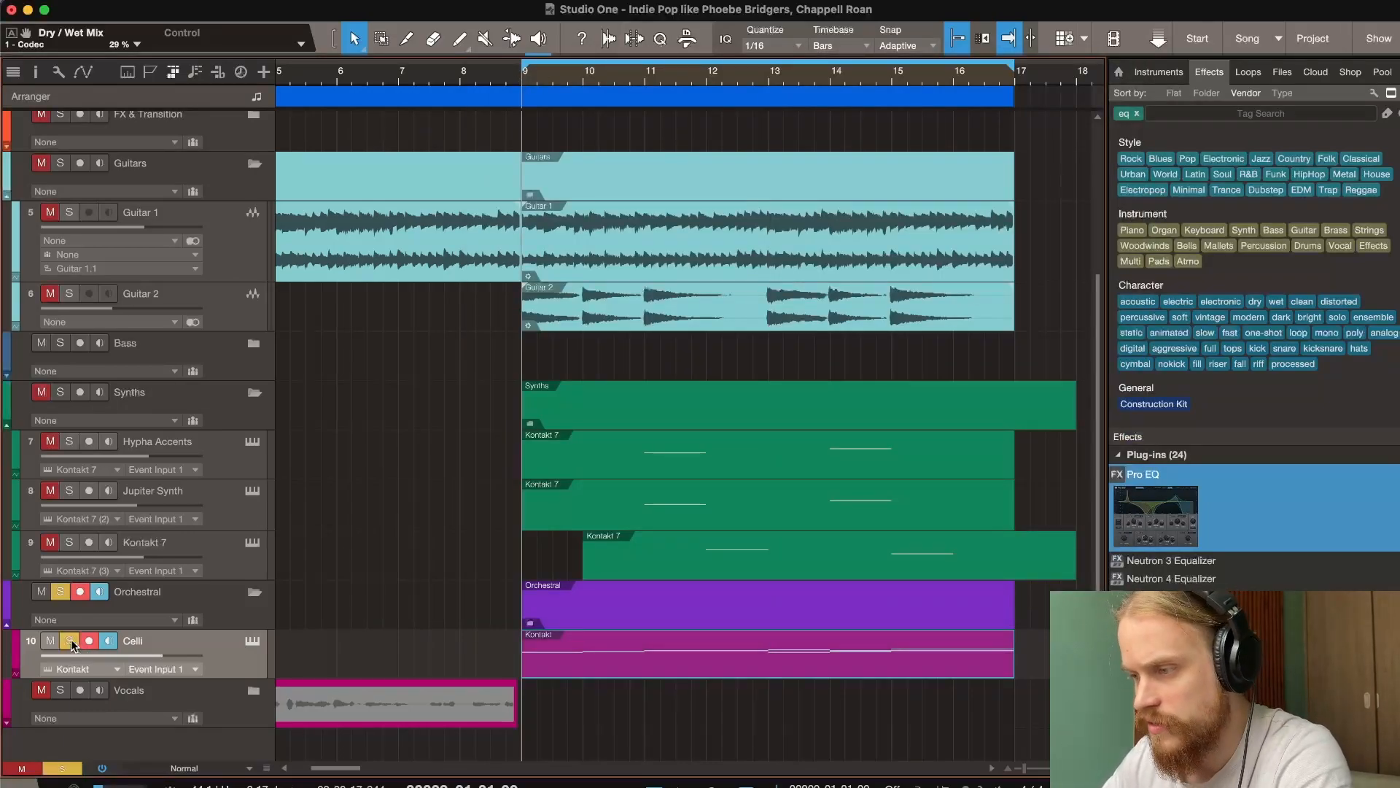
key(space)
key(F3)
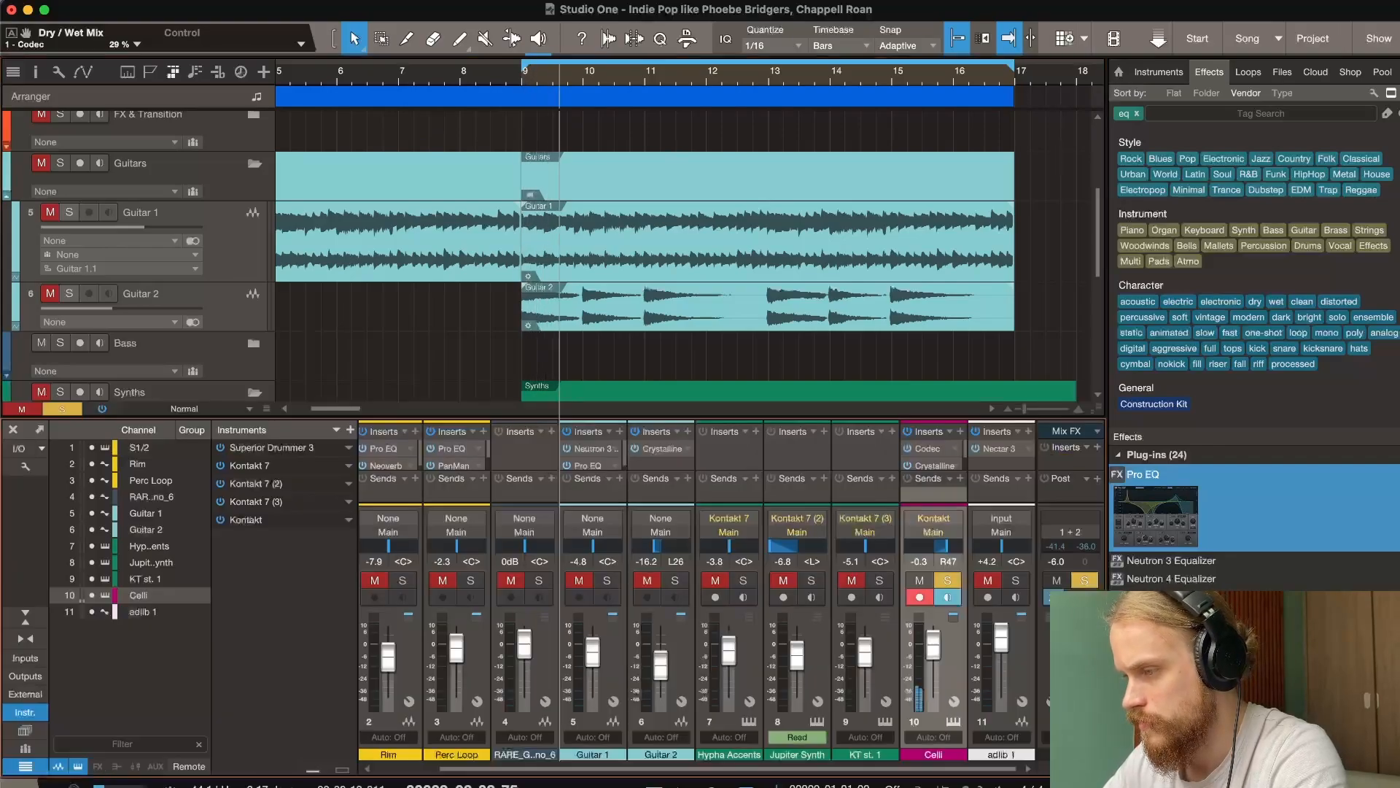
click(909, 433)
click(909, 433)
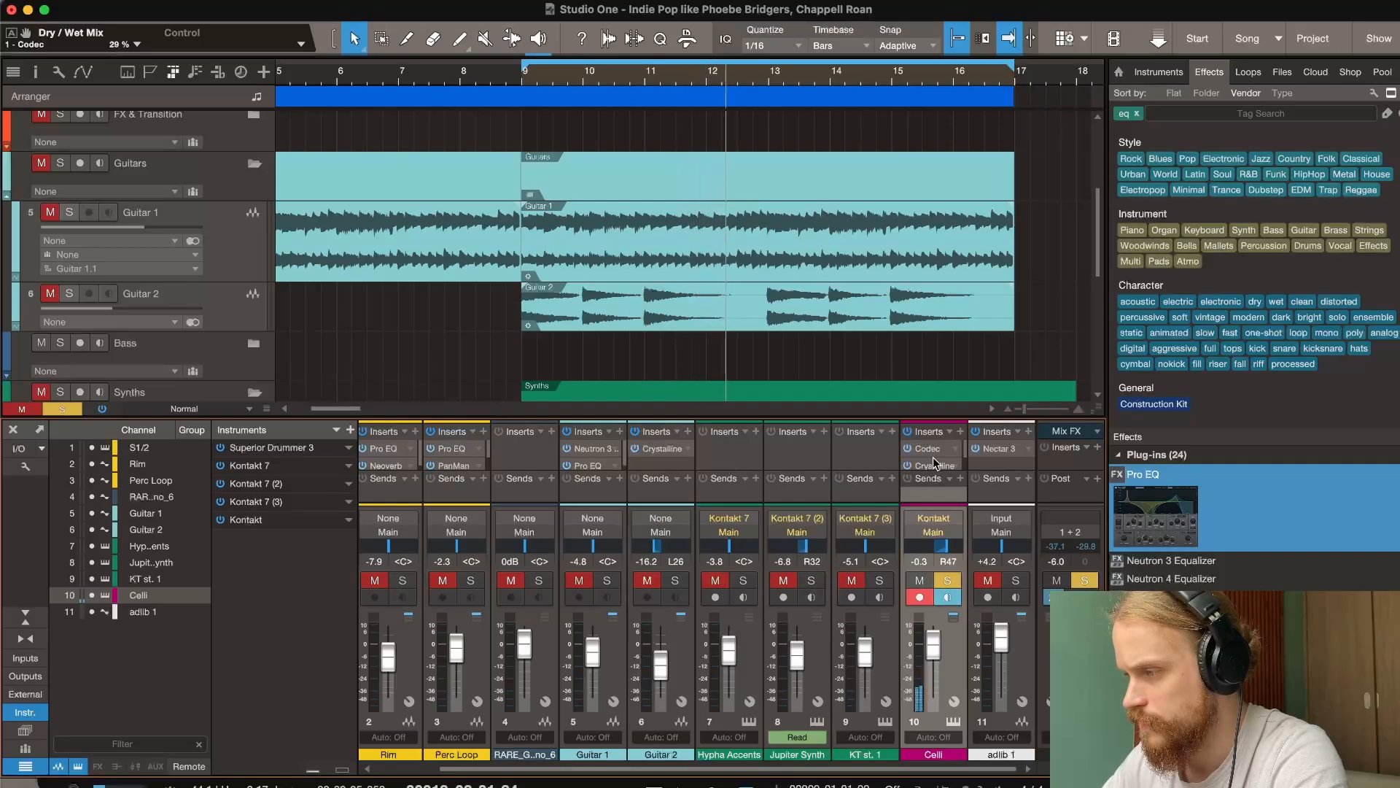
key(space)
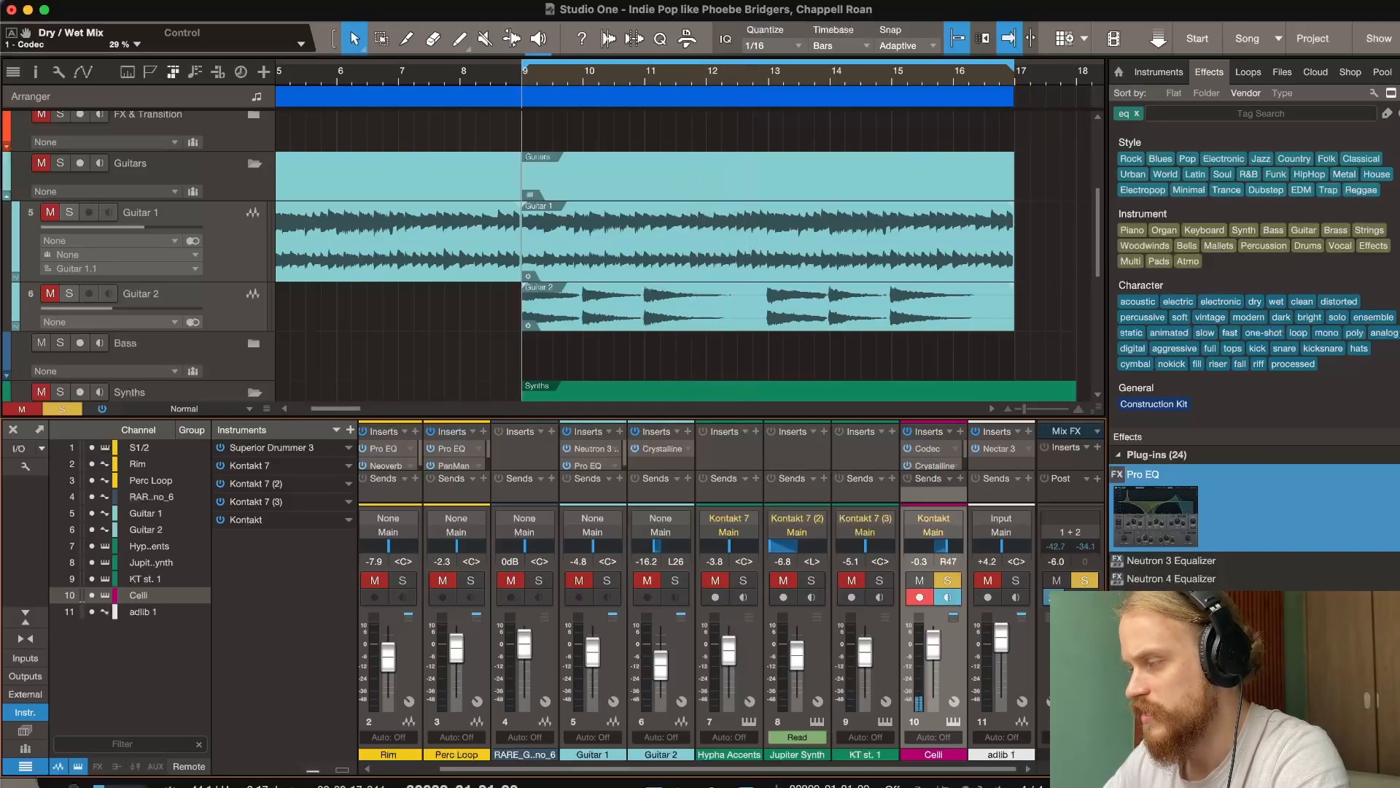
click(1085, 579)
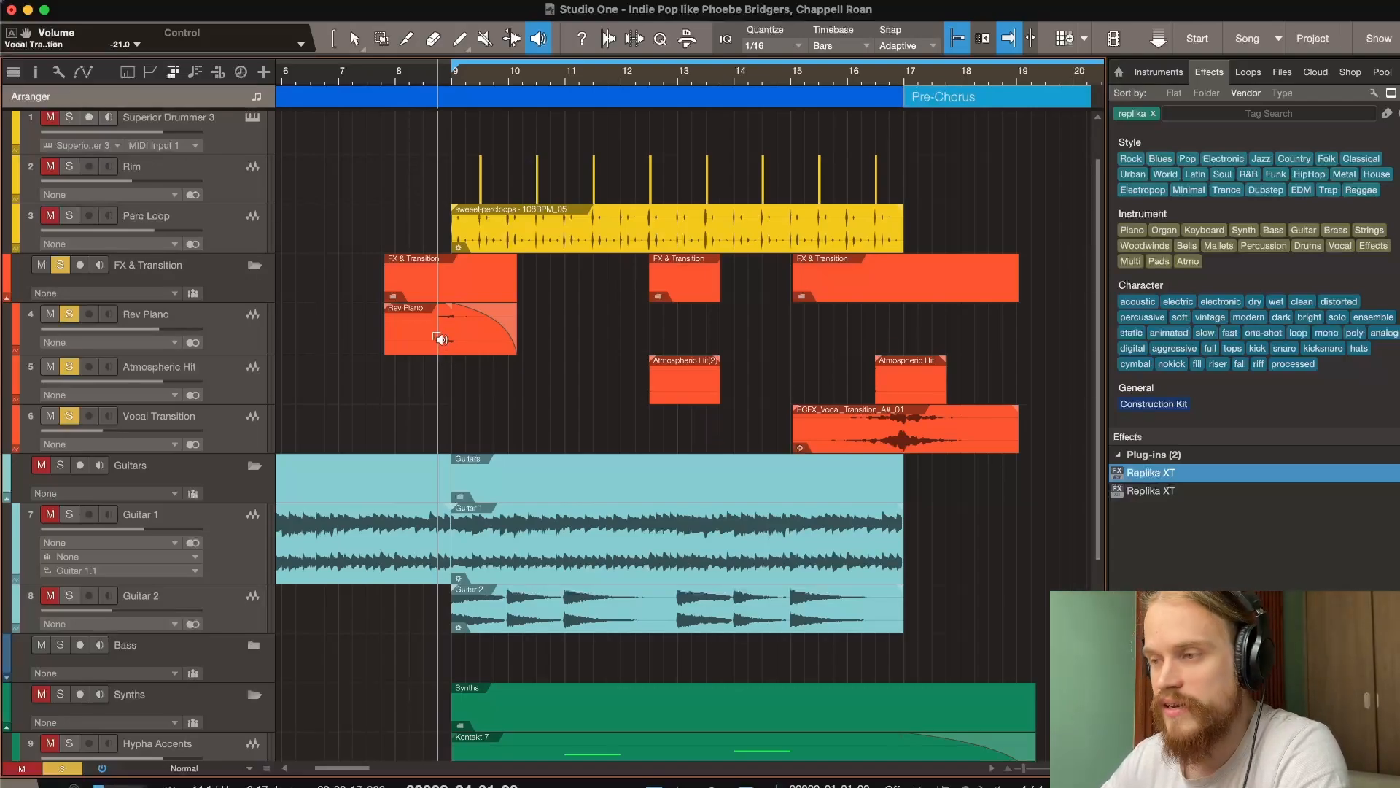
Audition the Rev Piano clip just before bar 9 and the first Atmospheric Hit clip, playing from around bar 12.
drag(439, 337, 448, 340)
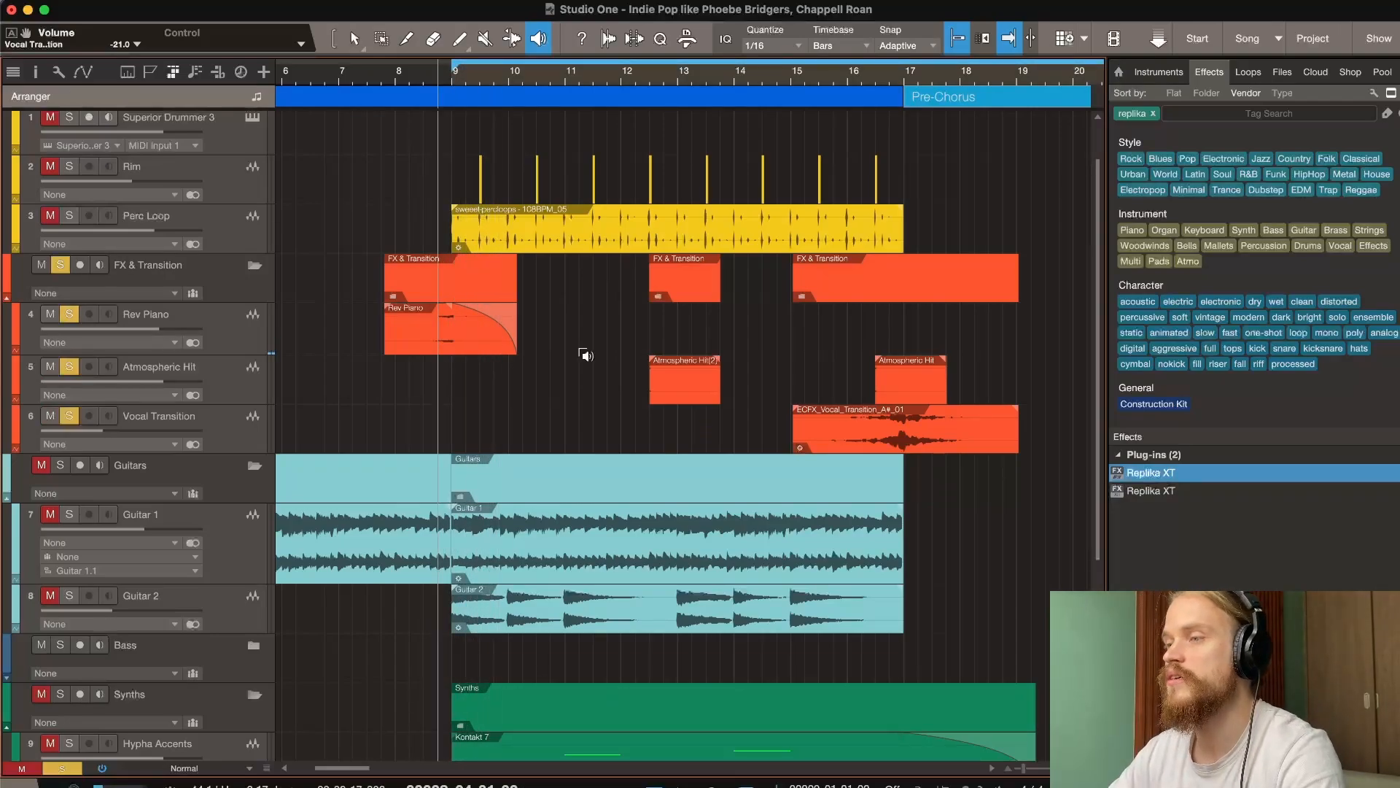
scroll(585, 353, left, 5)
scroll(613, 361, right, 7)
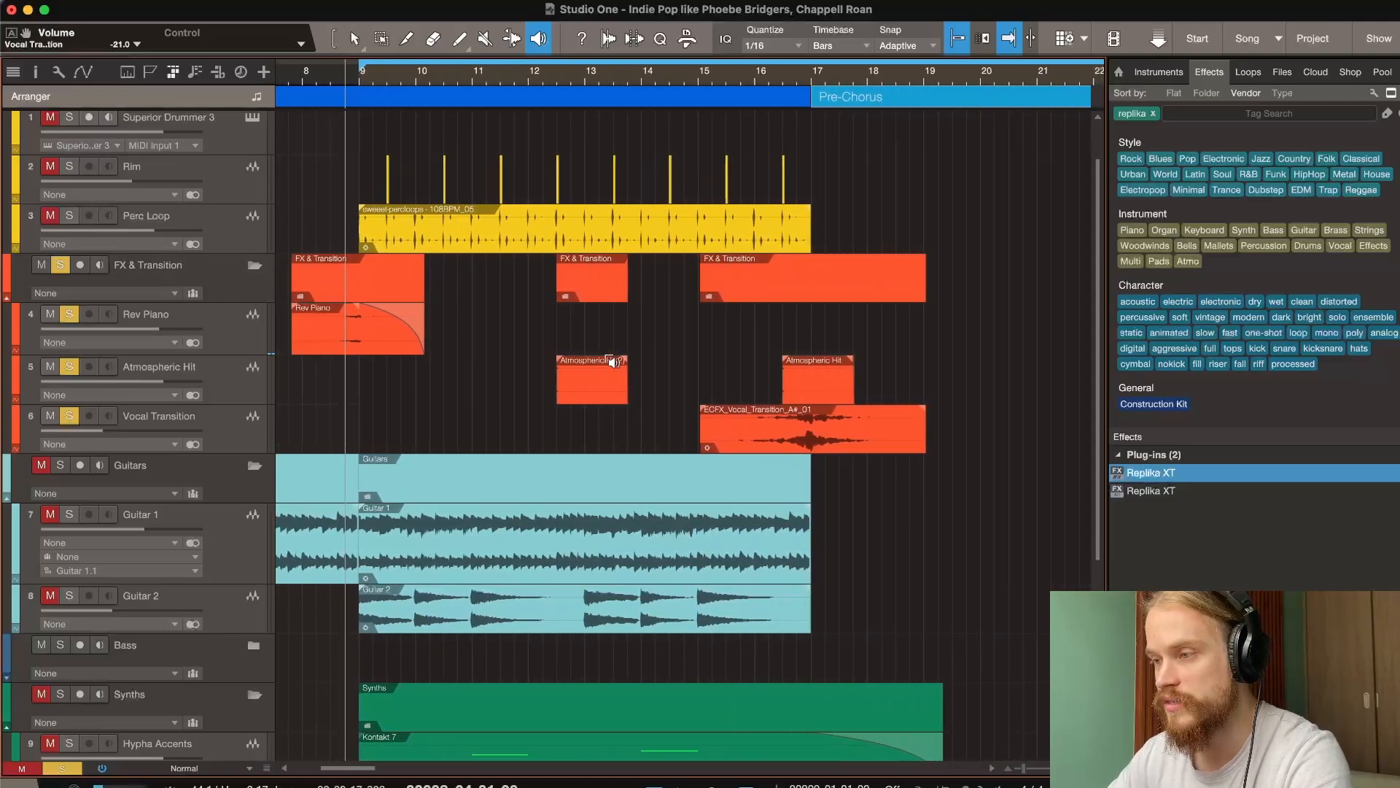
click(533, 81)
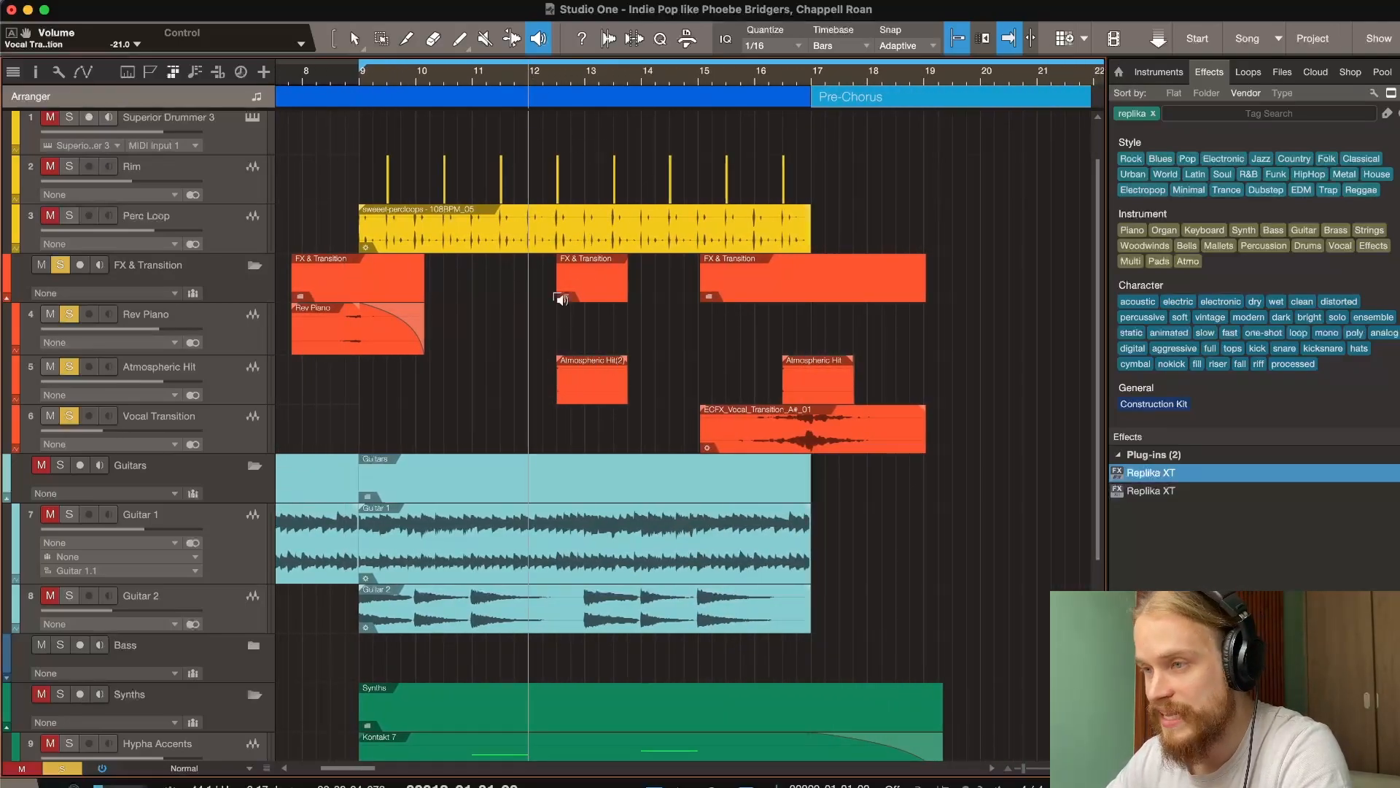
key(space)
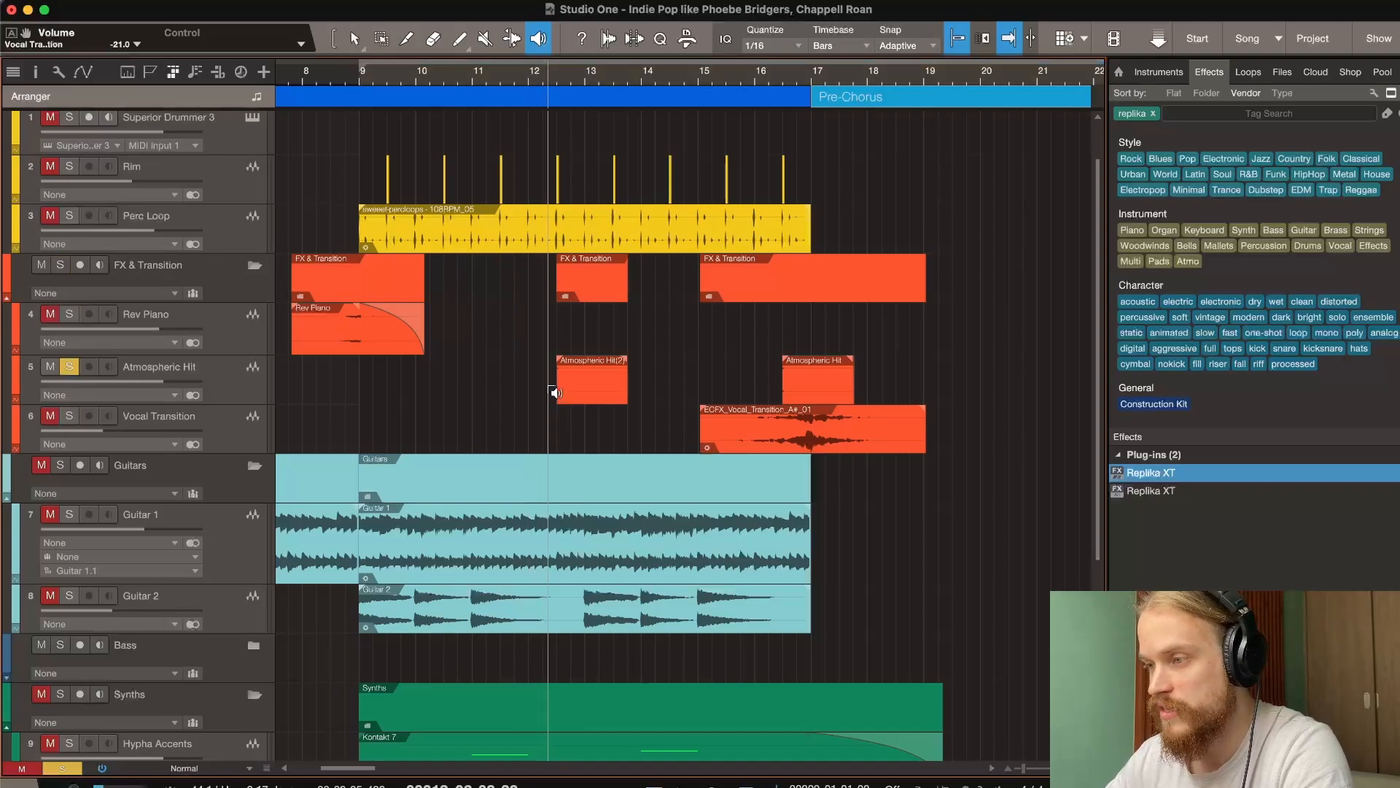
key(space)
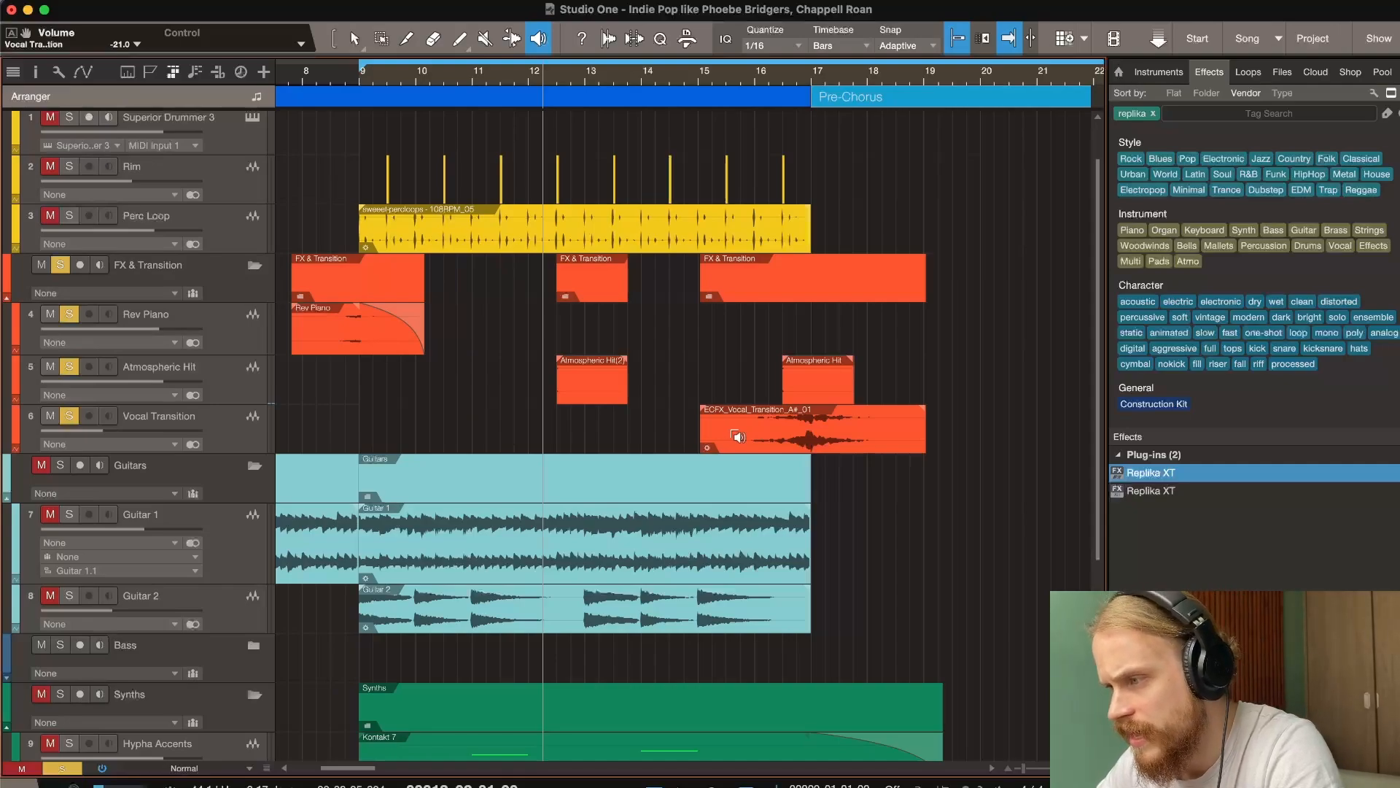
scroll(757, 432, right, 2)
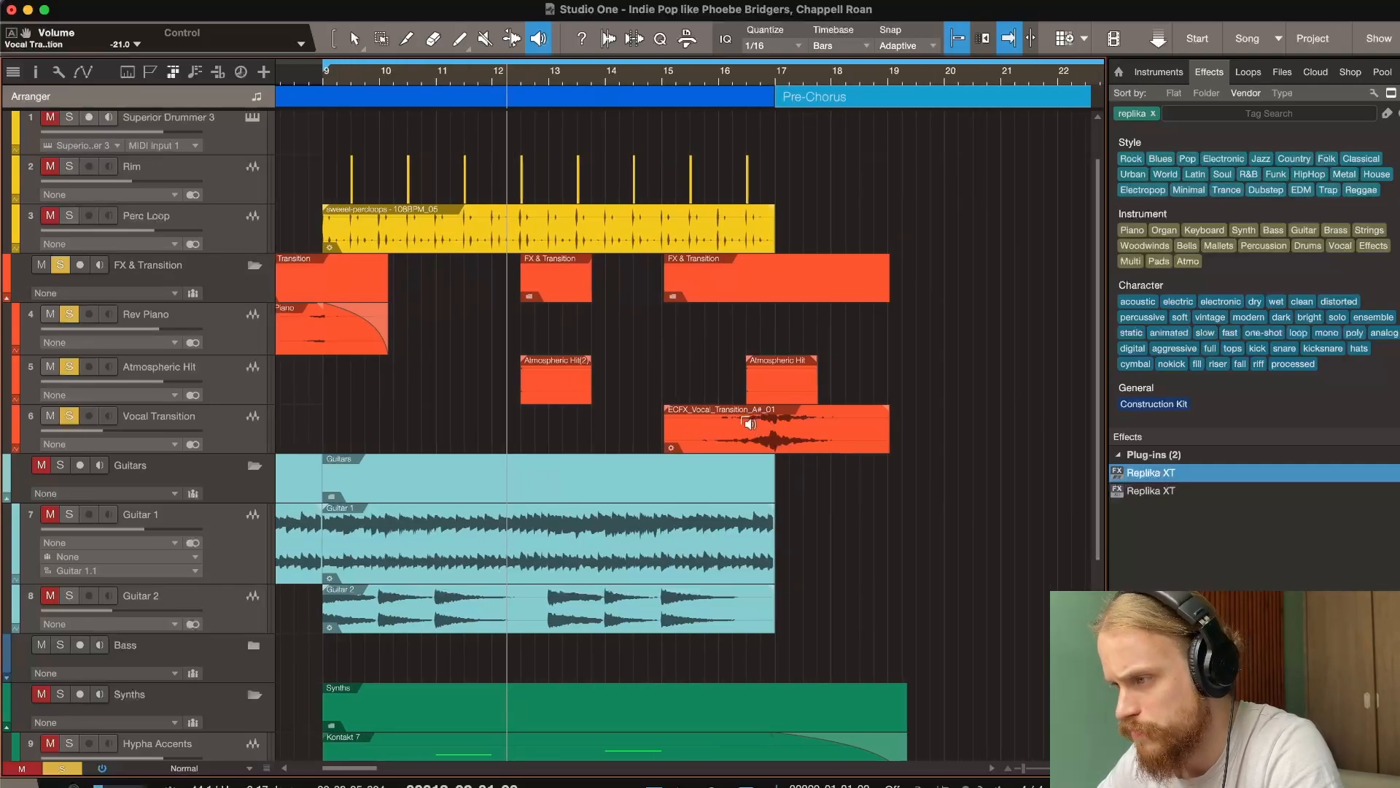
Audition the Vocal Transition clip on its own from around bar 15.
click(702, 437)
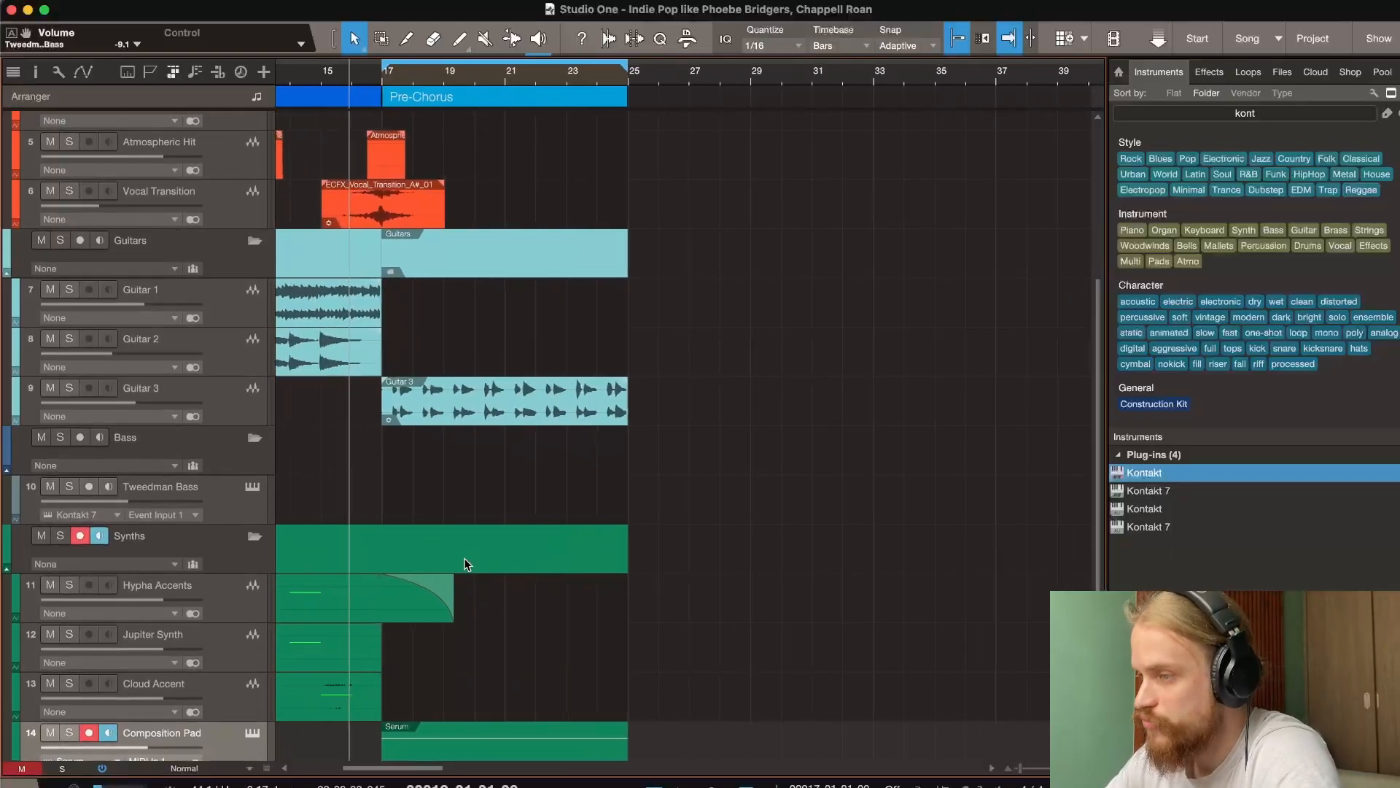
Select the Guitar 3 track, inspect its inserts window, and close the window.
scroll(467, 564, up, 3)
scroll(467, 564, left, 2)
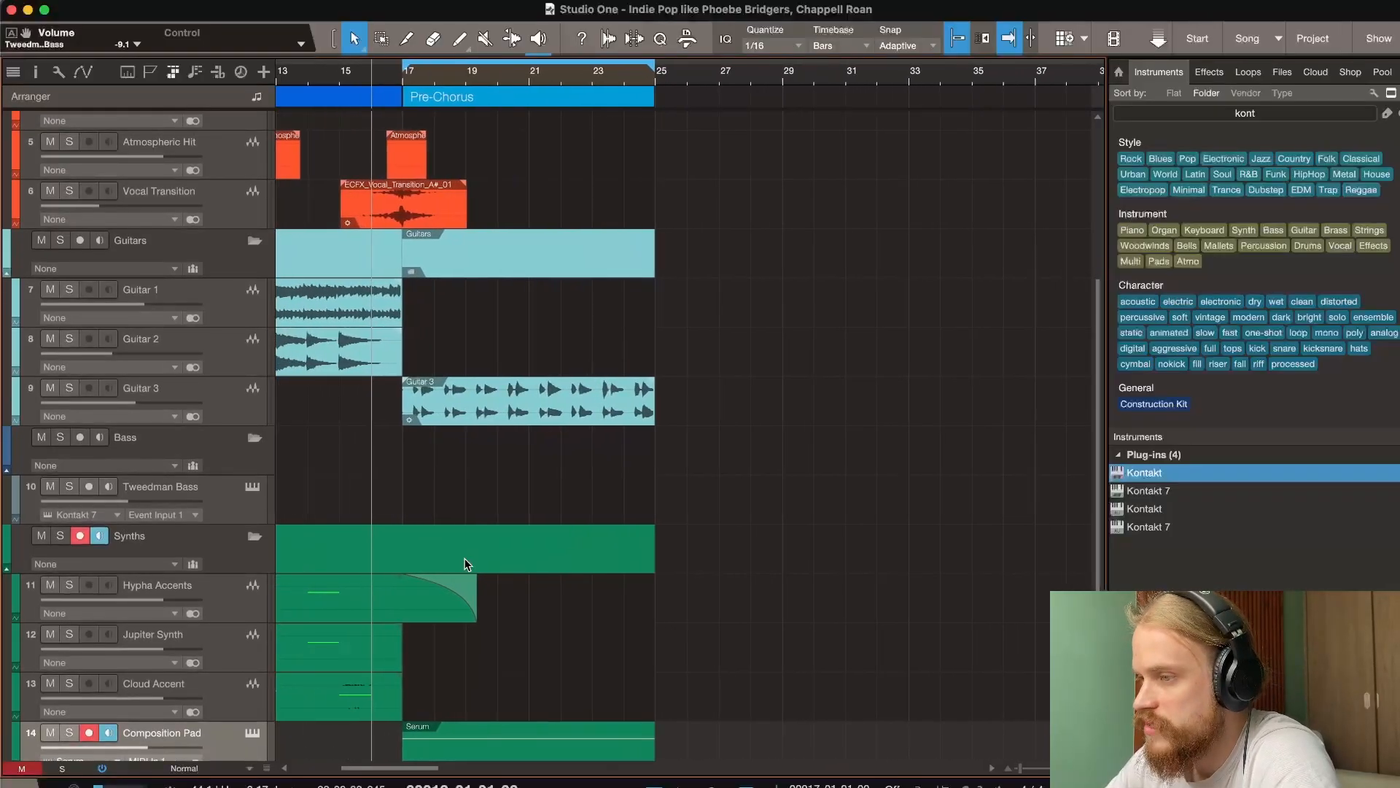
scroll(467, 564, up, 1)
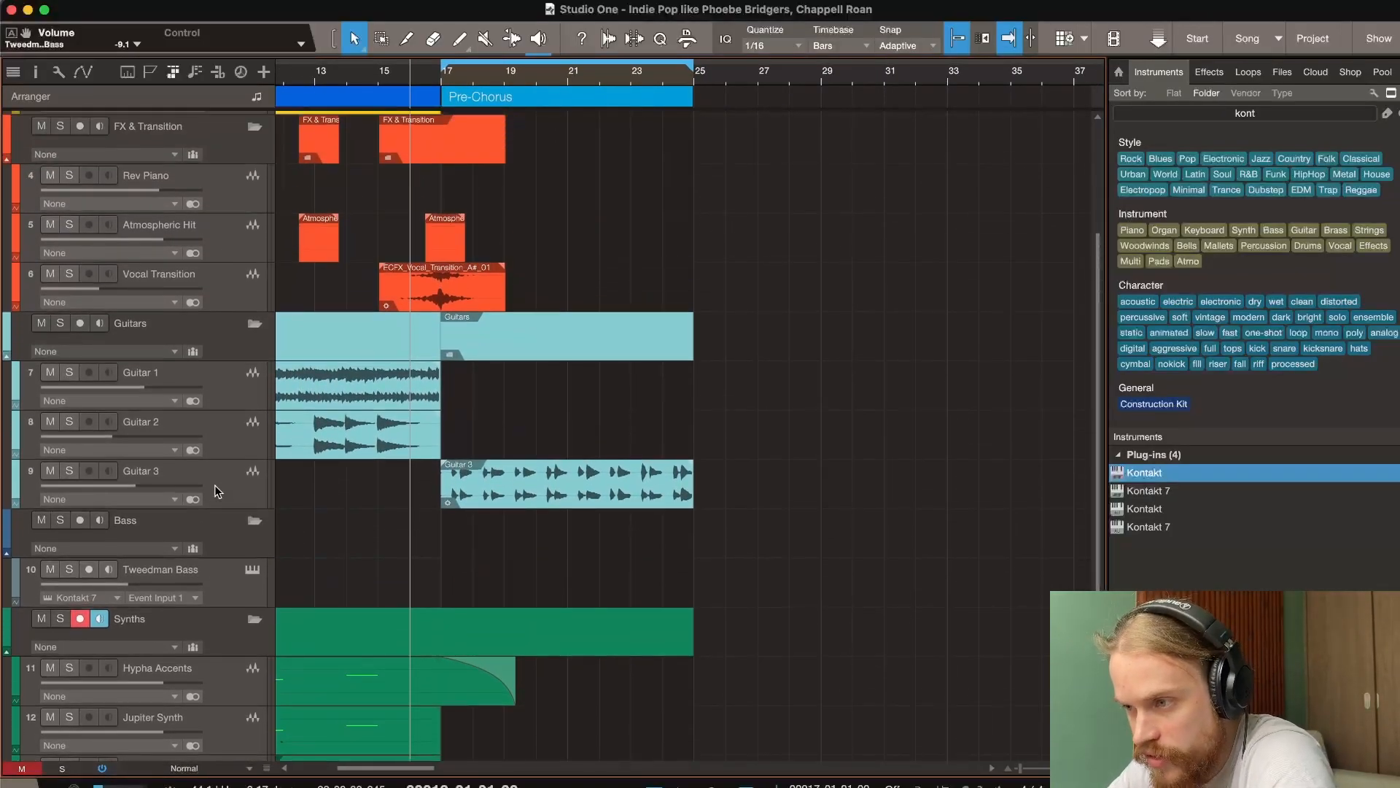
click(226, 482)
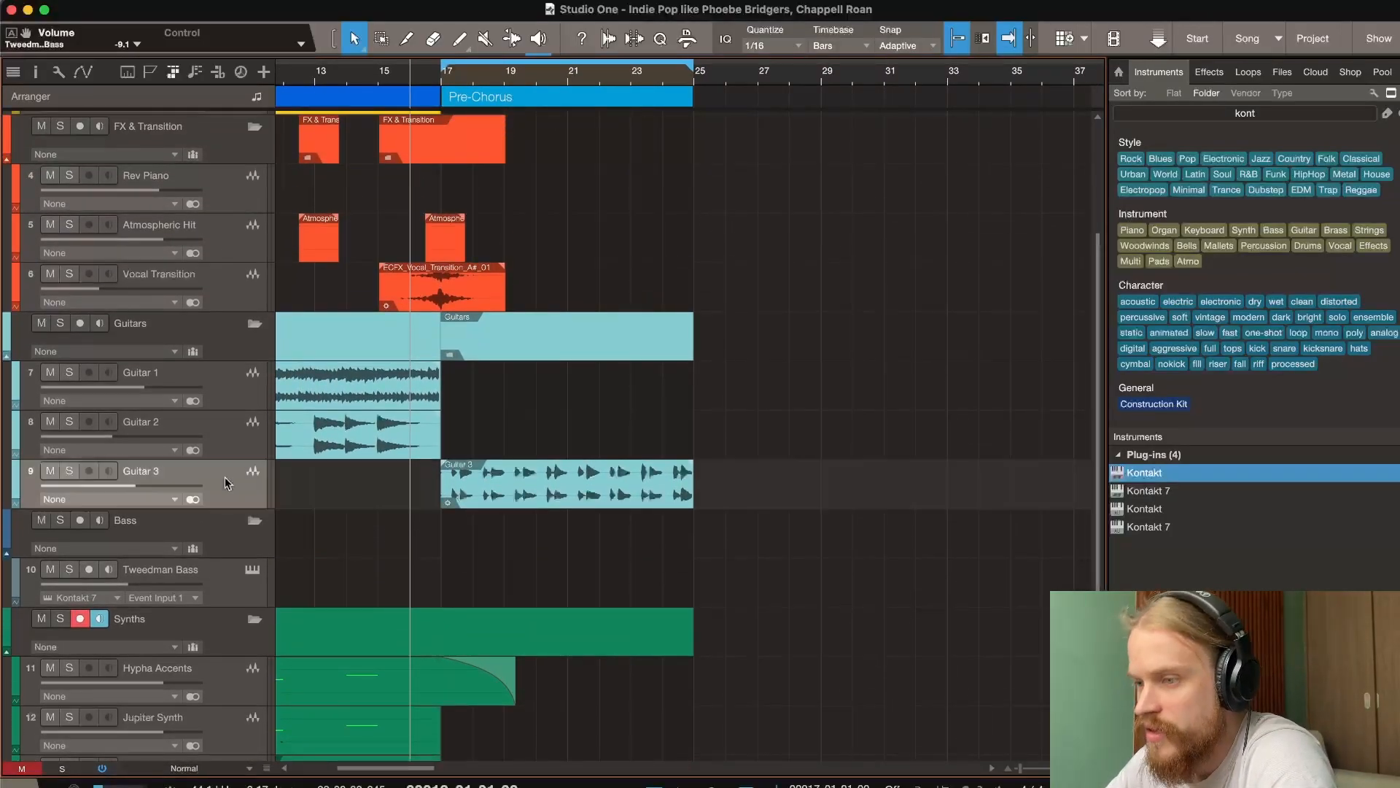
click(31, 471)
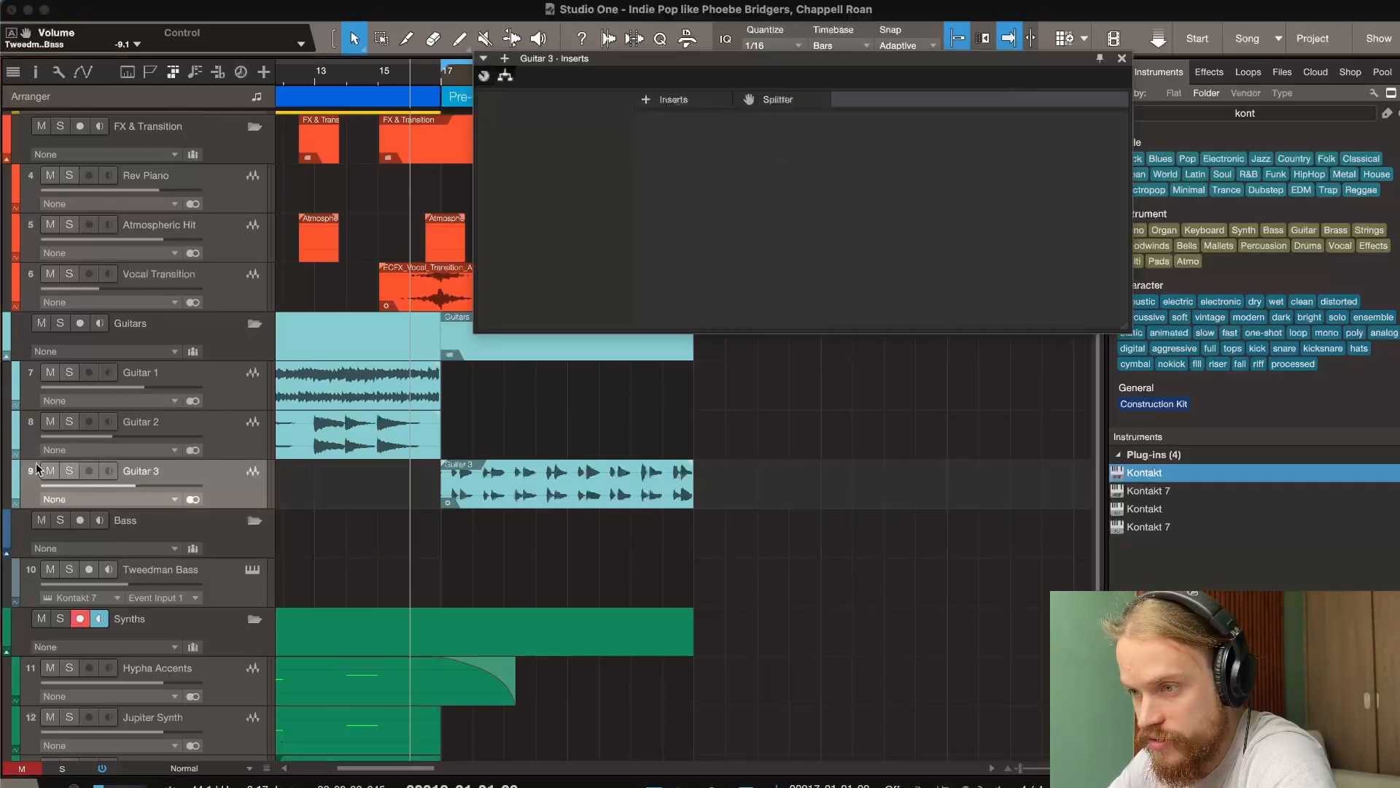
click(31, 472)
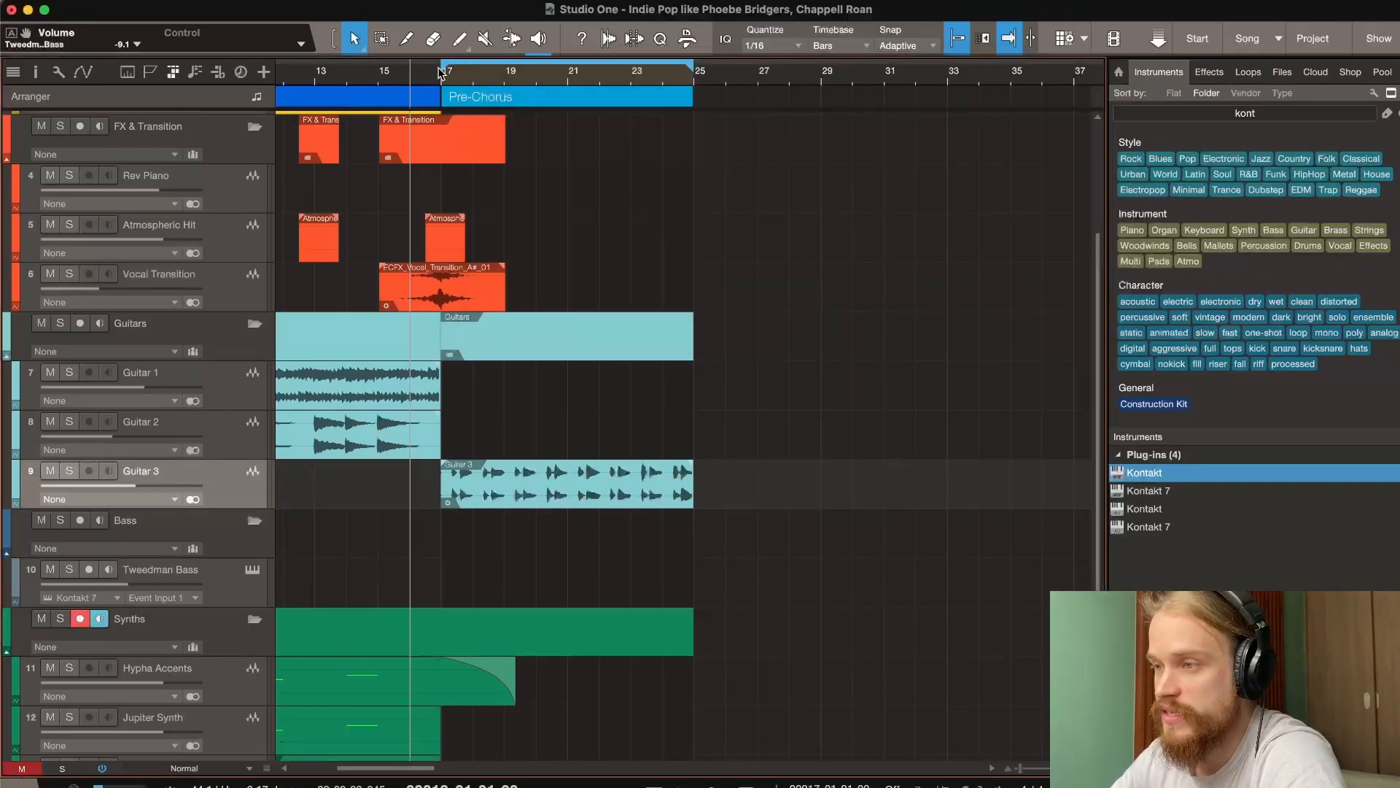
Audition the Guitar 3 clip on its own from the start of the Pre-Chorus at bar 17.
click(440, 73)
scroll(443, 303, down, 1)
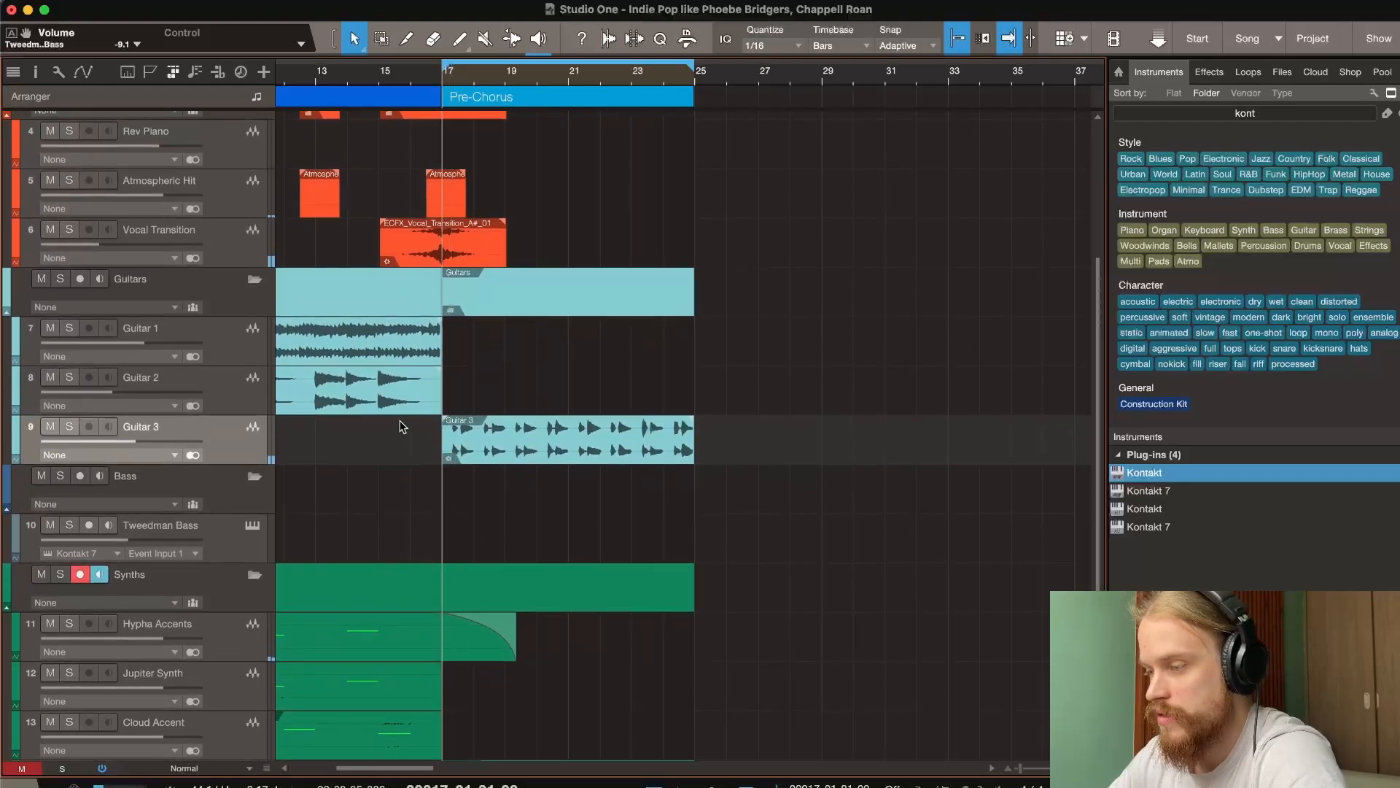
key(8)
click(450, 447)
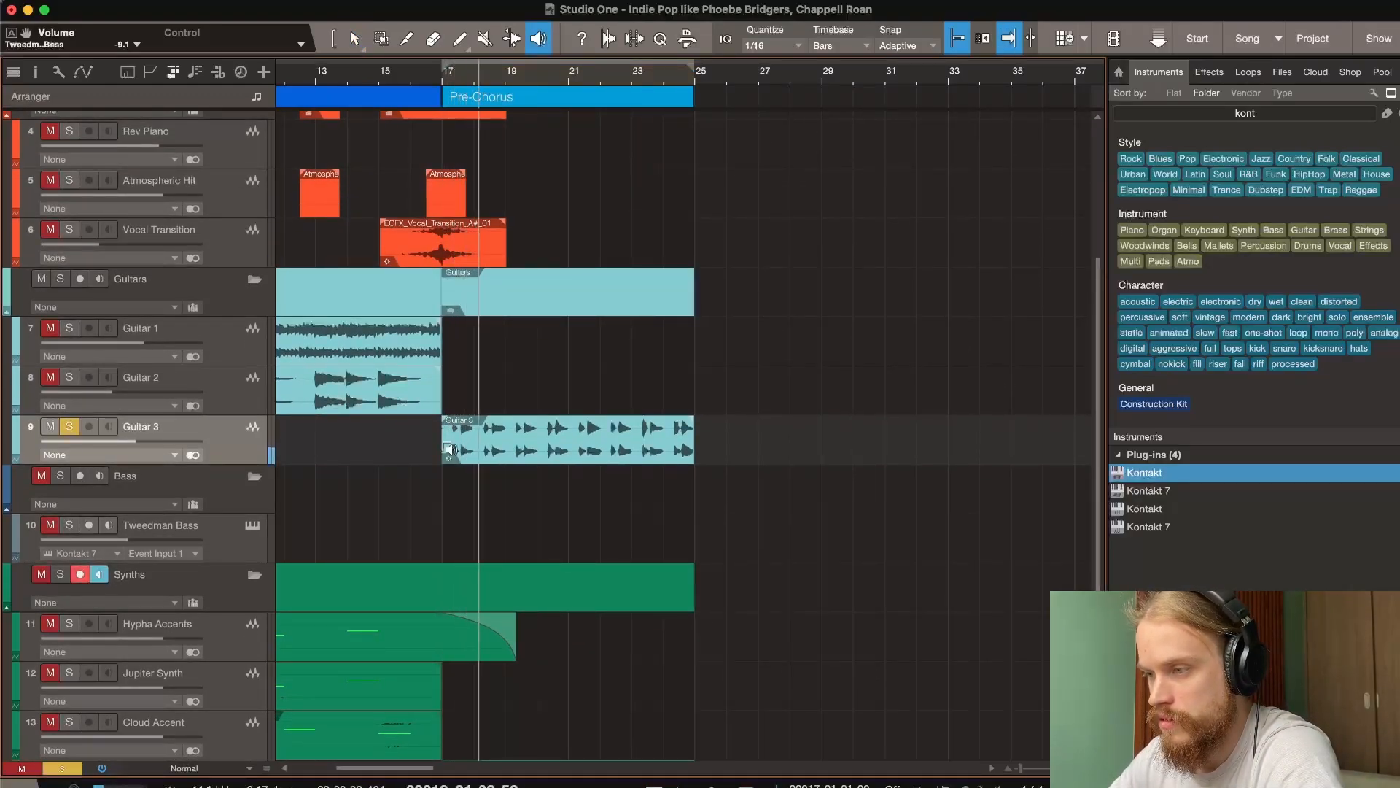
Open the Composition Pad track's Serum instrument, review its patch settings, and close the window.
scroll(452, 449, down, 4)
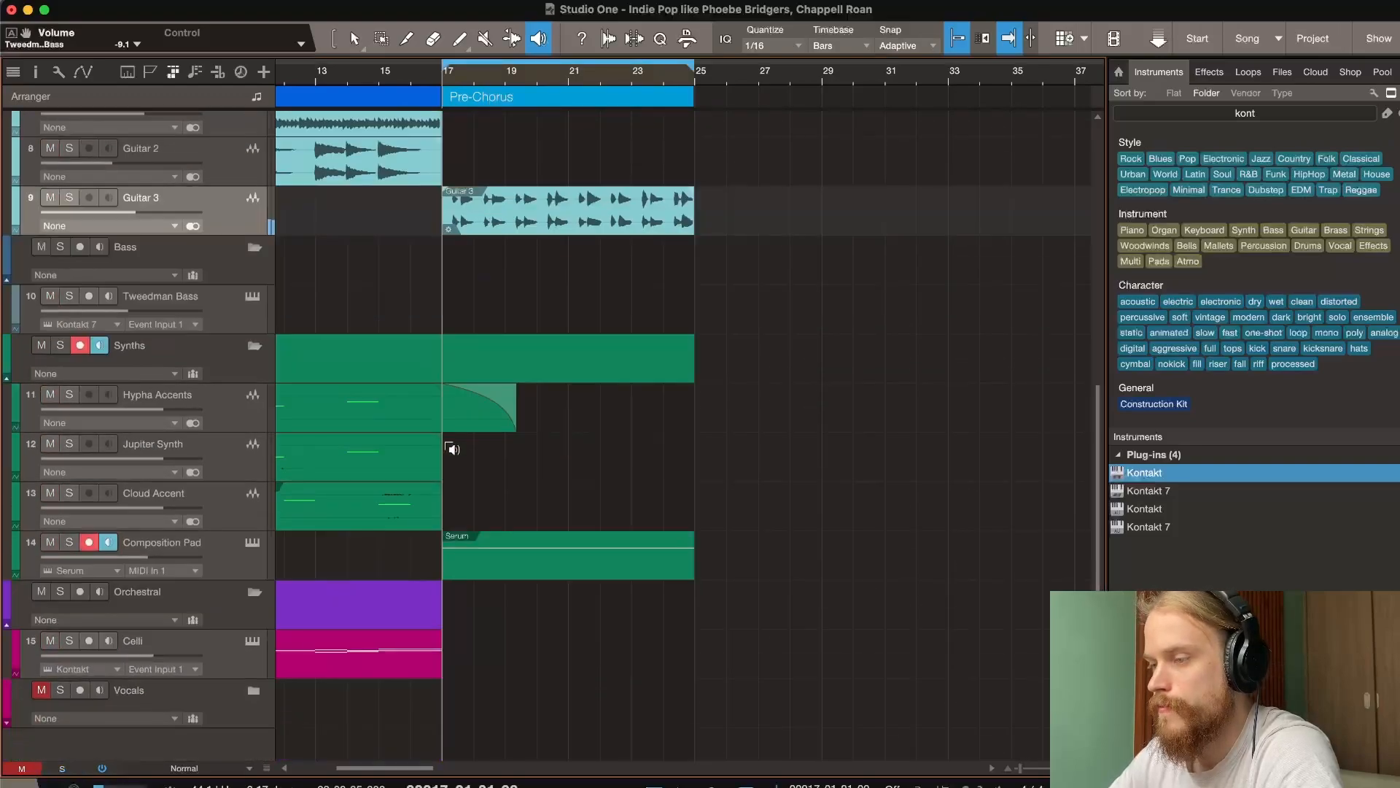
click(240, 559)
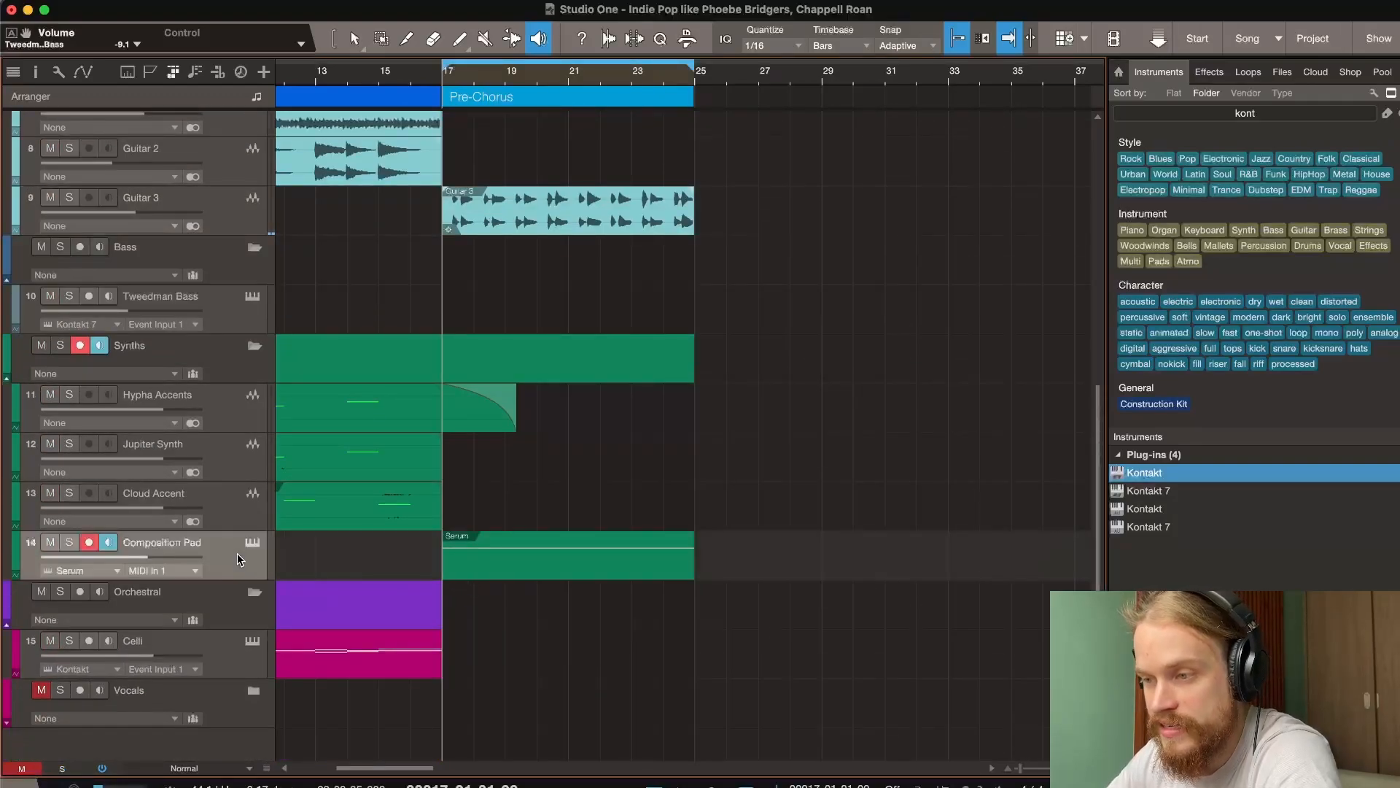
click(252, 544)
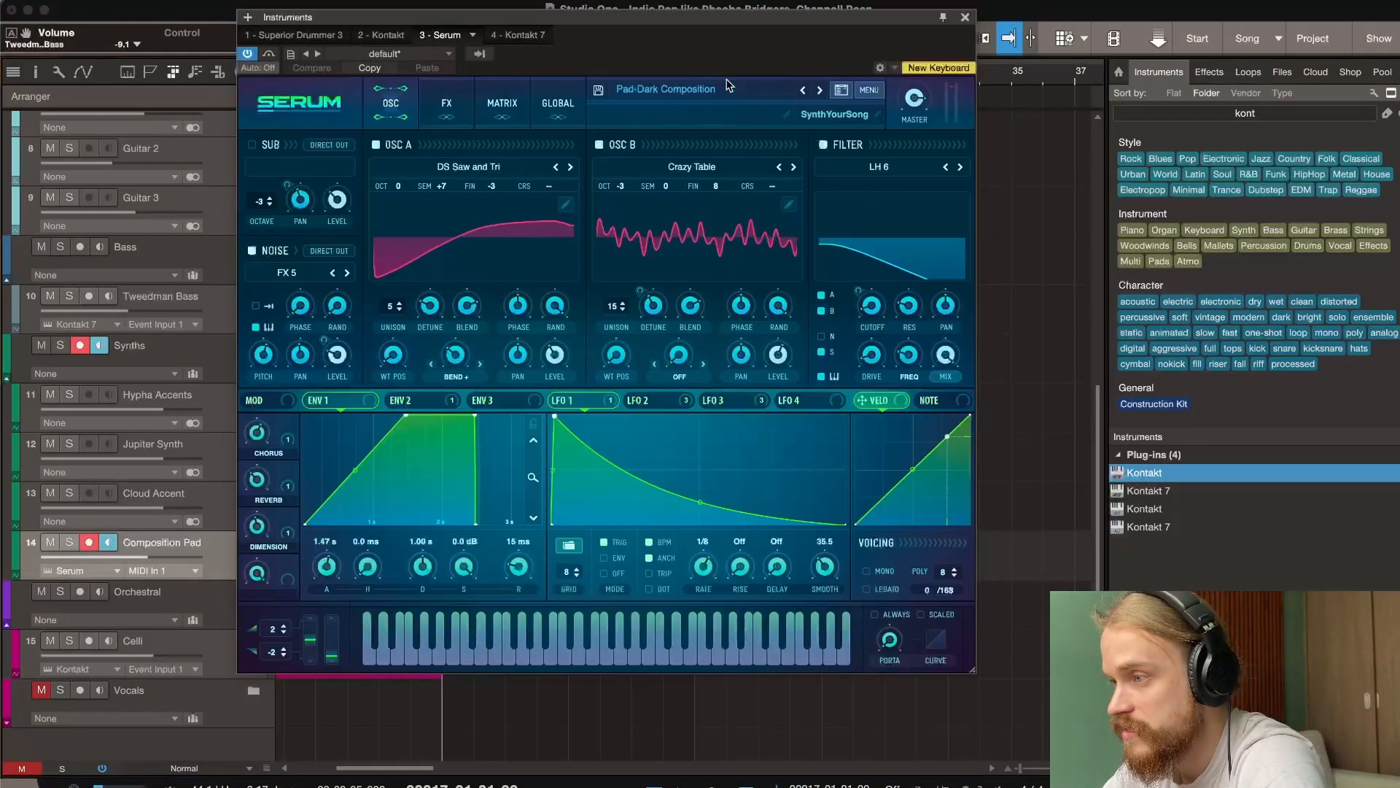
drag(734, 27, 796, 80)
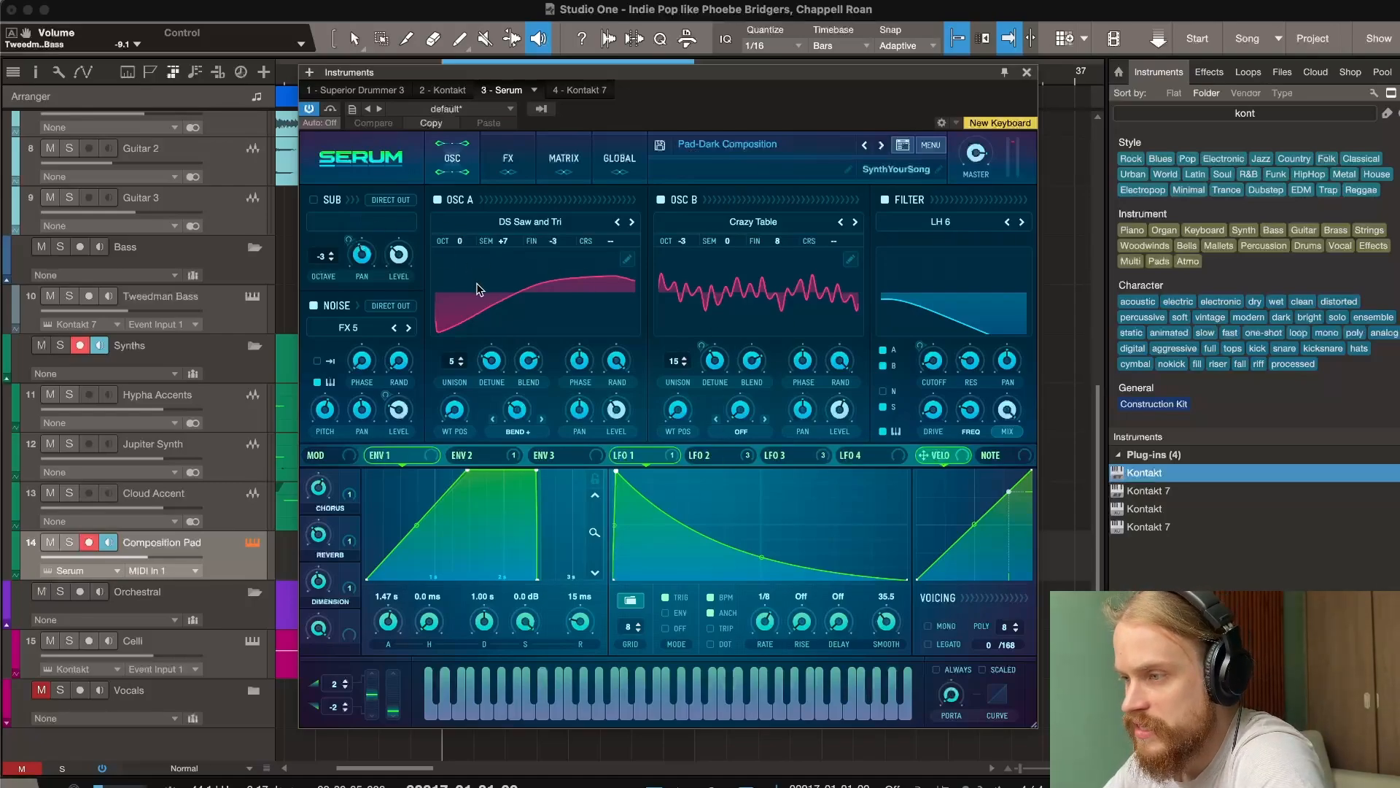
click(1026, 73)
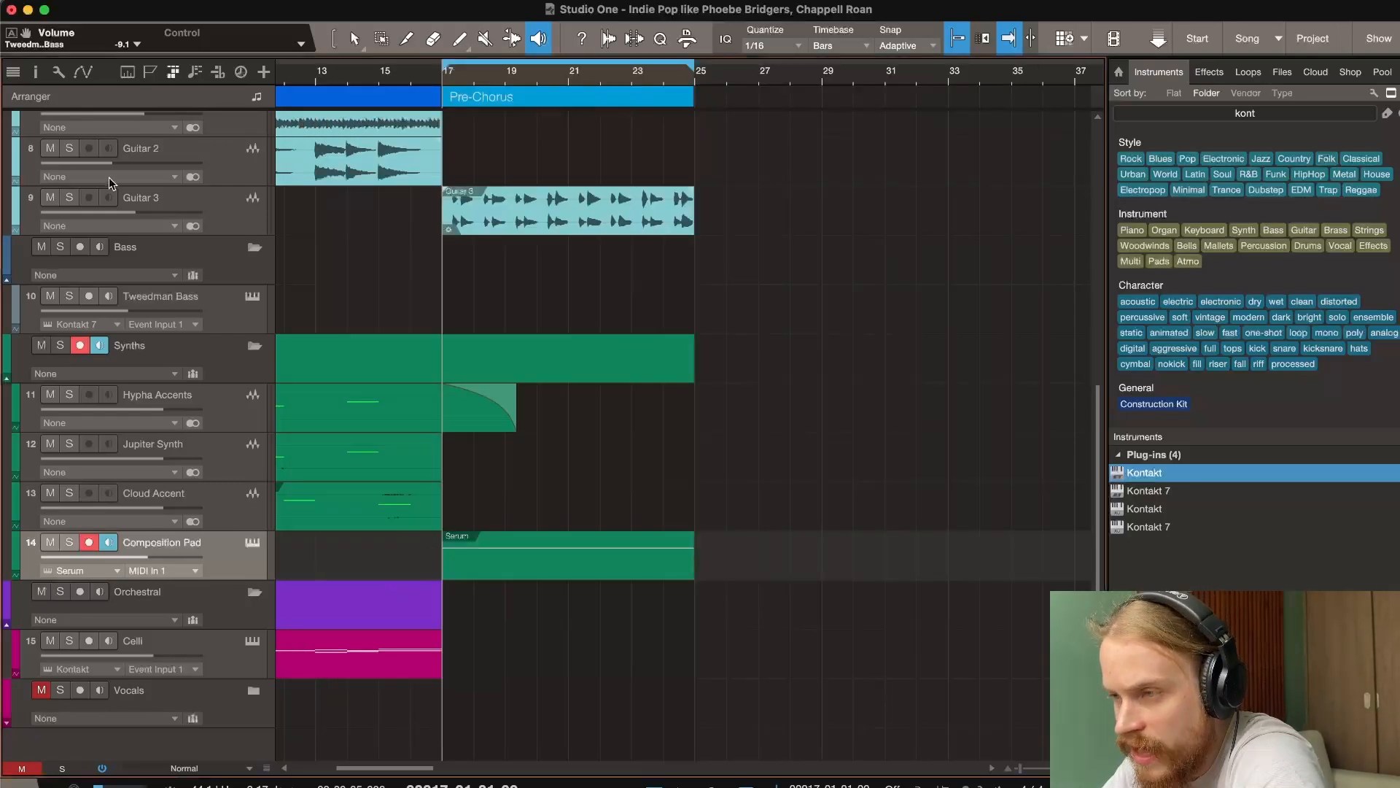
Show the Composition Pad's HC-Frequency automation in an enlarged lane and audition the pad on its own from bar 17.
click(85, 72)
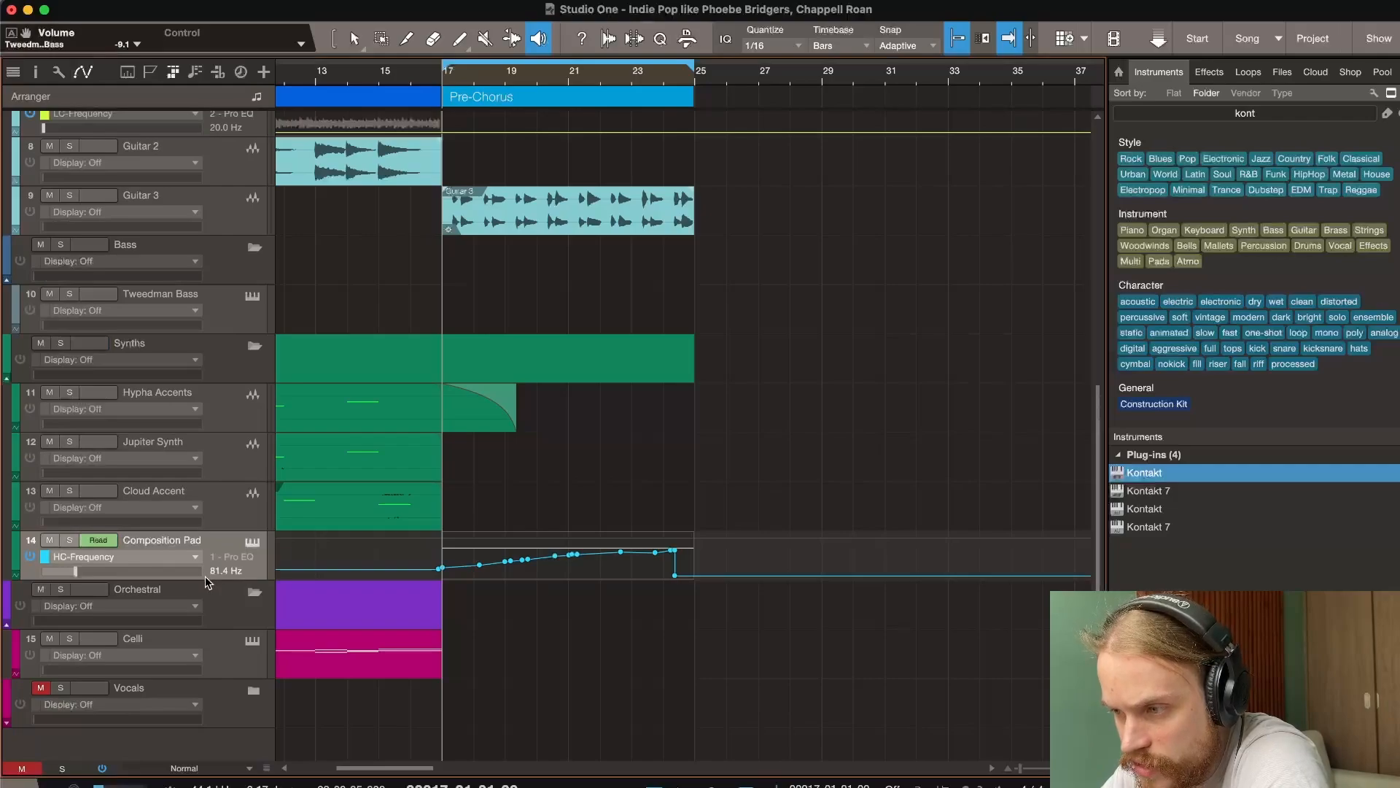
drag(205, 580, 205, 659)
scroll(500, 619, up, 3)
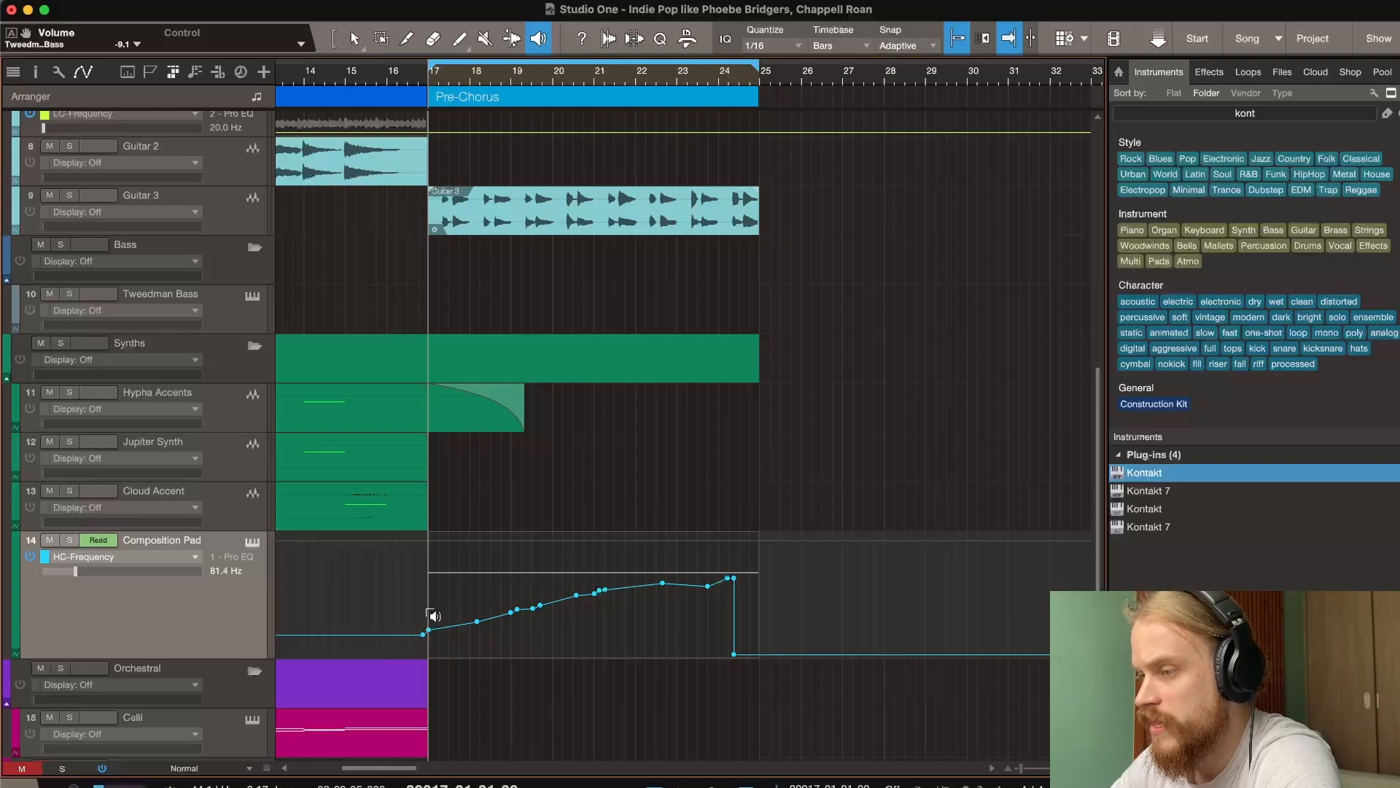
key(s)
key(space)
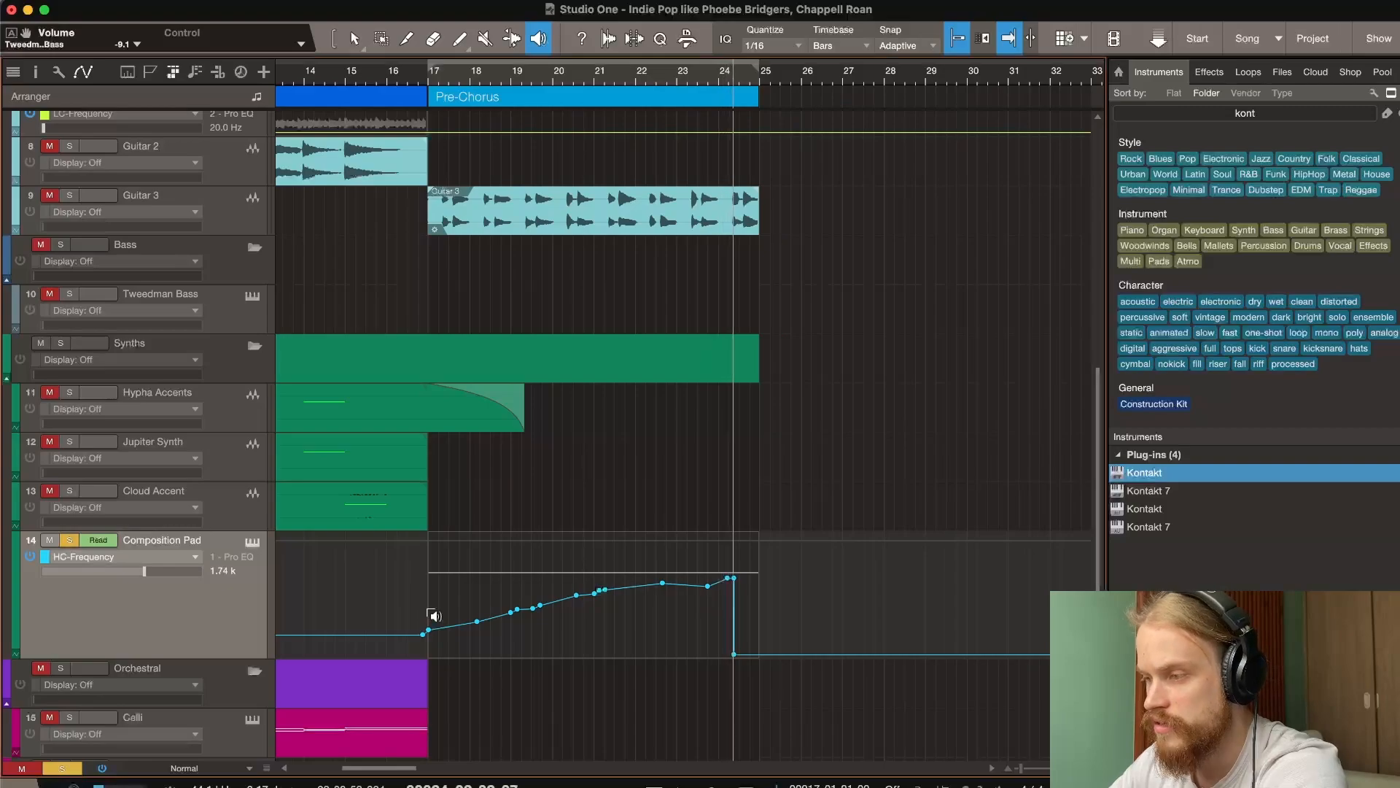
click(428, 610)
Hide the track automation and briefly play the Pre-Chorus from bar 17.
scroll(440, 249, up, 5)
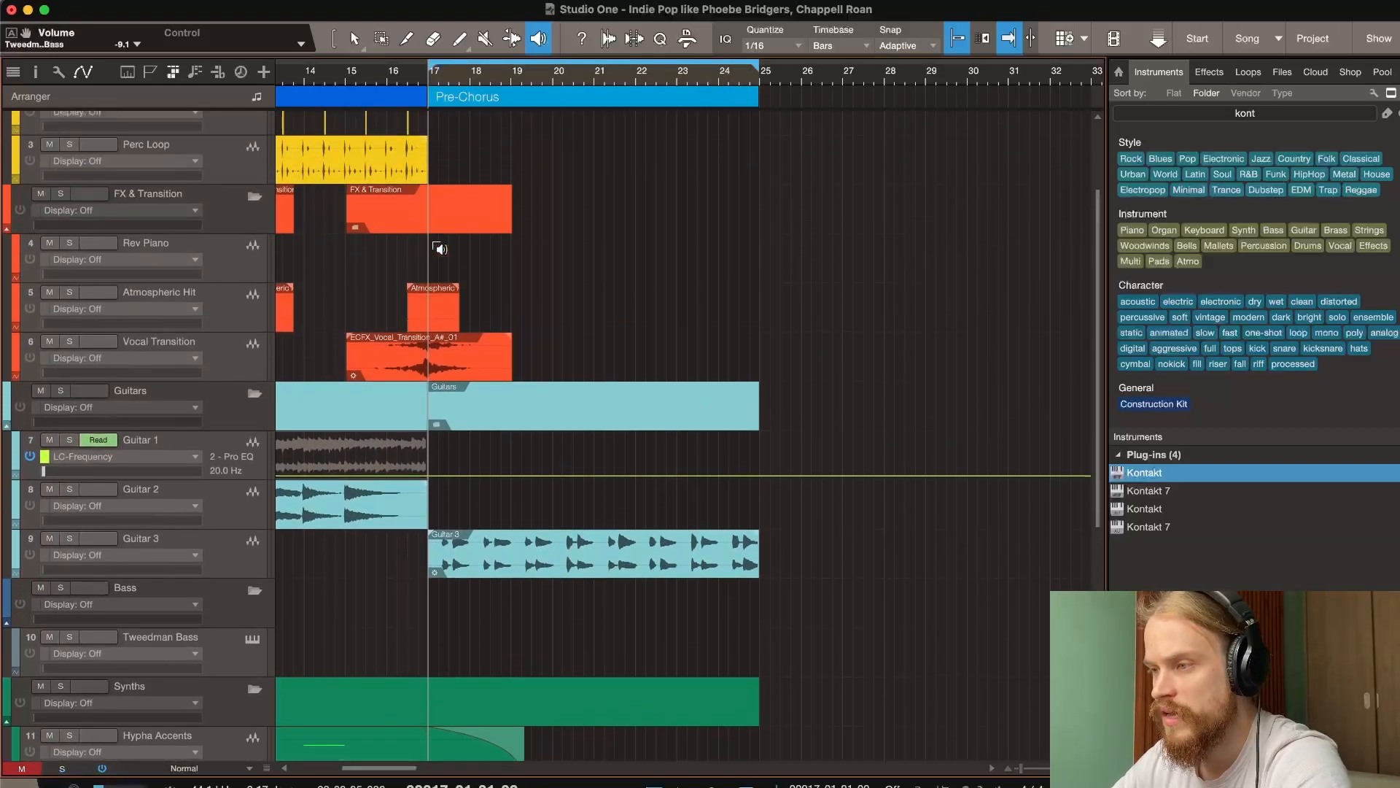
scroll(440, 249, down, 3)
scroll(440, 248, up, 2)
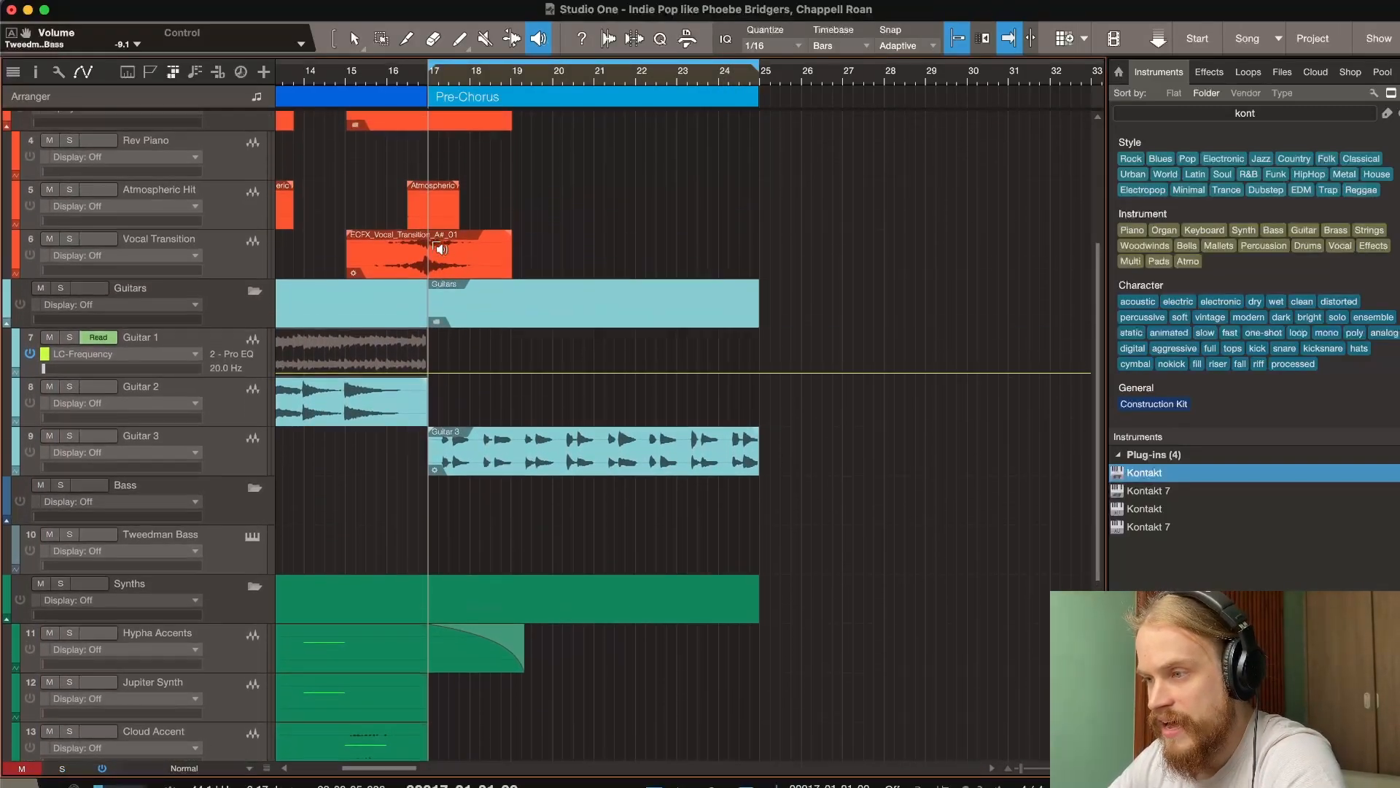
scroll(440, 249, up, 1)
scroll(440, 249, down, 7)
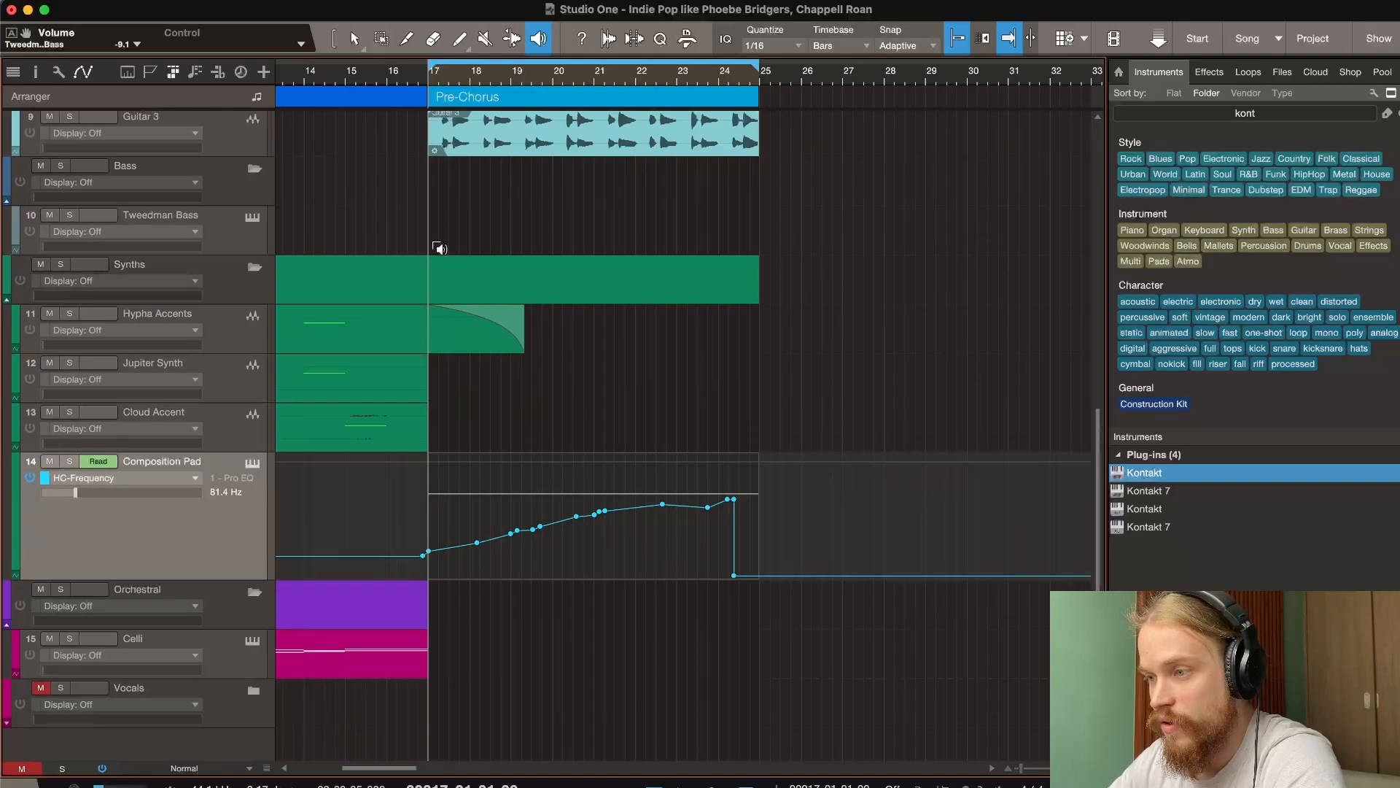
click(84, 71)
scroll(521, 340, up, 3)
scroll(521, 340, down, 4)
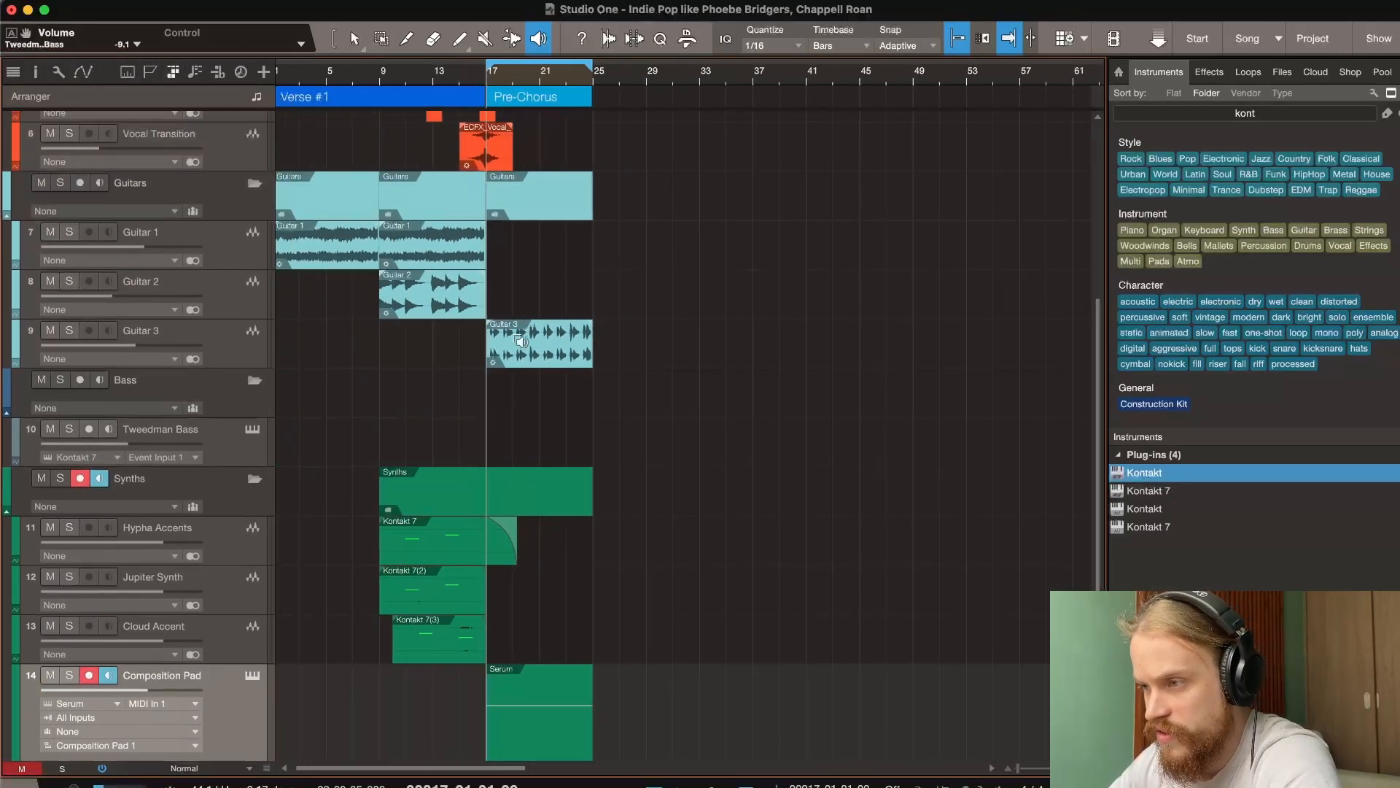
scroll(520, 341, down, 1)
key(space)
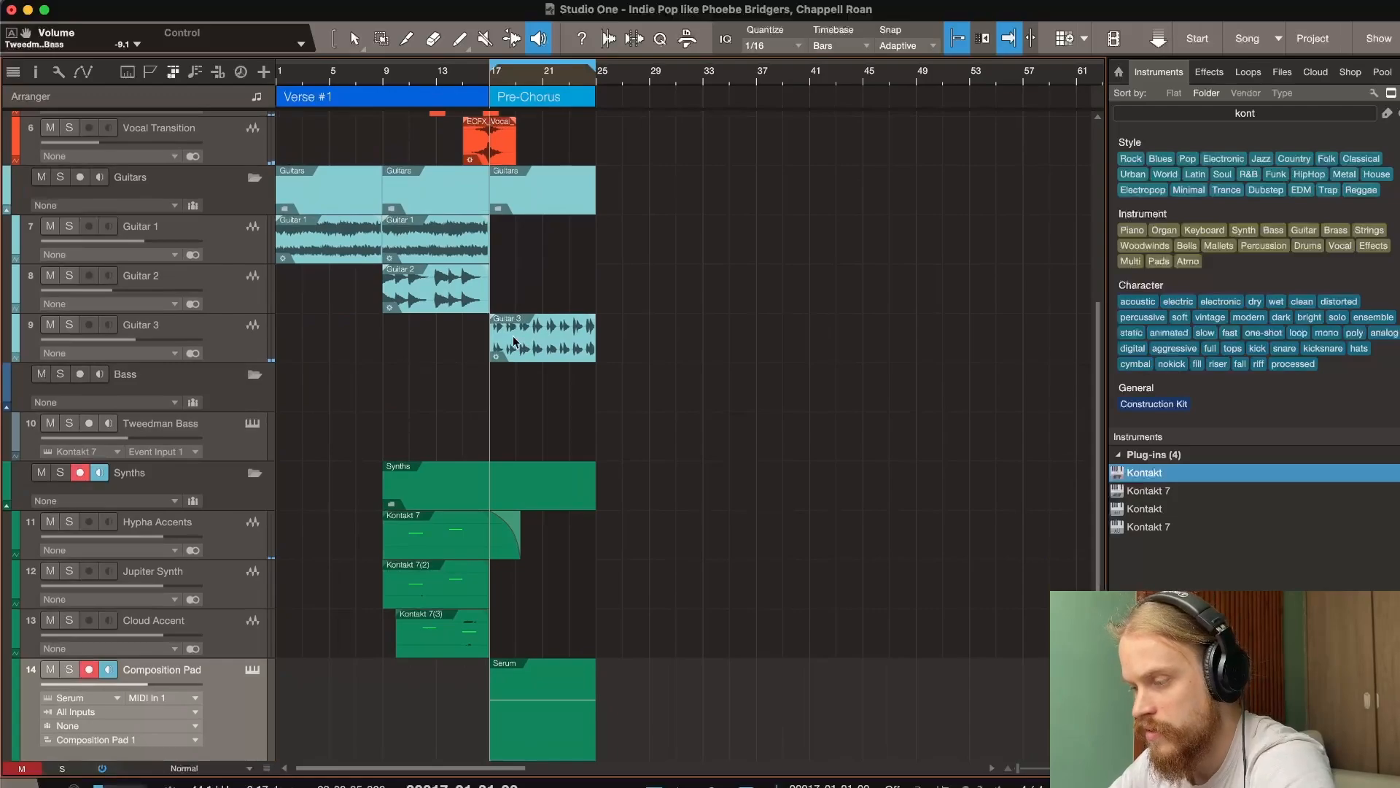
Undo the removal of the Kontakt 7 track and move its Tweedman Bass clip onto the Tweedman Bass track at bar 17.
key(super+z)
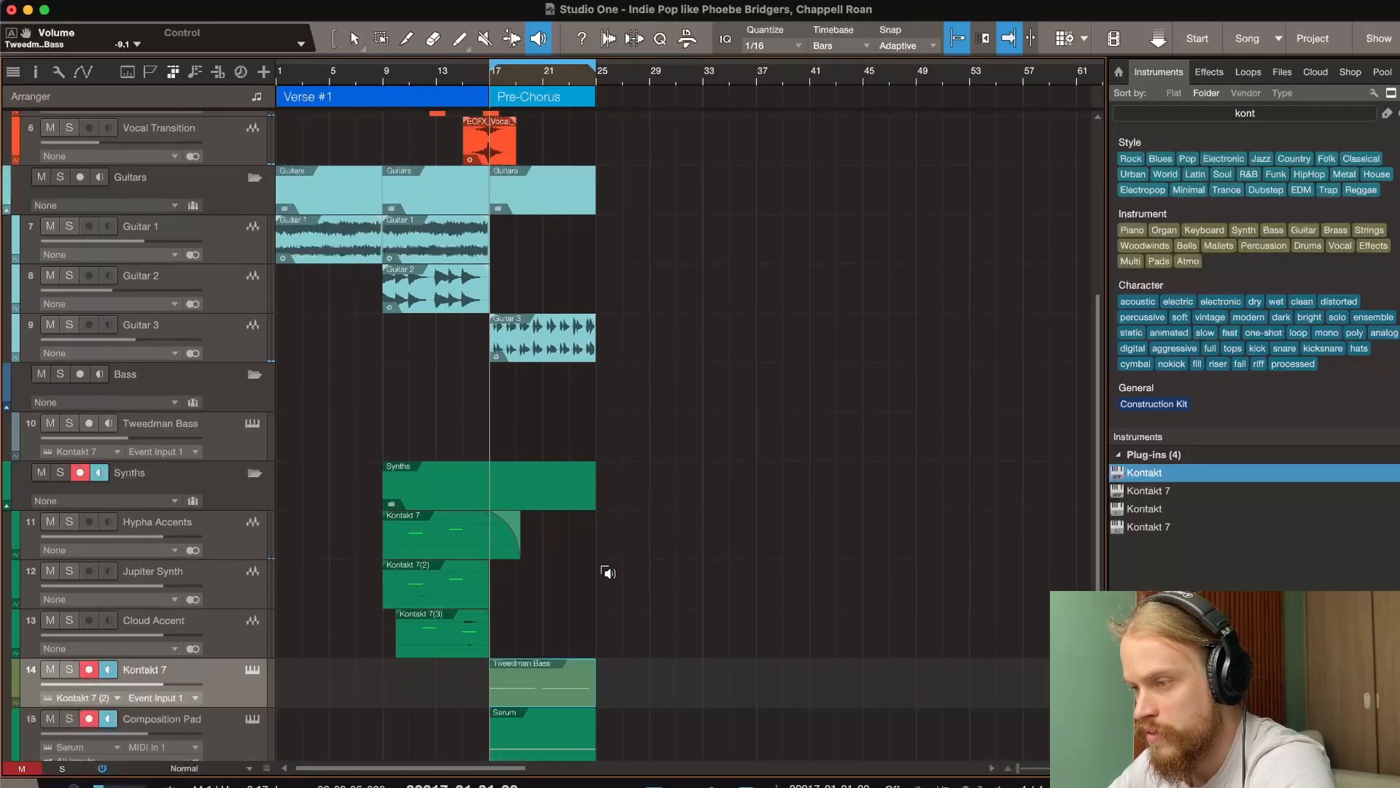
key(1)
drag(503, 689, 526, 441)
key(super+Tab)
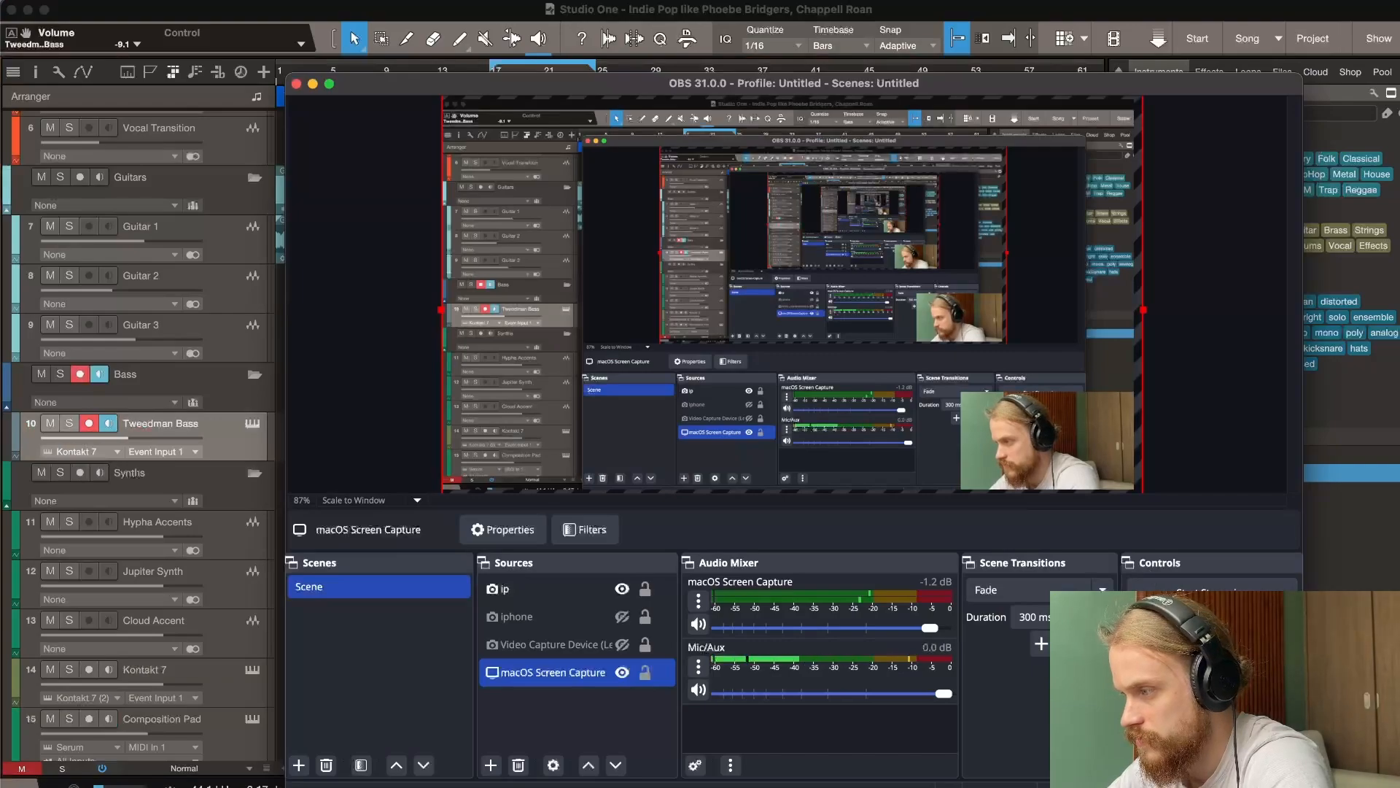
key(super+Tab)
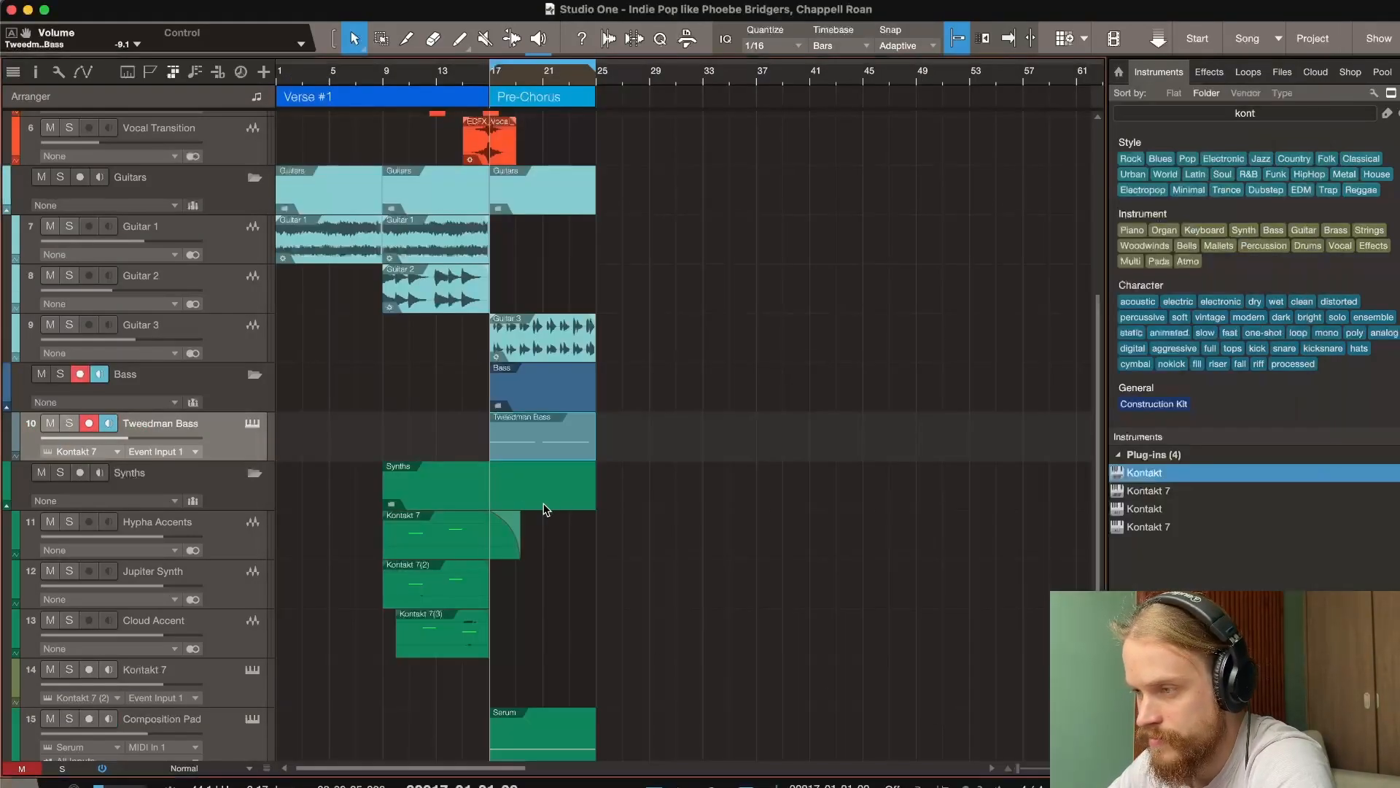
Open the Tweedman Bass track's Kontakt instrument, review its bass patch and preset, and close the window.
scroll(510, 494, up, 3)
scroll(492, 414, up, 3)
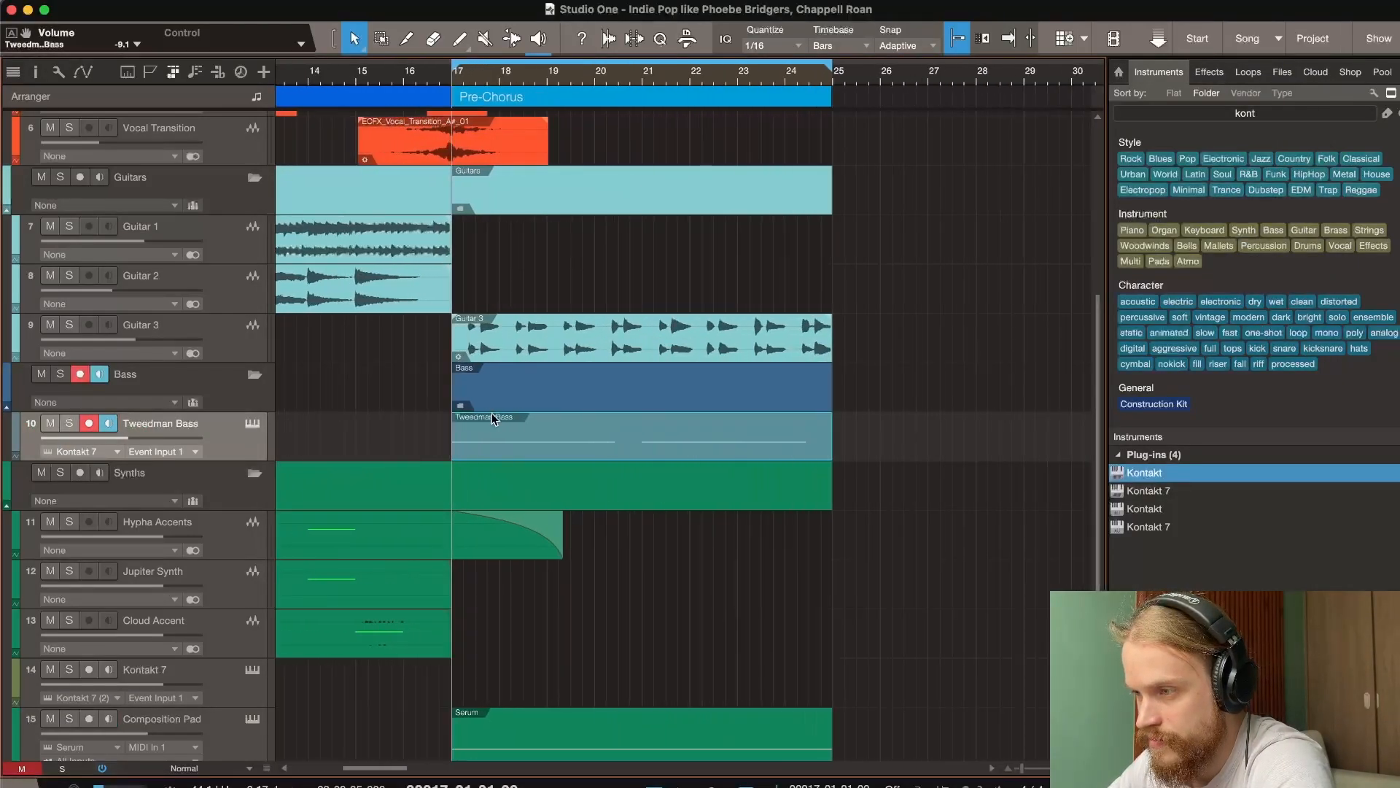
scroll(492, 414, down, 5)
scroll(492, 414, up, 4)
scroll(493, 414, up, 3)
scroll(499, 415, down, 2)
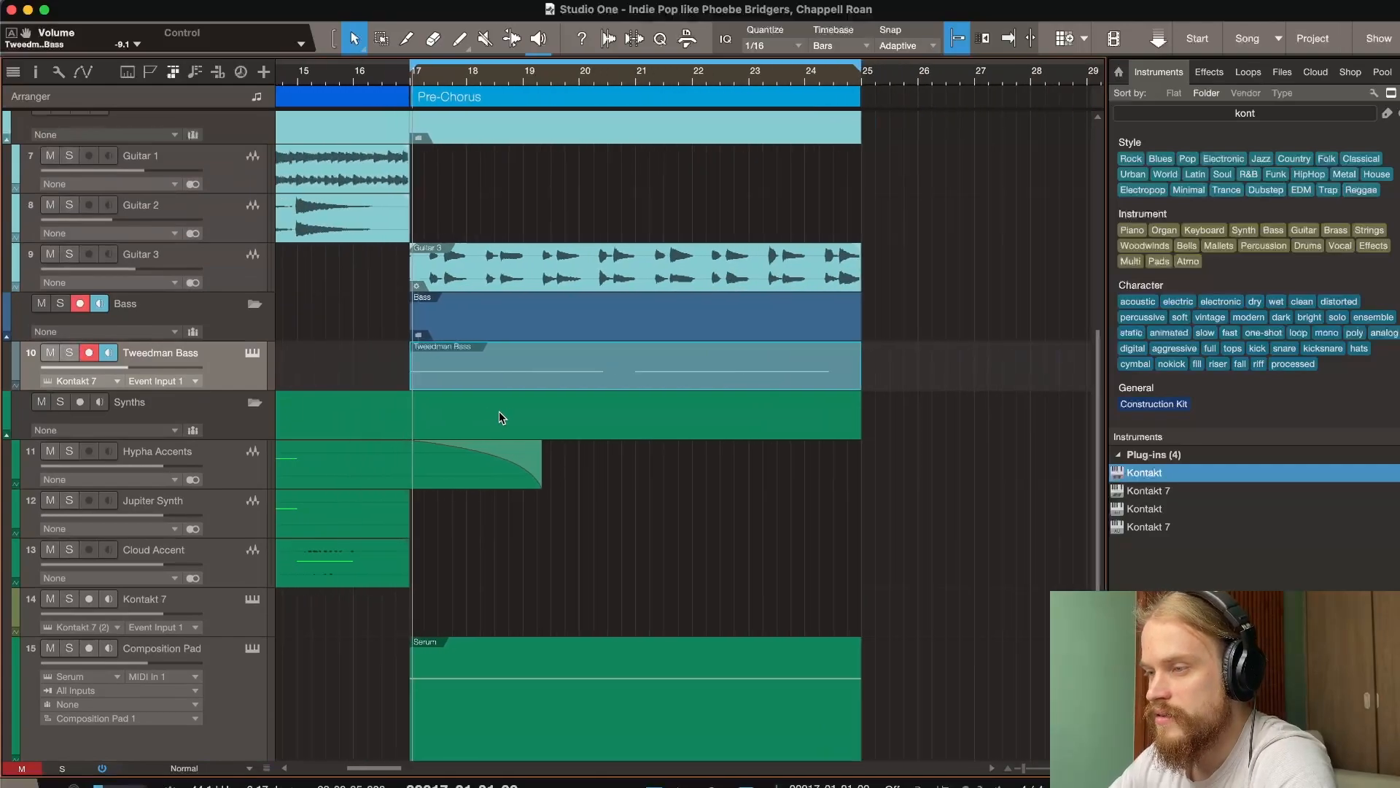
scroll(460, 352, down, 2)
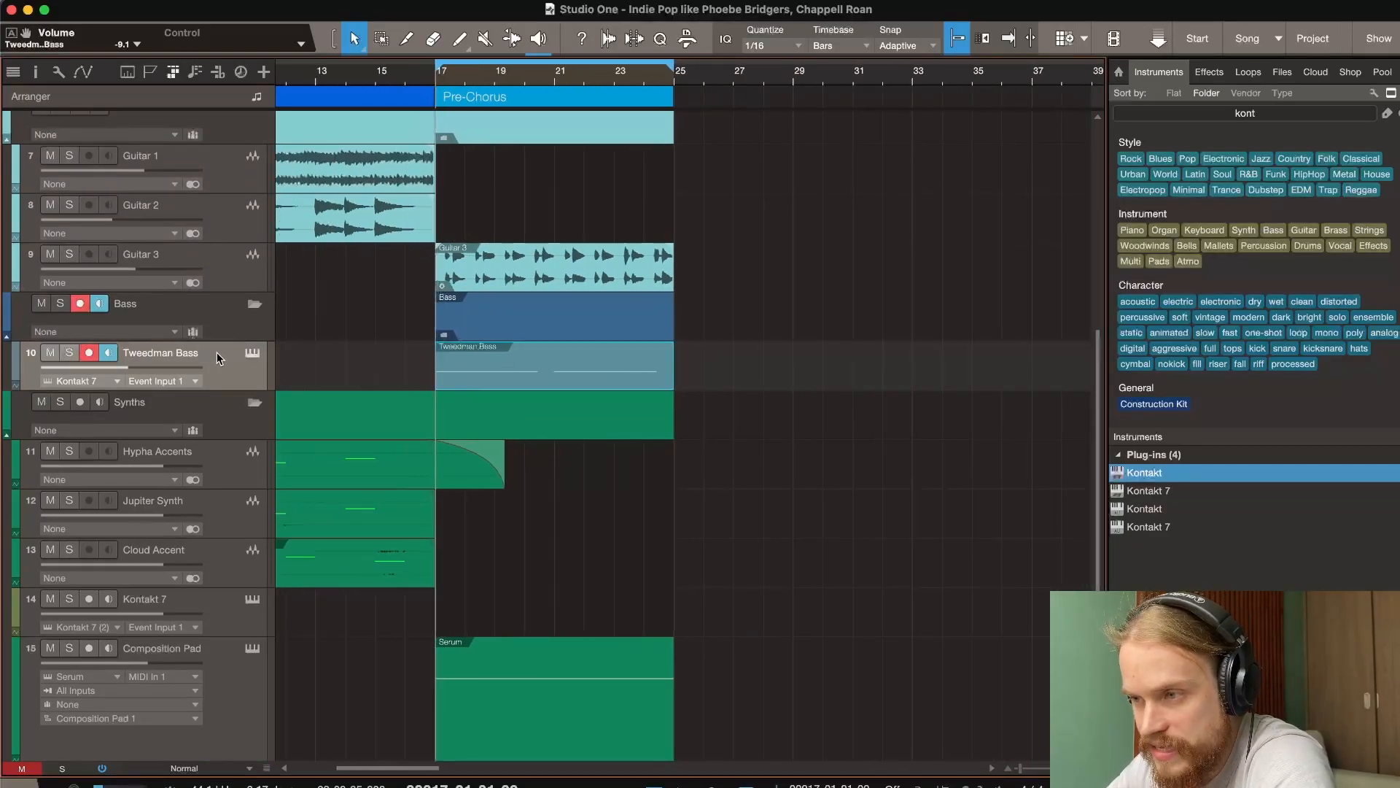
click(252, 352)
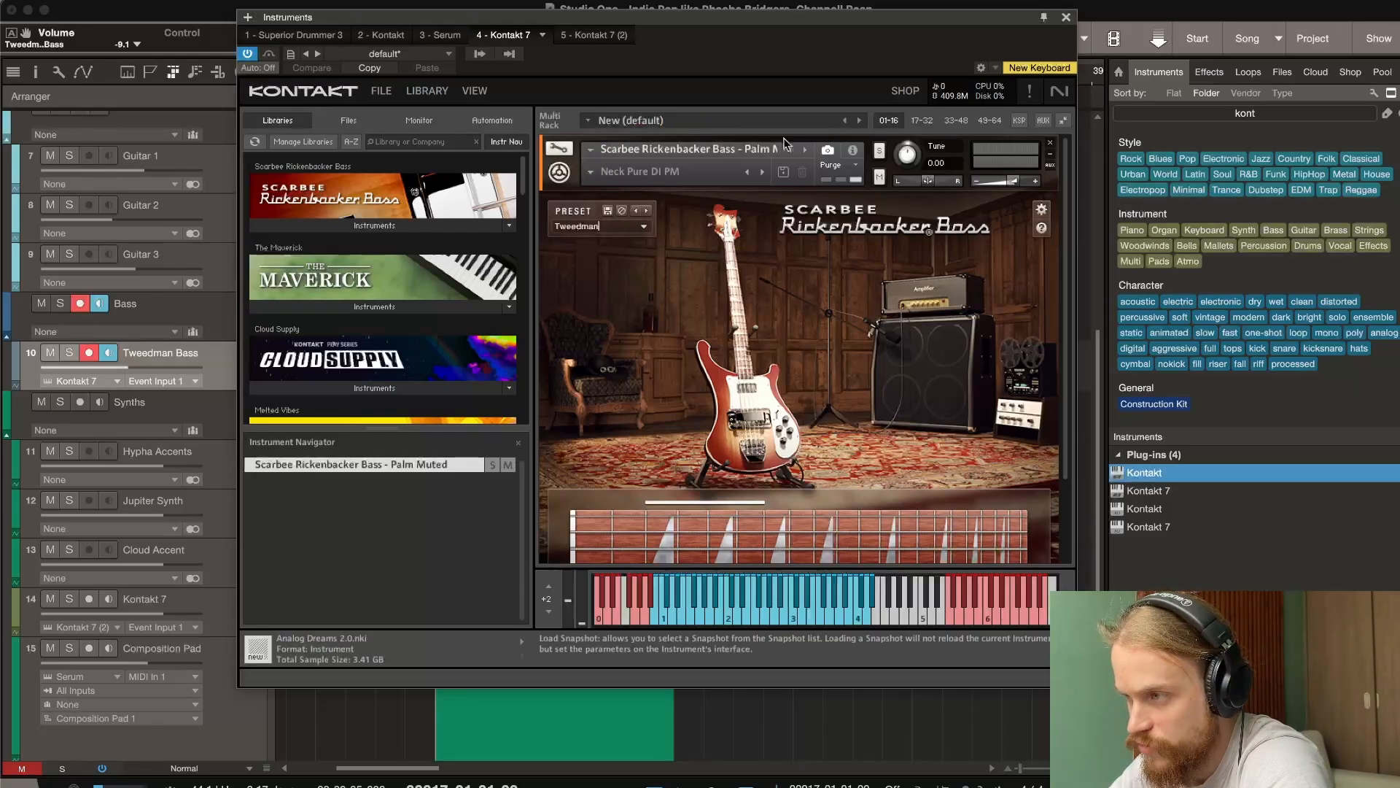
click(1066, 19)
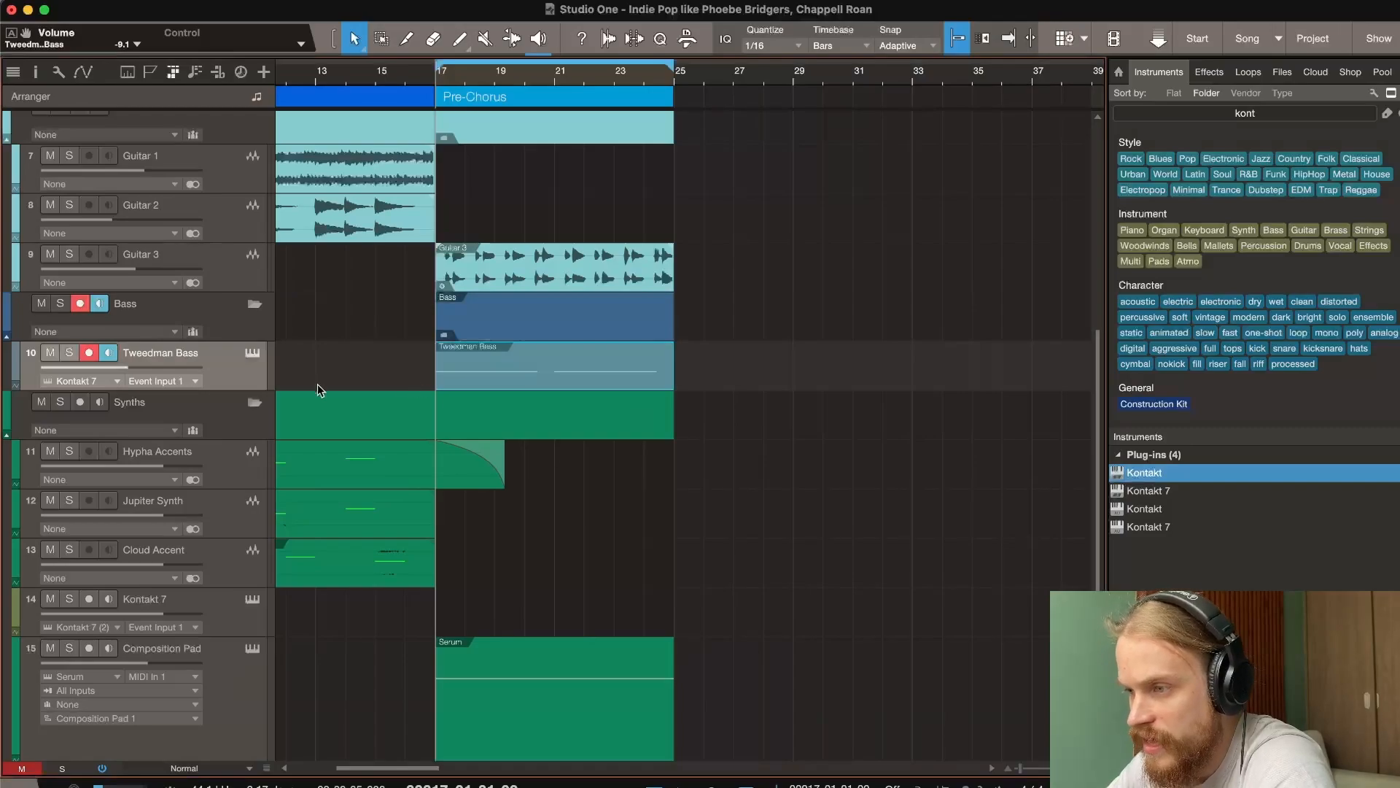
Check the Tweedman Bass channel in the mixer, inspect the bass note at bar 17 in the note editor, and close the editor.
key(F3)
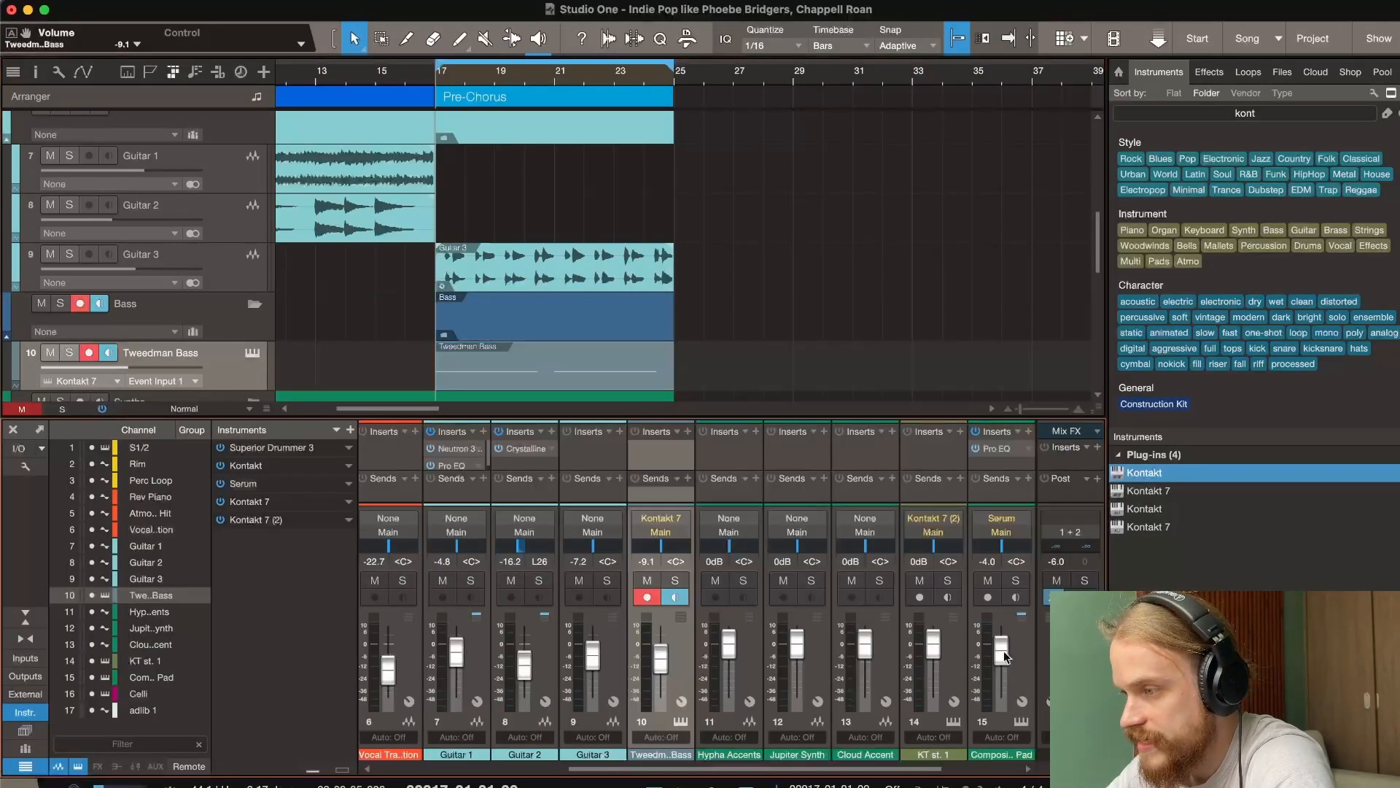
key(F2)
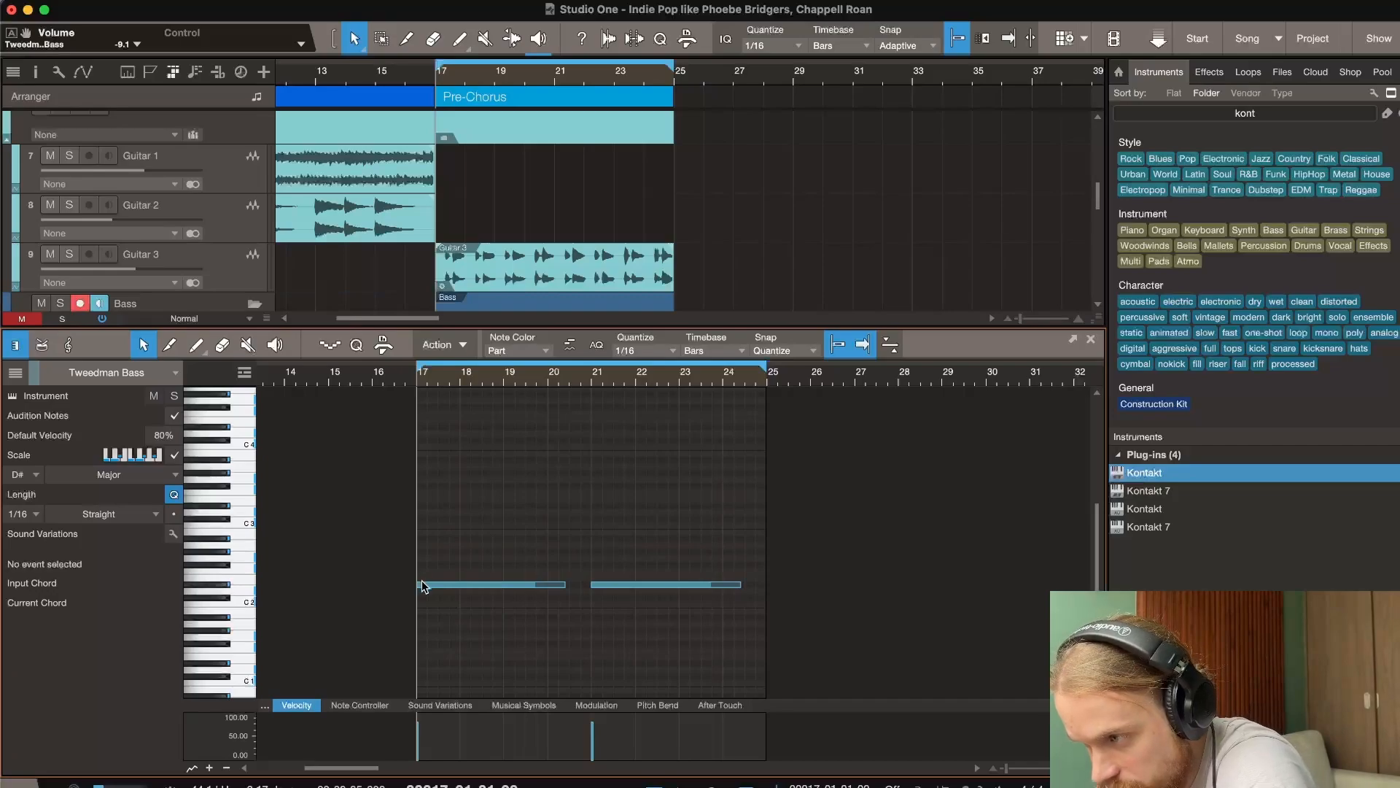
mouse_move(424, 585)
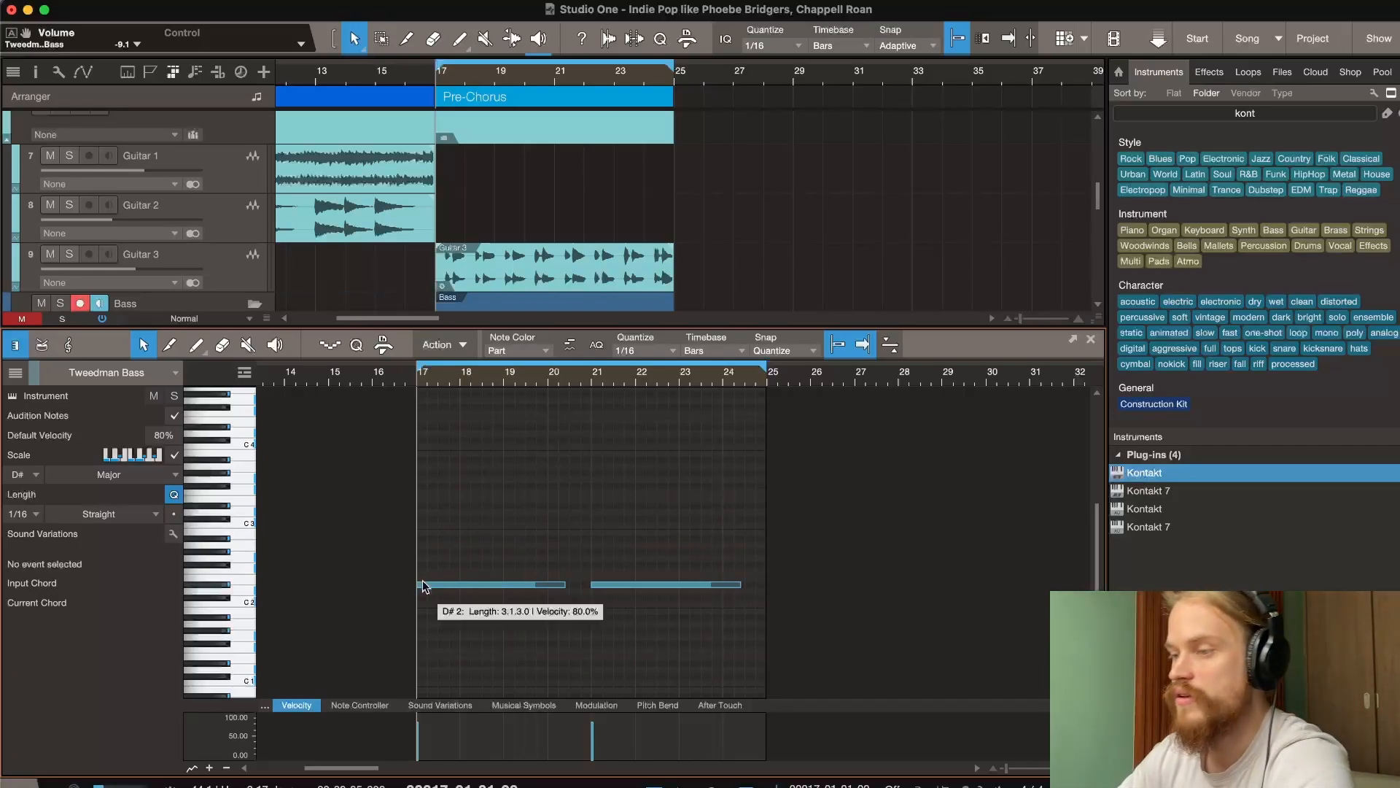
key(F2)
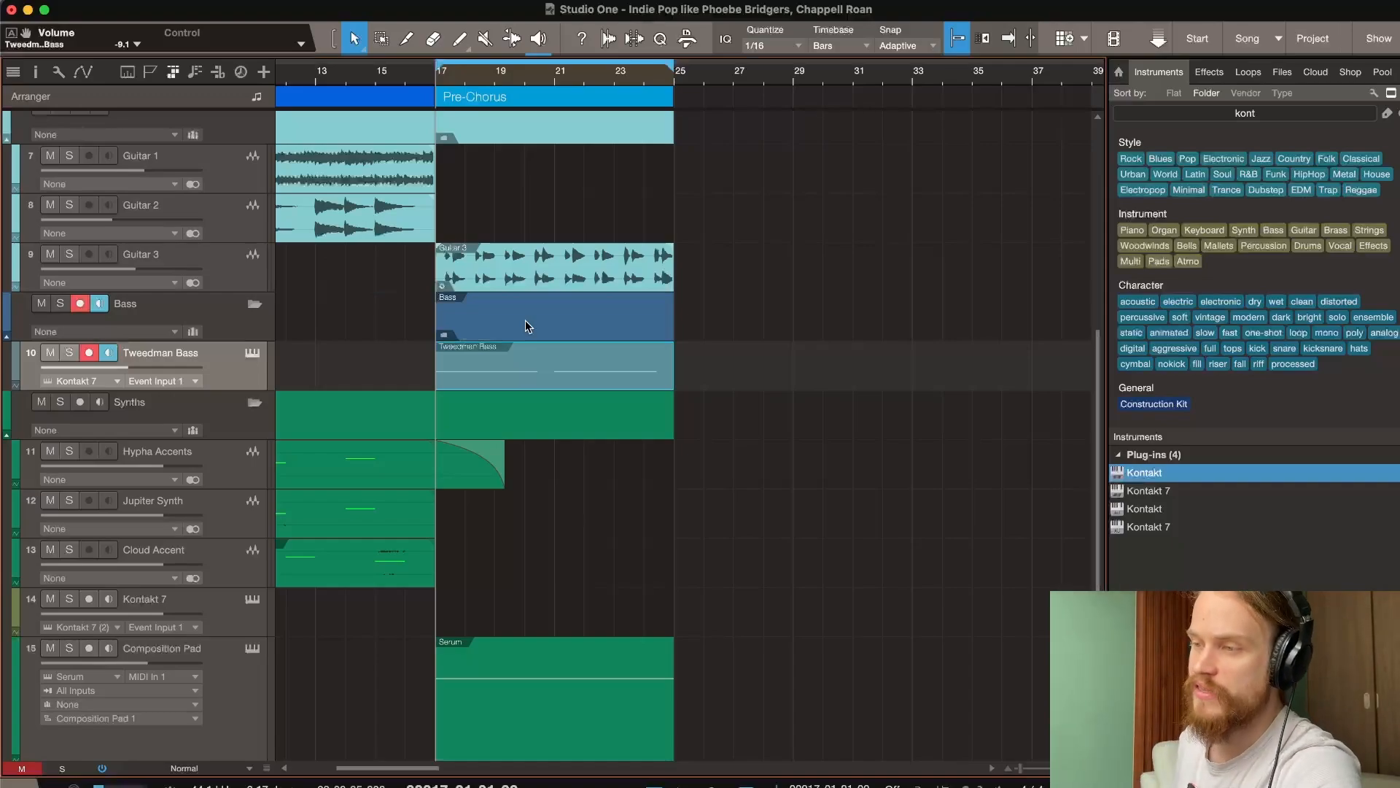
Play the Pre-Chorus from bar 17 with the Tweedman Bass part.
key(space)
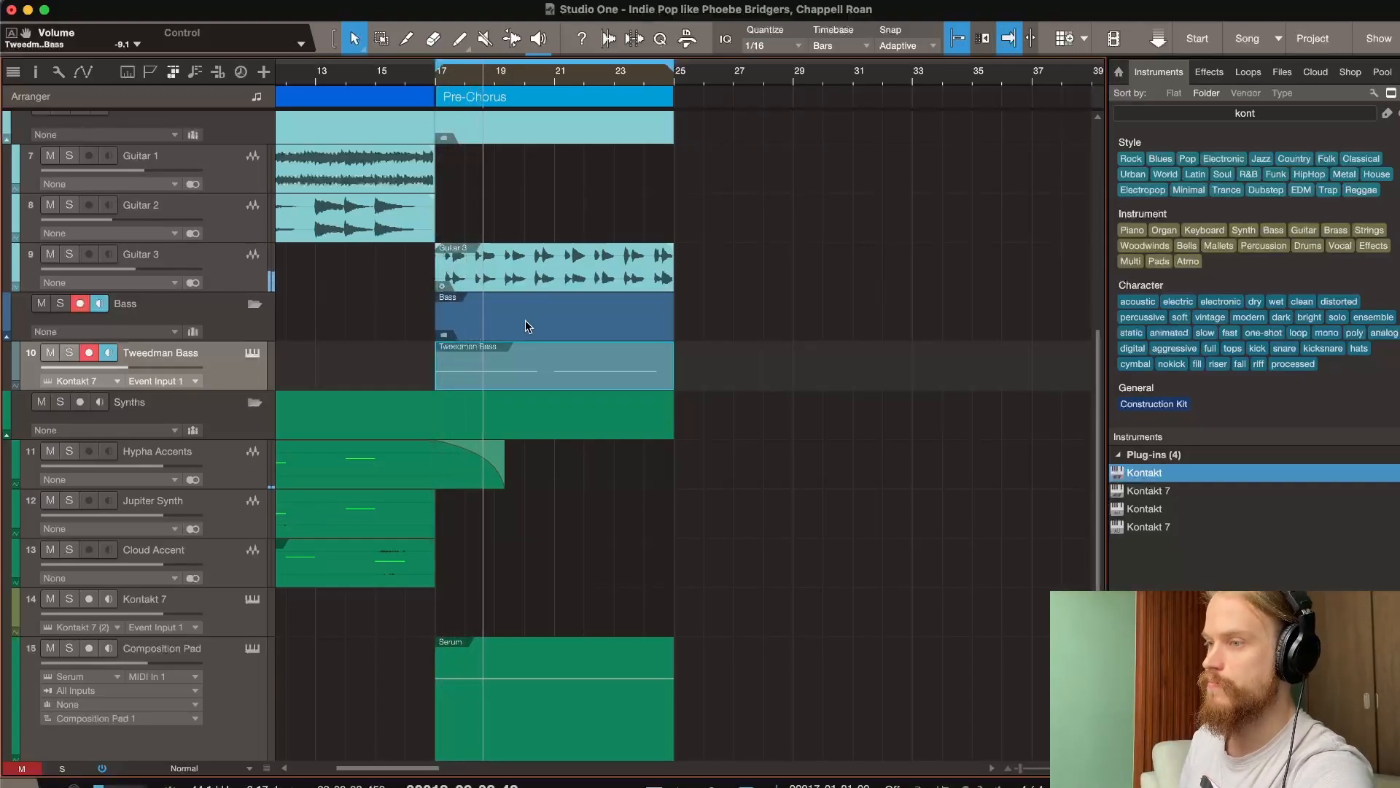
scroll(525, 321, down, 3)
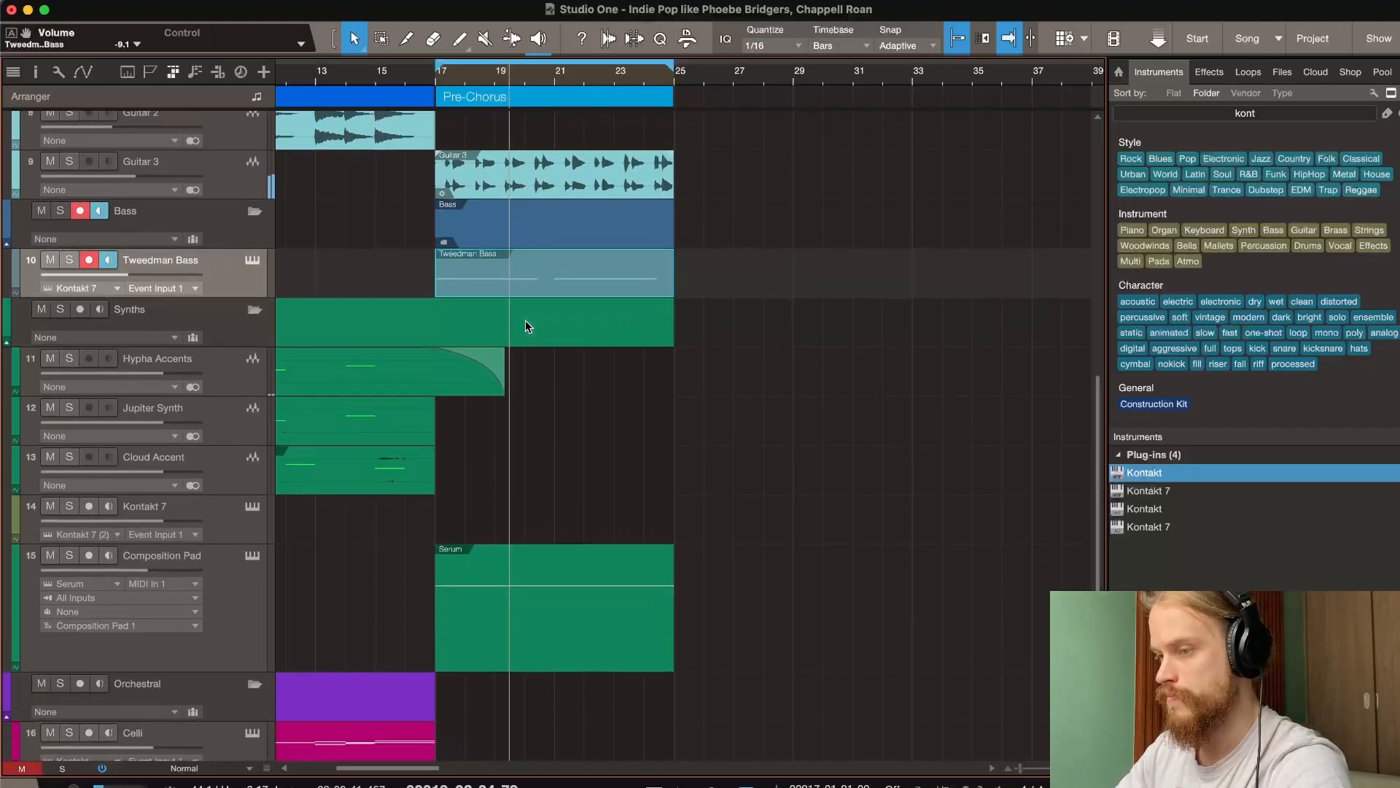
key(space)
Look over the Chorus section's tracks from the drums and transition effects down to the guitars, bass and synths.
drag(216, 639, 228, 576)
scroll(642, 464, up, 5)
scroll(642, 464, down, 2)
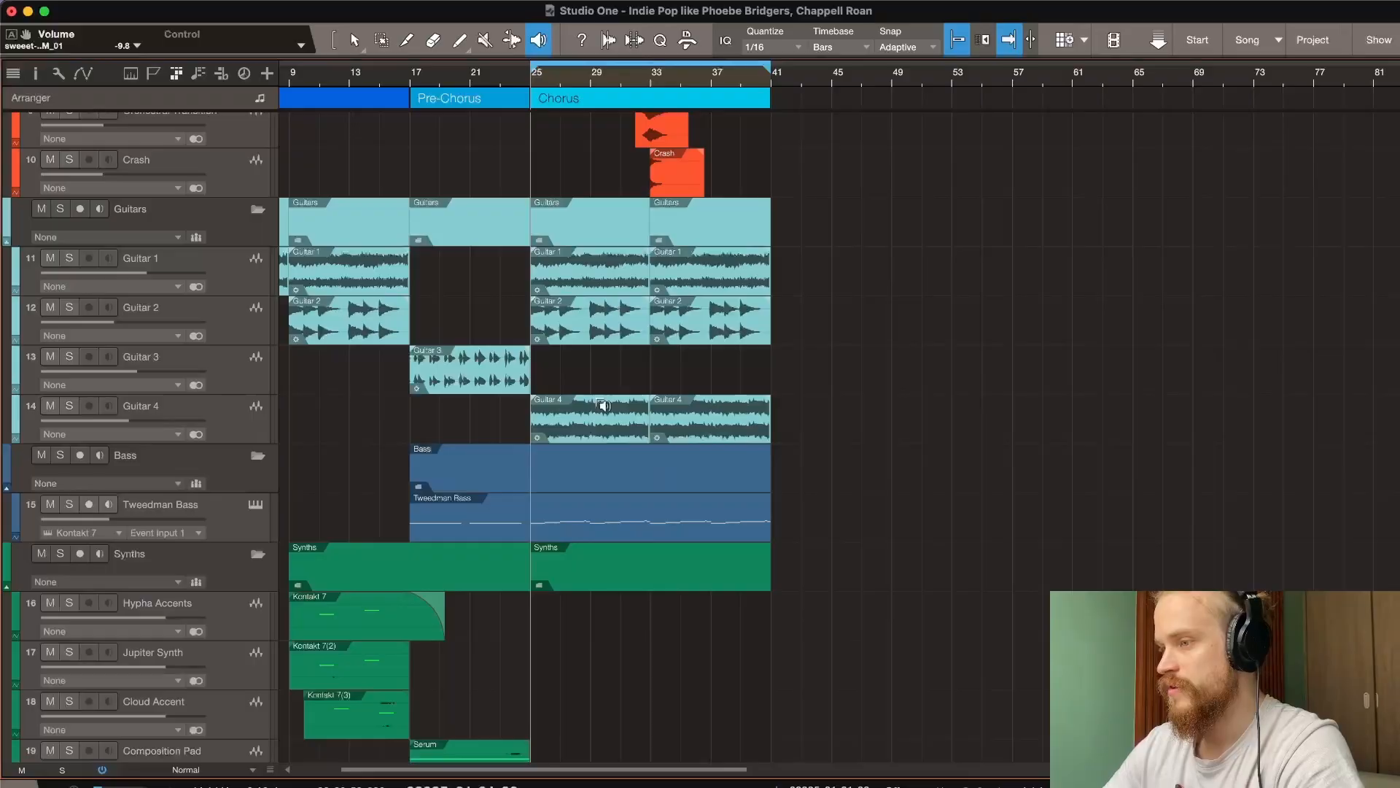
scroll(603, 405, down, 3)
scroll(603, 405, up, 5)
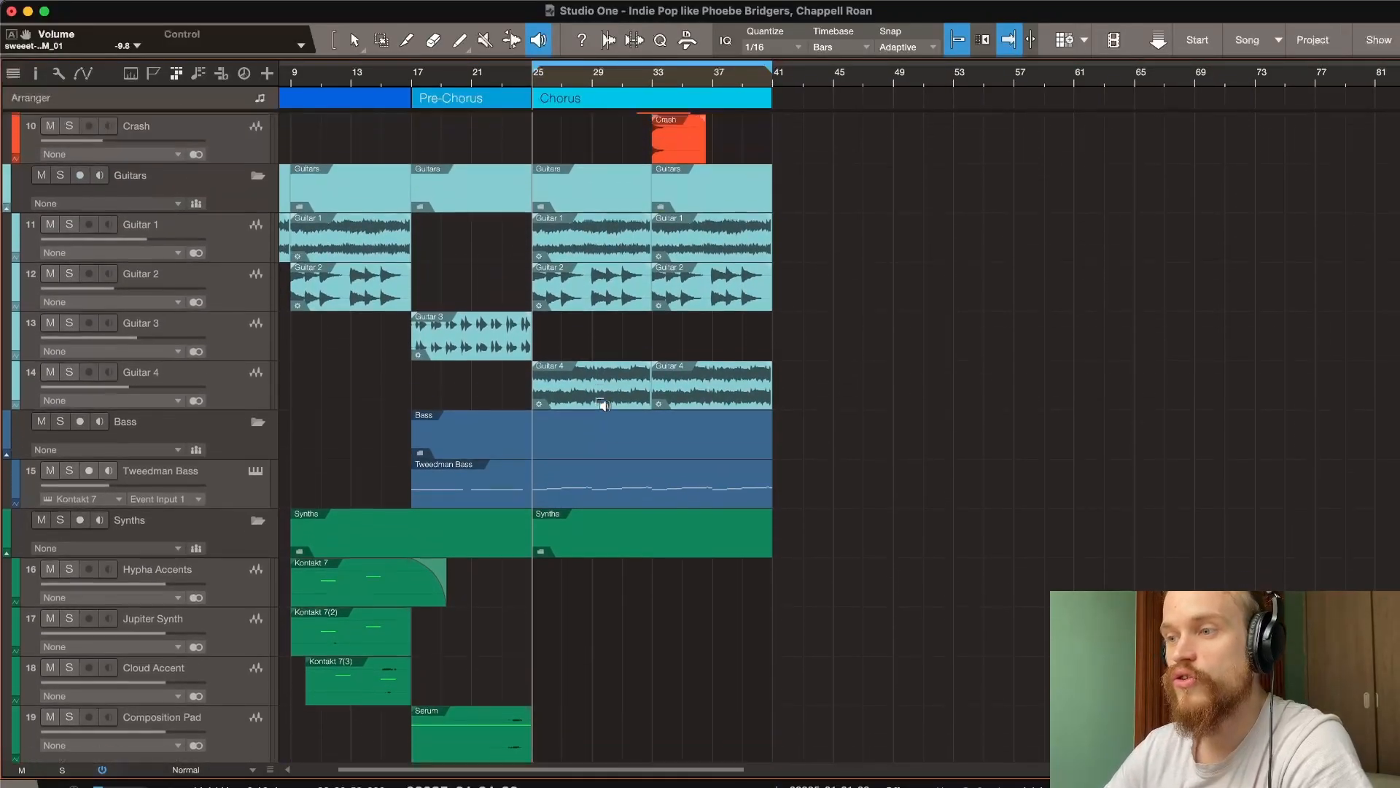
scroll(603, 406, up, 5)
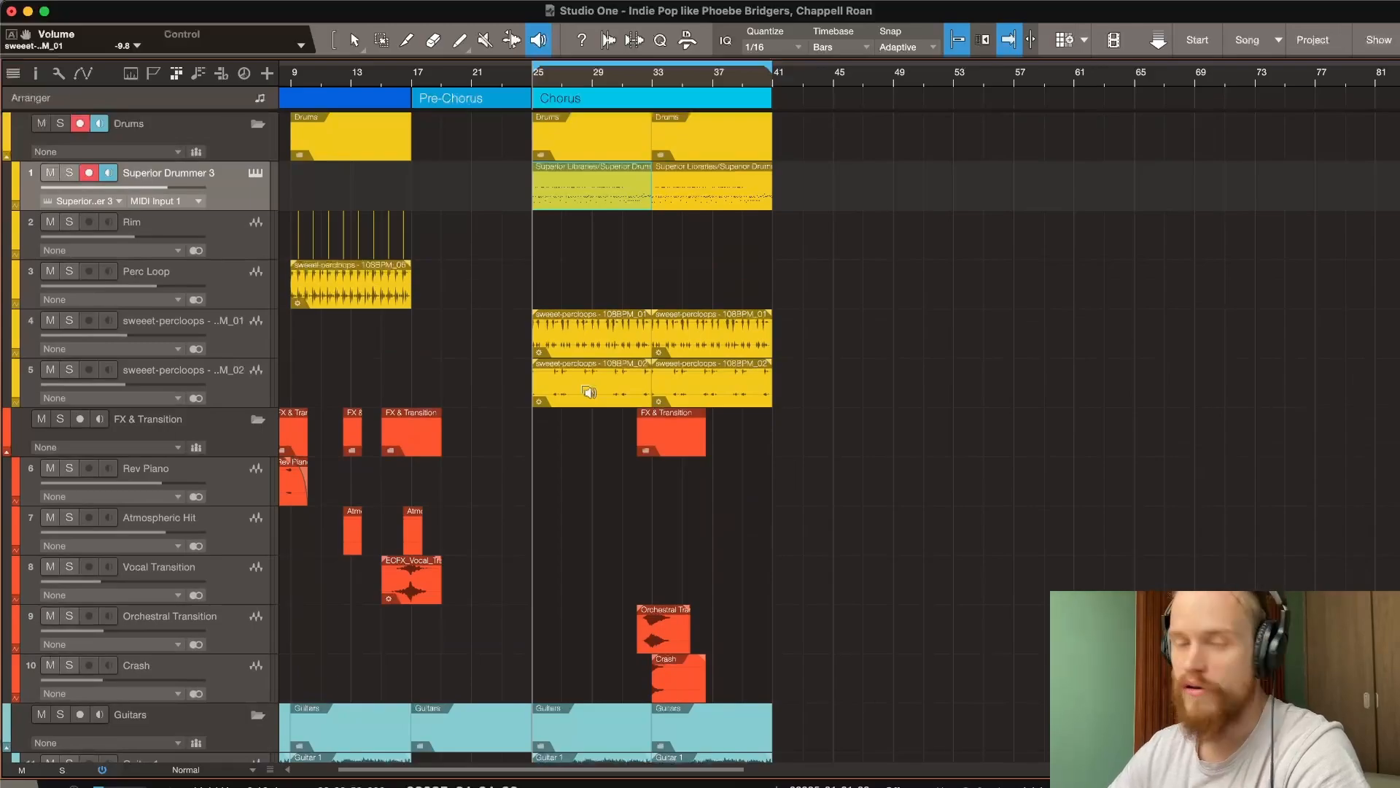
scroll(589, 393, down, 6)
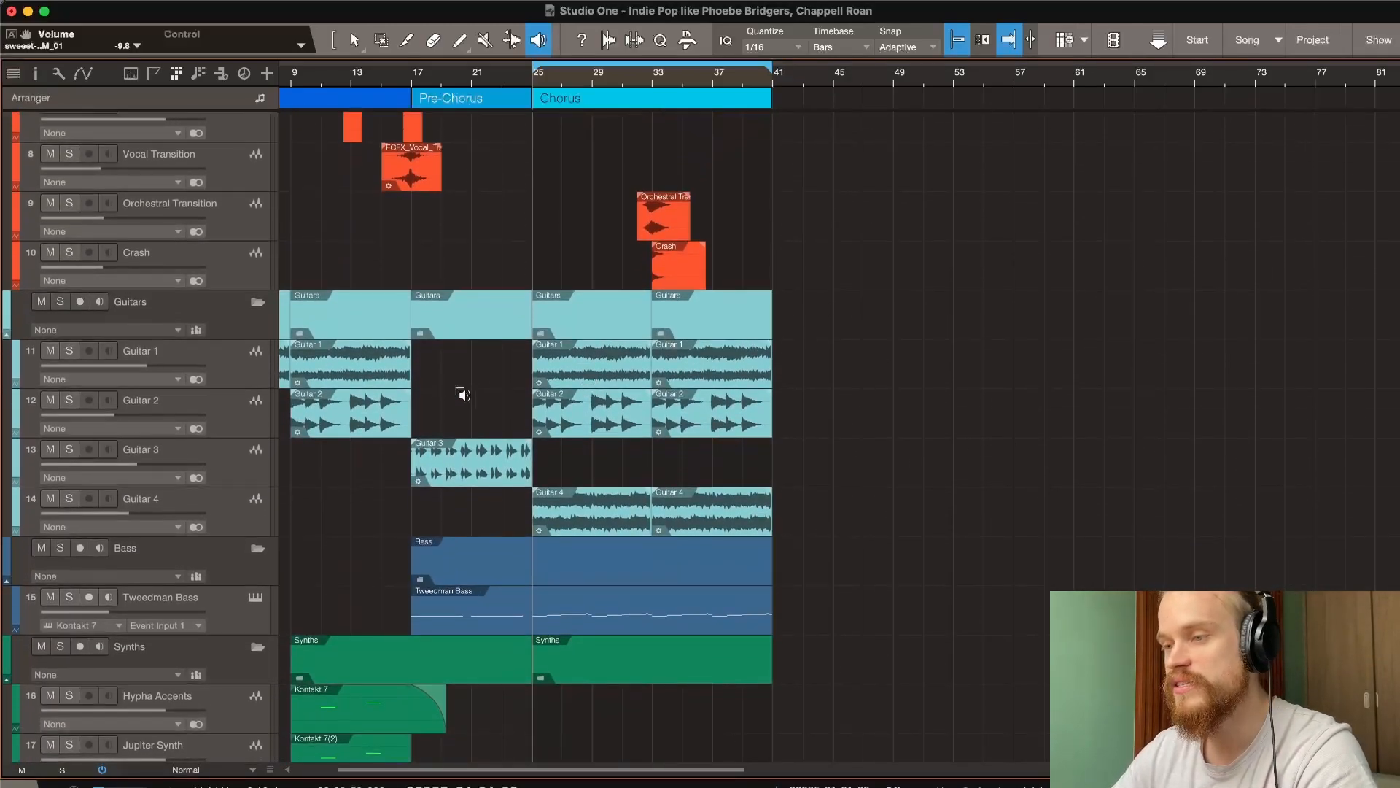
Solo the Guitars folder and audition the Guitar 1 and Guitar 2 clips individually at the start of the Chorus.
click(60, 303)
scroll(459, 367, left, 3)
scroll(459, 366, down, 2)
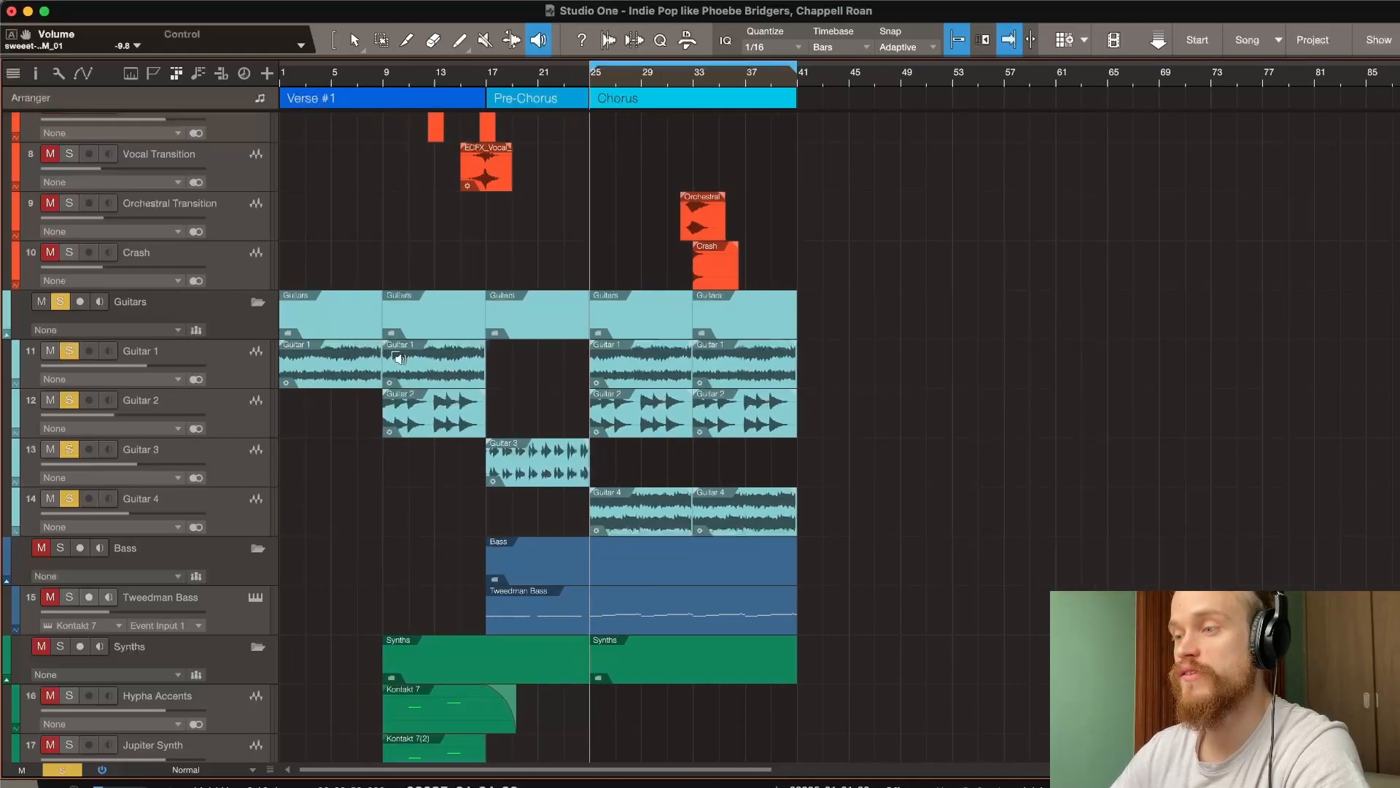
click(600, 366)
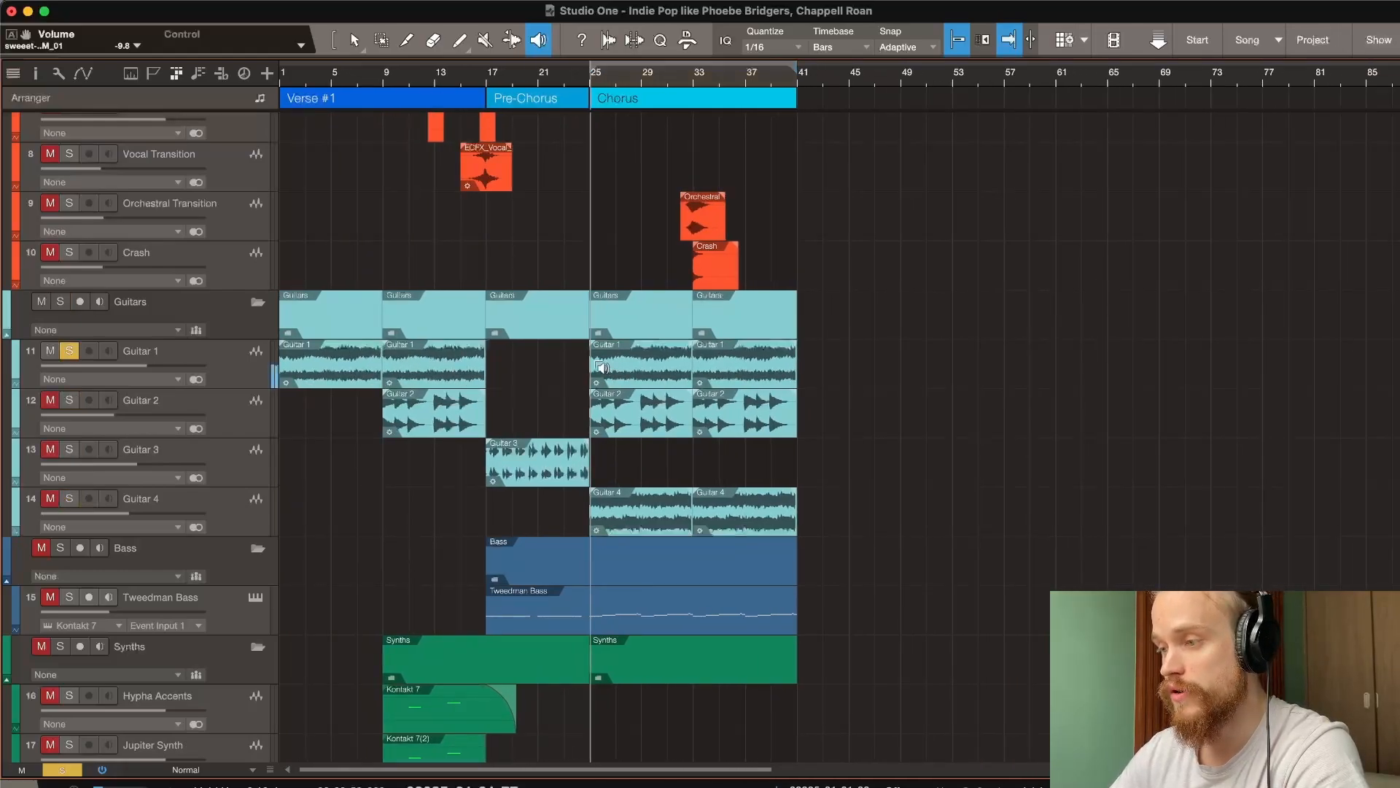
scroll(598, 421, up, 2)
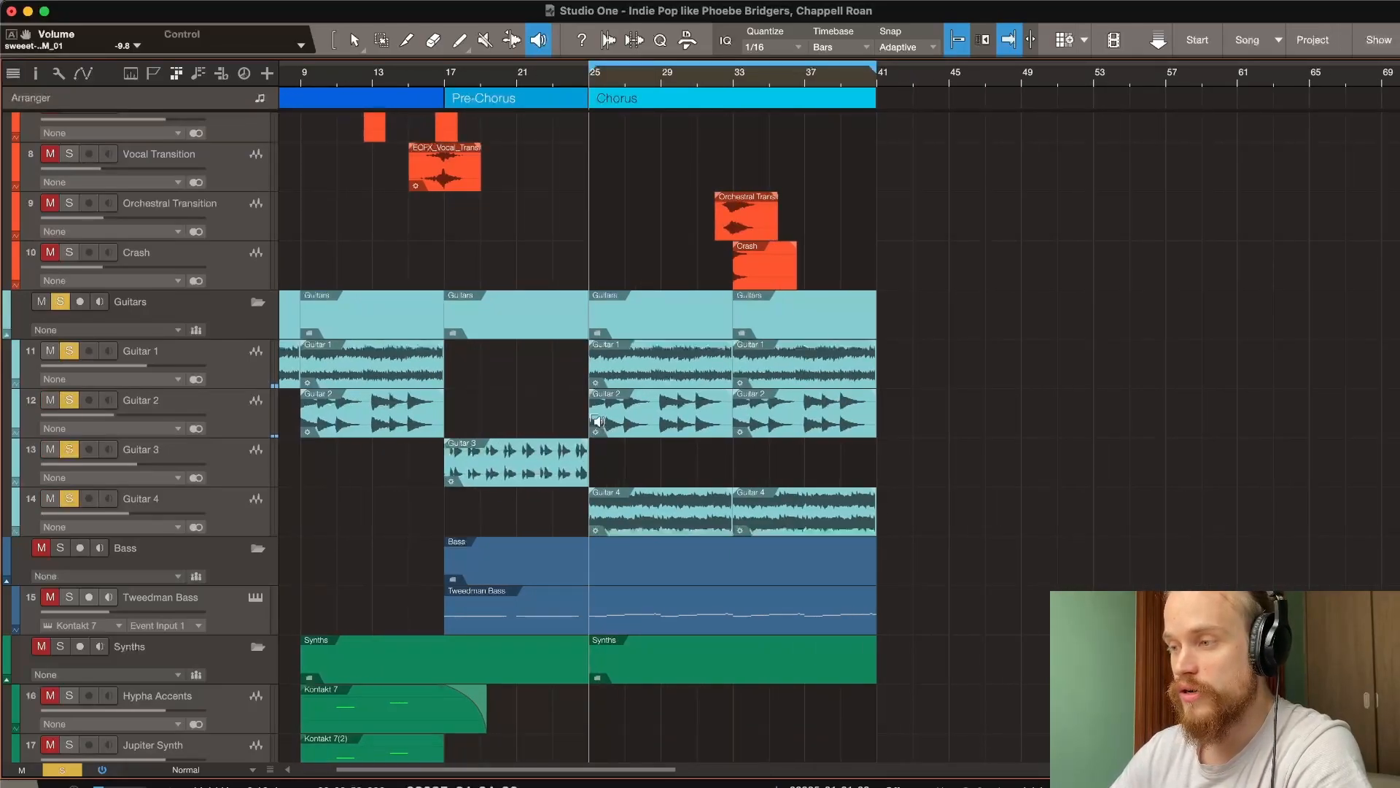
click(597, 421)
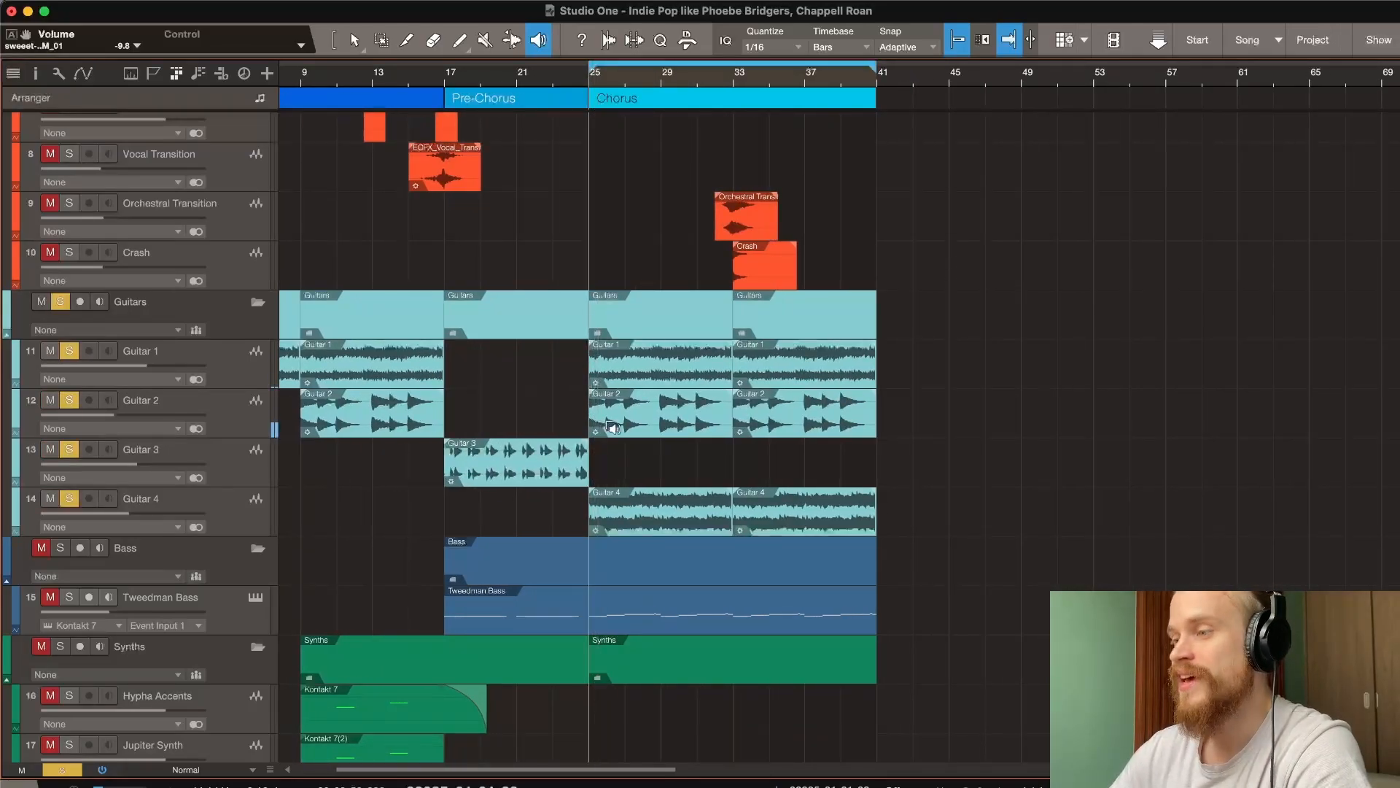
Audition the Guitar 4 clip on its own from the start of the Chorus.
scroll(612, 428, down, 2)
scroll(613, 427, down, 1)
scroll(612, 428, down, 1)
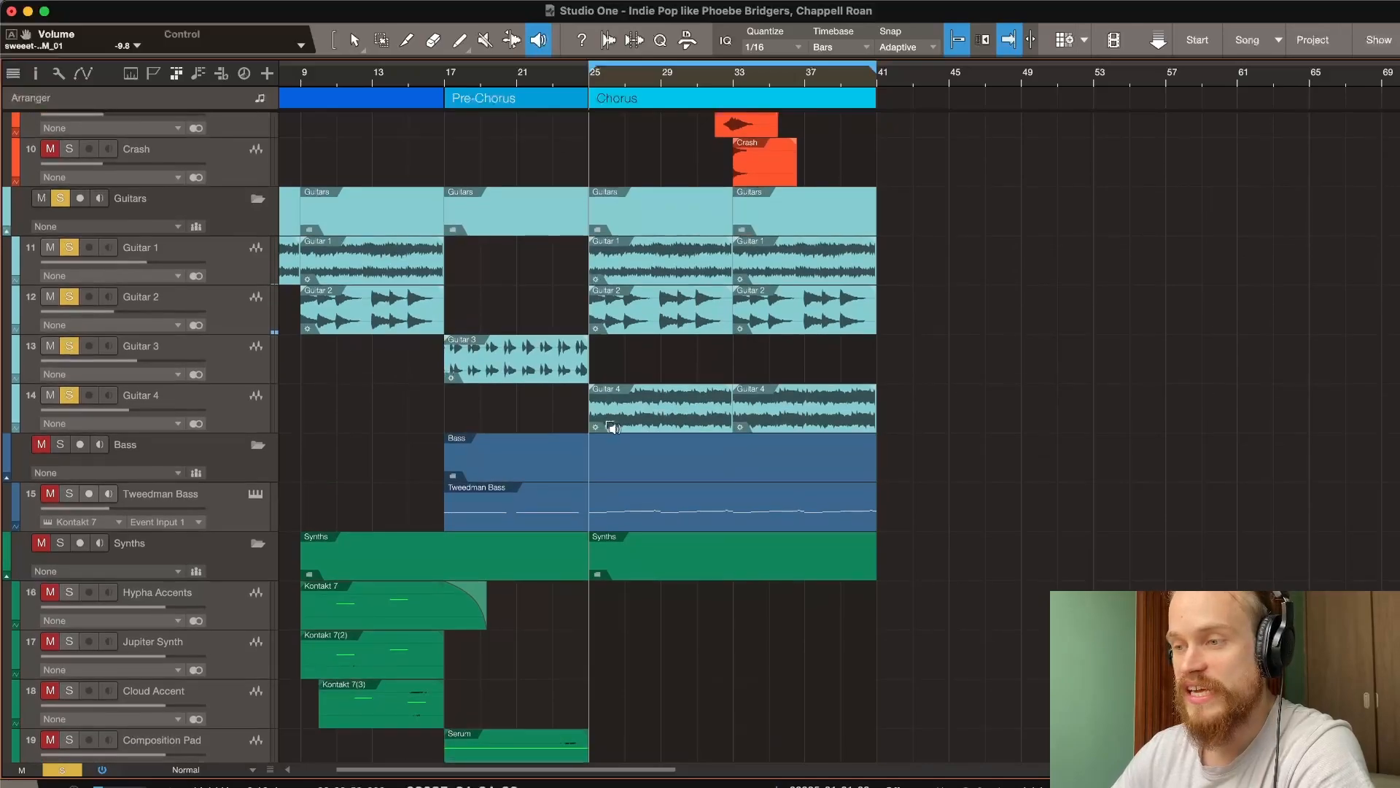
scroll(612, 426, down, 1)
click(600, 406)
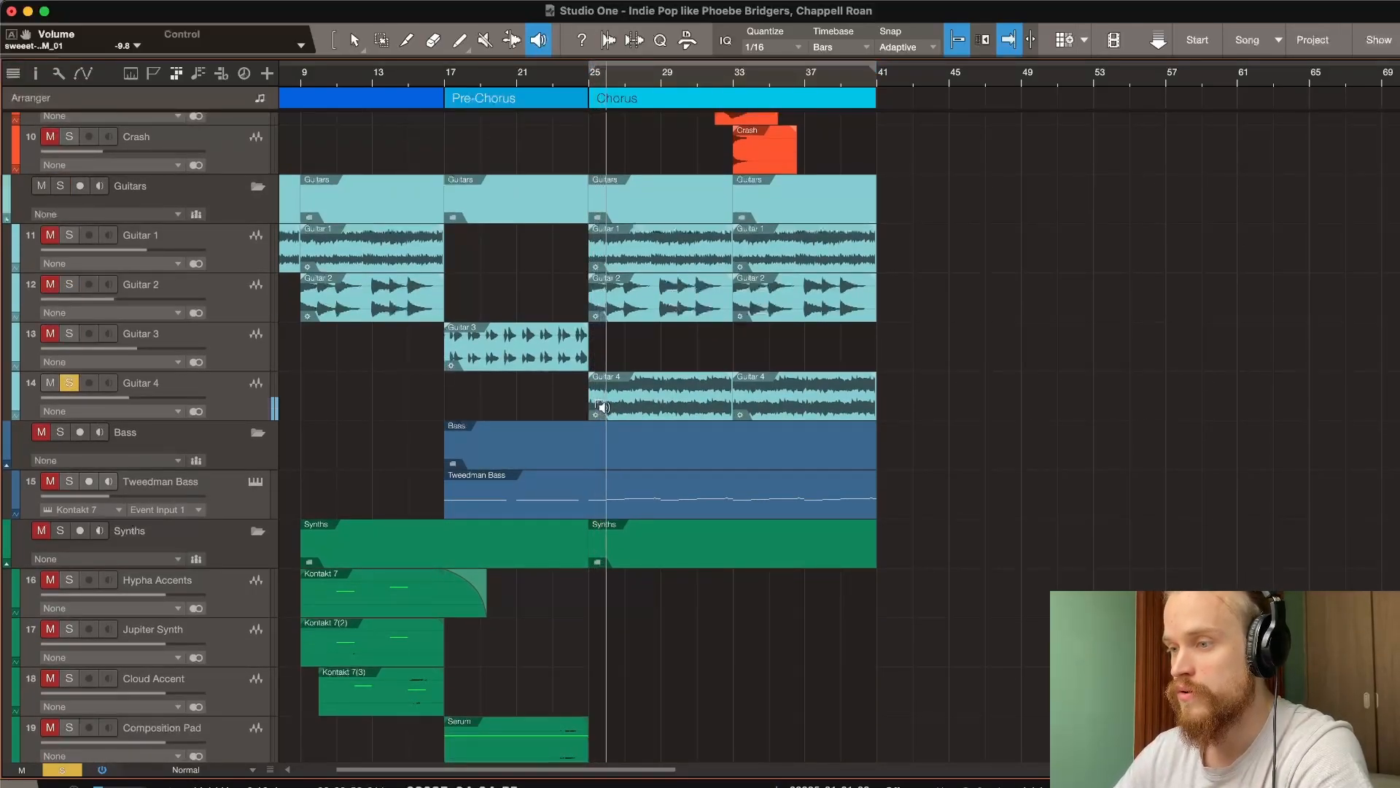
scroll(603, 407, down, 1)
scroll(604, 407, down, 1)
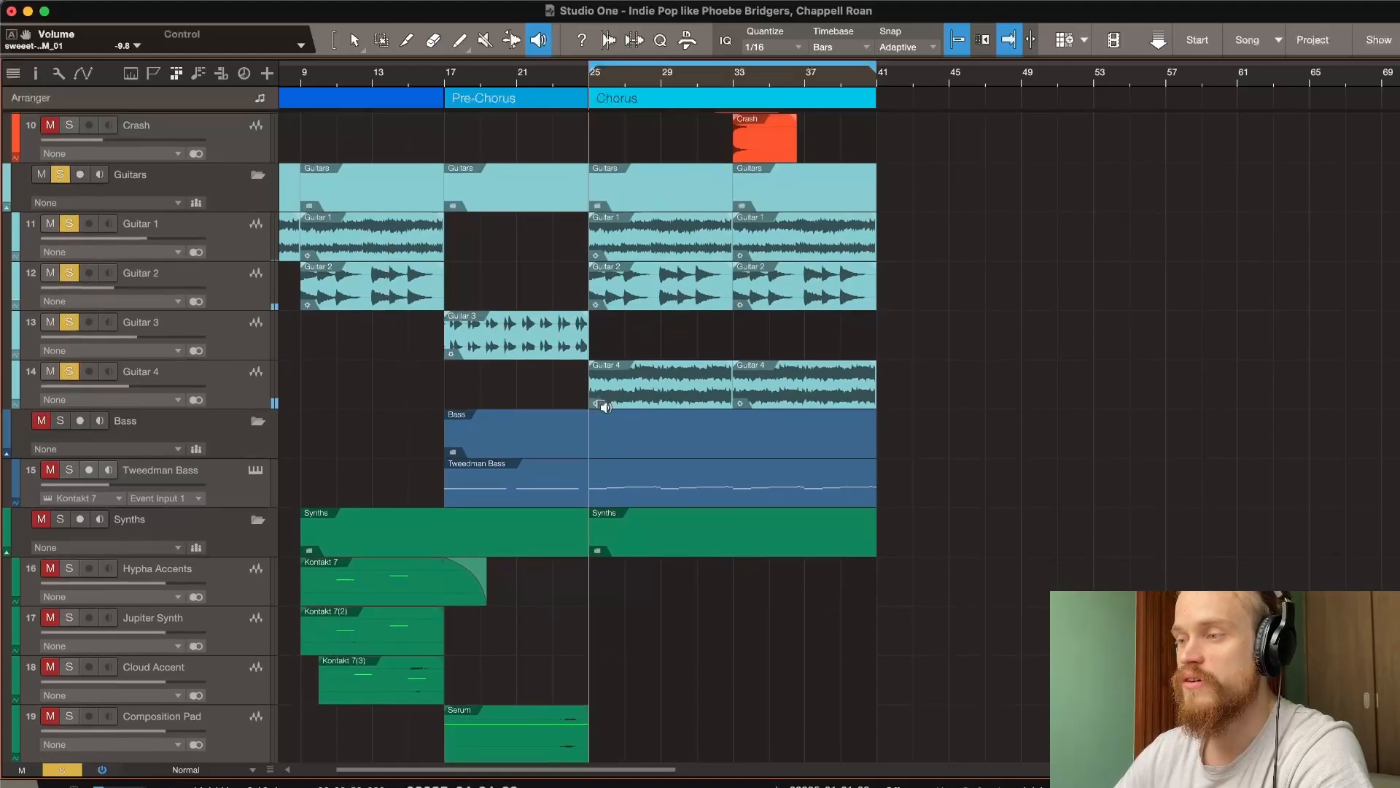
Audition the Guitar 1 Chorus clip once more and solo the Bass folder together with the guitars.
scroll(622, 389, up, 1)
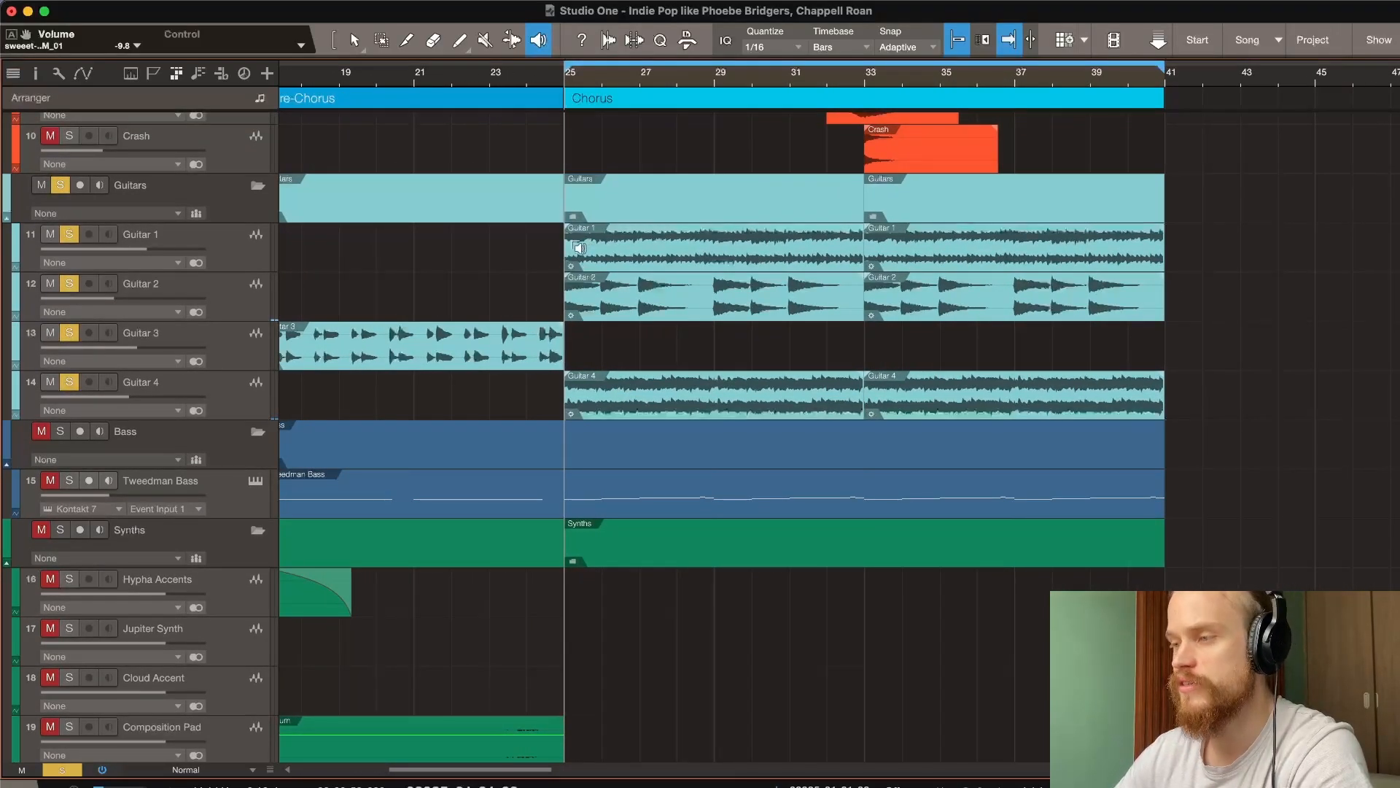
click(576, 246)
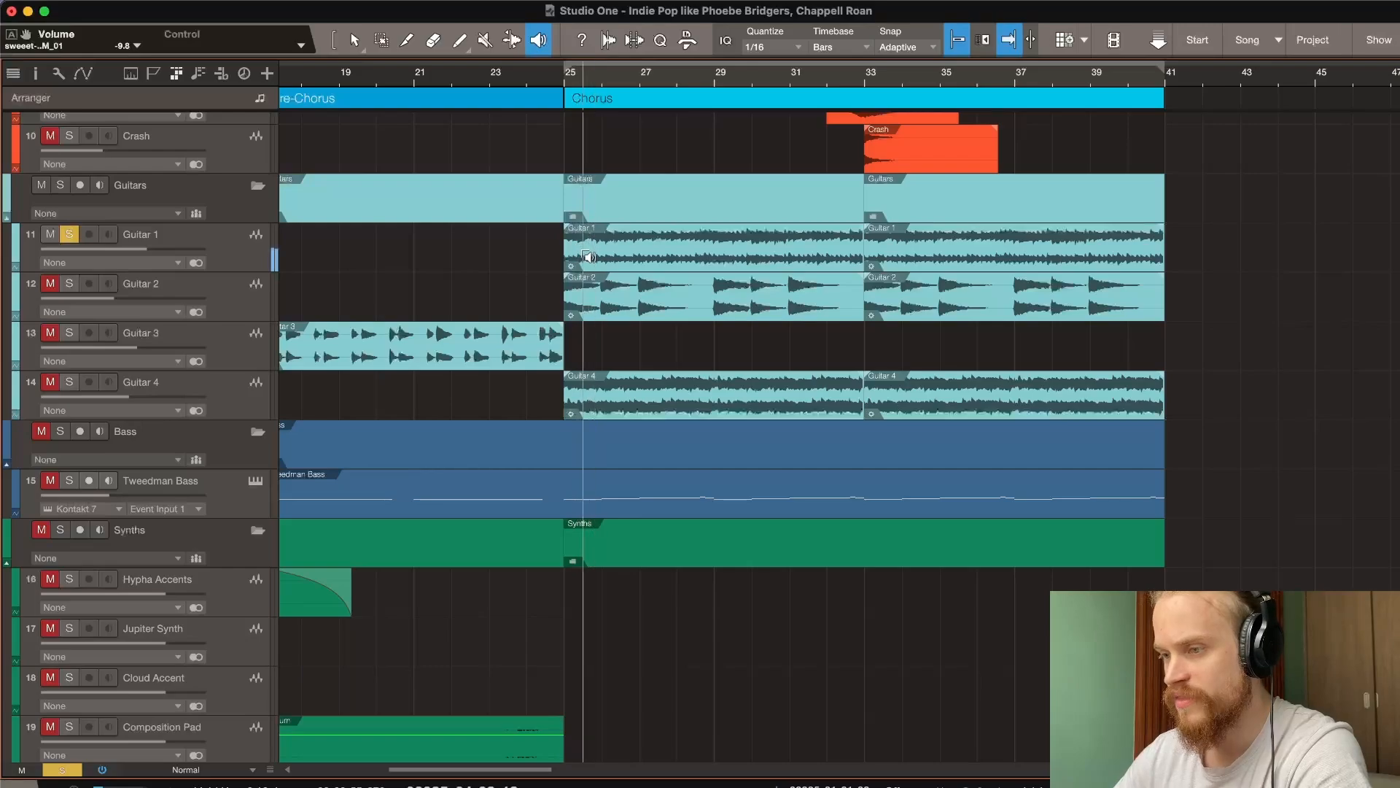
scroll(659, 380, down, 4)
scroll(660, 505, up, 3)
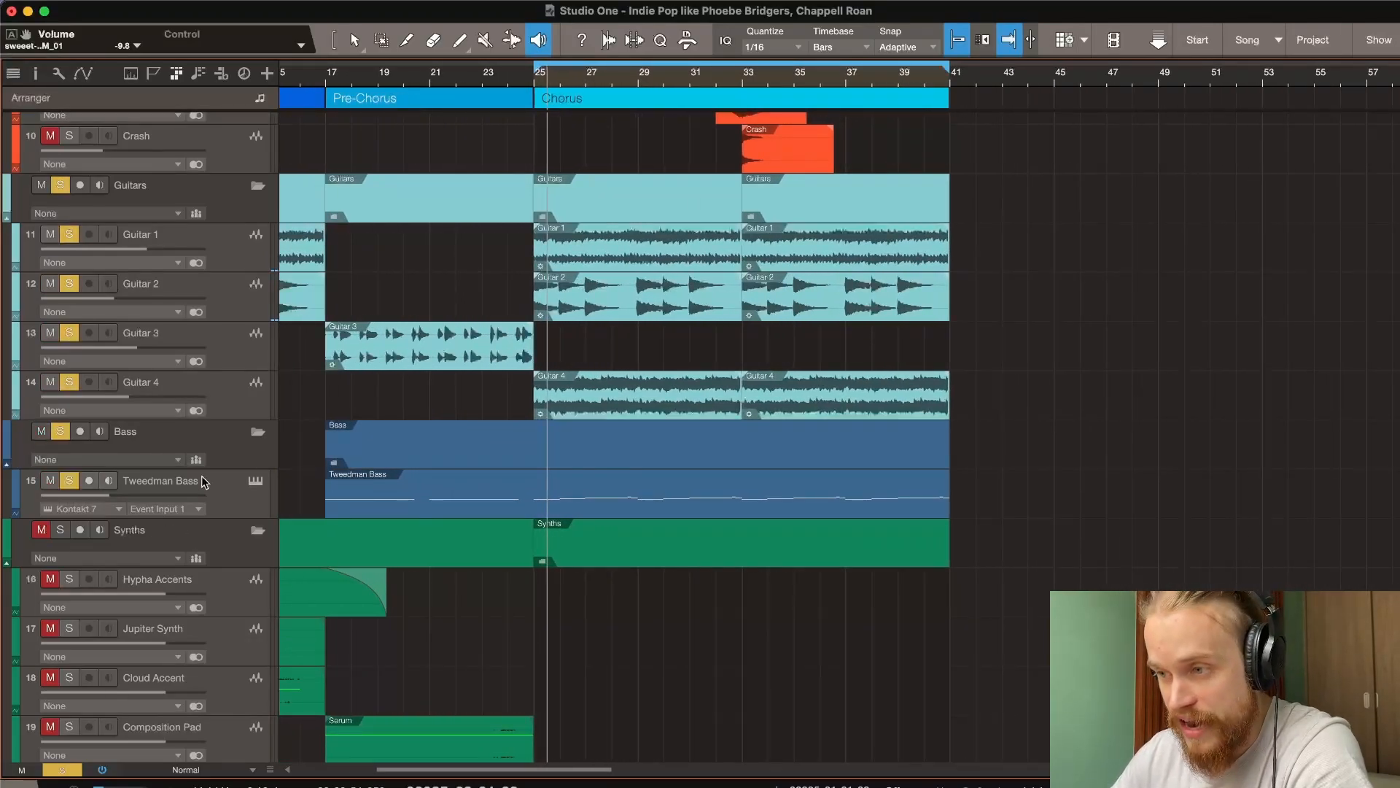
Open the Tweedman Bass notes in the note editor and play them with the guitars from bar 25 and from the fill in bar 28.
click(223, 499)
key(F2)
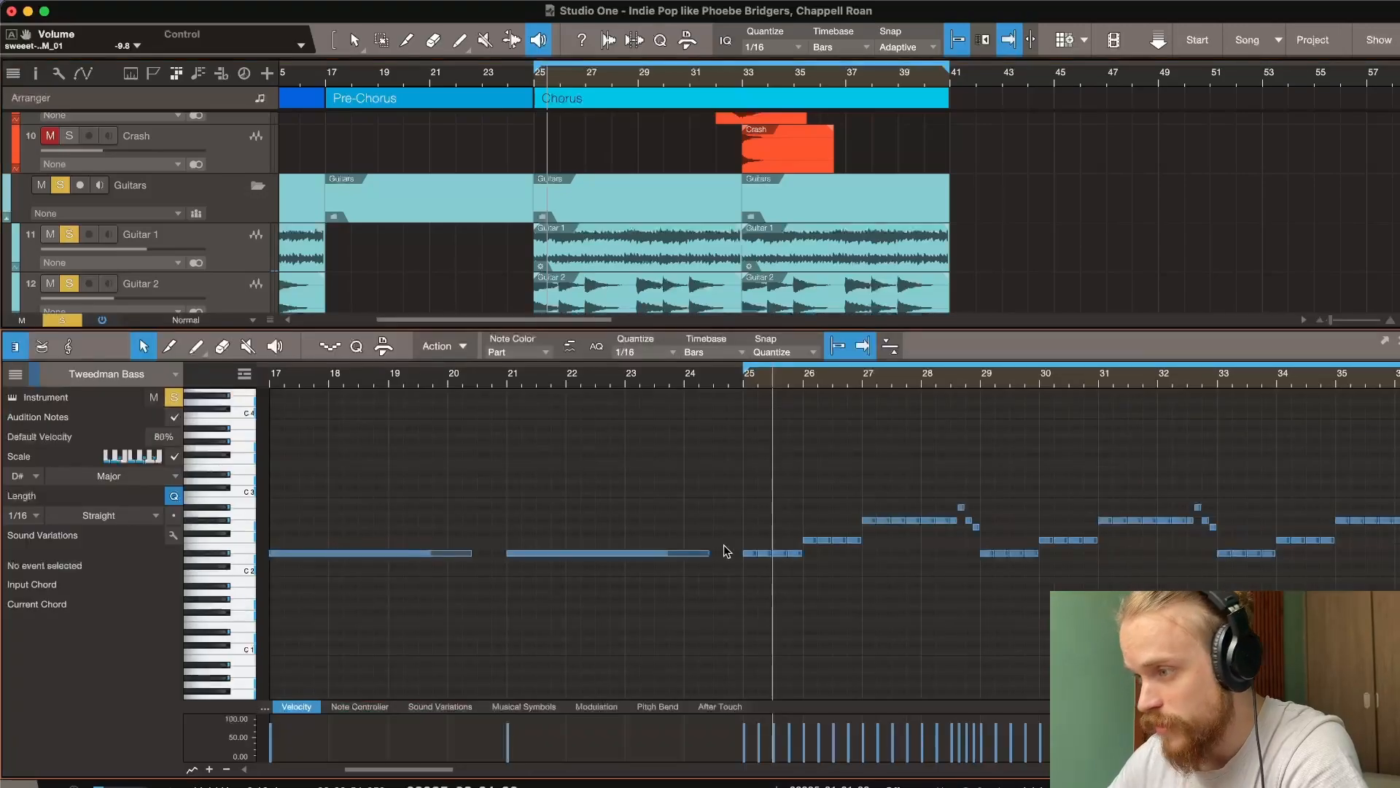
click(743, 376)
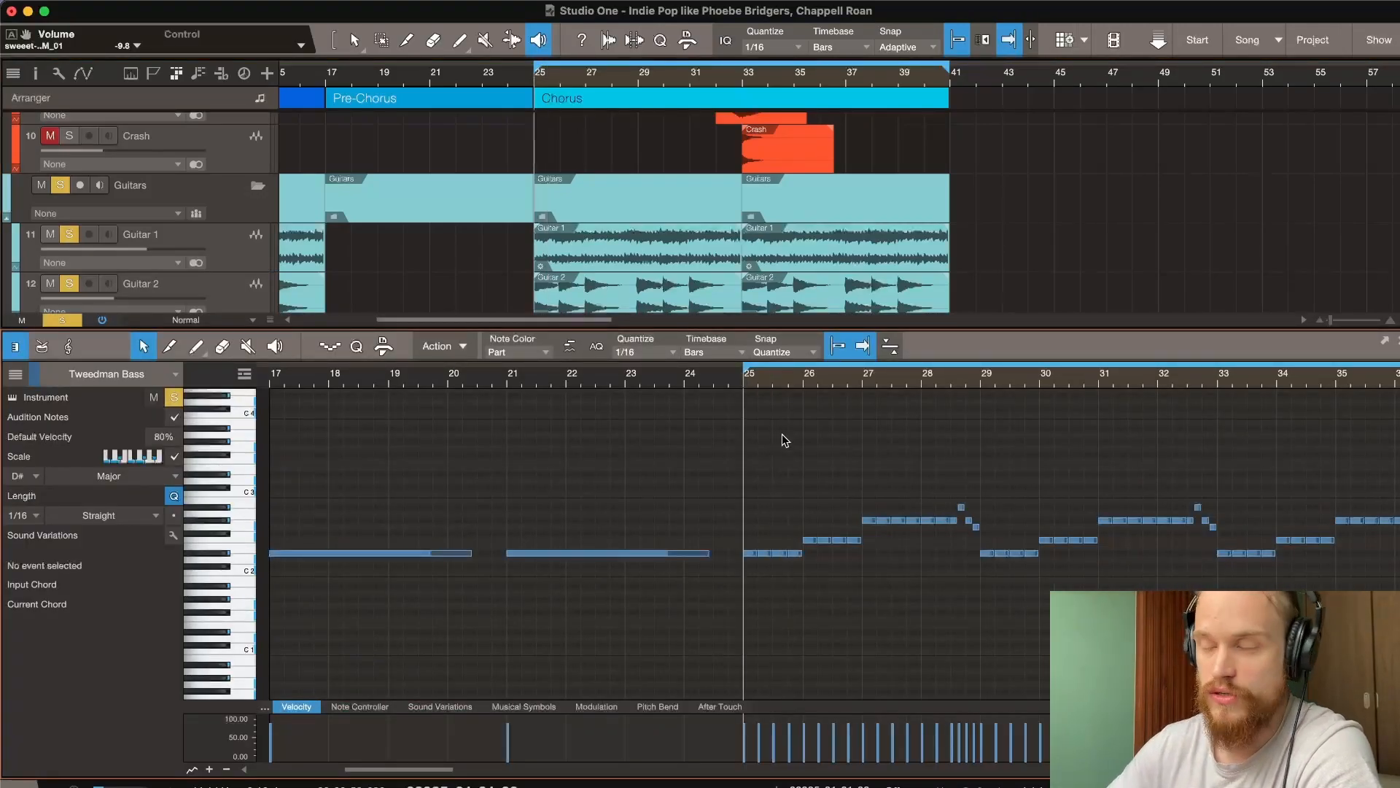
key(space)
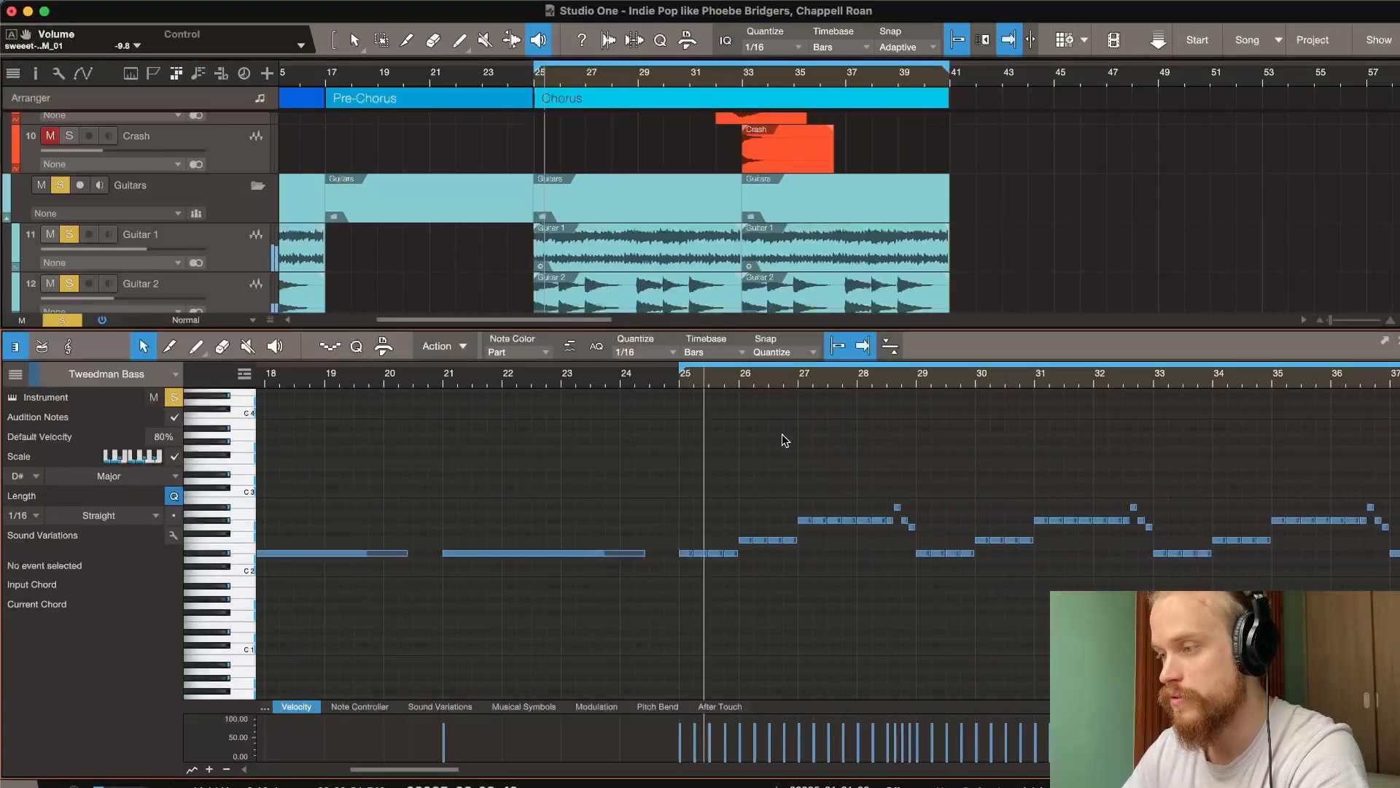
key(space)
click(747, 382)
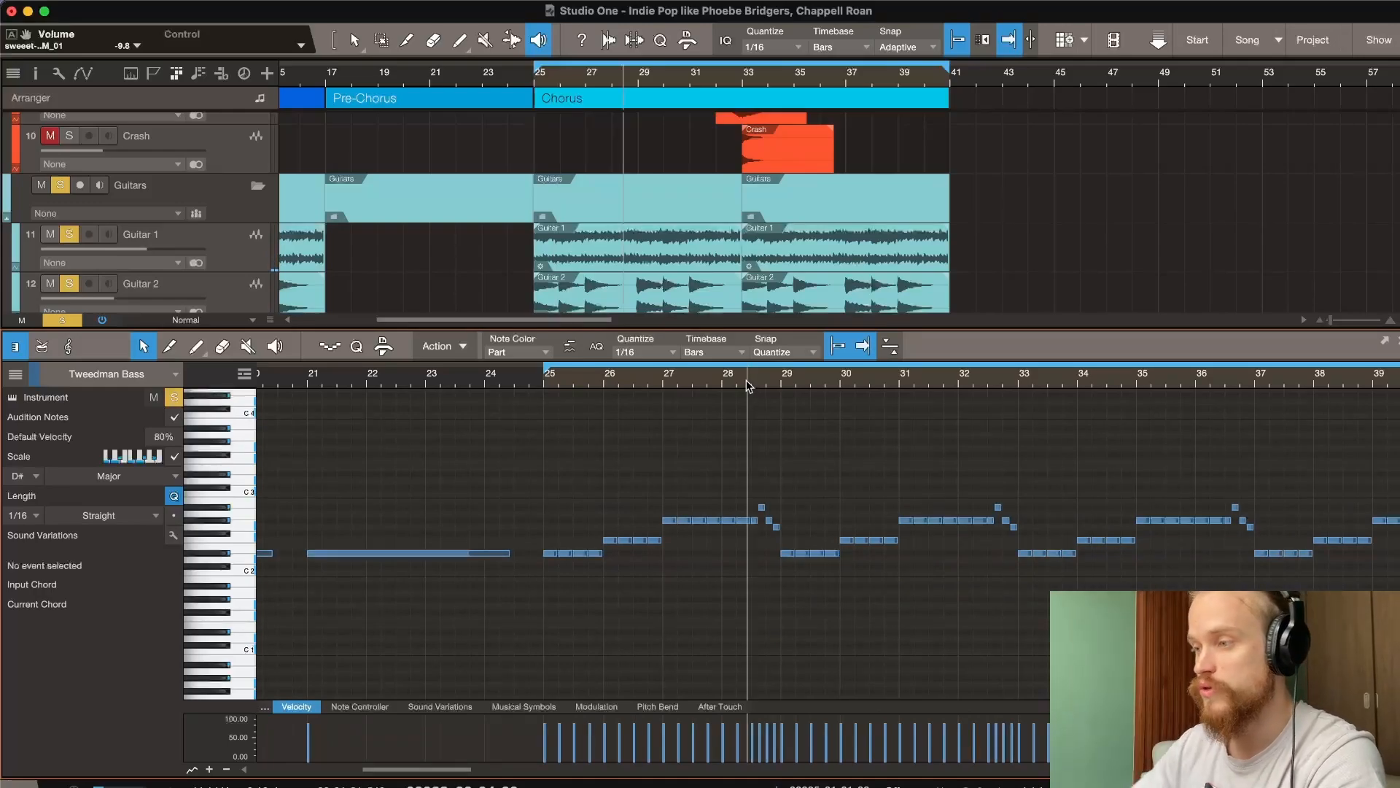
key(space)
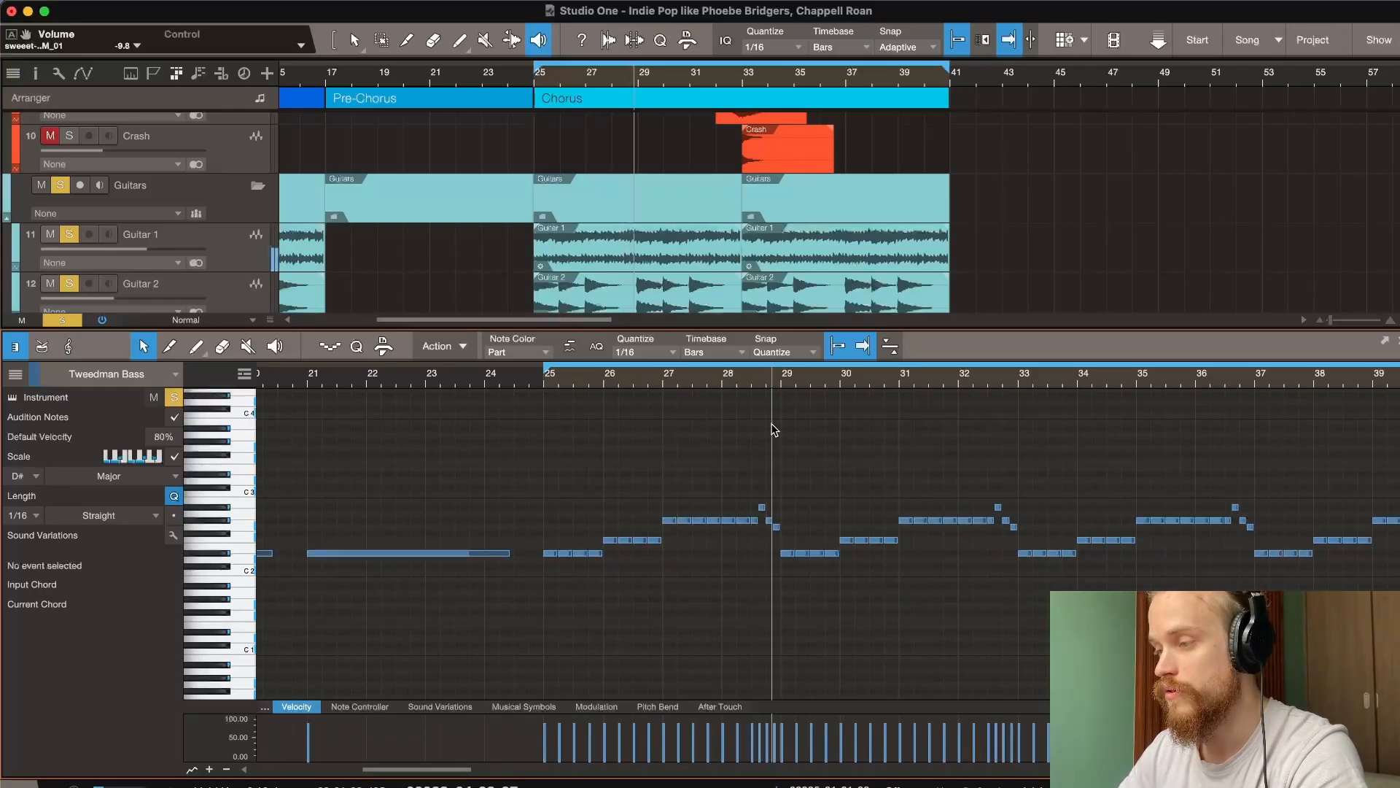
Stop playback, close the note editor and clear all track solos.
key(space)
key(F2)
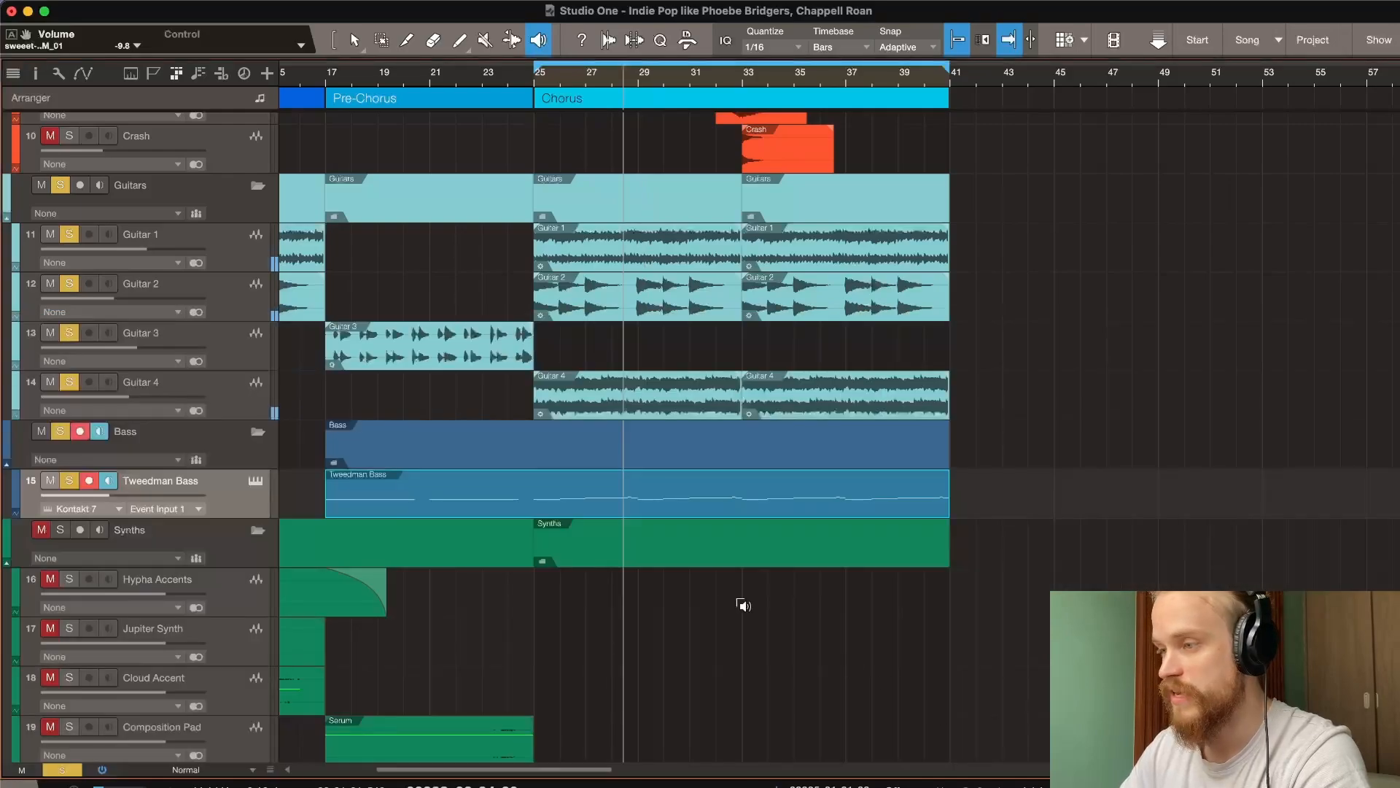
scroll(154, 496, down, 1)
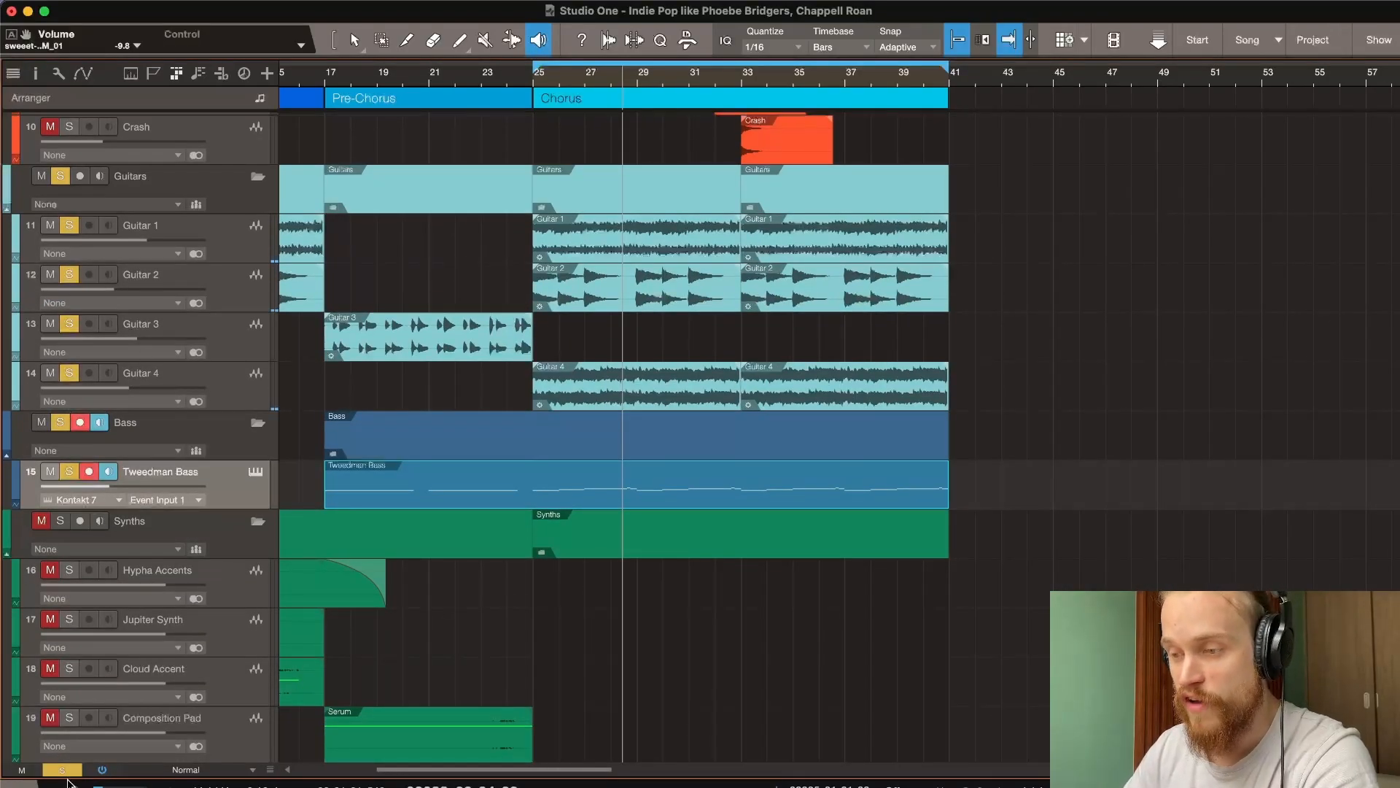
click(62, 770)
Open the Celli 2 track's Kontakt instrument, review its Spitfire Studio Strings patch and articulation, and close the window.
scroll(485, 495, down, 5)
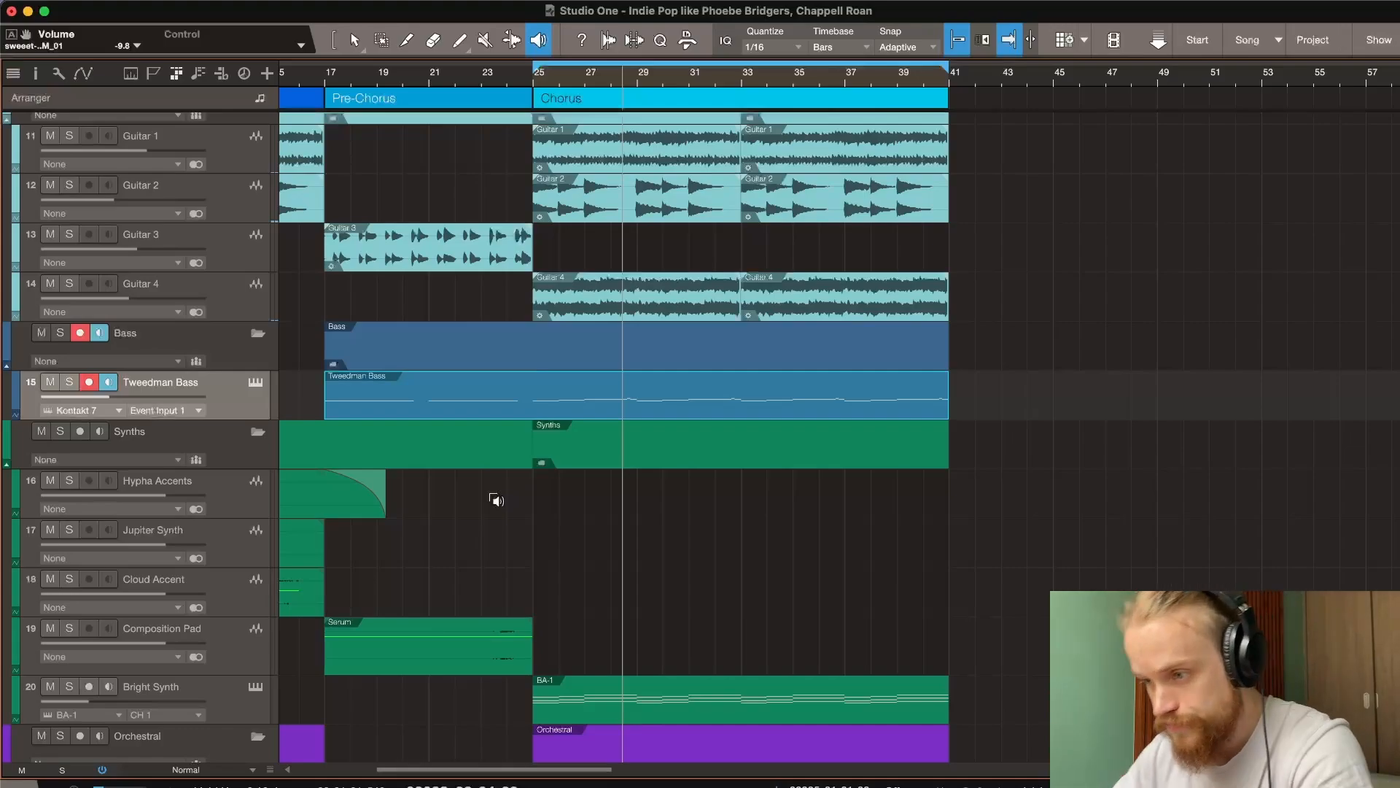
scroll(496, 496, down, 10)
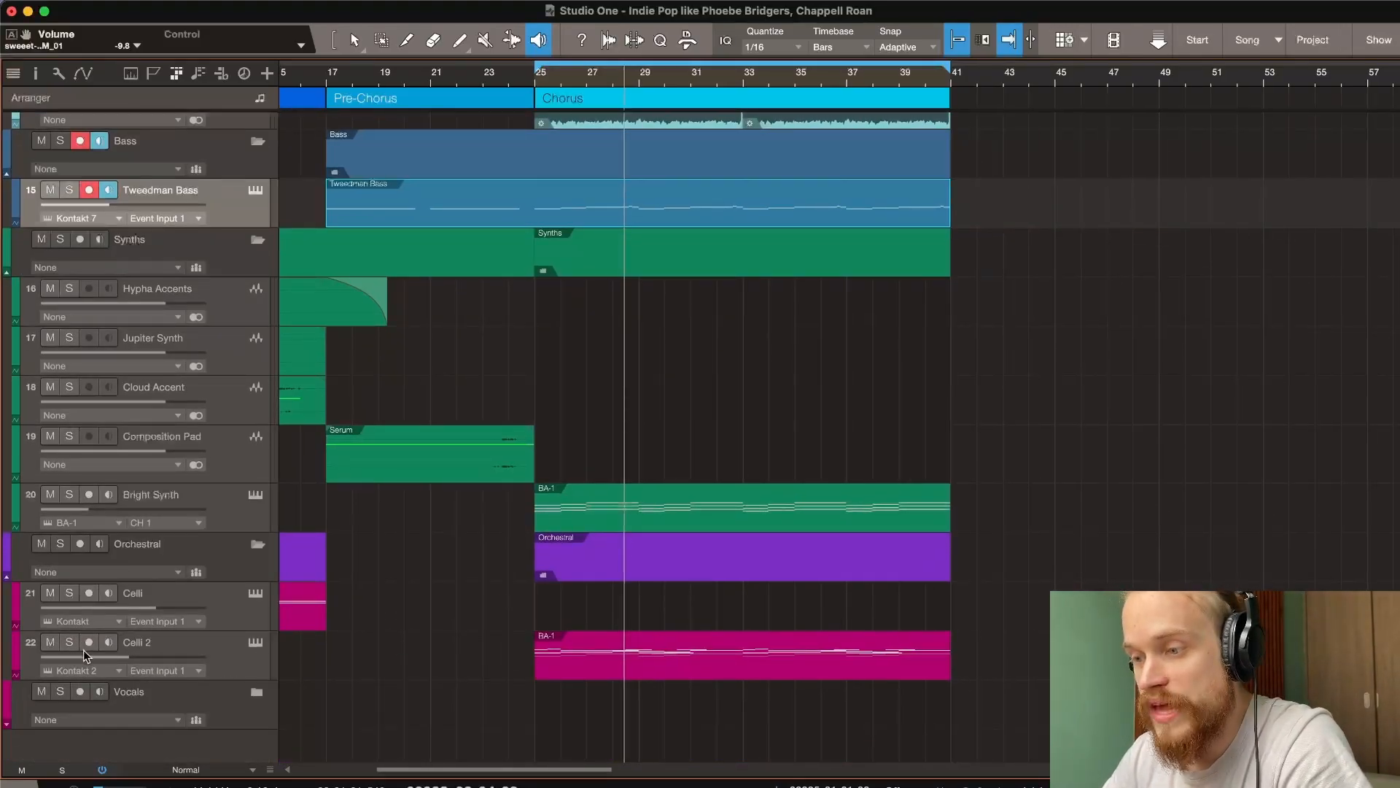
click(232, 669)
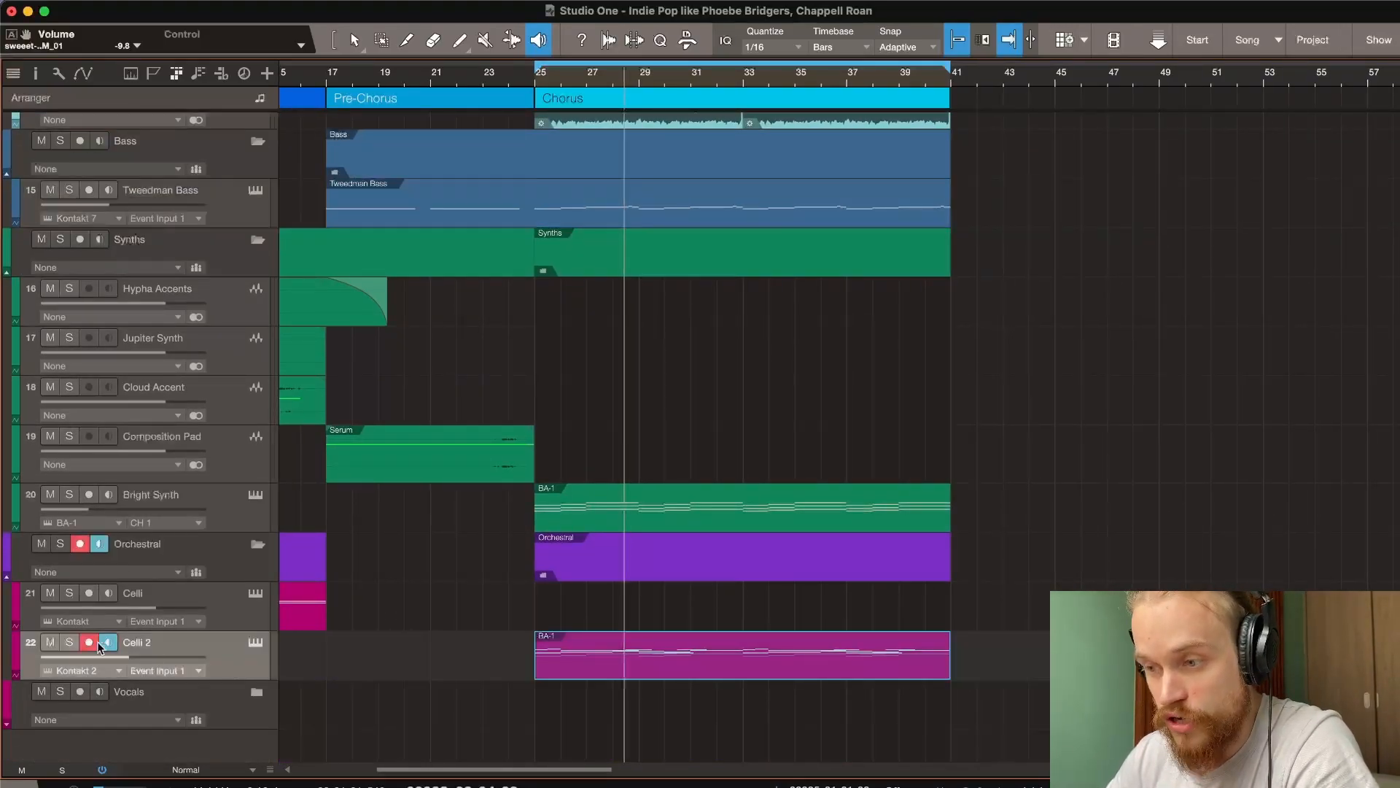
click(256, 643)
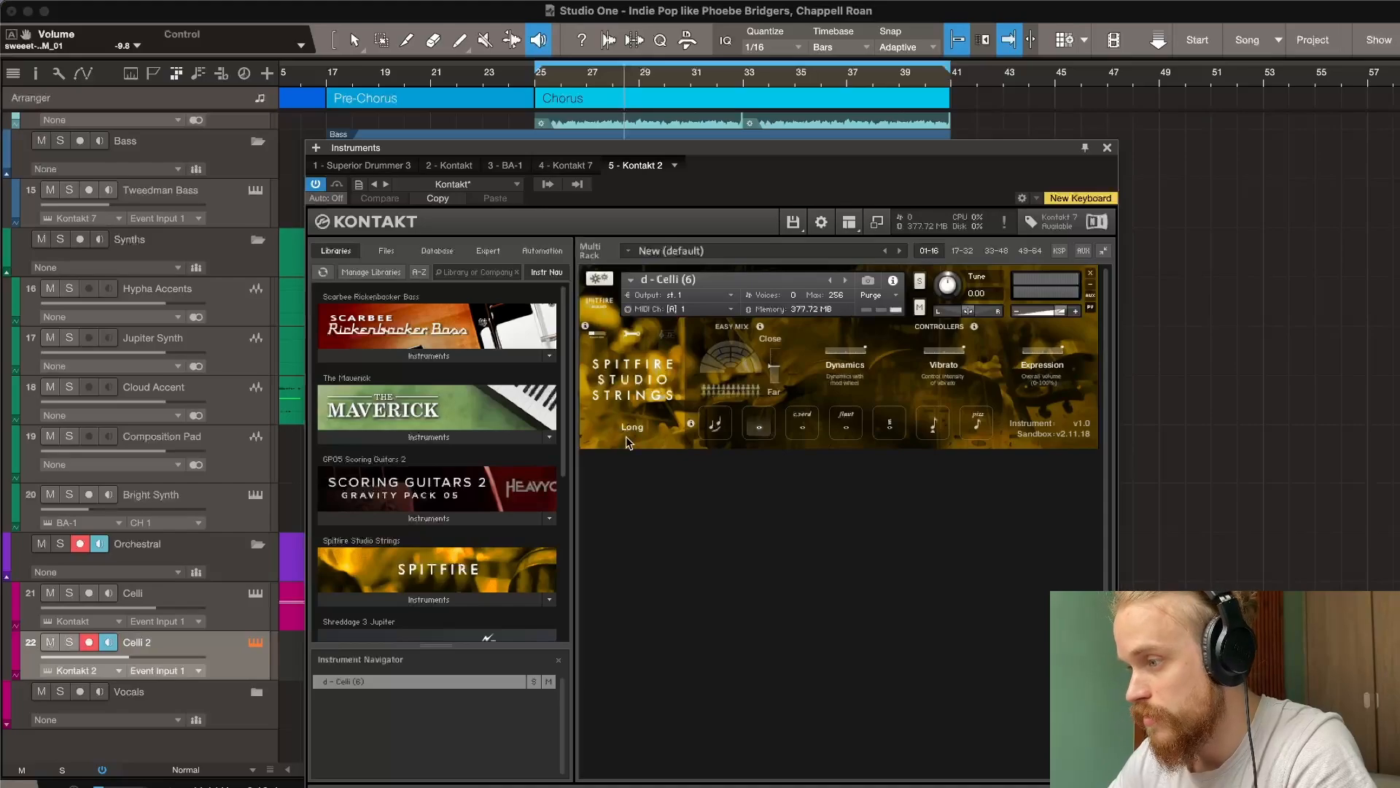
click(1107, 148)
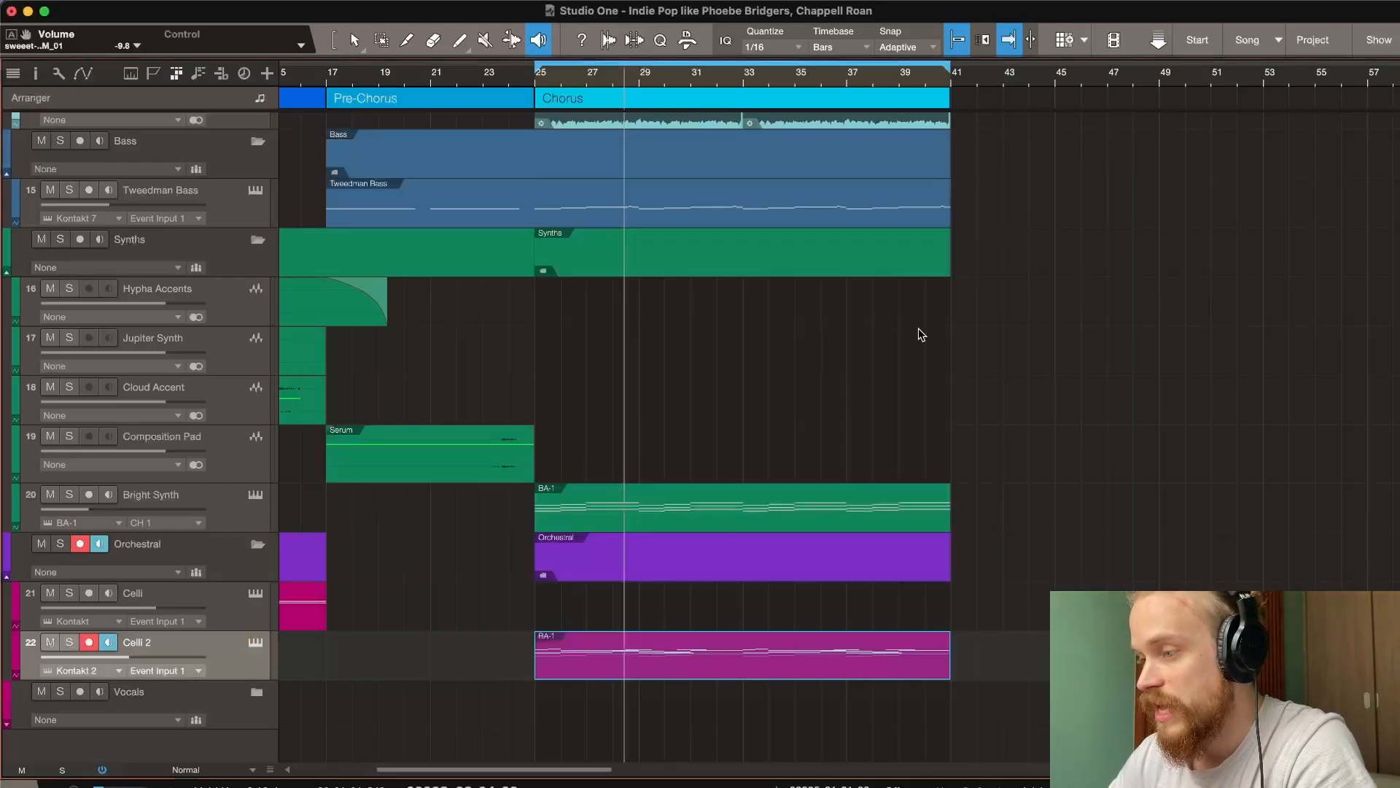
Inspect the Celli 2 notes in the note editor, close it, and solo the Celli 2 track for the Chorus.
key(F2)
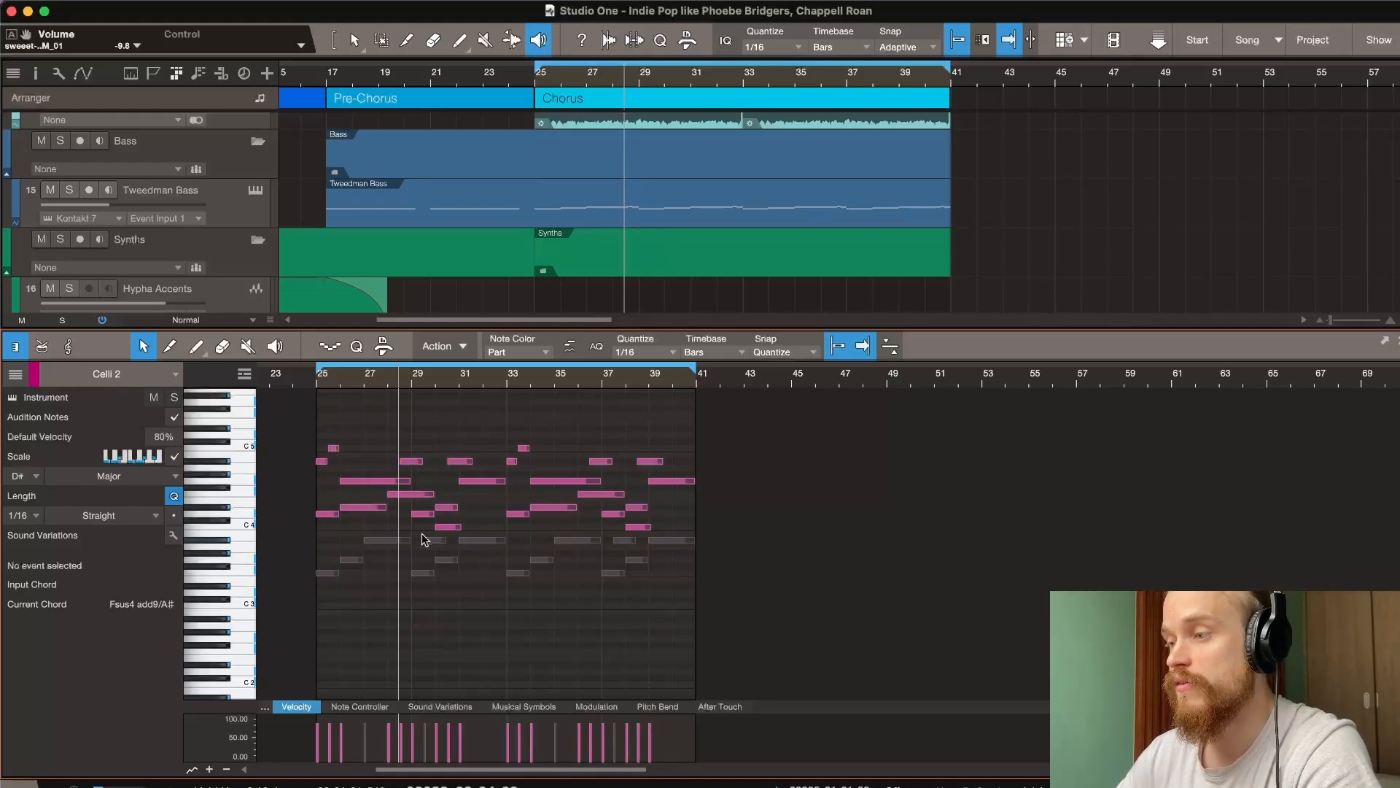
click(311, 379)
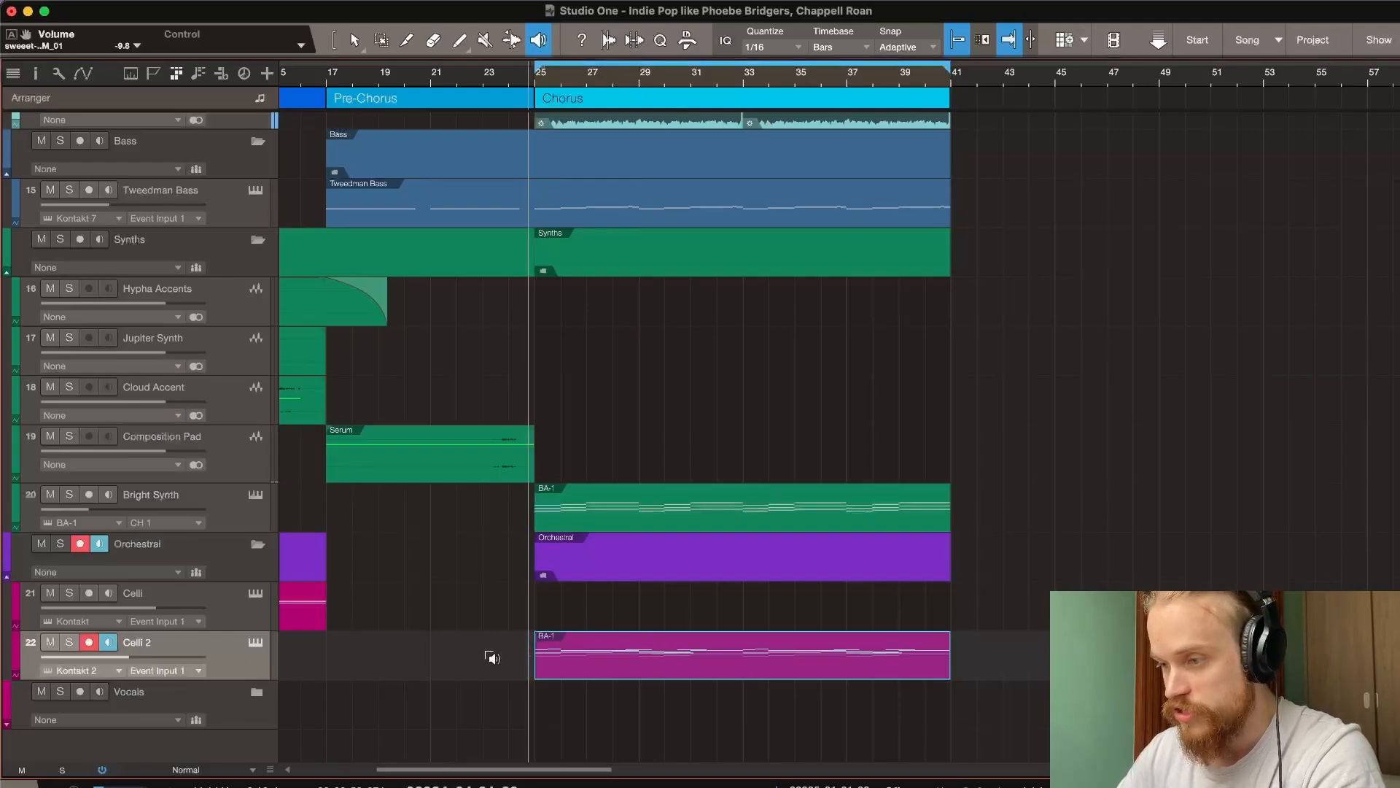
click(73, 642)
scroll(598, 669, up, 3)
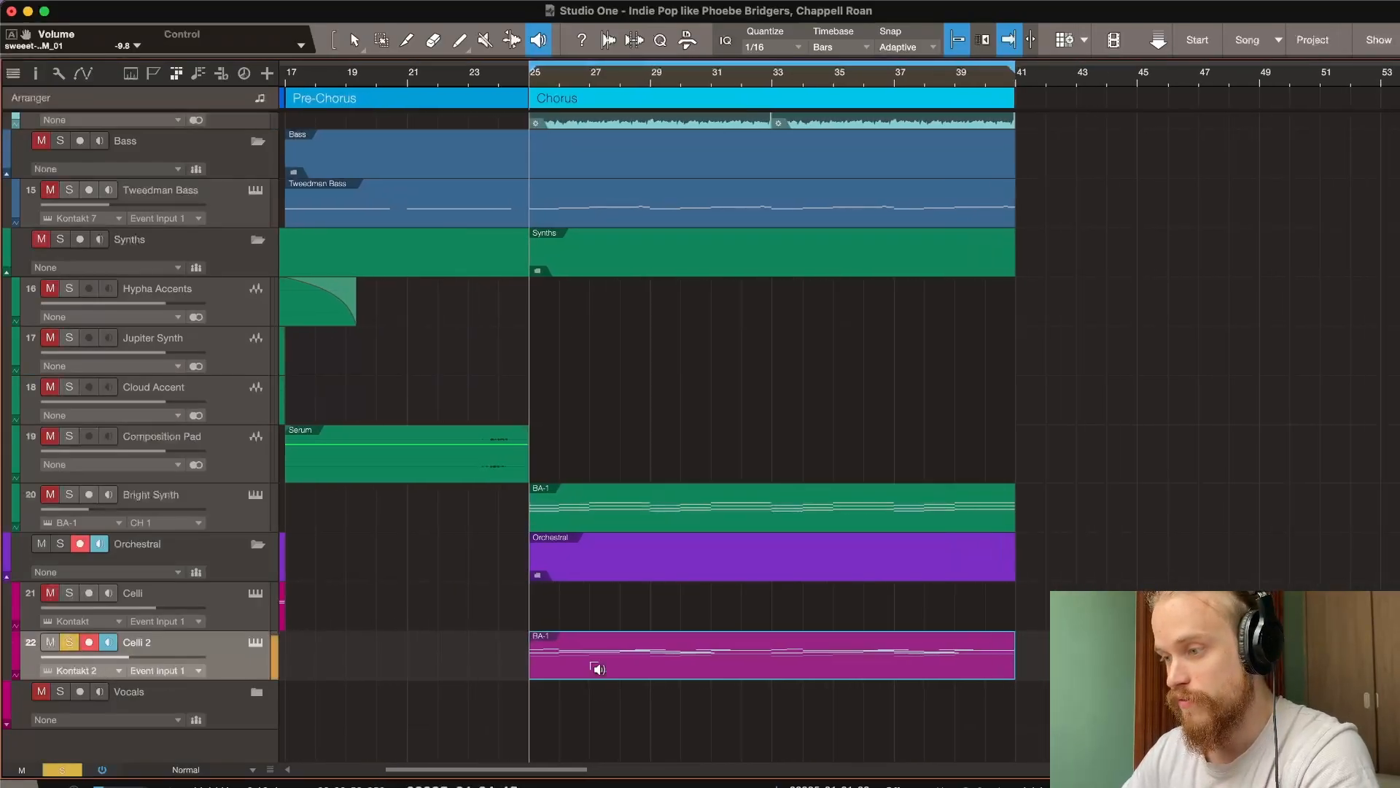
Open the Neutron 3 Equalizer on Celli 2 and examine its EQ curve while playing the Chorus cello part.
double_click(28, 646)
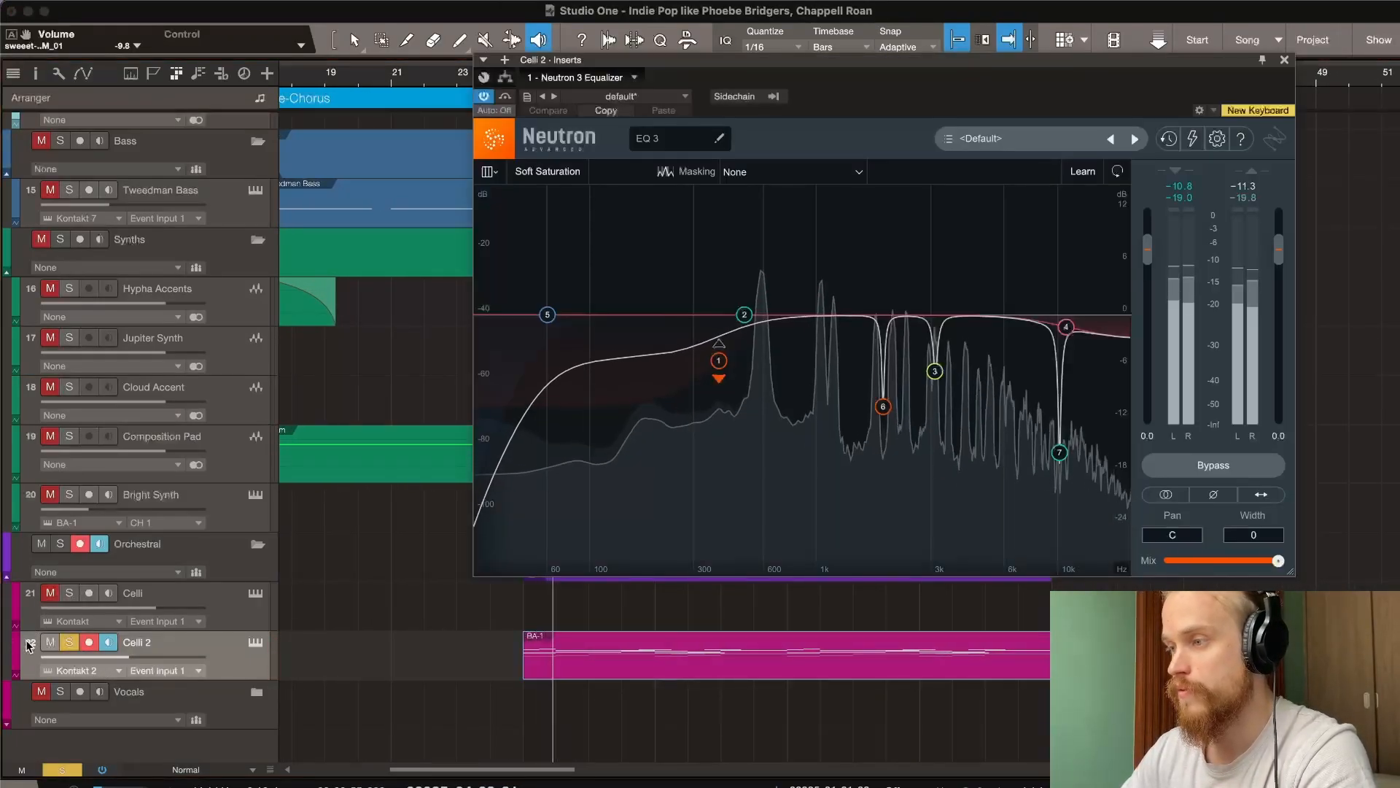
key(space)
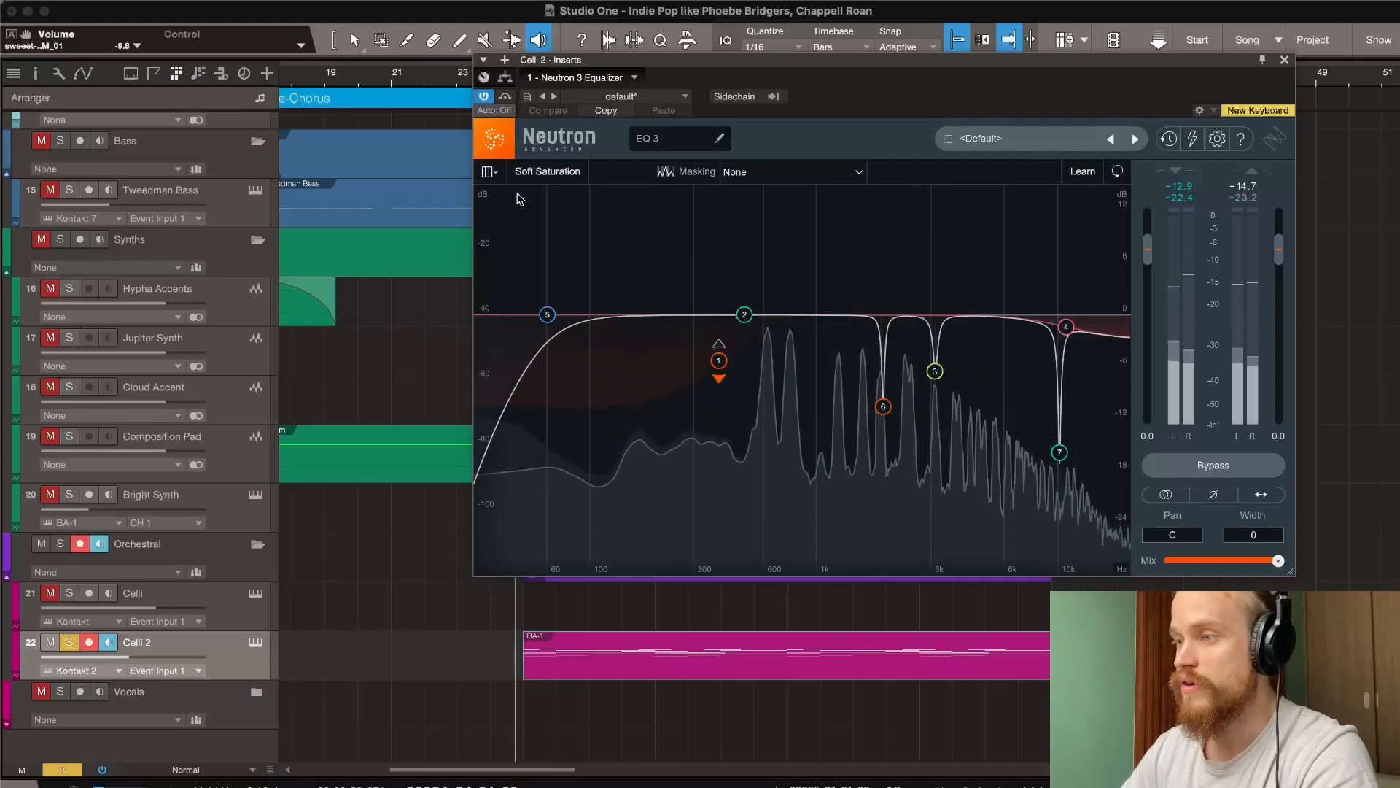
key(space)
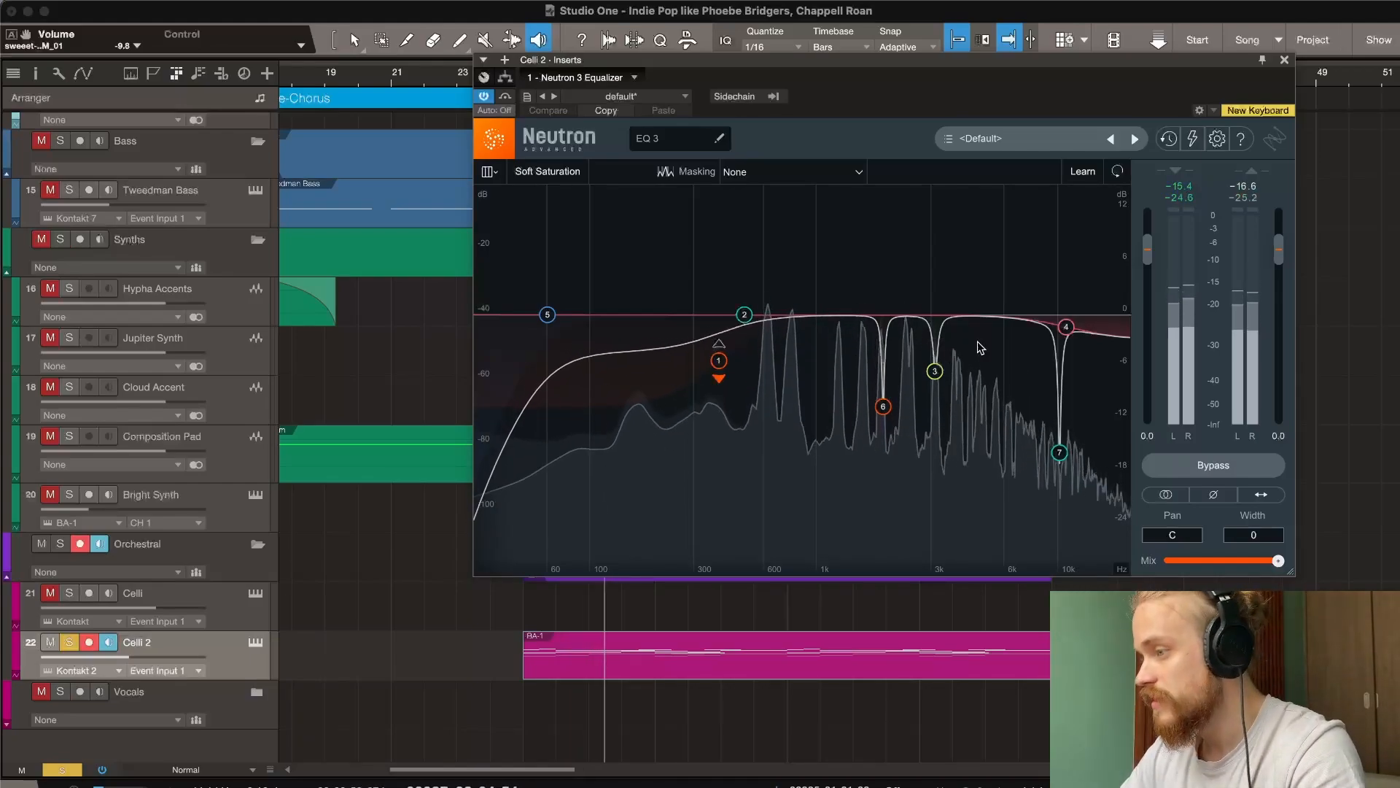
key(space)
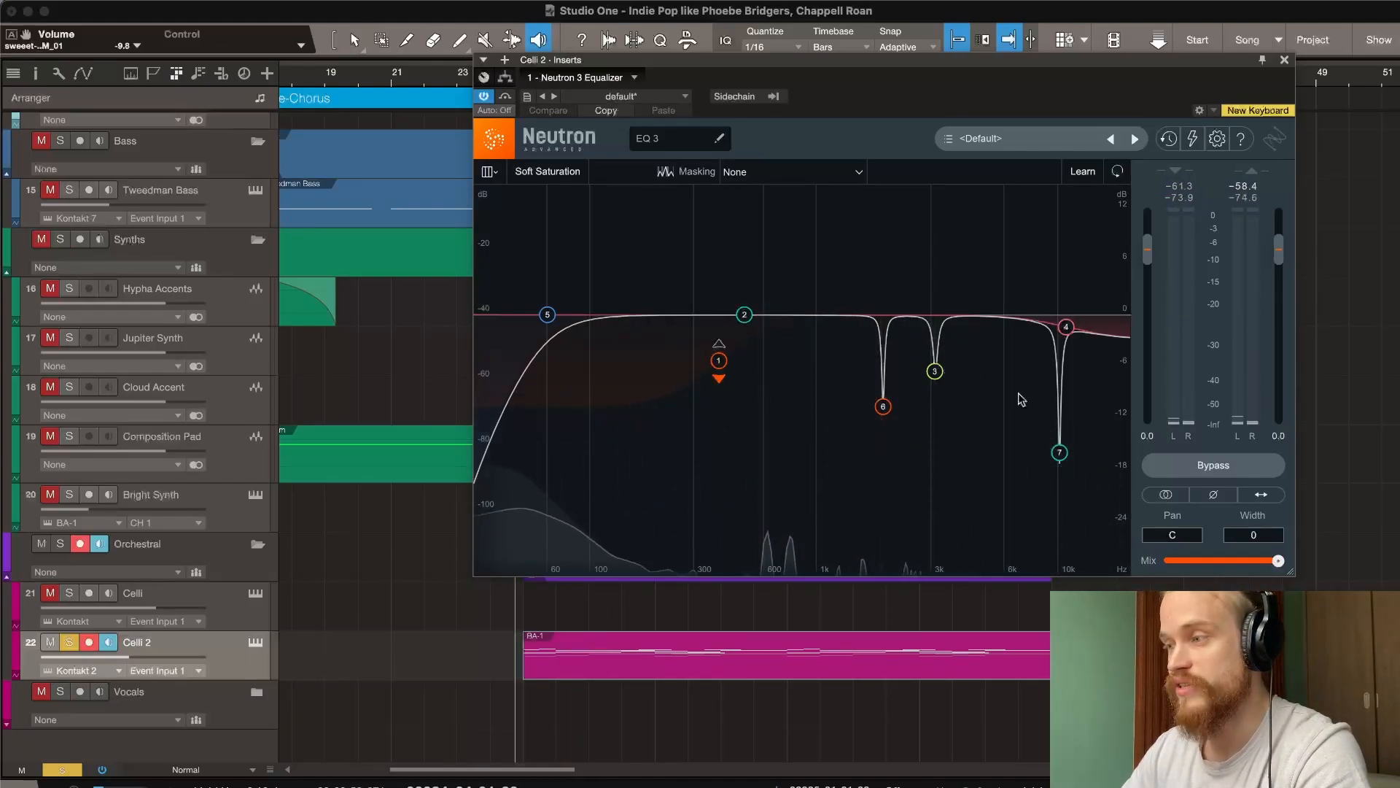
Close the Celli 2 equalizer window and take the Celli 2 track out of solo.
click(1285, 60)
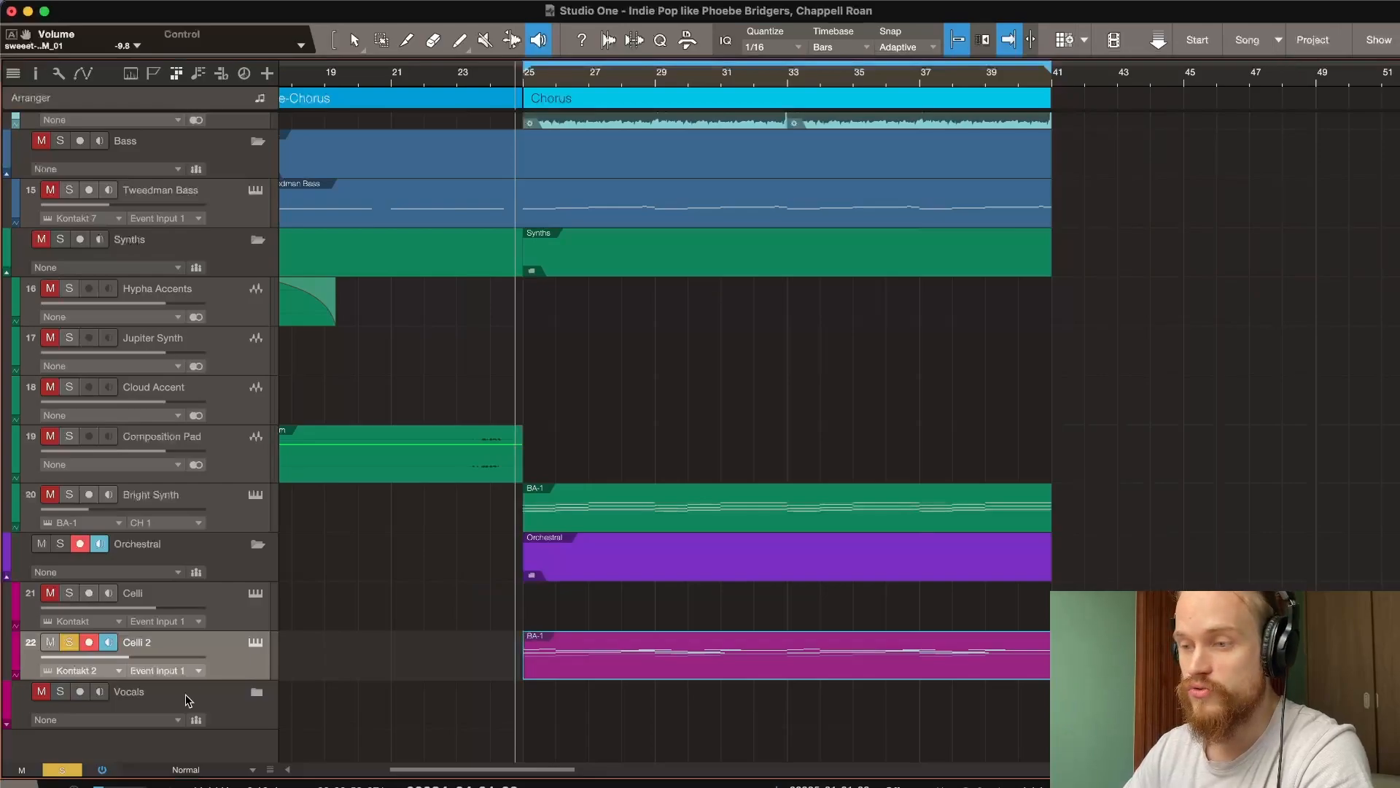
click(68, 645)
Open the Bright Synth track's BA-1 instrument, review its Big bright Pad - Gamella preset in the preset browser, and close the window.
click(237, 503)
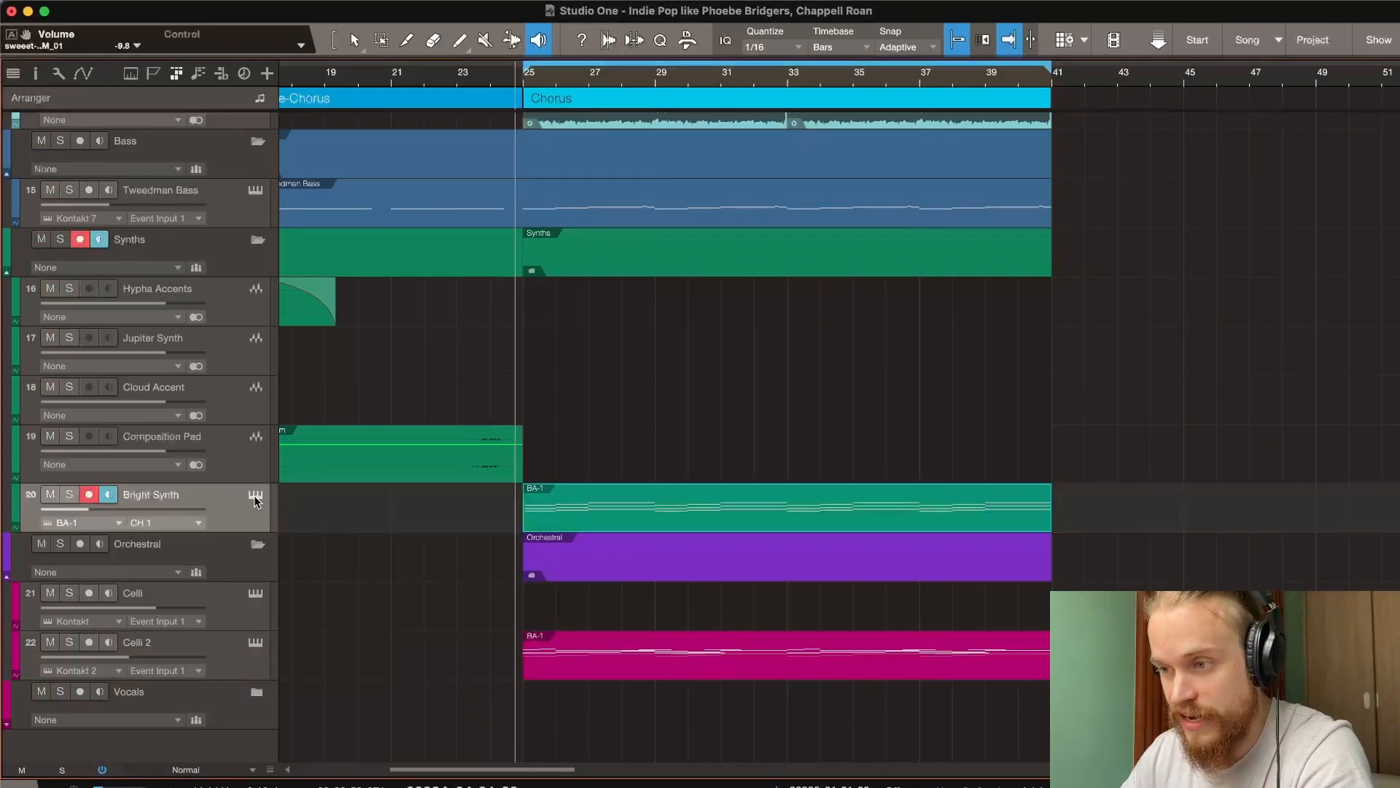
click(255, 496)
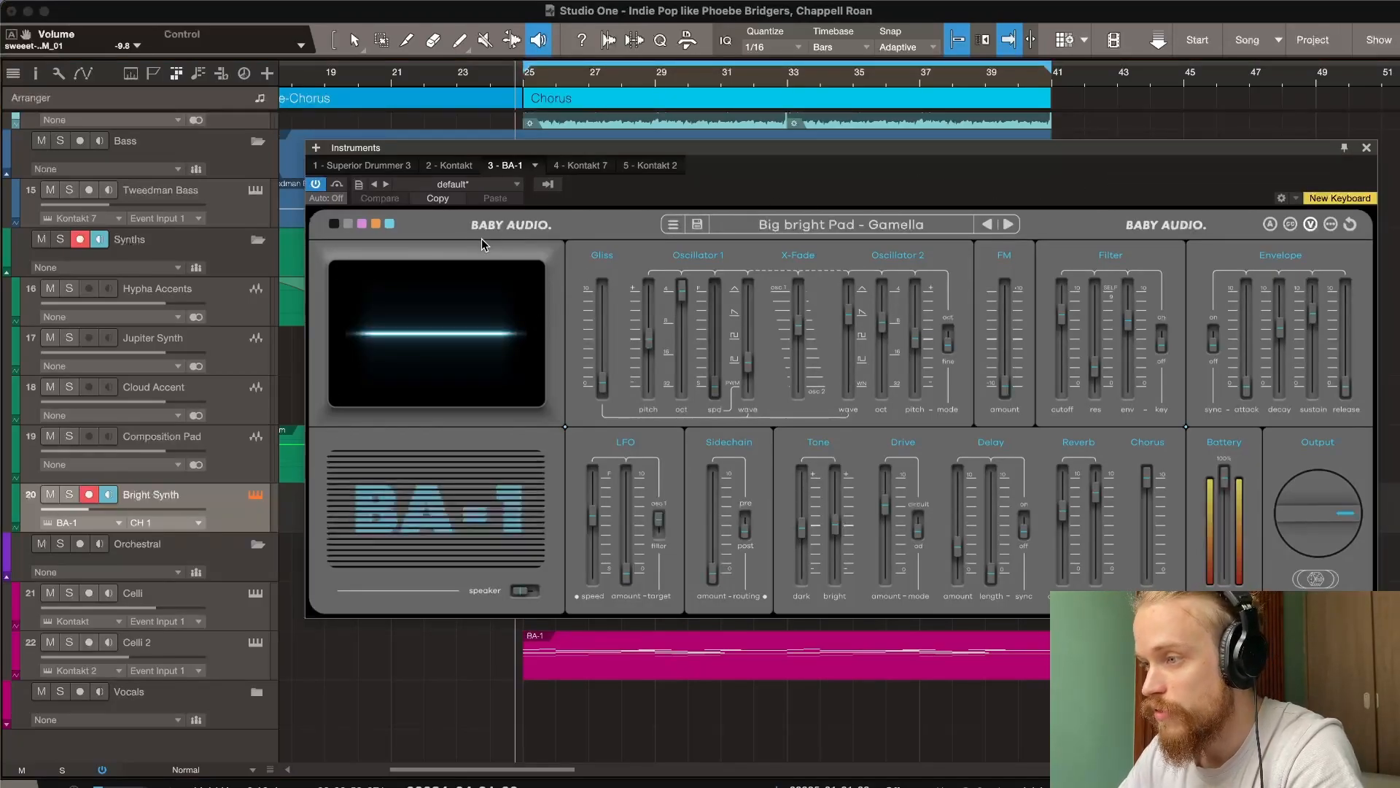
click(816, 224)
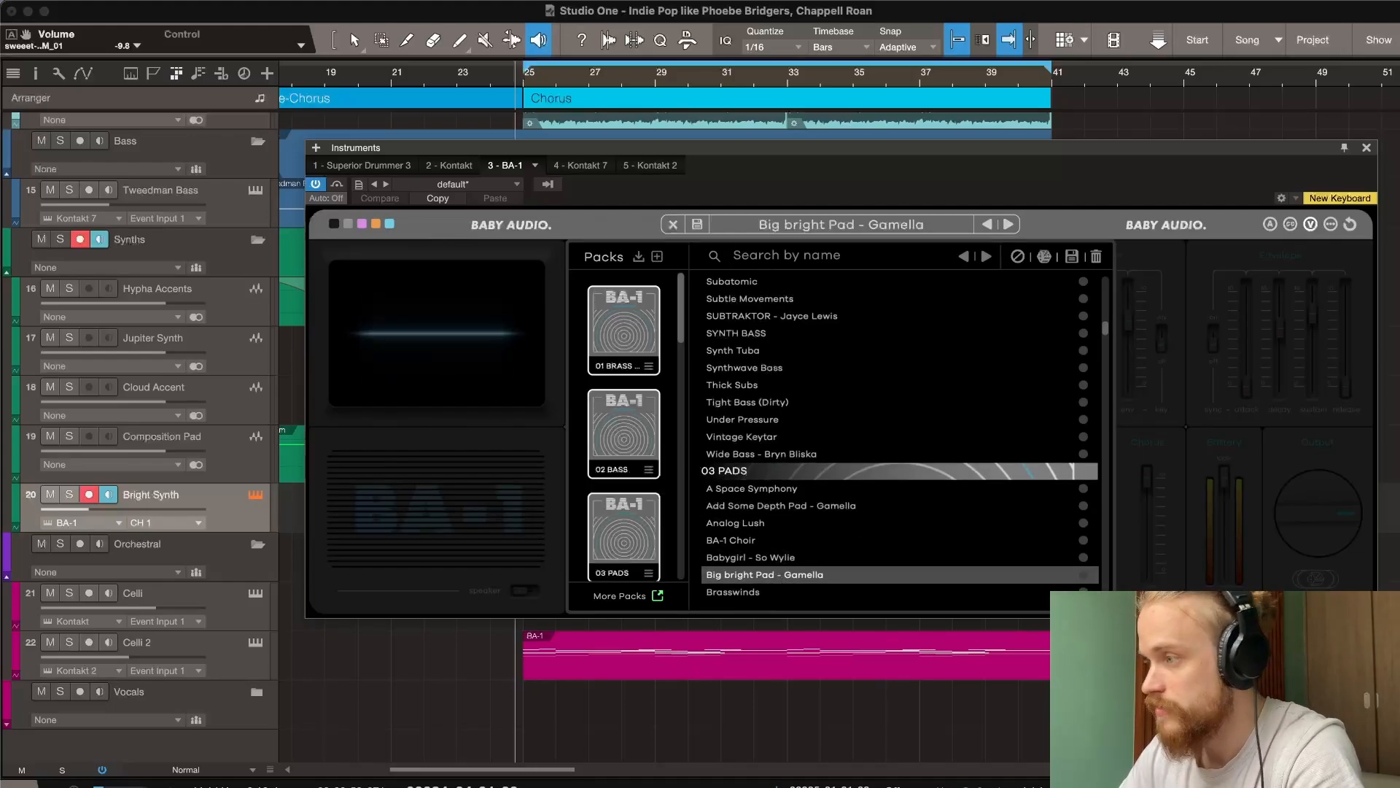
click(1366, 148)
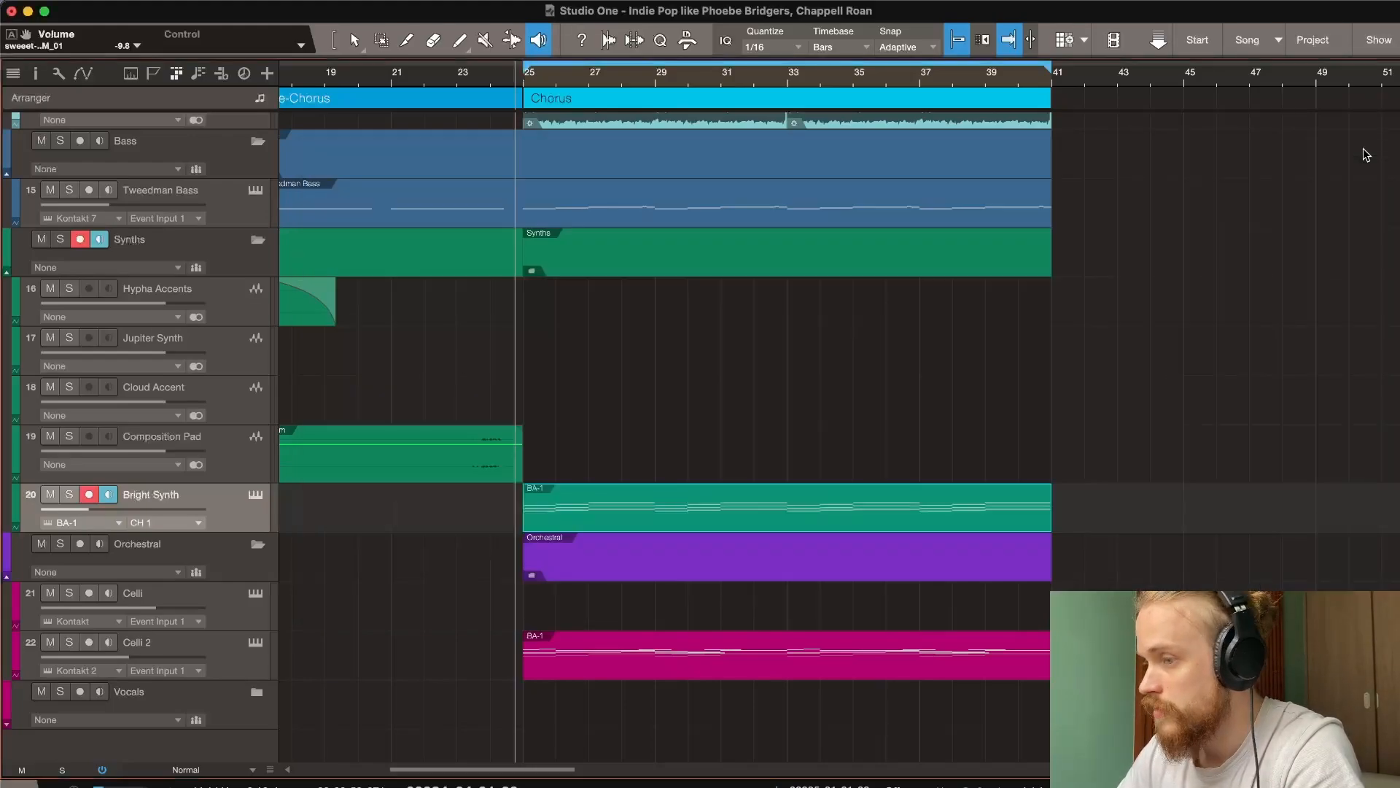
Audition the Bright Synth part soloed in the Chorus, and inspect its notes in the note editor.
click(70, 495)
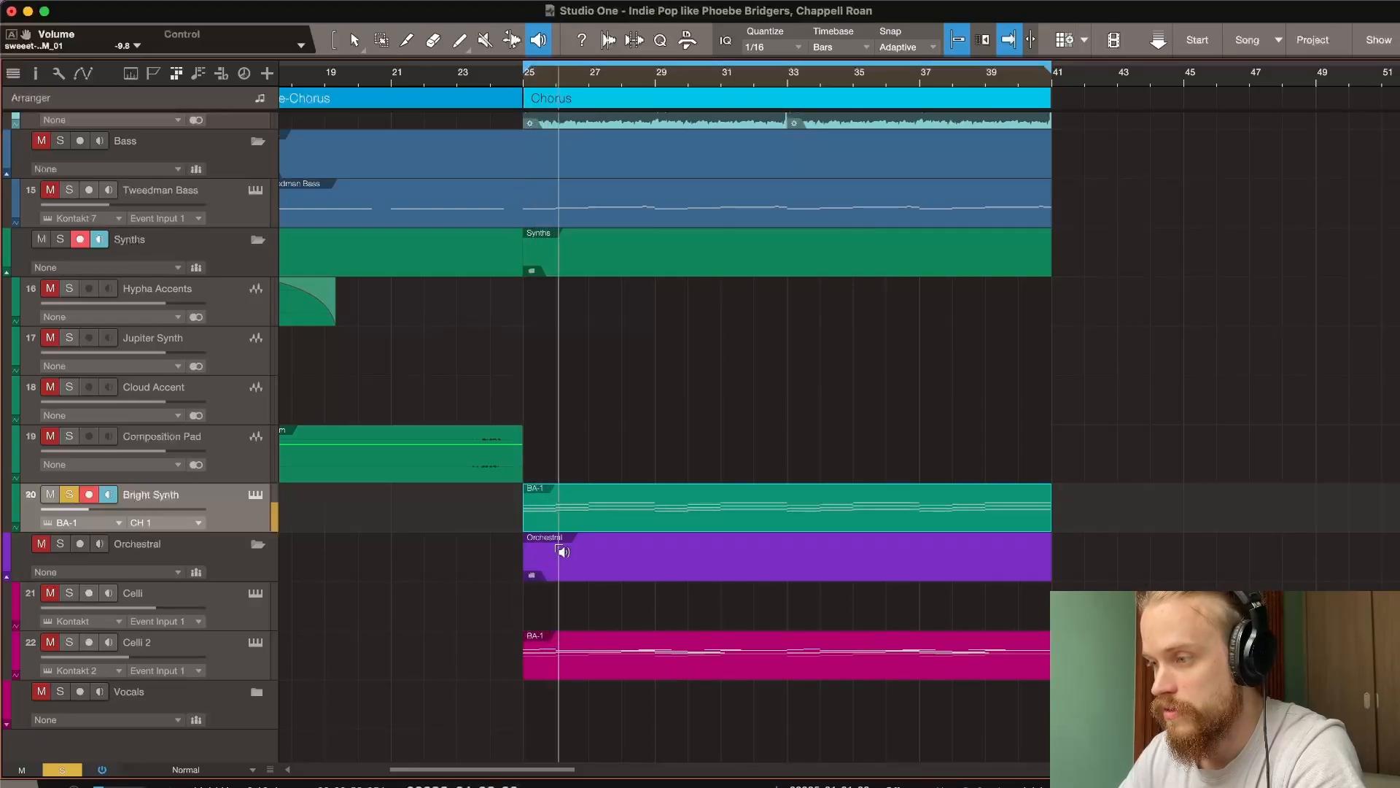
scroll(562, 550, right, 1)
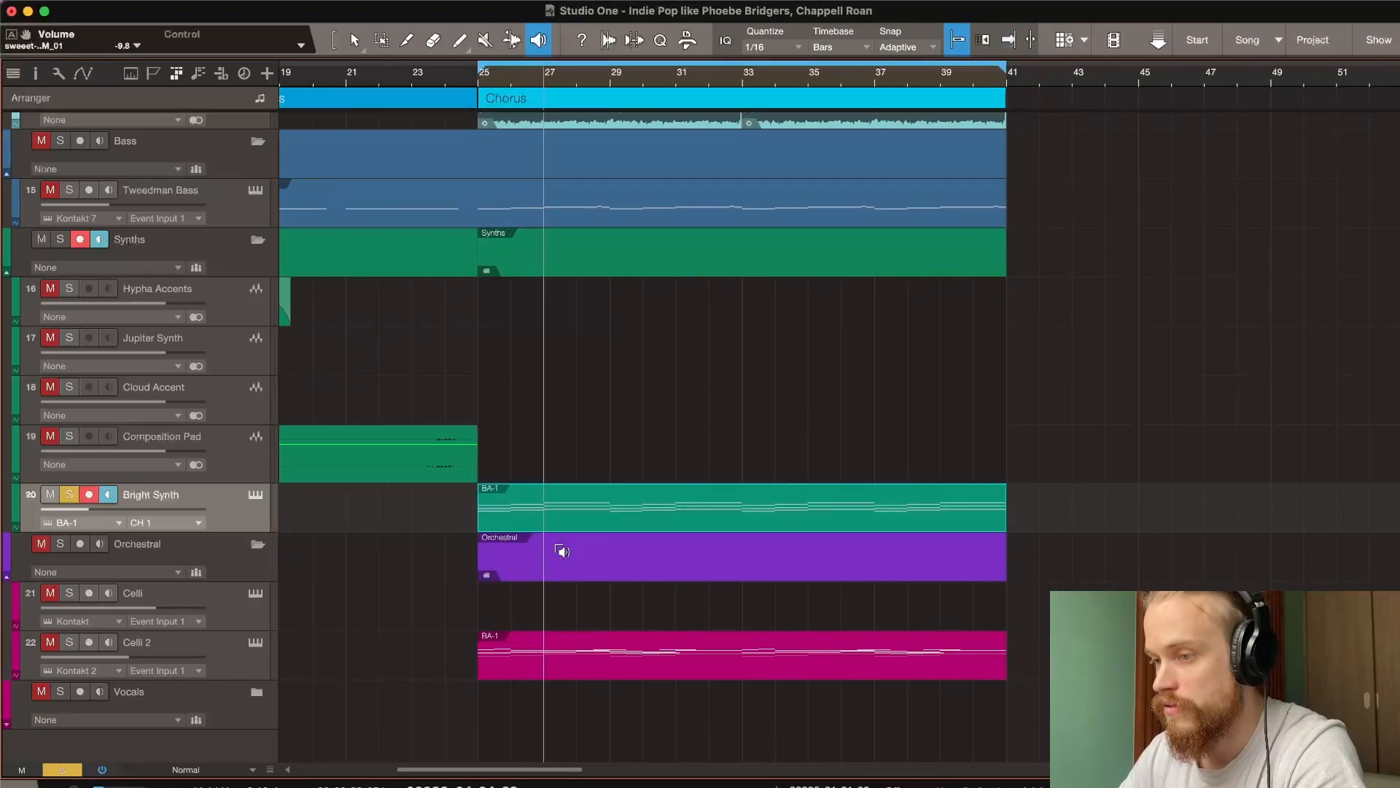
scroll(562, 551, down, 1)
key(space)
click(71, 495)
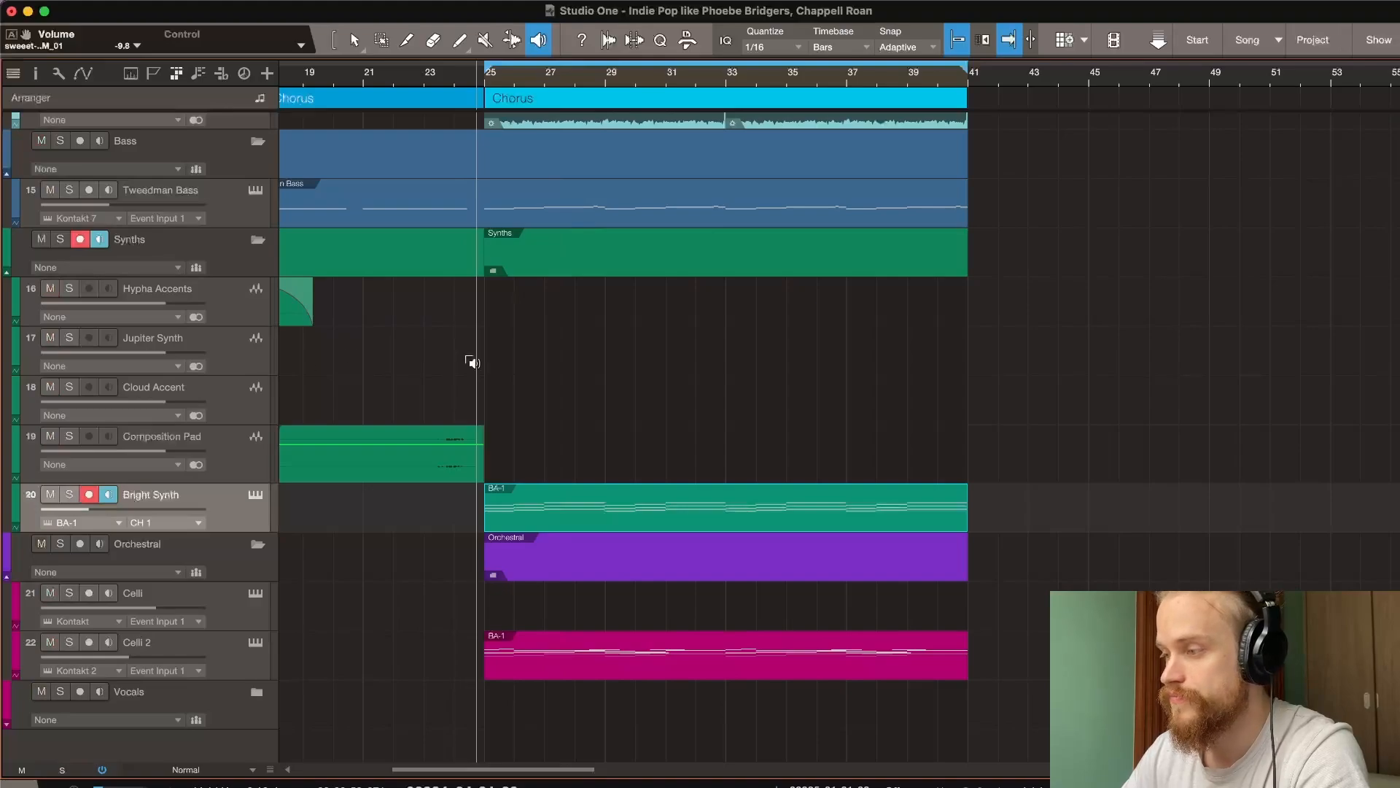
key(F2)
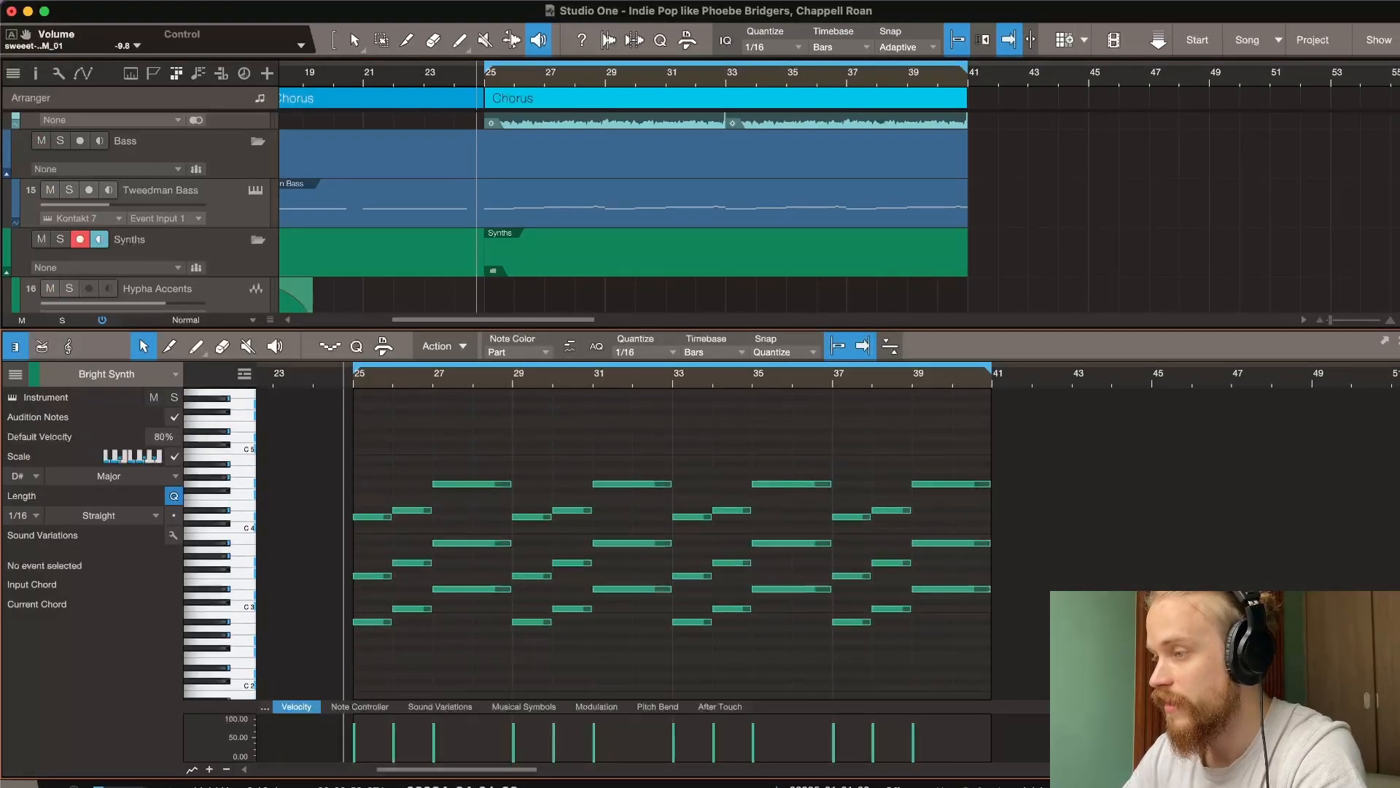
key(F2)
Examine the drum, percussion loop and transition clips in the Chorus compared with the Verse and Pre-Chorus.
scroll(781, 539, up, 10)
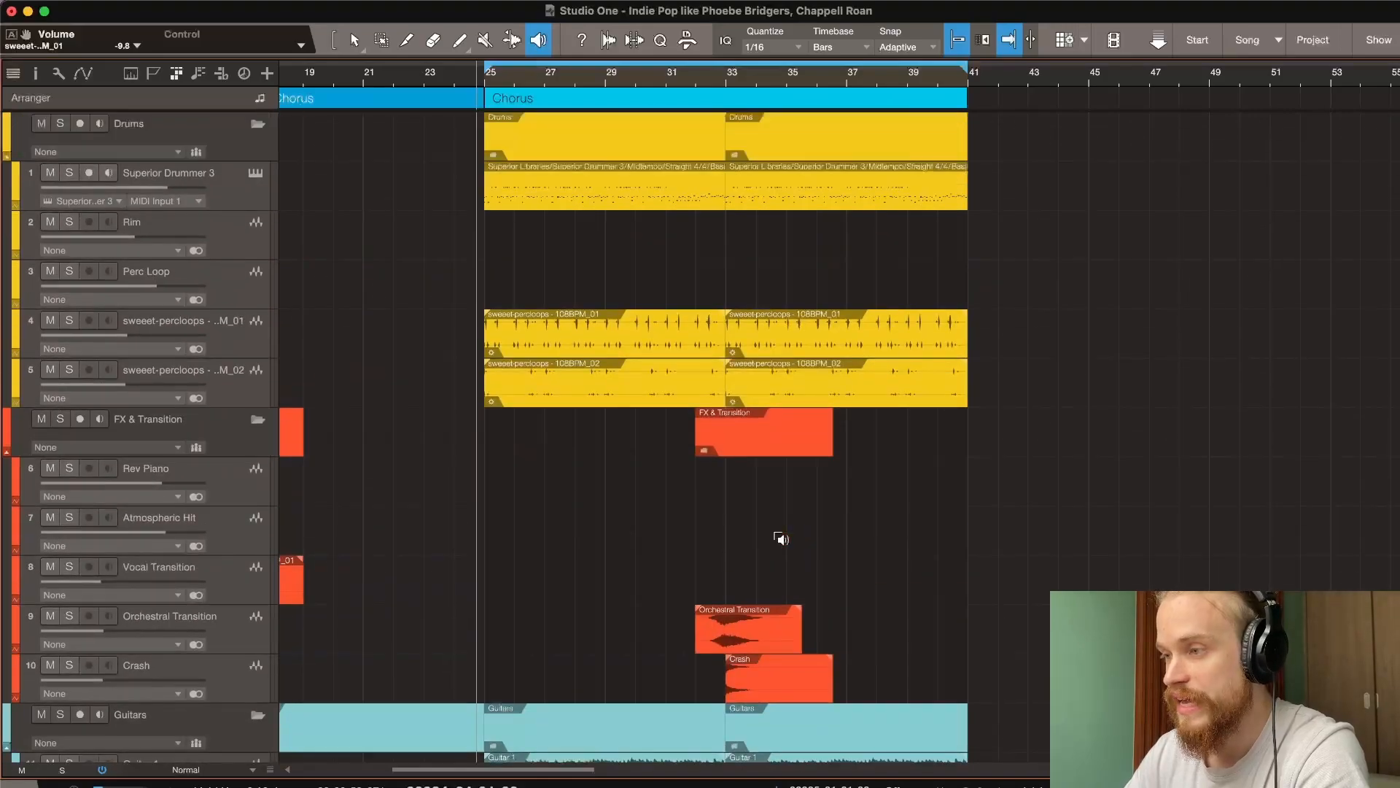
key(1)
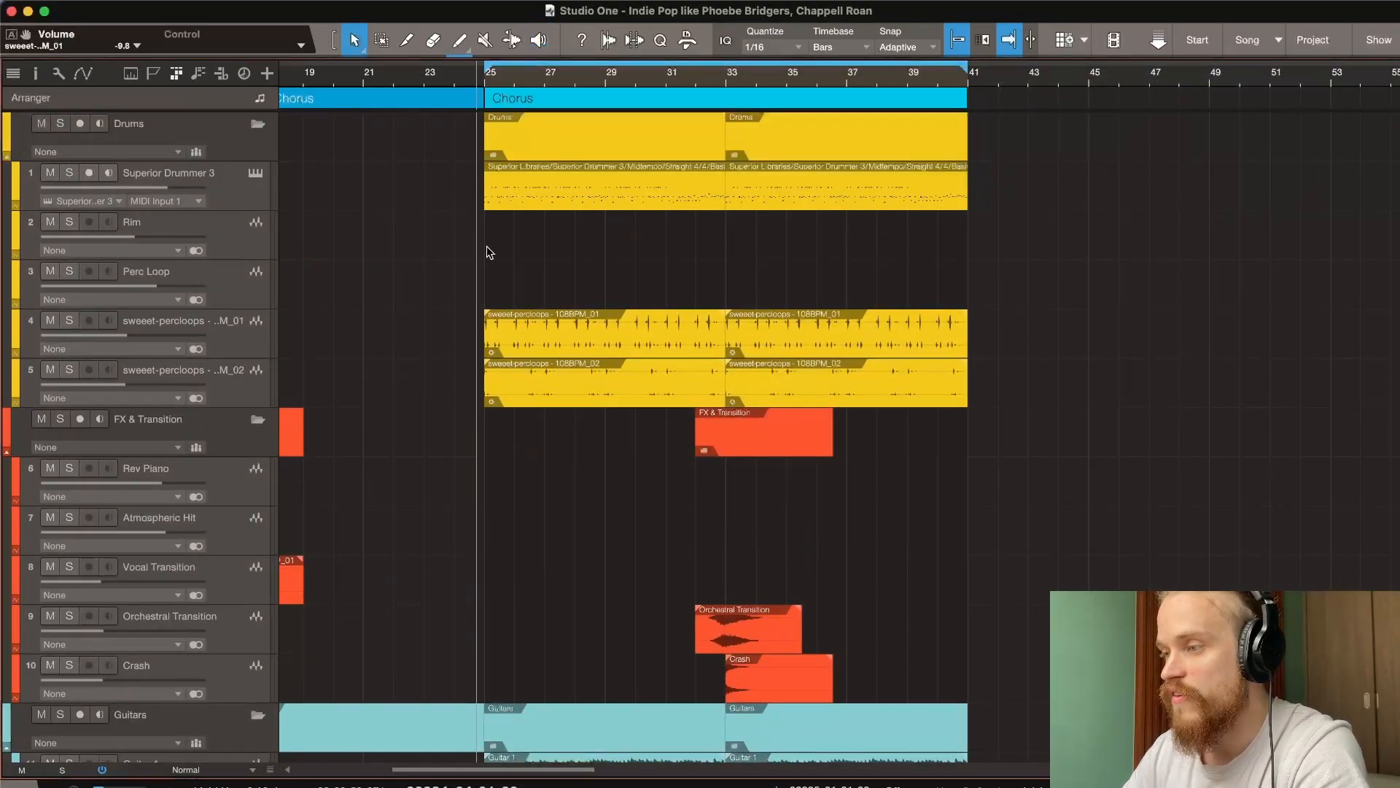
scroll(489, 252, up, 2)
key(8)
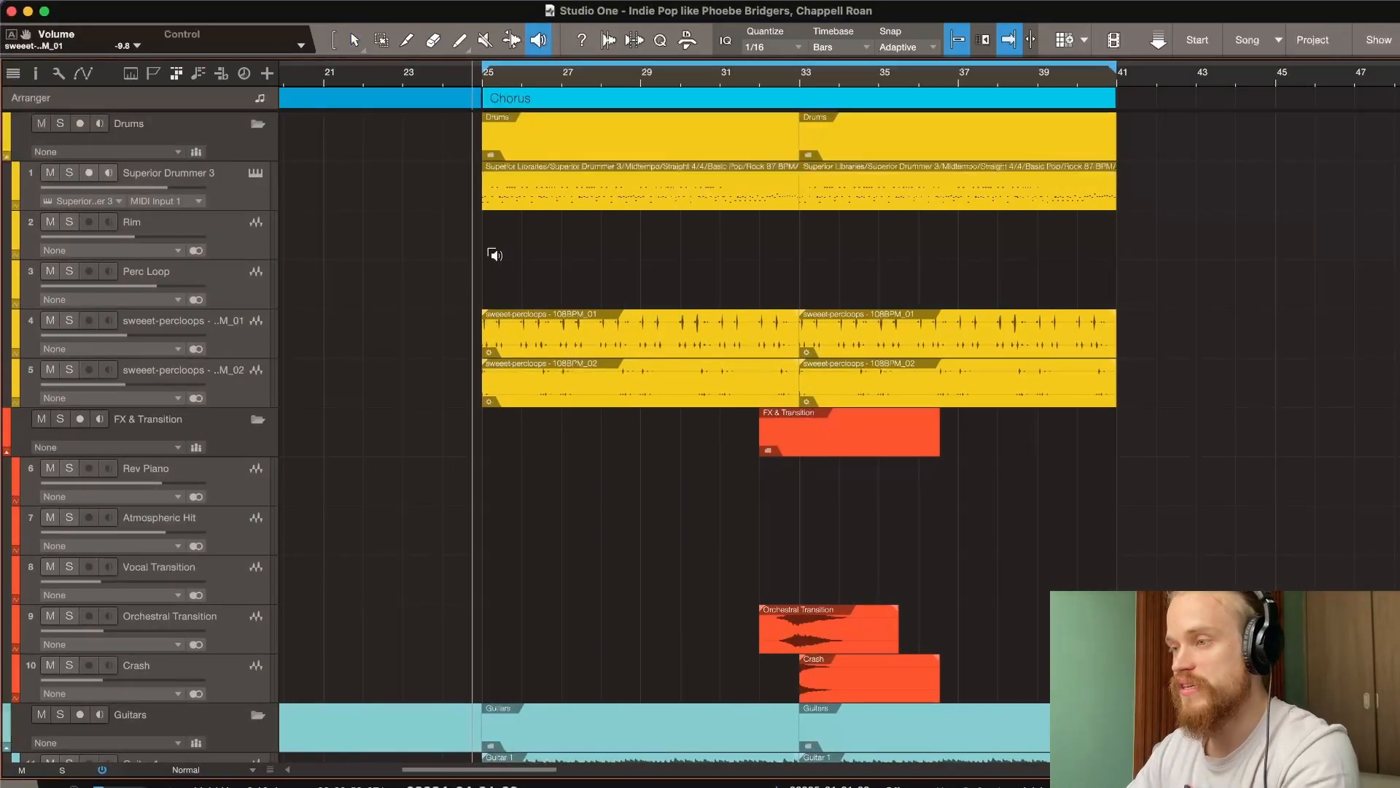
scroll(491, 253, down, 6)
scroll(491, 251, left, 4)
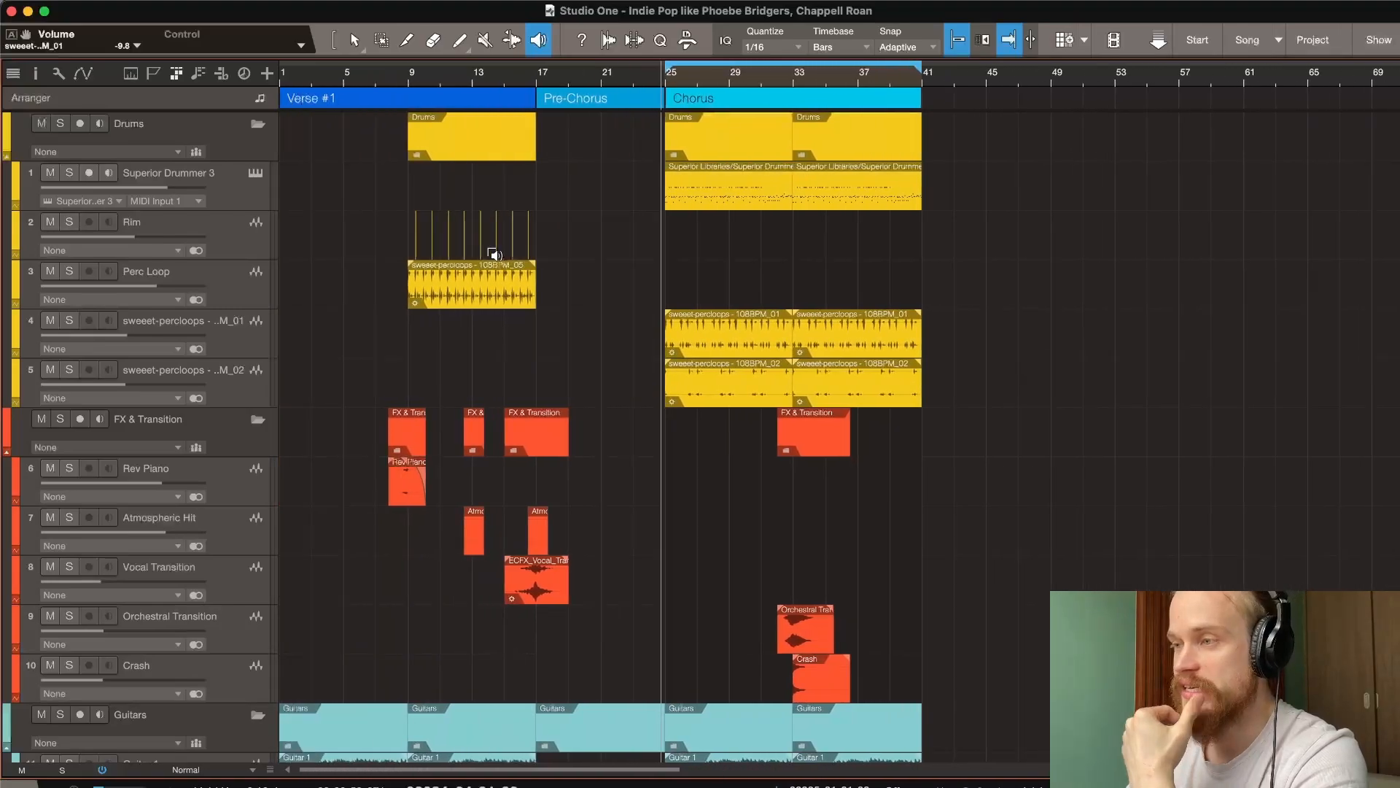
scroll(684, 156, right, 3)
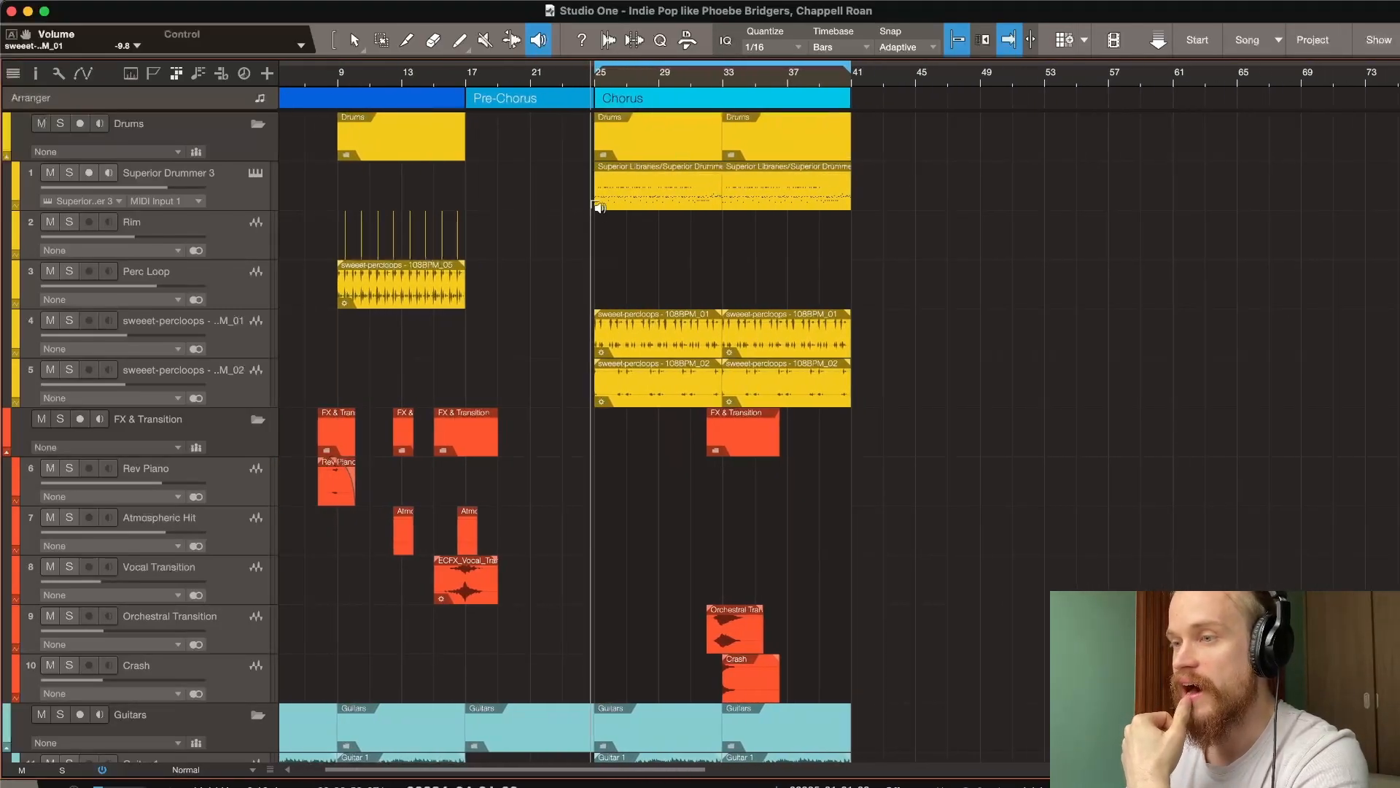
scroll(642, 182, right, 1)
scroll(598, 207, up, 1)
scroll(598, 207, up, 1)
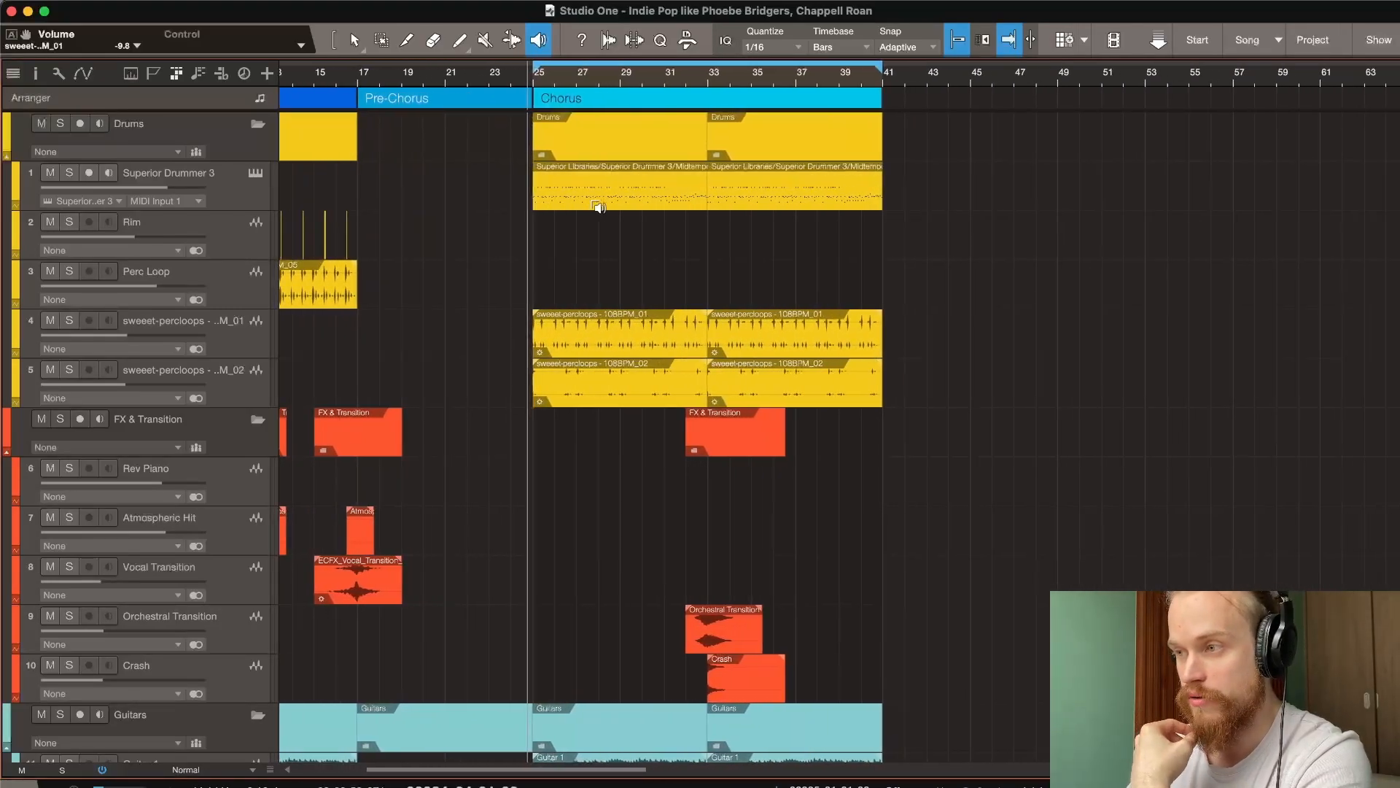
Open Superior Drummer 3 and review the Gretsch Default clean kit preset and its kick and snare drums.
click(256, 173)
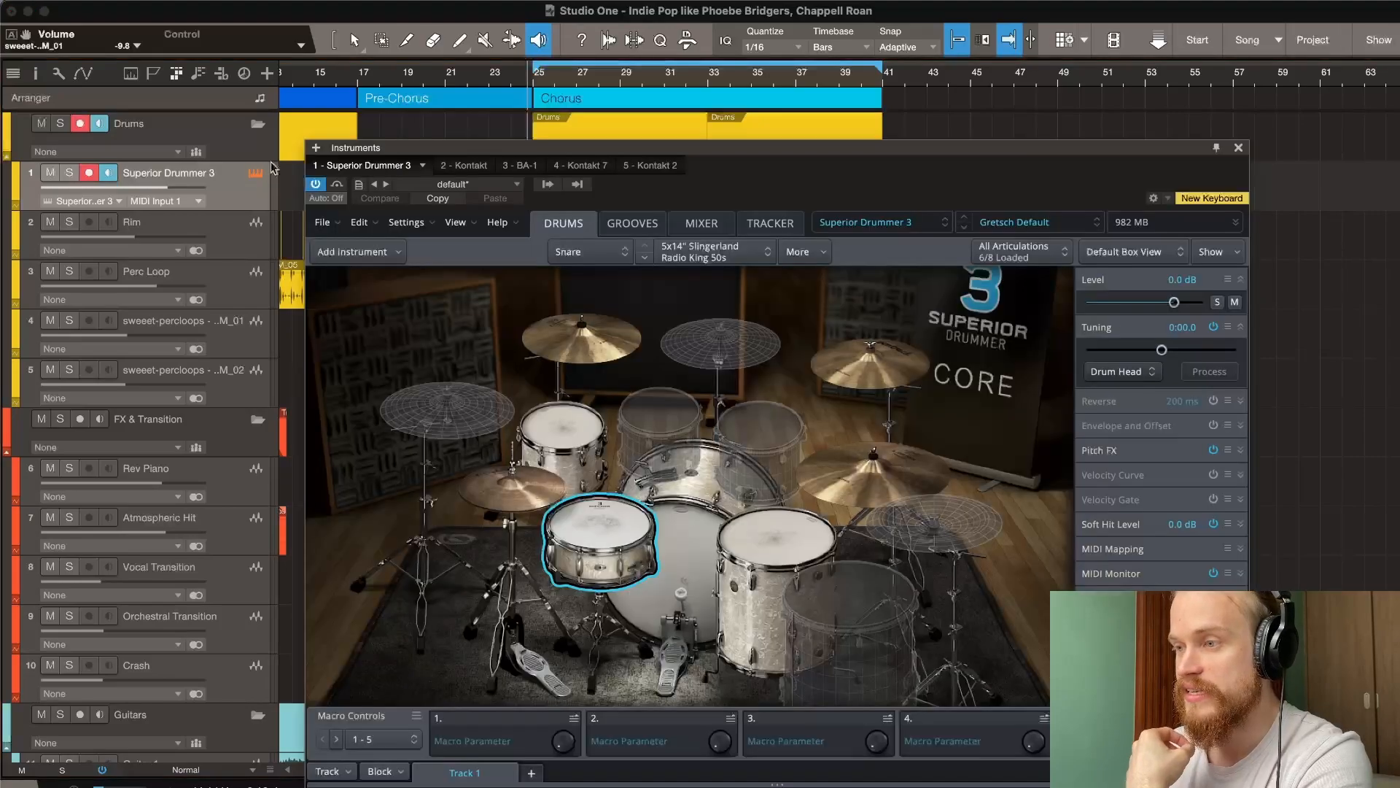
drag(690, 171, 670, 70)
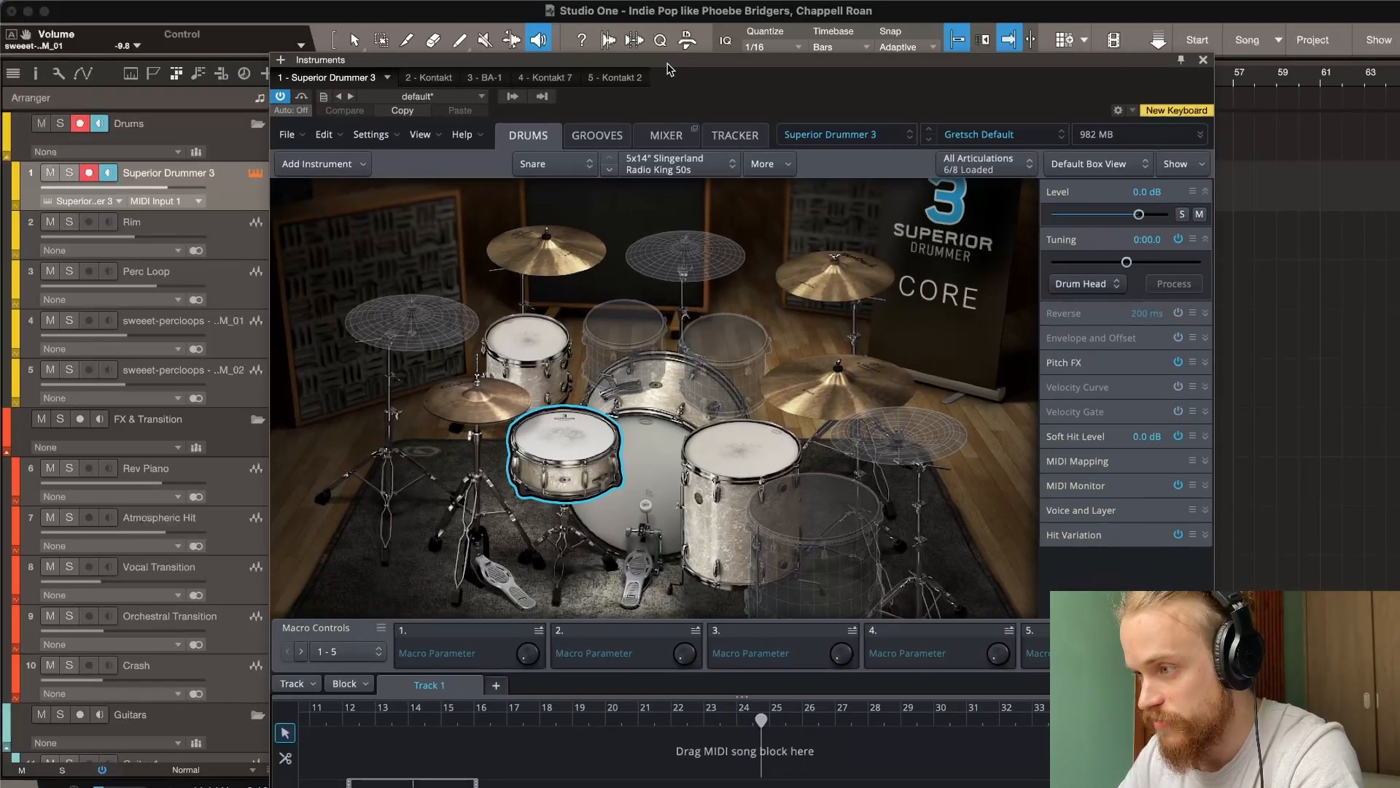
click(977, 134)
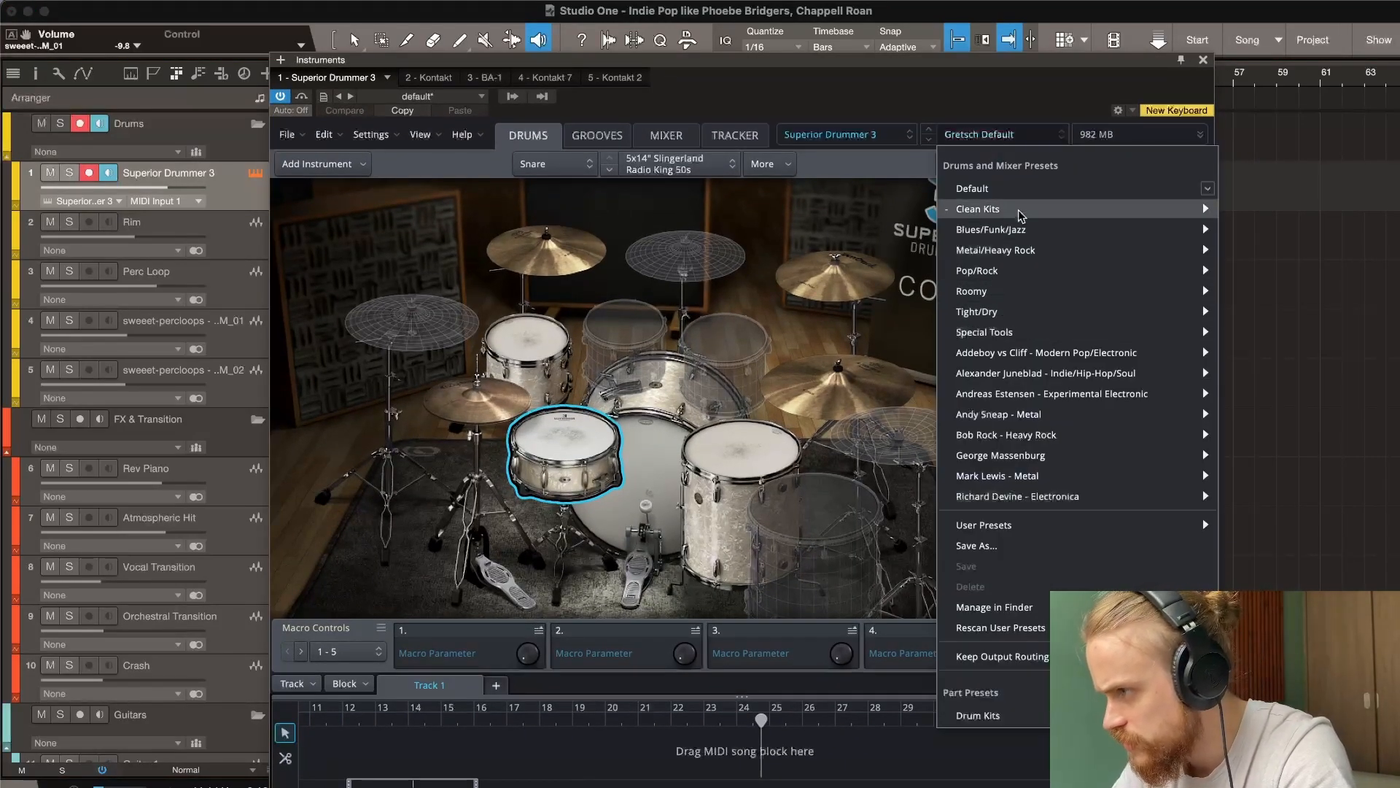
mouse_move(1021, 215)
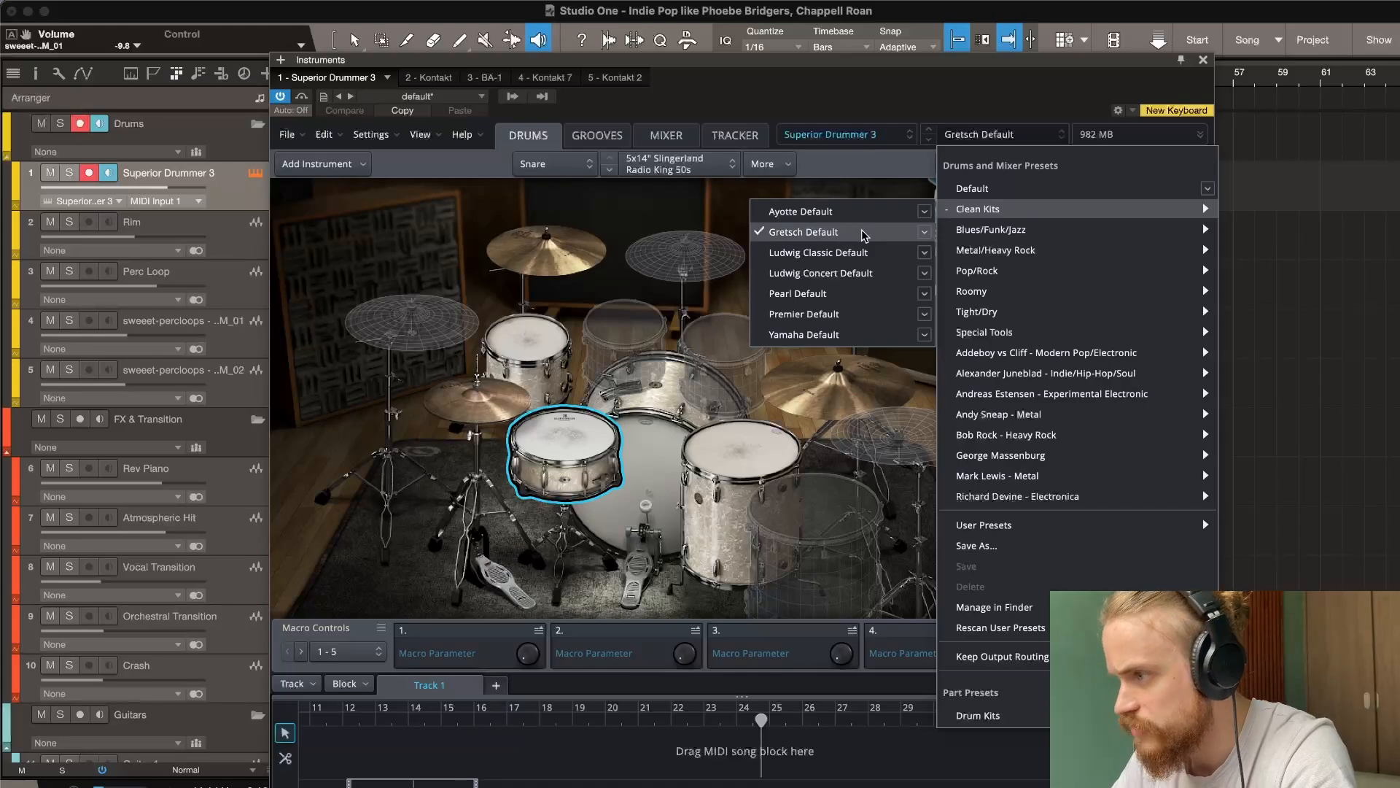
click(659, 464)
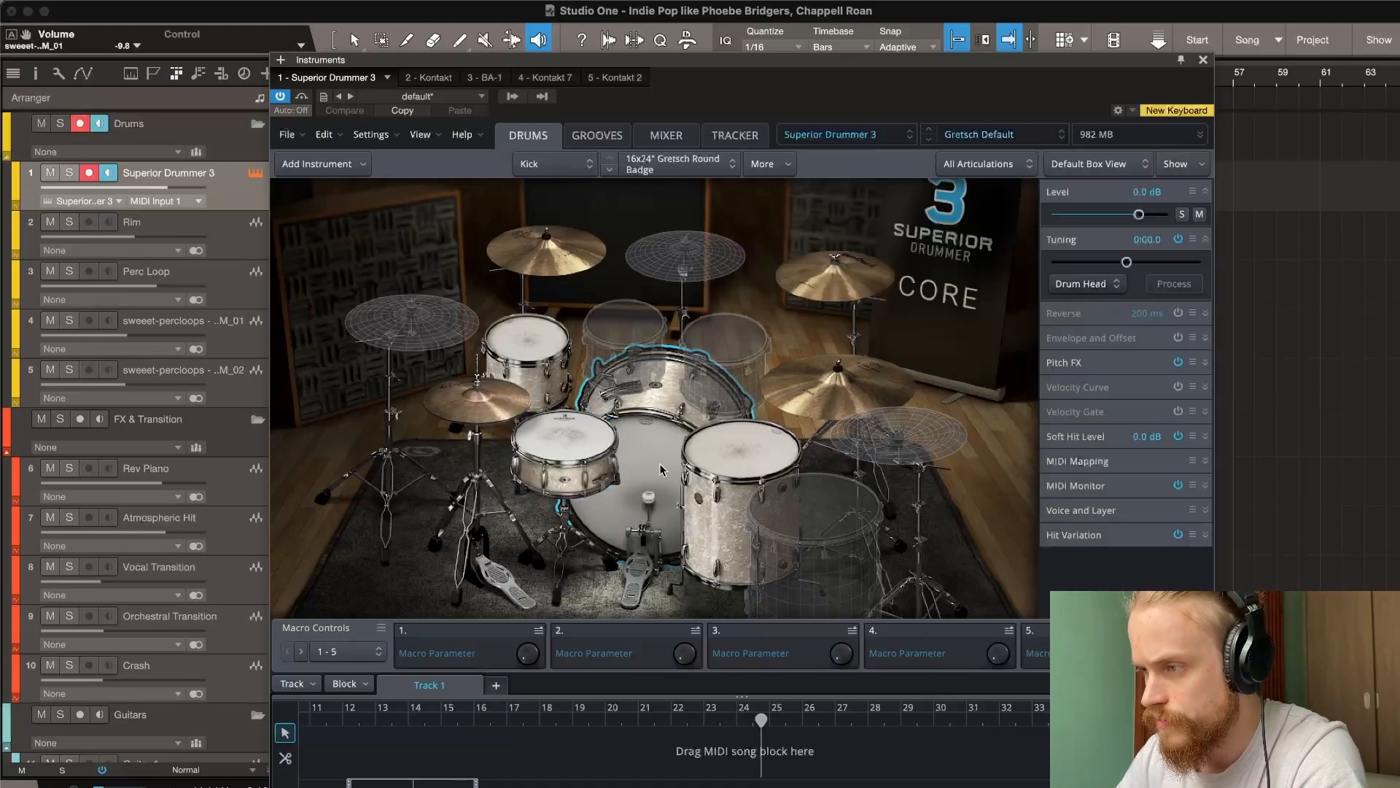
click(578, 458)
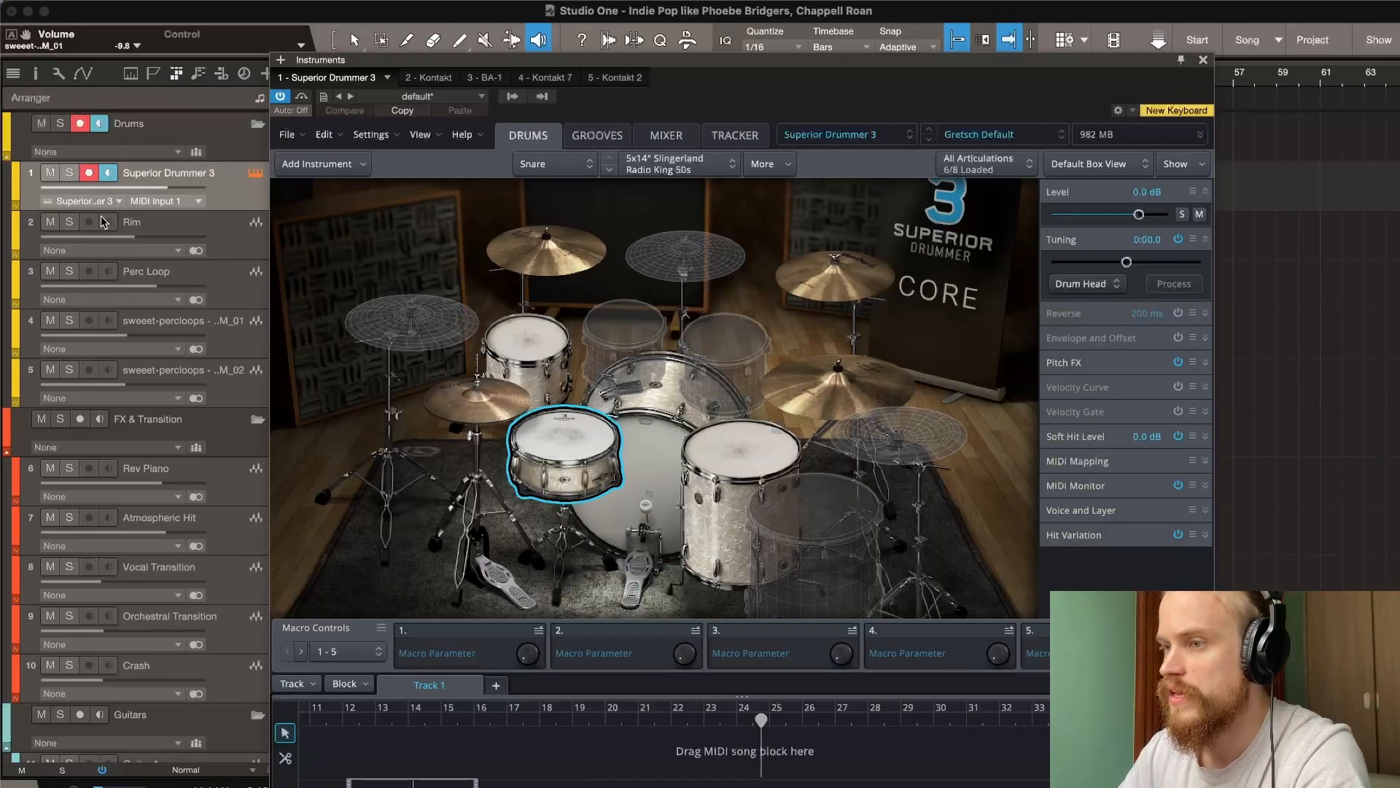
Solo the Superior Drummer 3 track, close its instrument window, and audition the Chorus drum part.
click(70, 172)
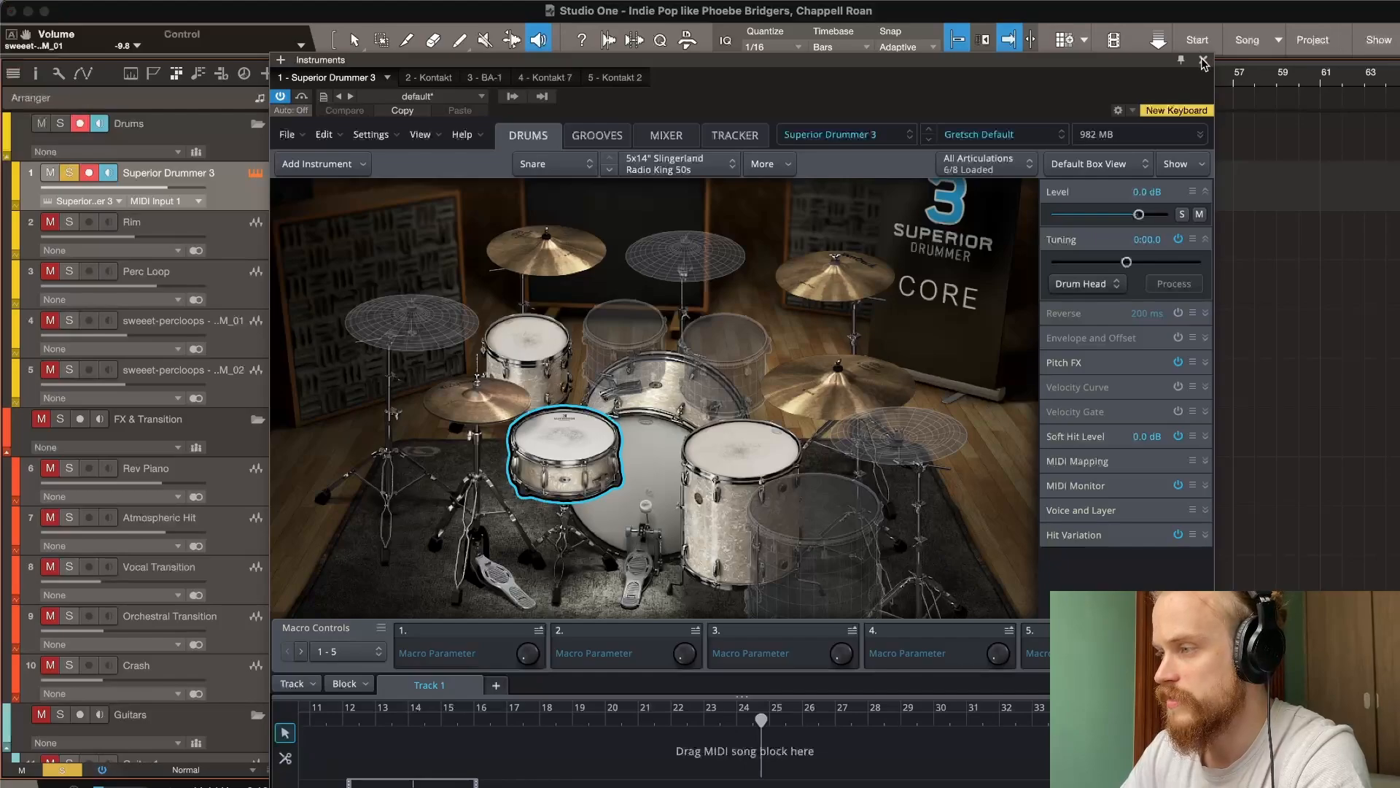
click(1203, 61)
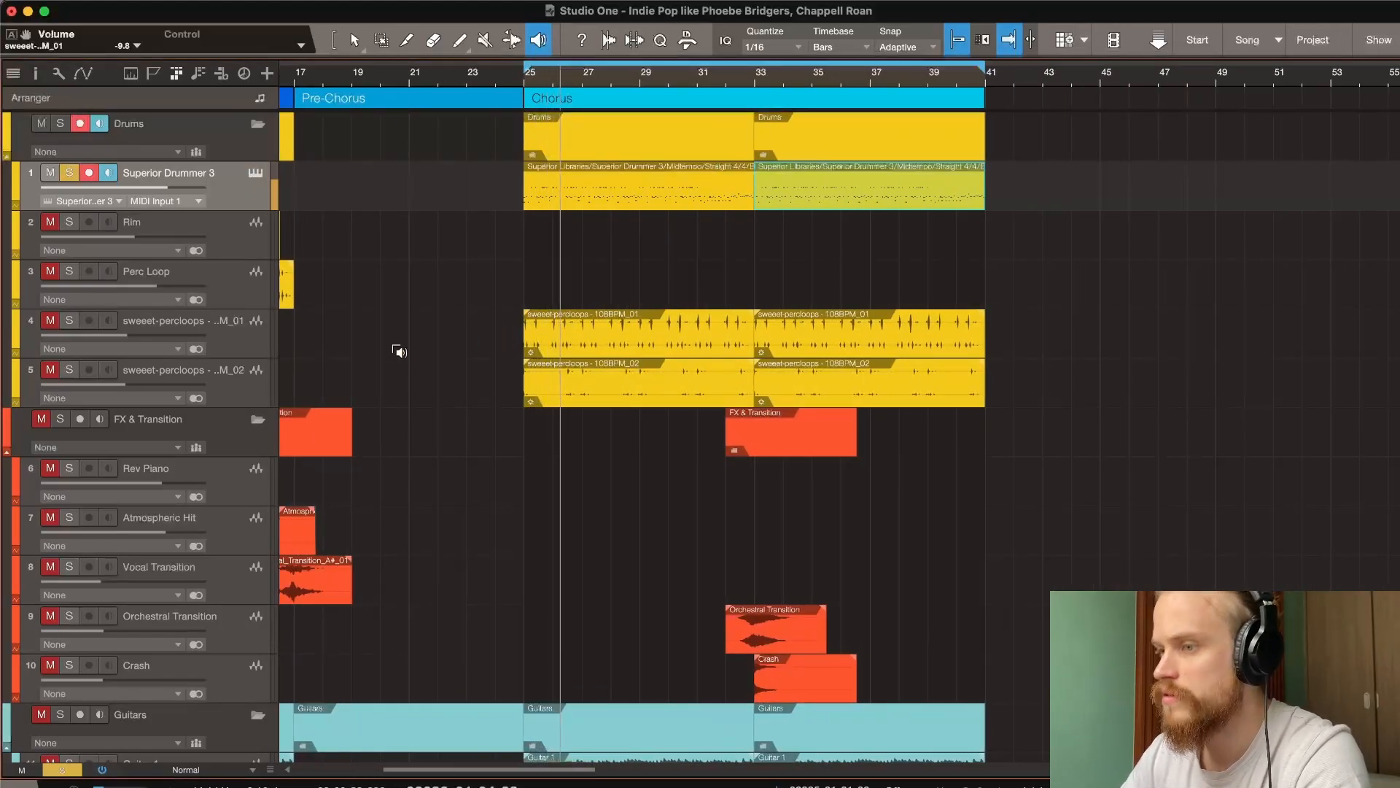
key(space)
Solo both percloops tracks alongside Superior Drummer 3, audition the Chorus groove from bar 25, and clear the solos.
click(69, 320)
click(69, 369)
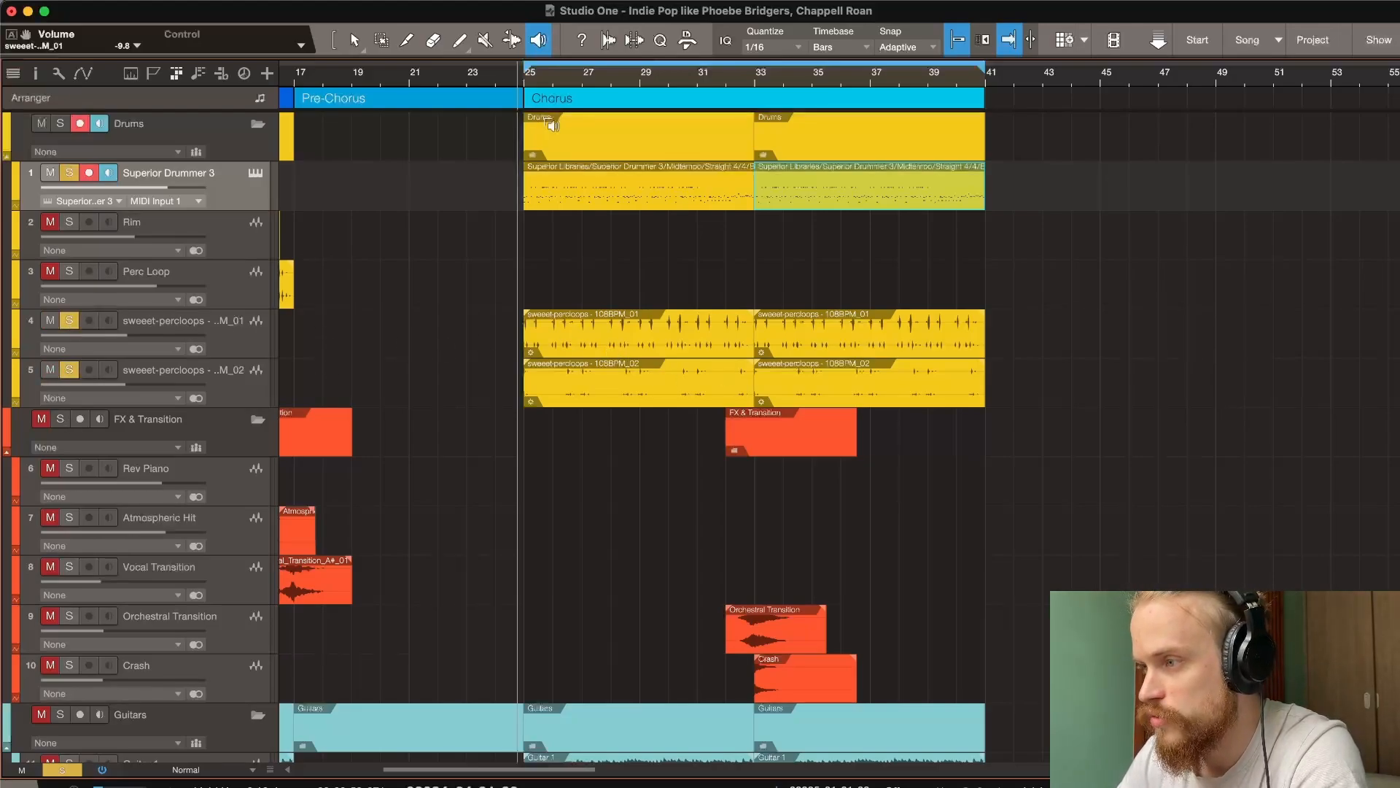
click(525, 79)
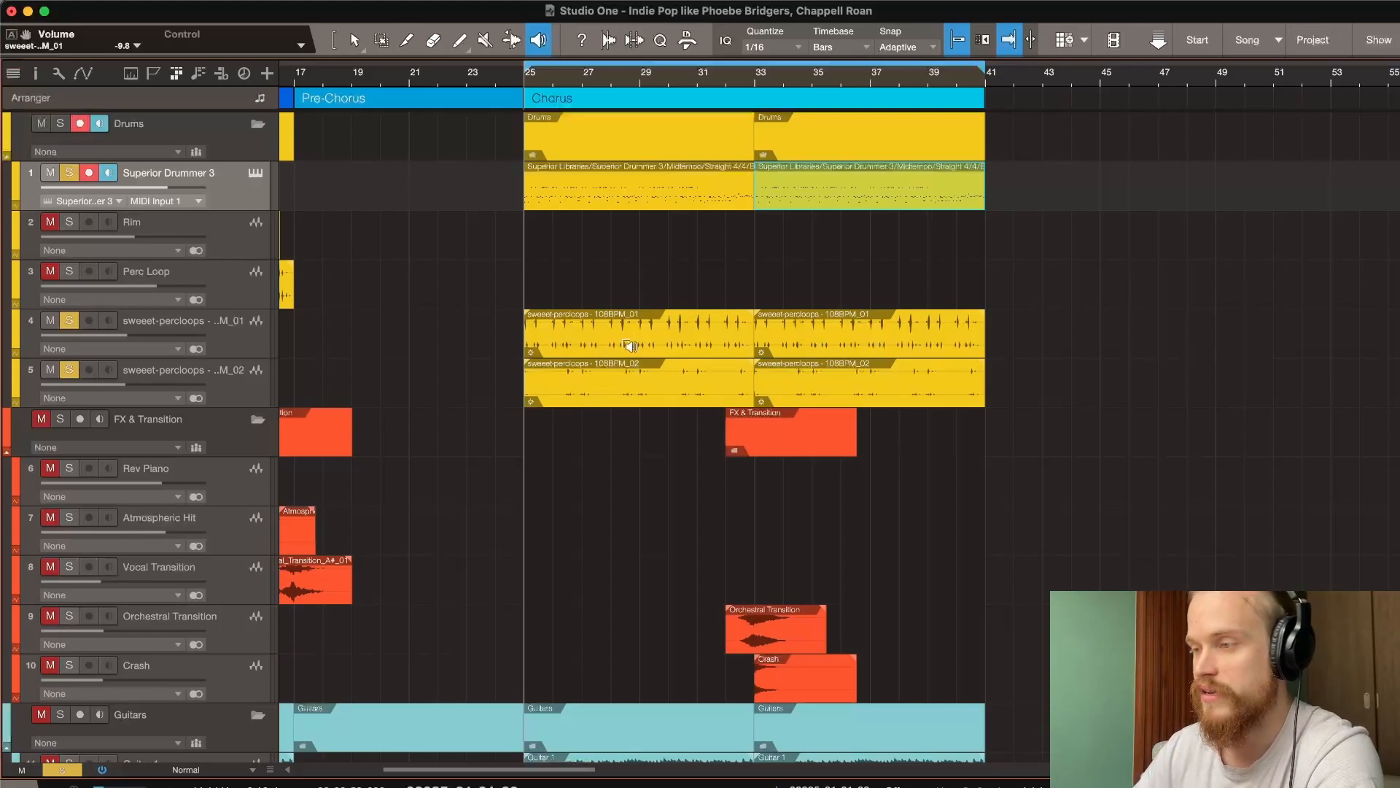
key(space)
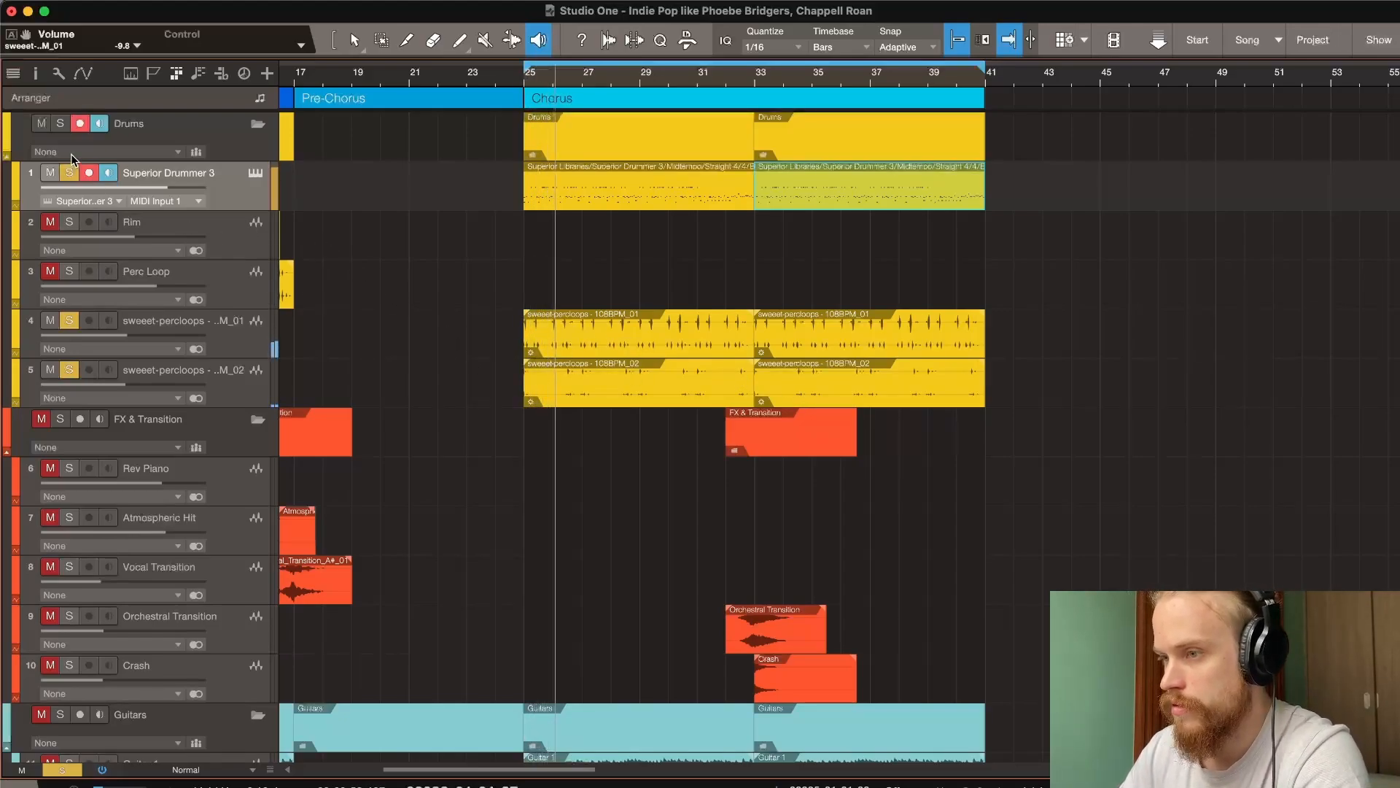
key(space)
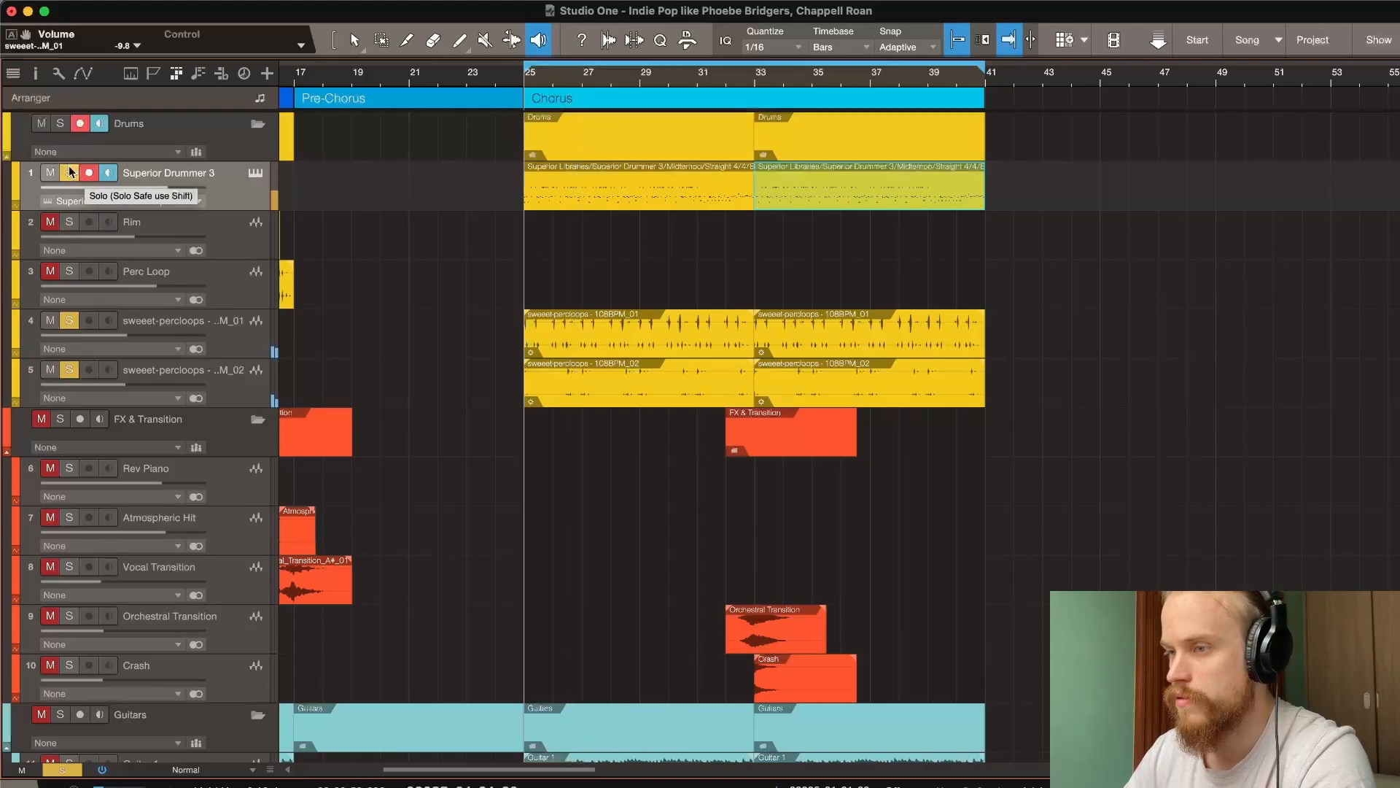
drag(69, 172, 81, 428)
Audition the Orchestral Transition and Crash clips around bar 33 of the Chorus.
scroll(669, 384, down, 3)
scroll(663, 382, up, 3)
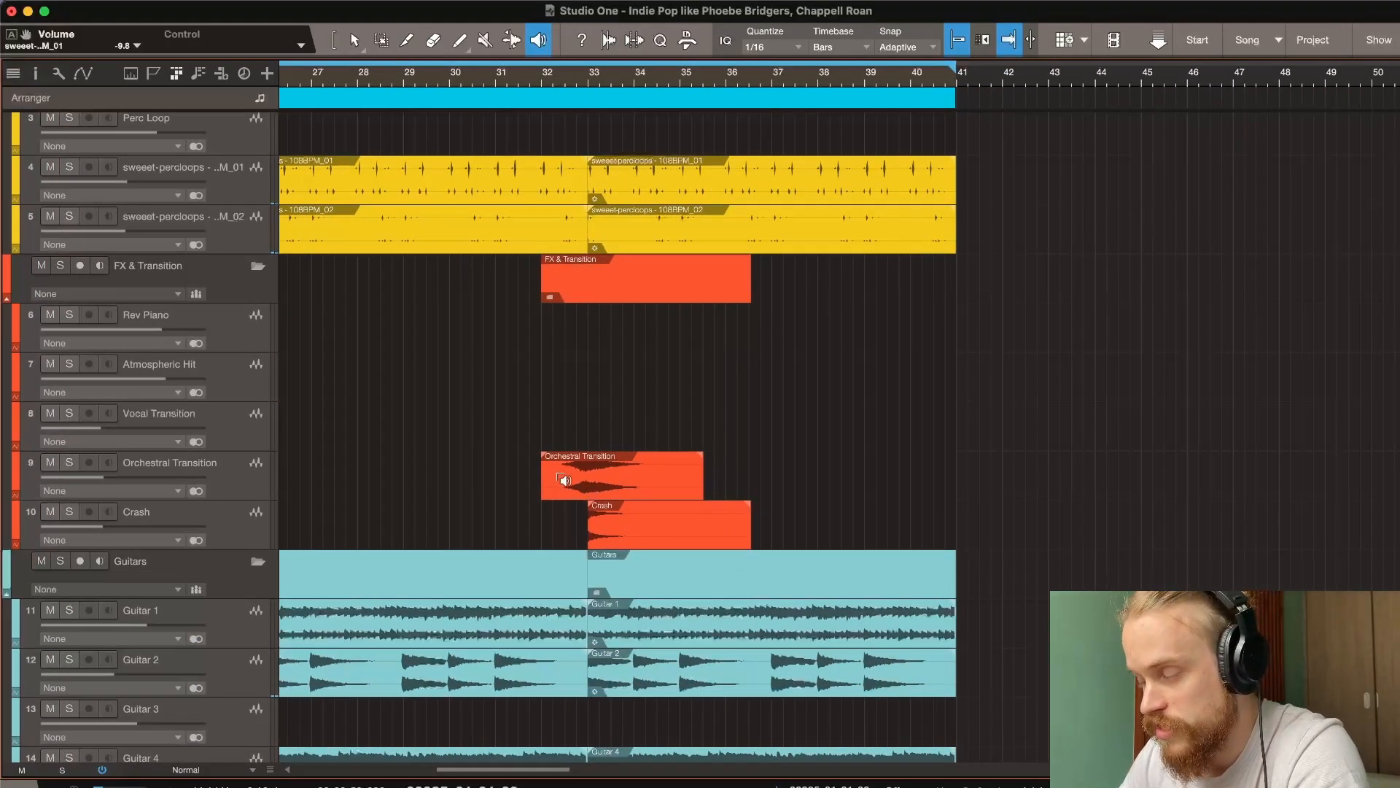
click(564, 479)
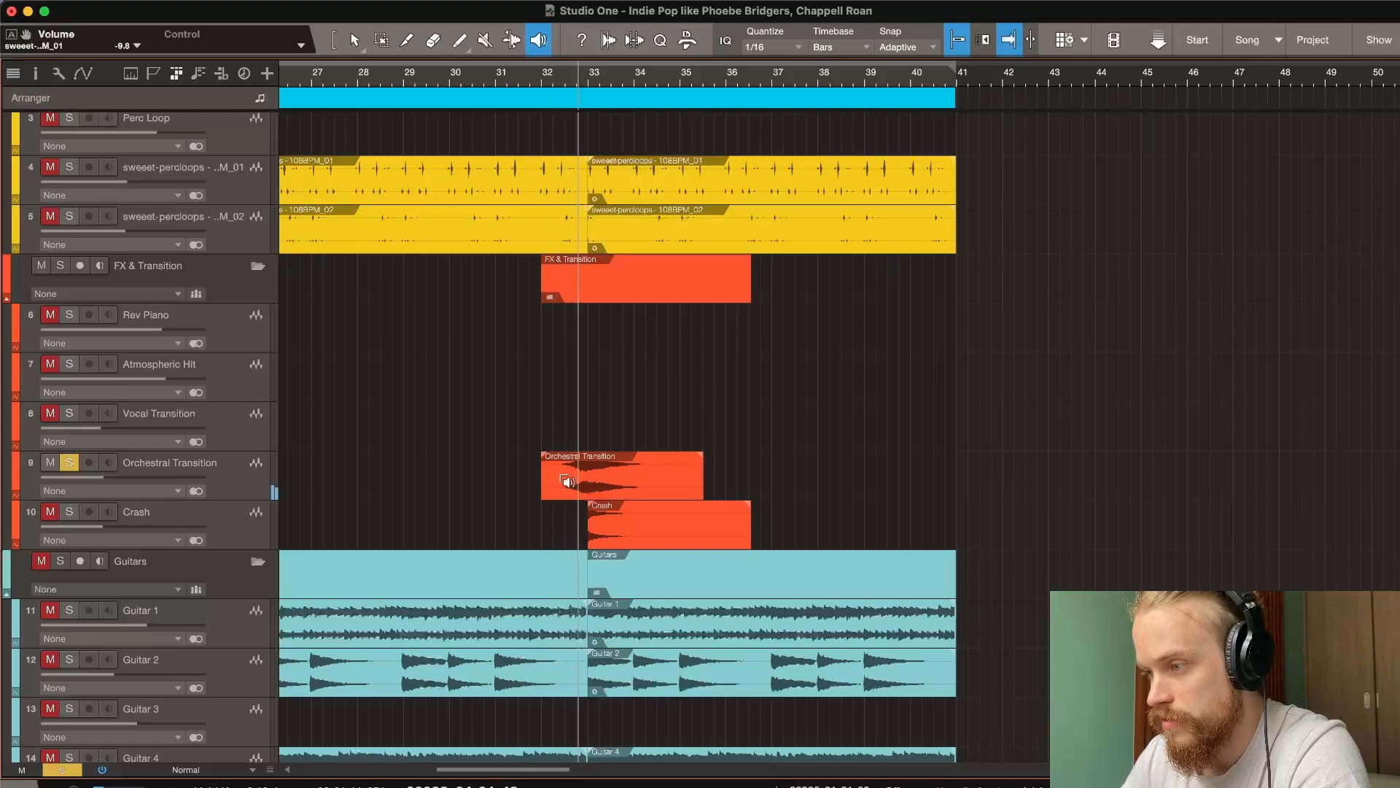
click(577, 533)
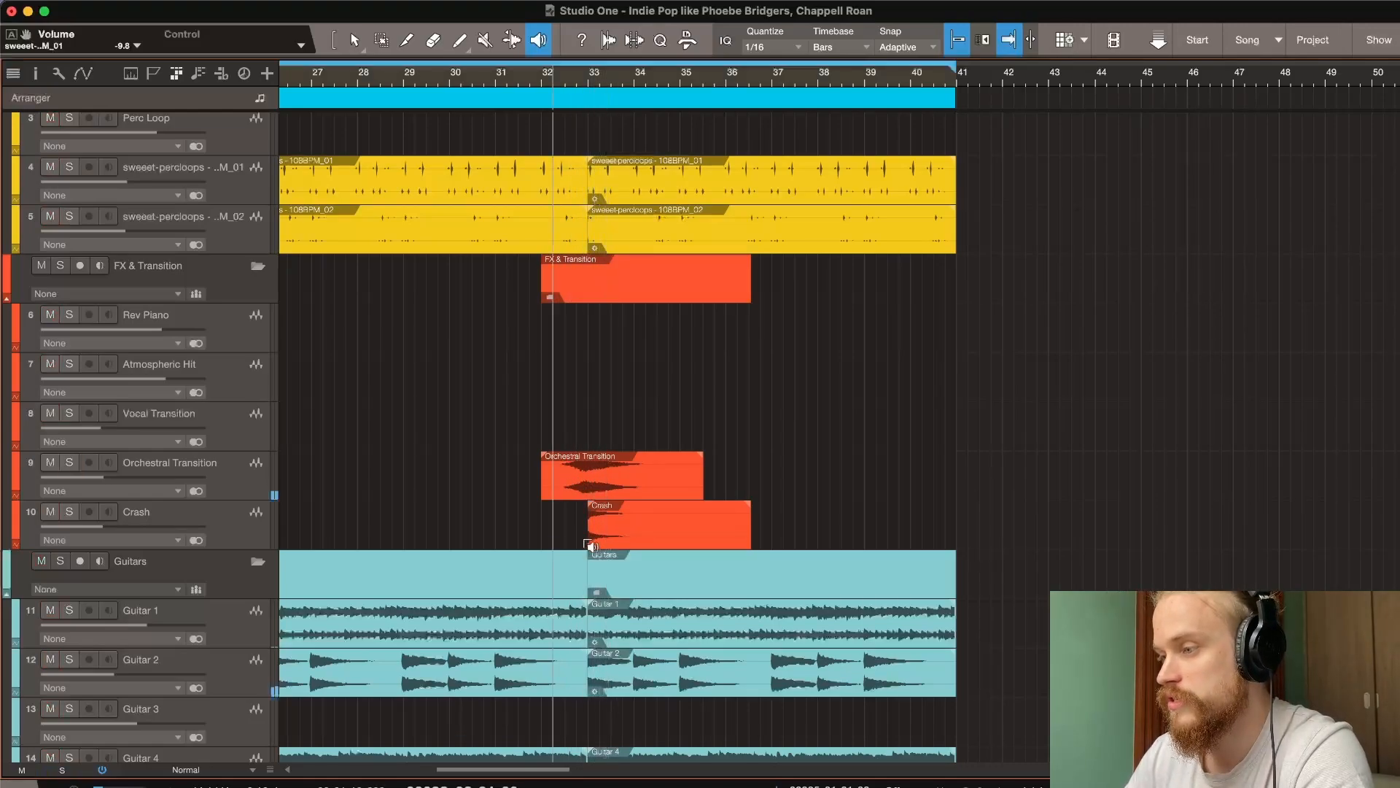
Play the full Chorus arrangement from bar 25 while reviewing its tracks from the strings up to the drums.
scroll(577, 533, down, 5)
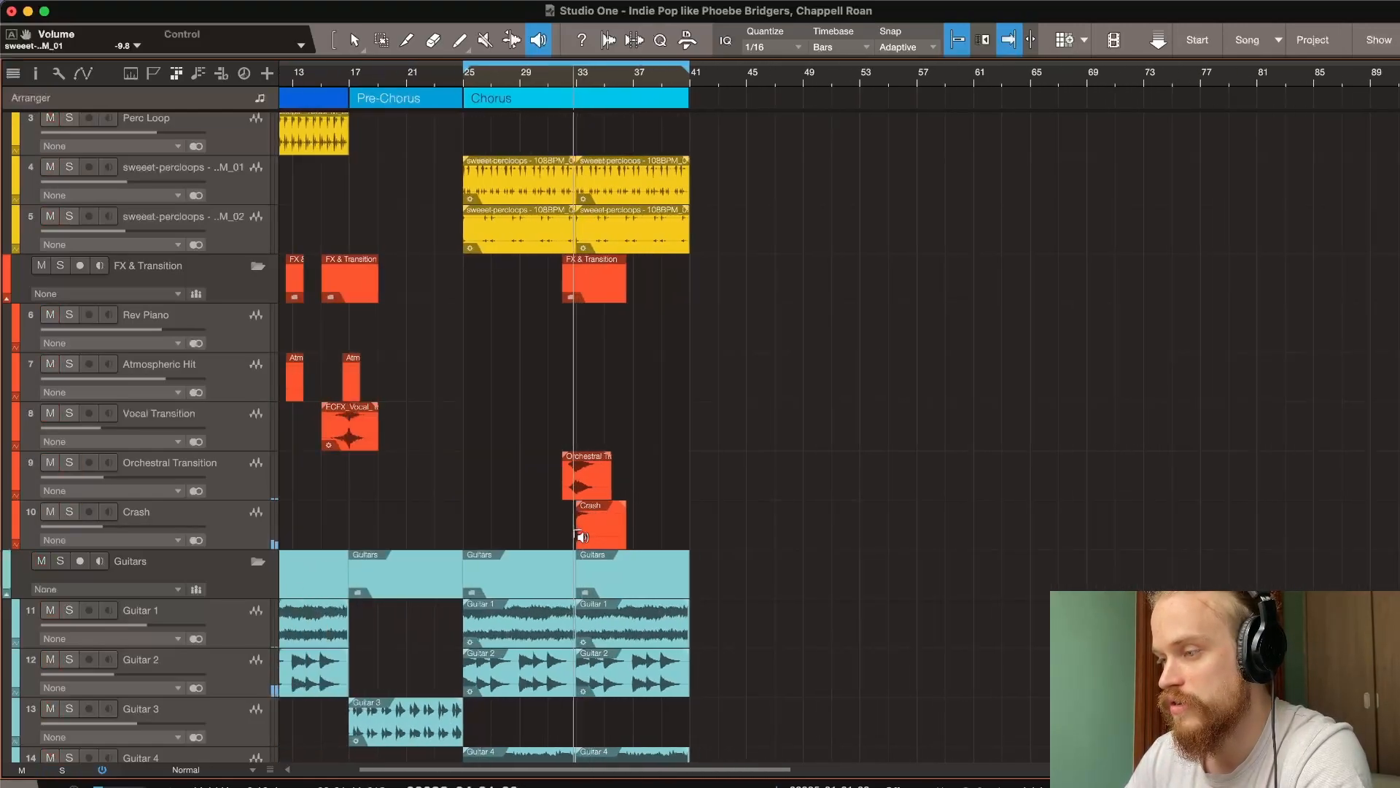
scroll(580, 536, down, 5)
scroll(580, 536, down, 2)
scroll(576, 536, down, 5)
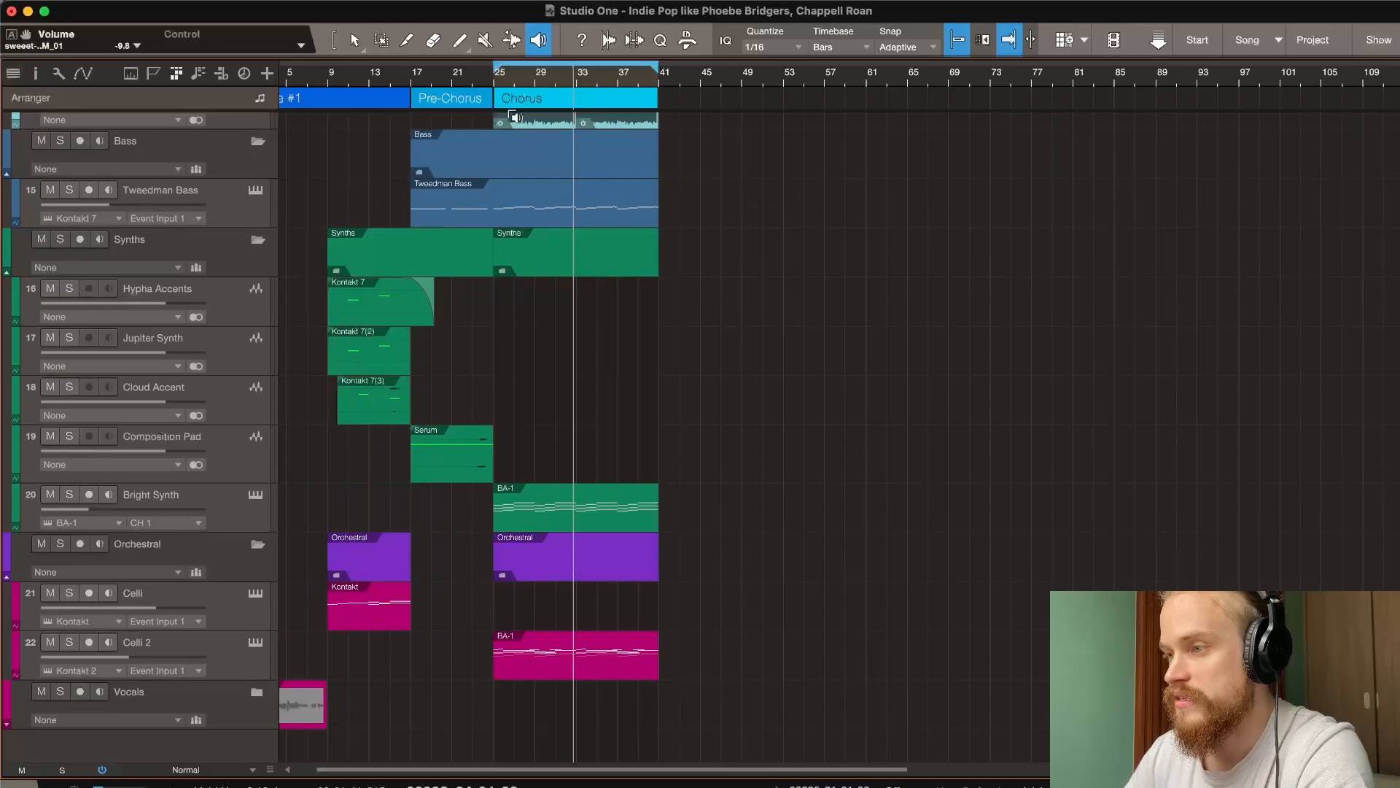
click(493, 82)
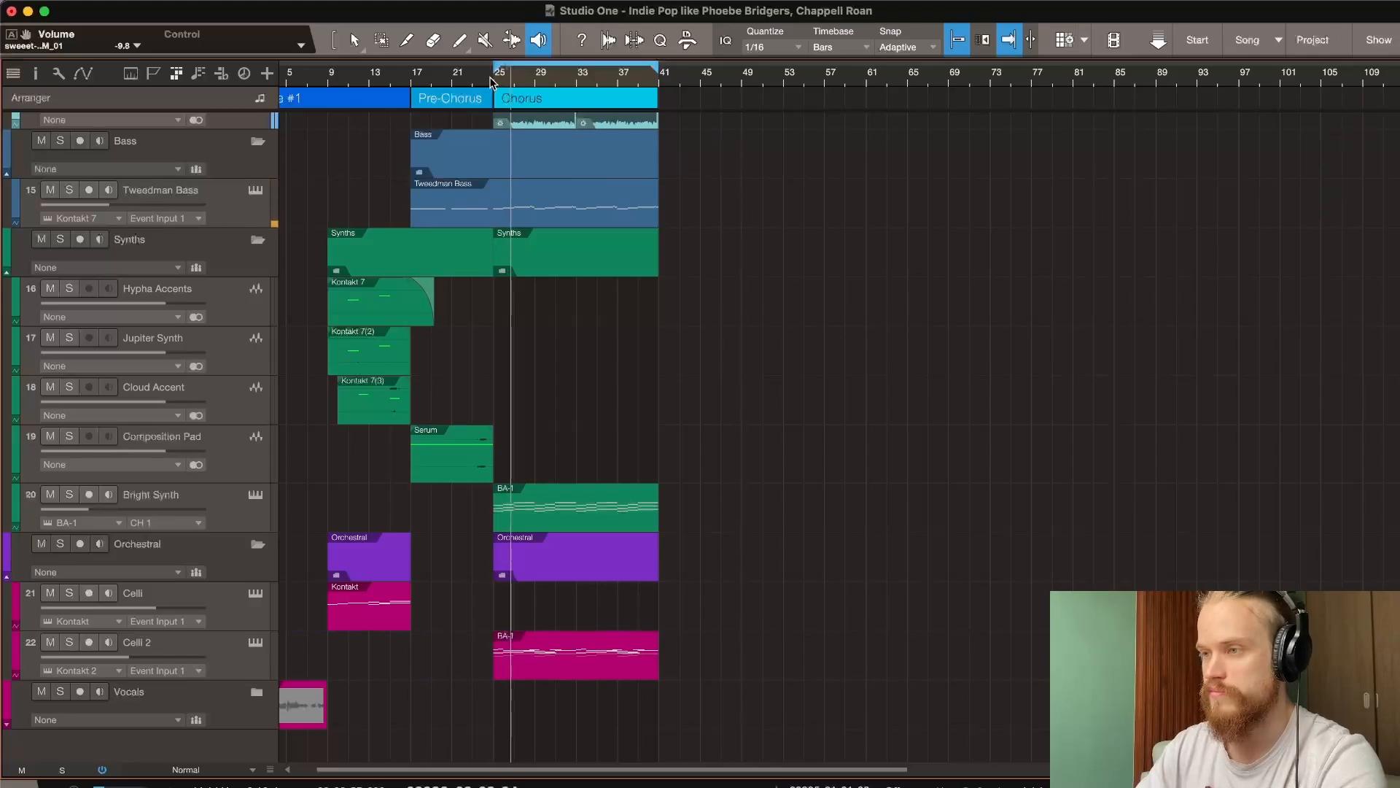
scroll(496, 159, up, 15)
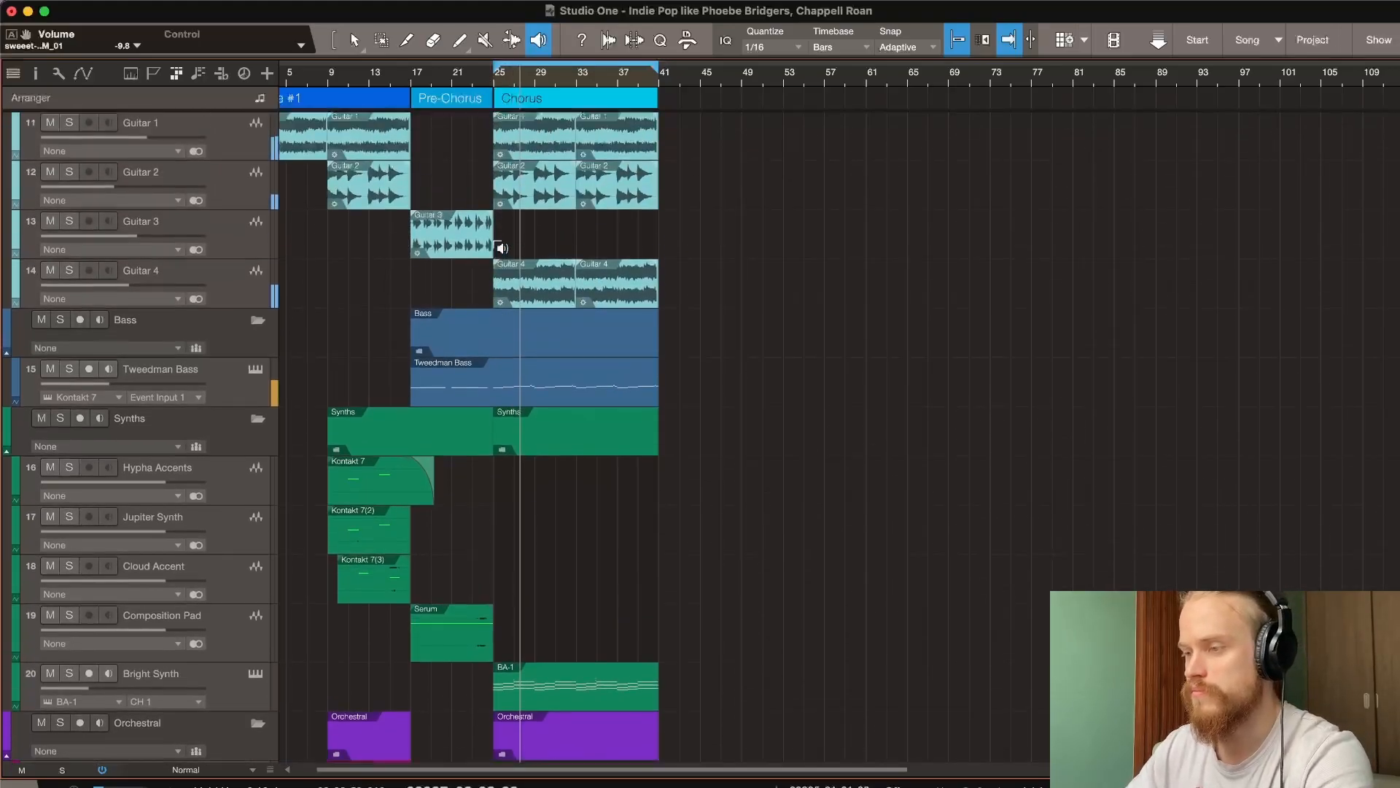
key(1)
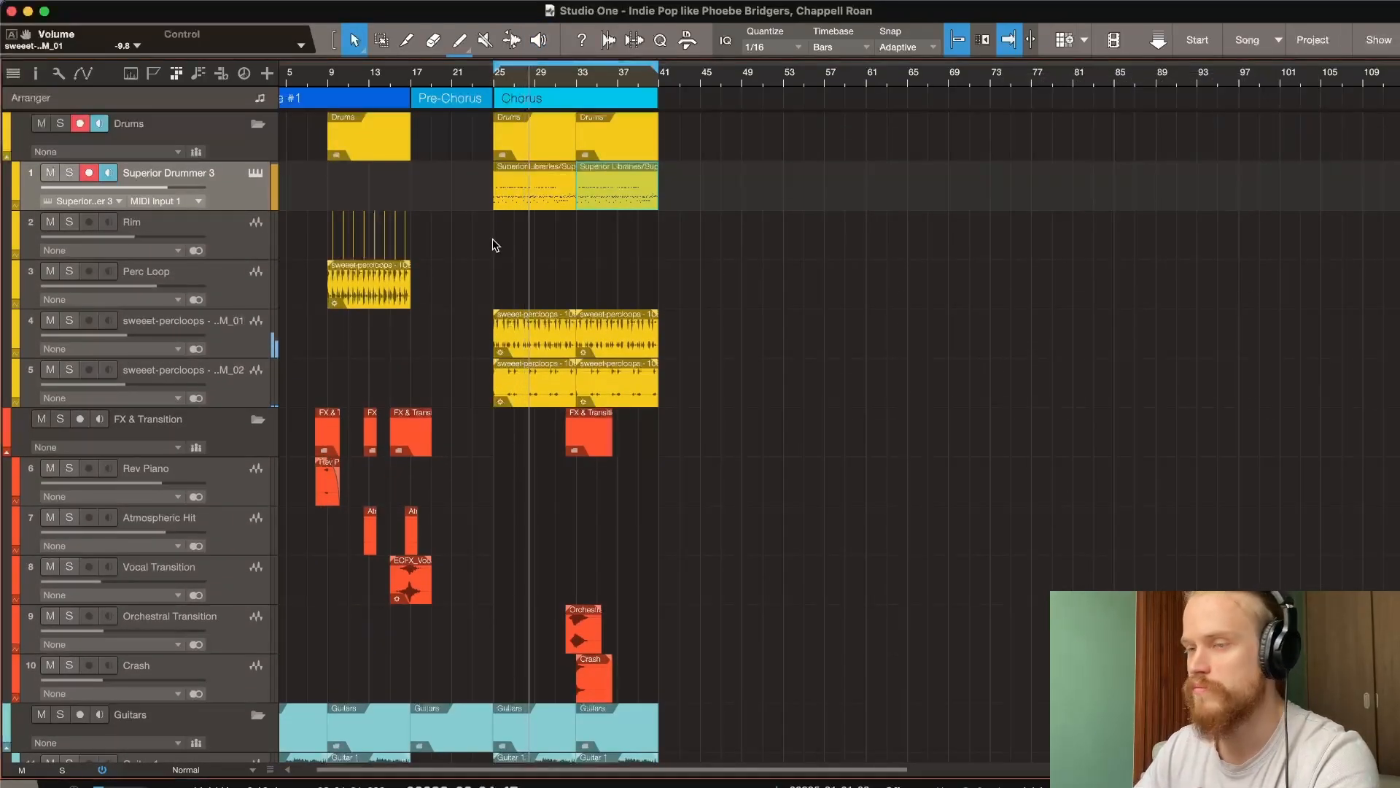